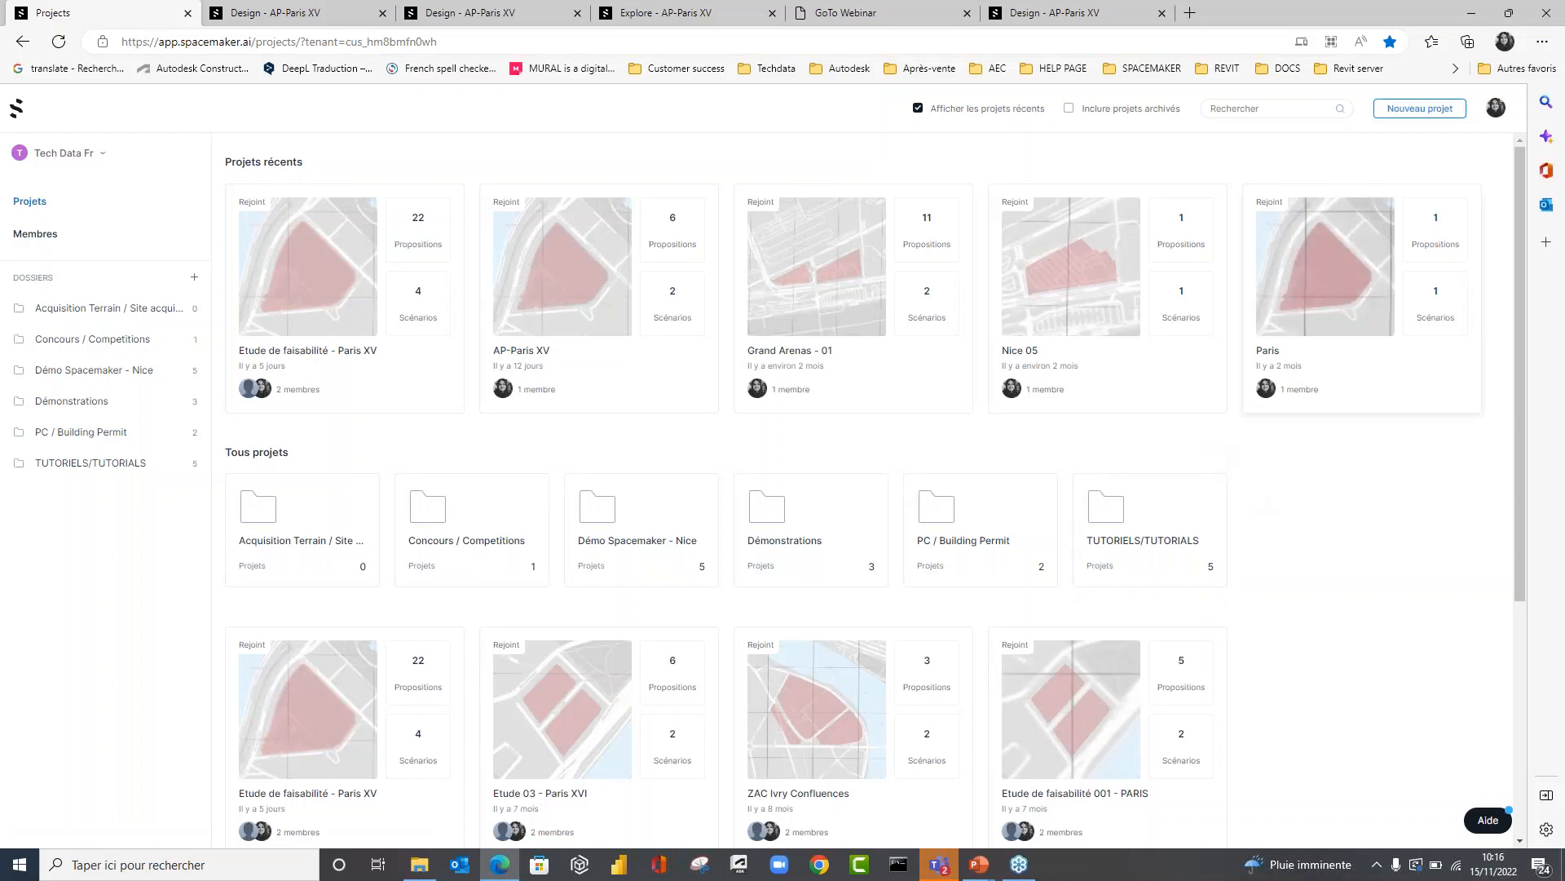
Create a new project named "Aplicit - Paris" for France in the Démonstrations folder.
click(1425, 118)
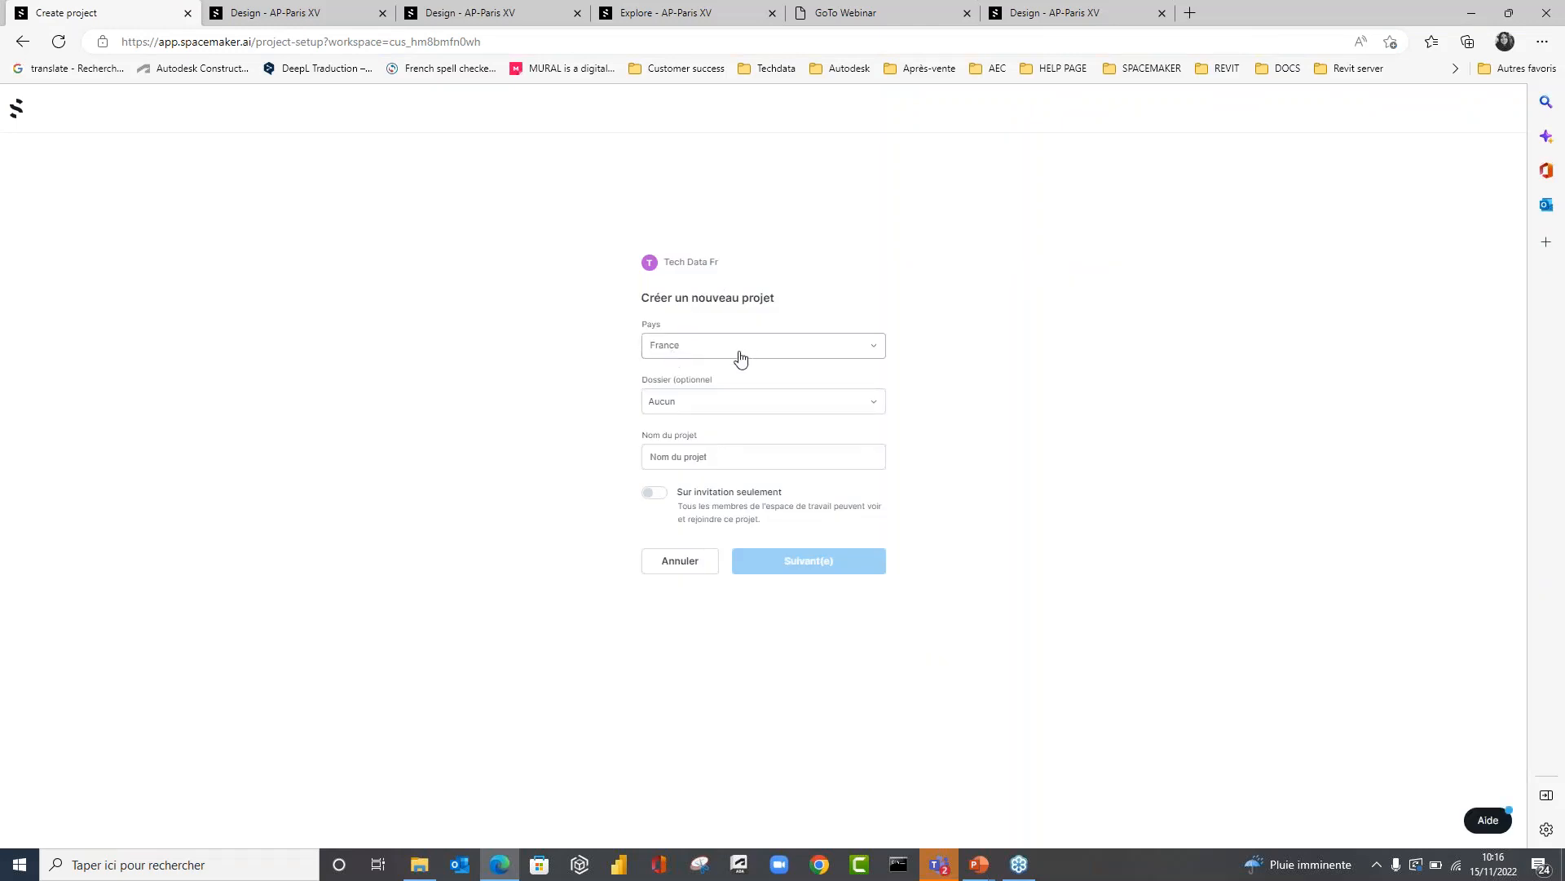
click(738, 401)
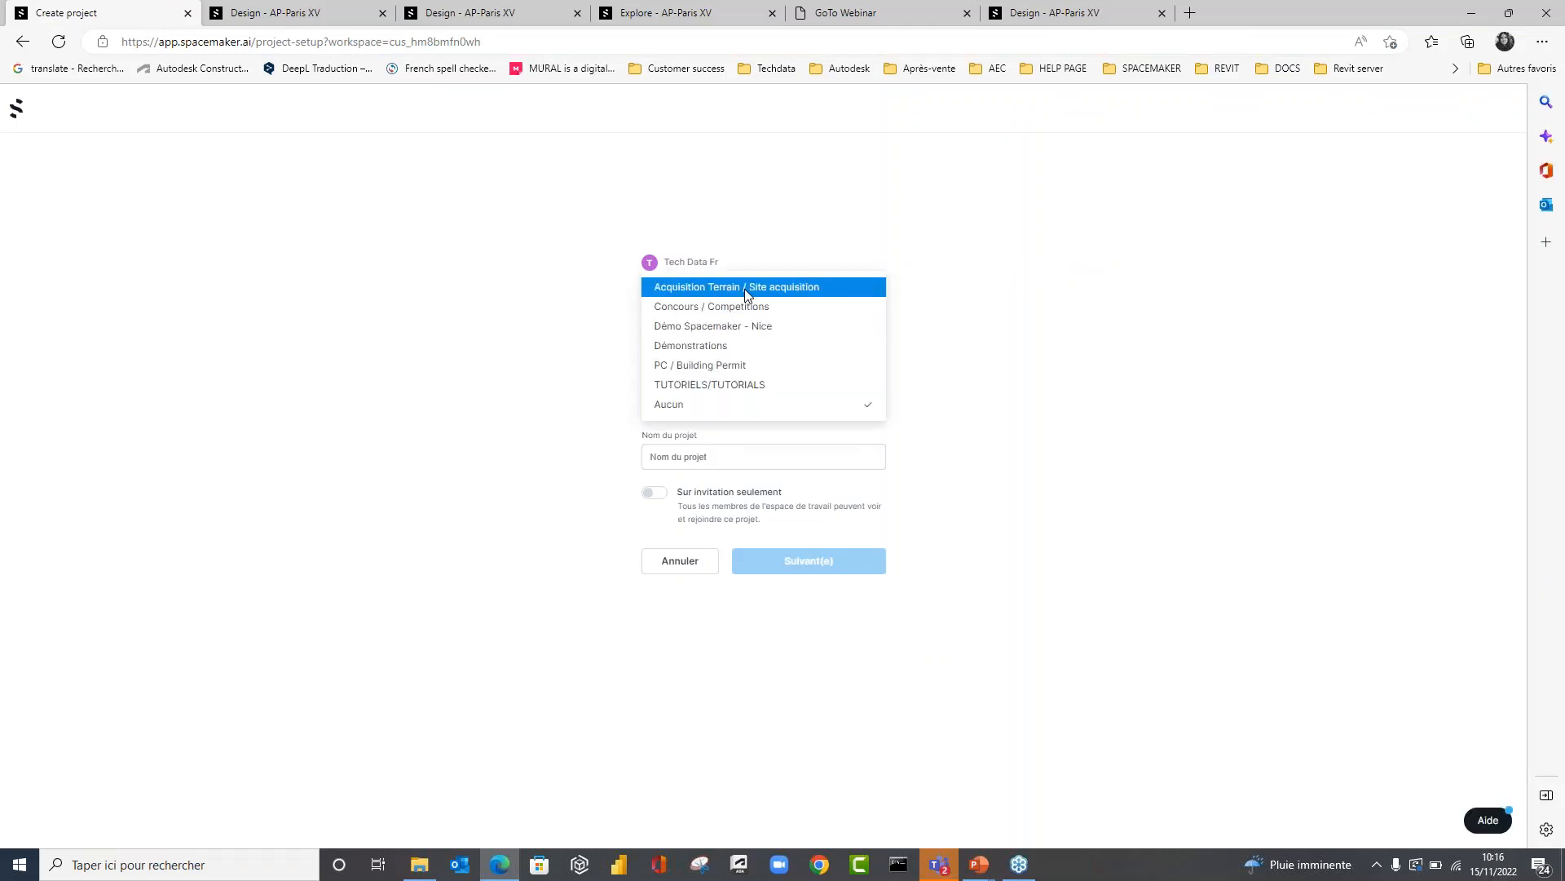
click(722, 342)
click(693, 465)
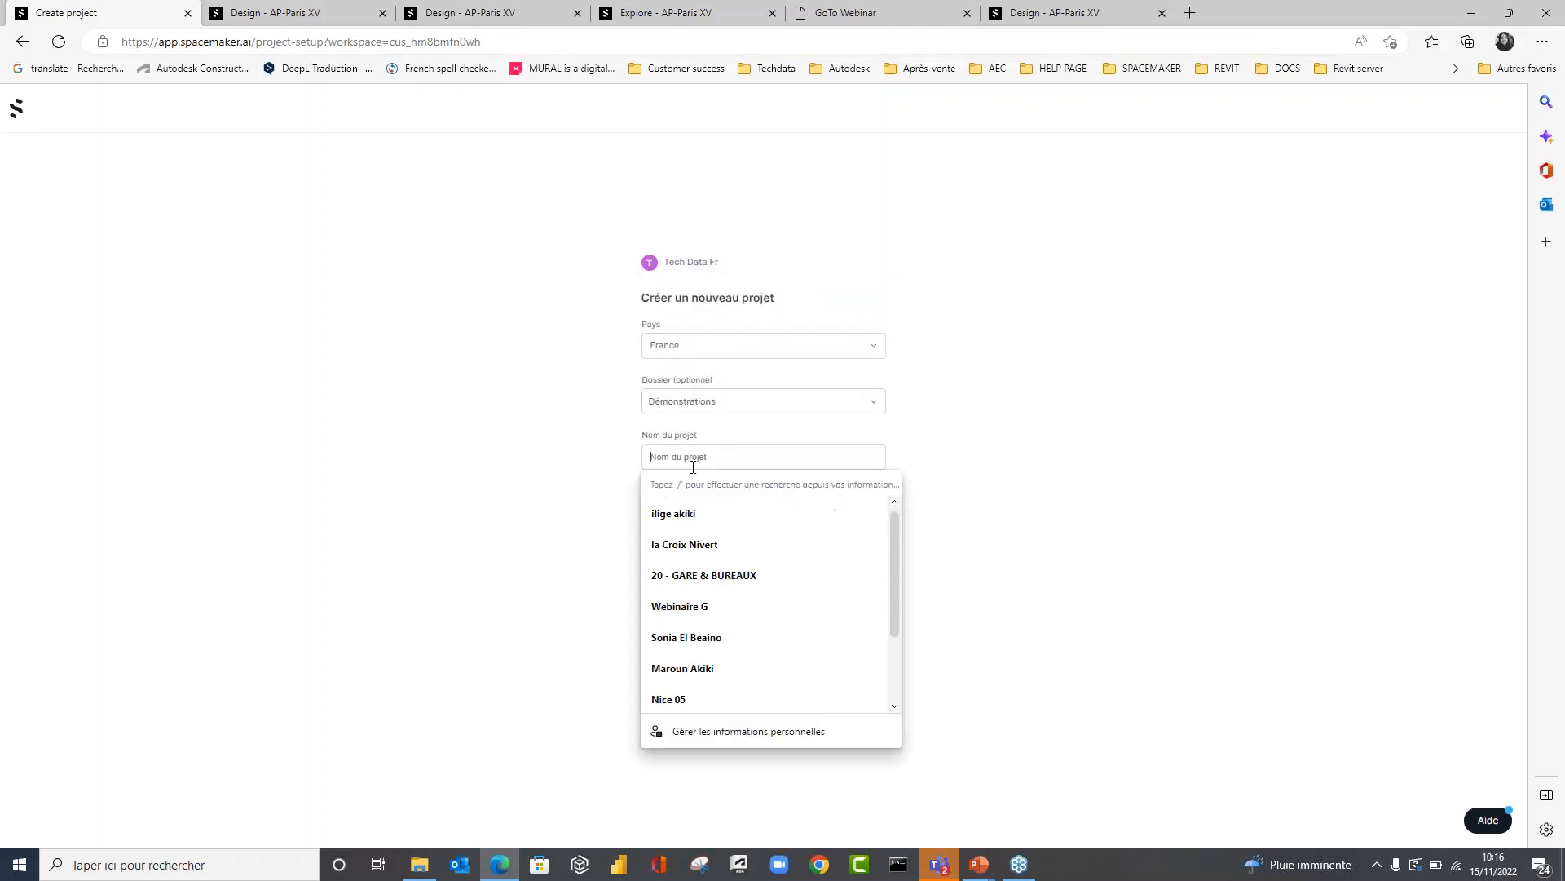
text(Aplicit - Paris)
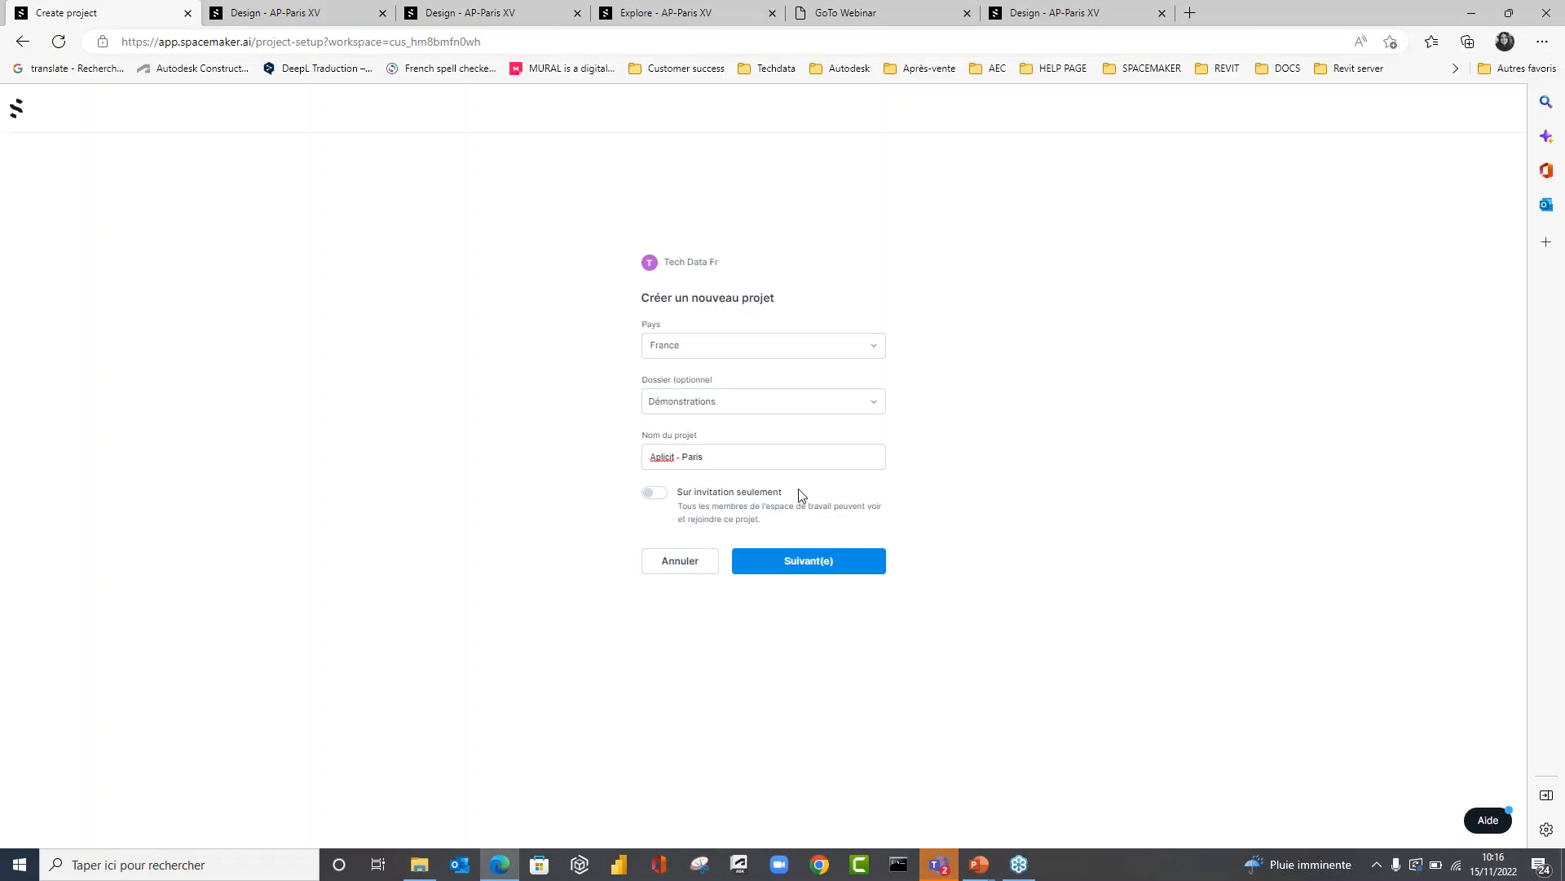
click(795, 561)
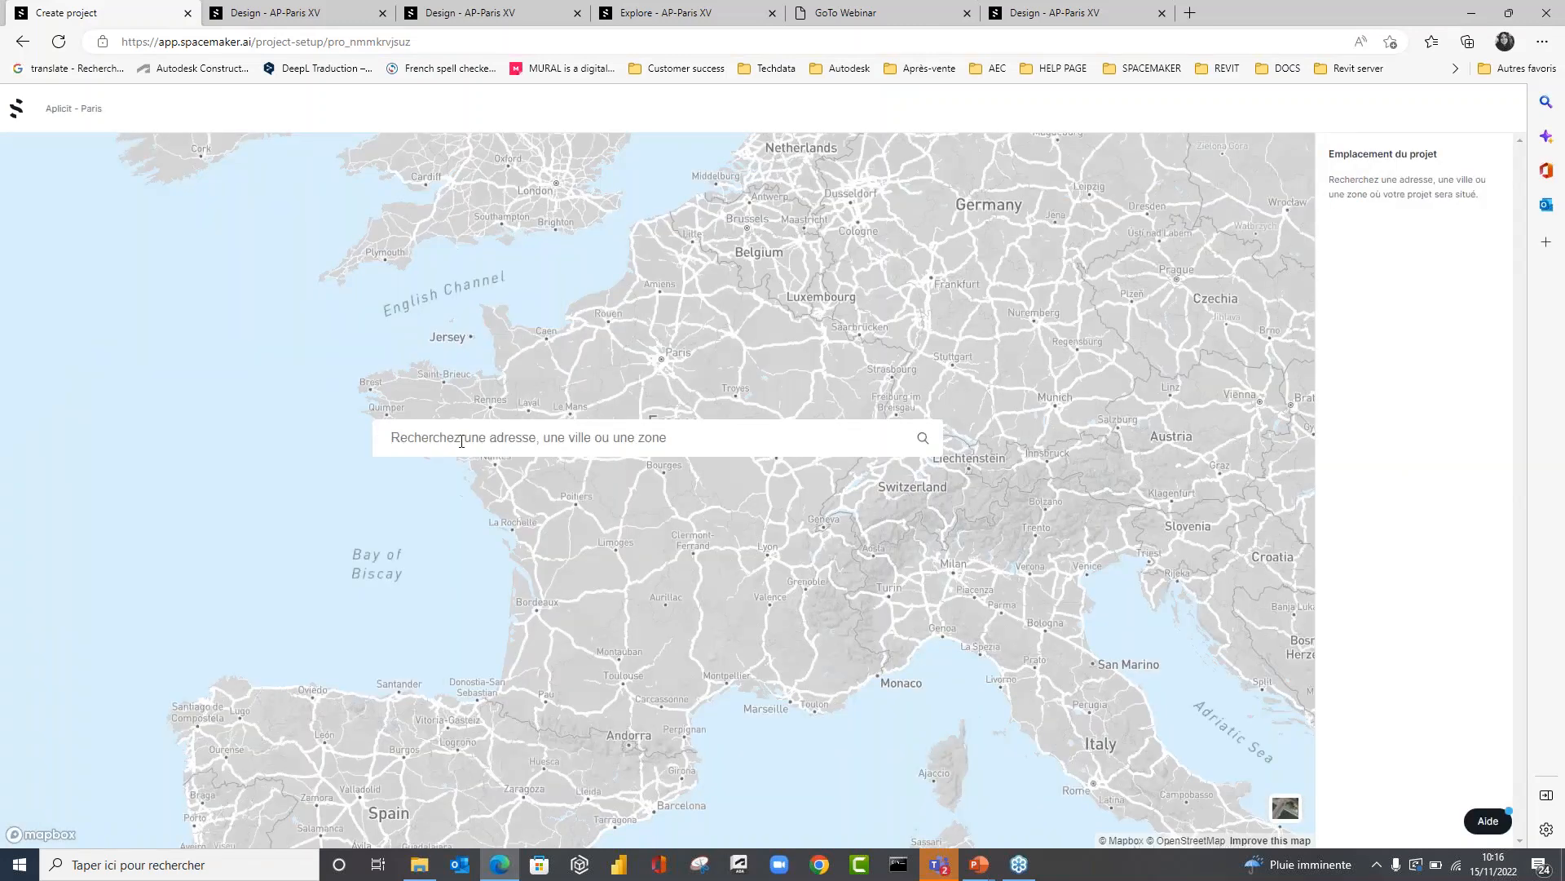
Set the project location to Paris, France and locate the block between Quai Jacques Chirac, Avenue de Suffren and Rue Jean Rey.
text(paris)
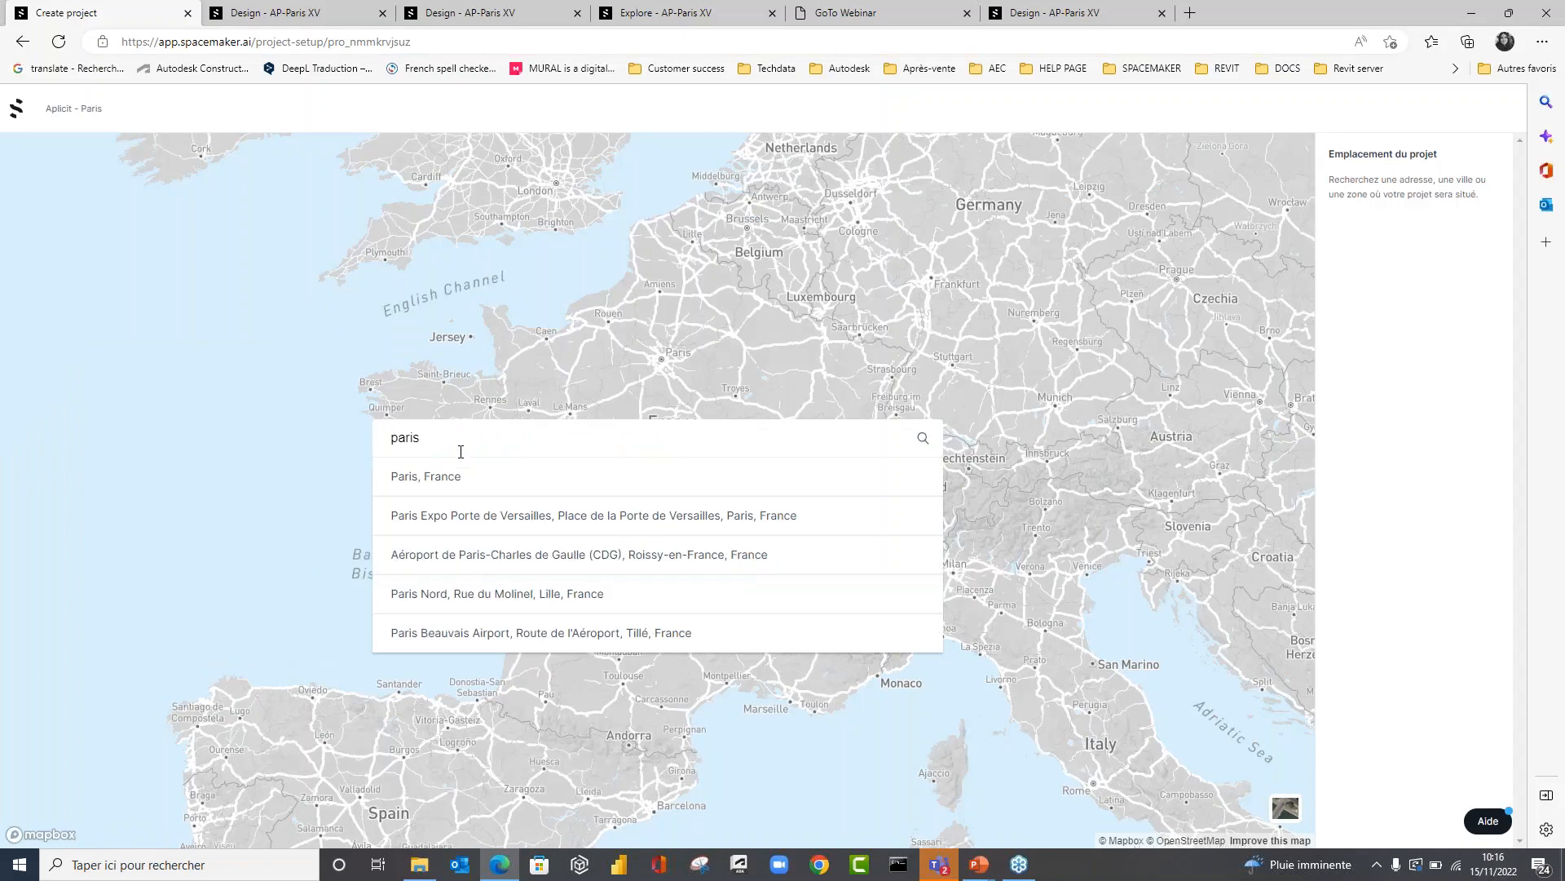
click(430, 481)
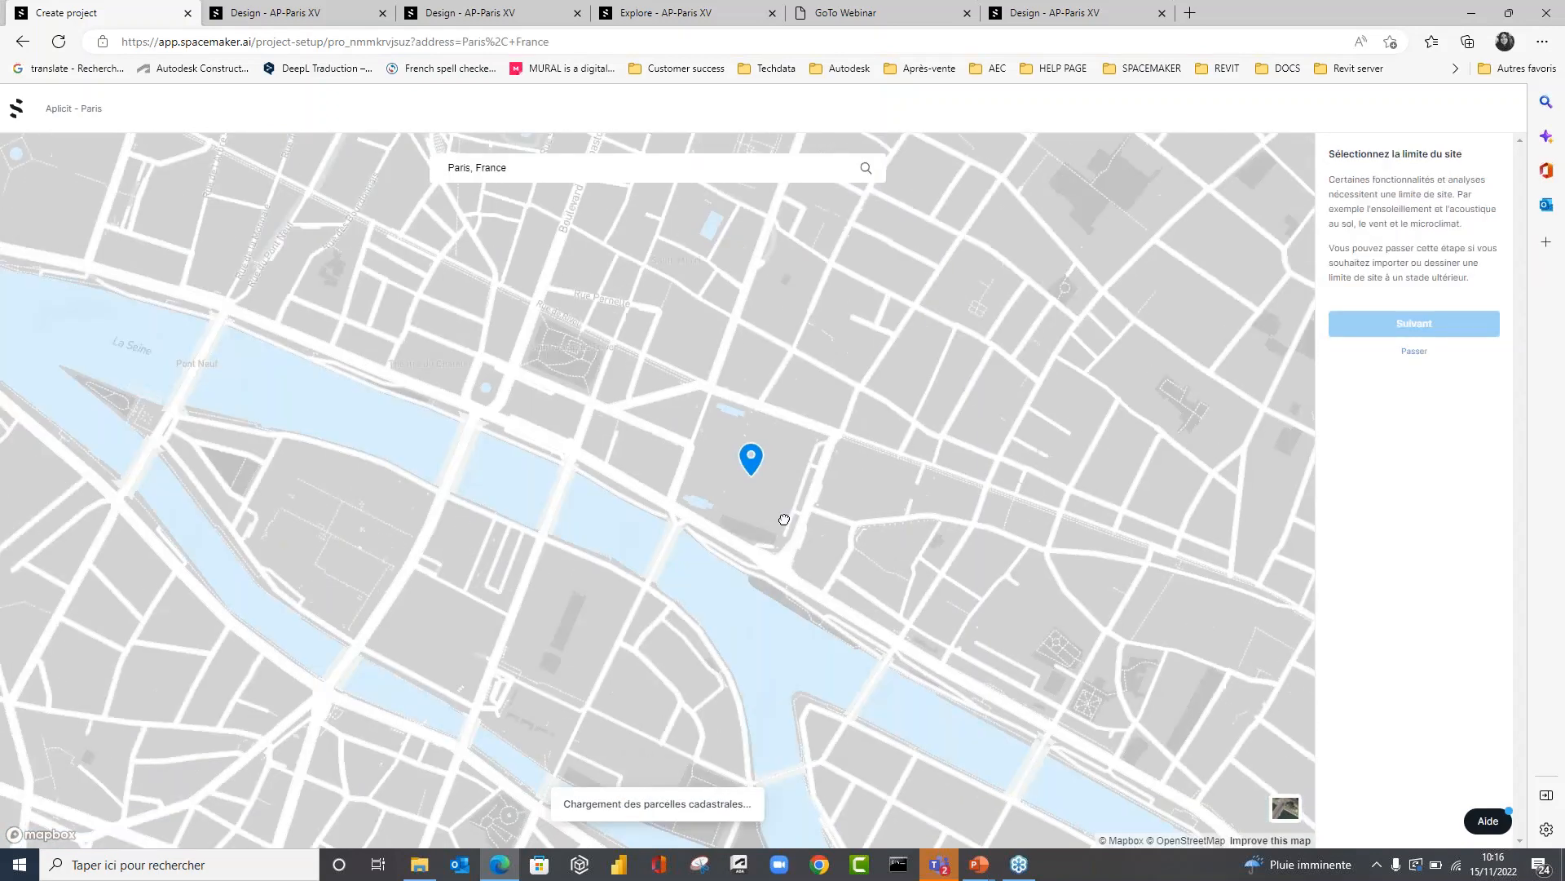
drag(784, 520, 978, 506)
scroll(758, 520, down, 6)
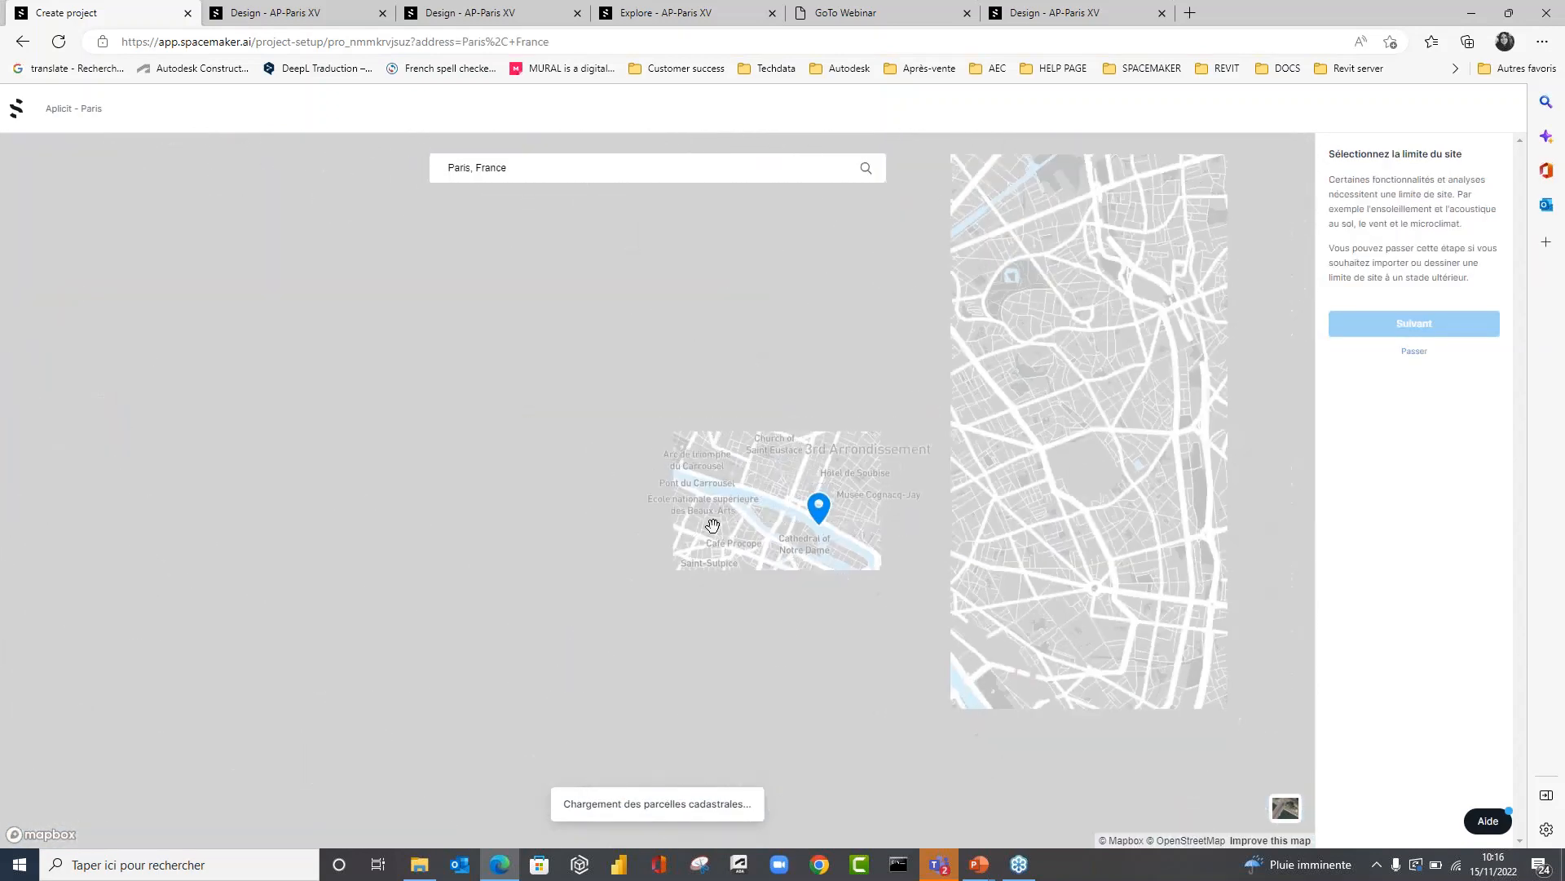
drag(712, 525, 811, 481)
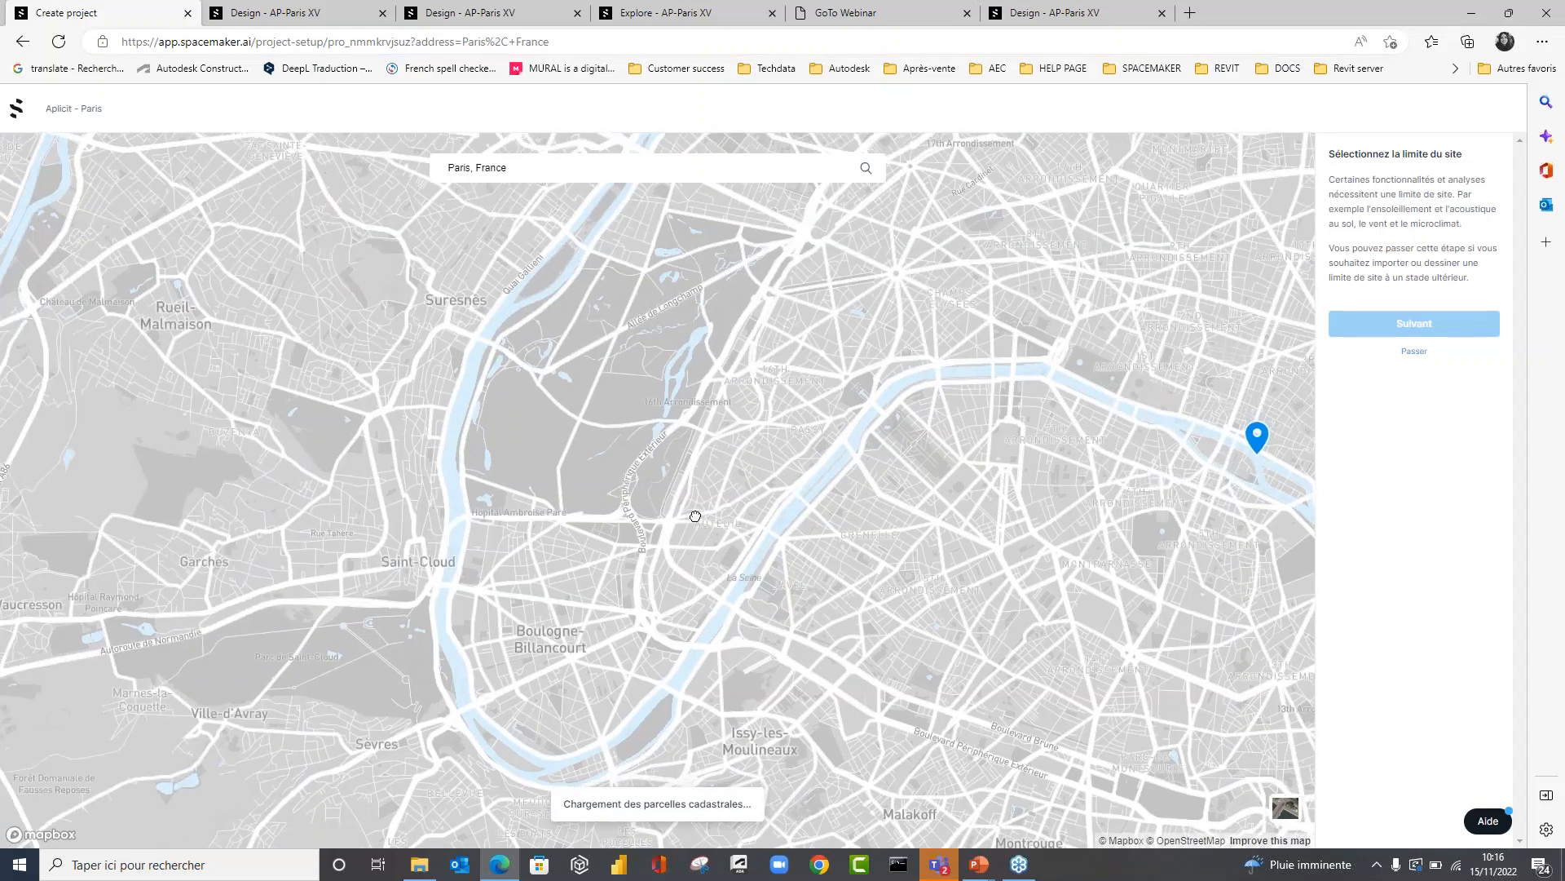
scroll(877, 440, up, 6)
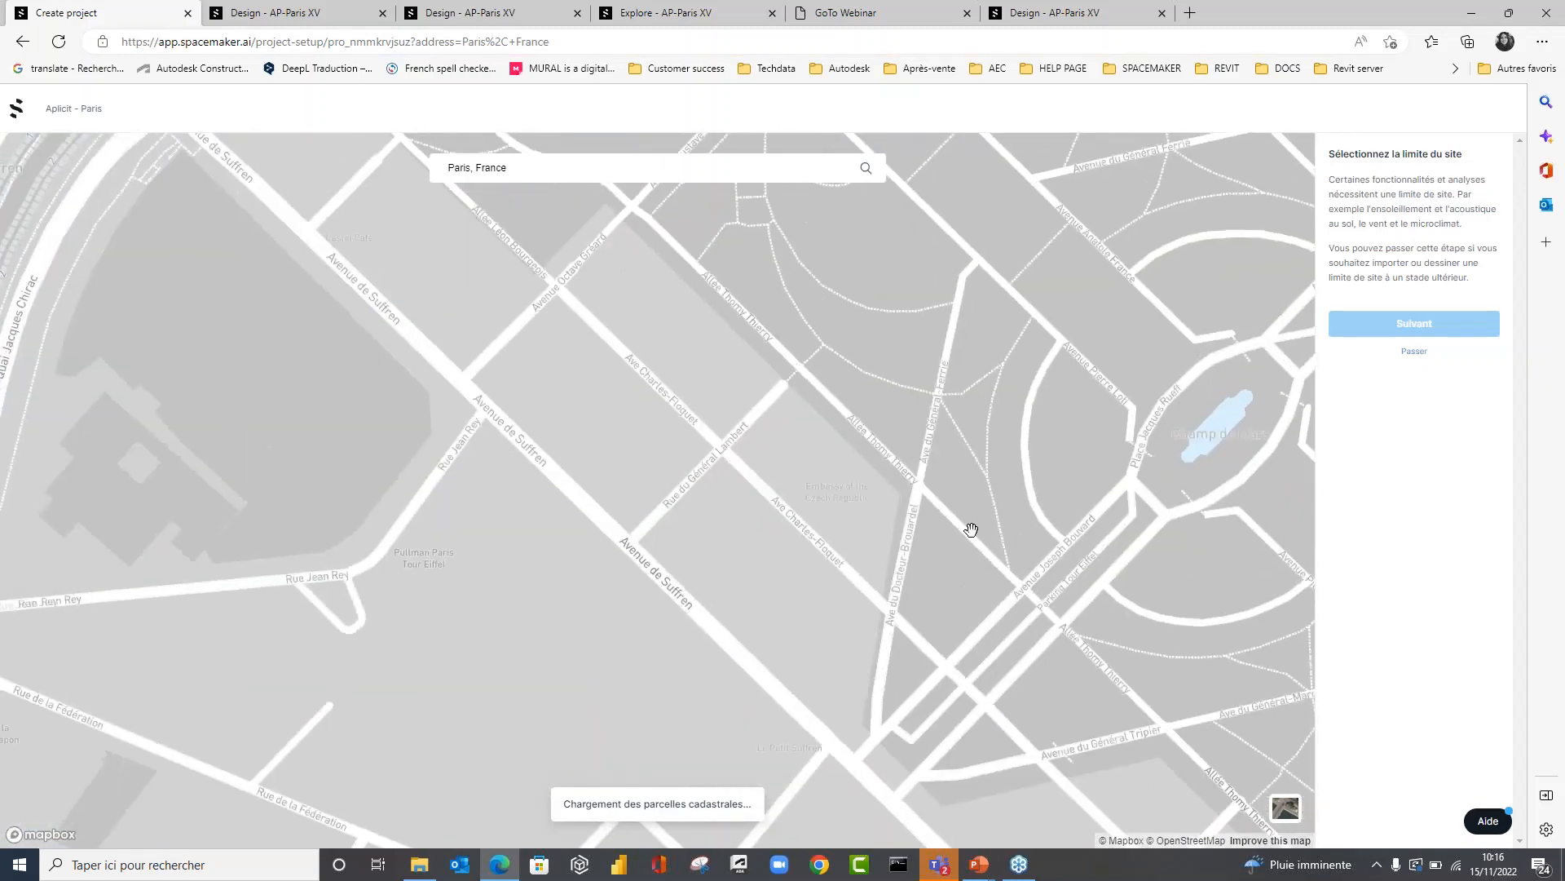
drag(562, 613, 1041, 688)
scroll(705, 557, down, 1)
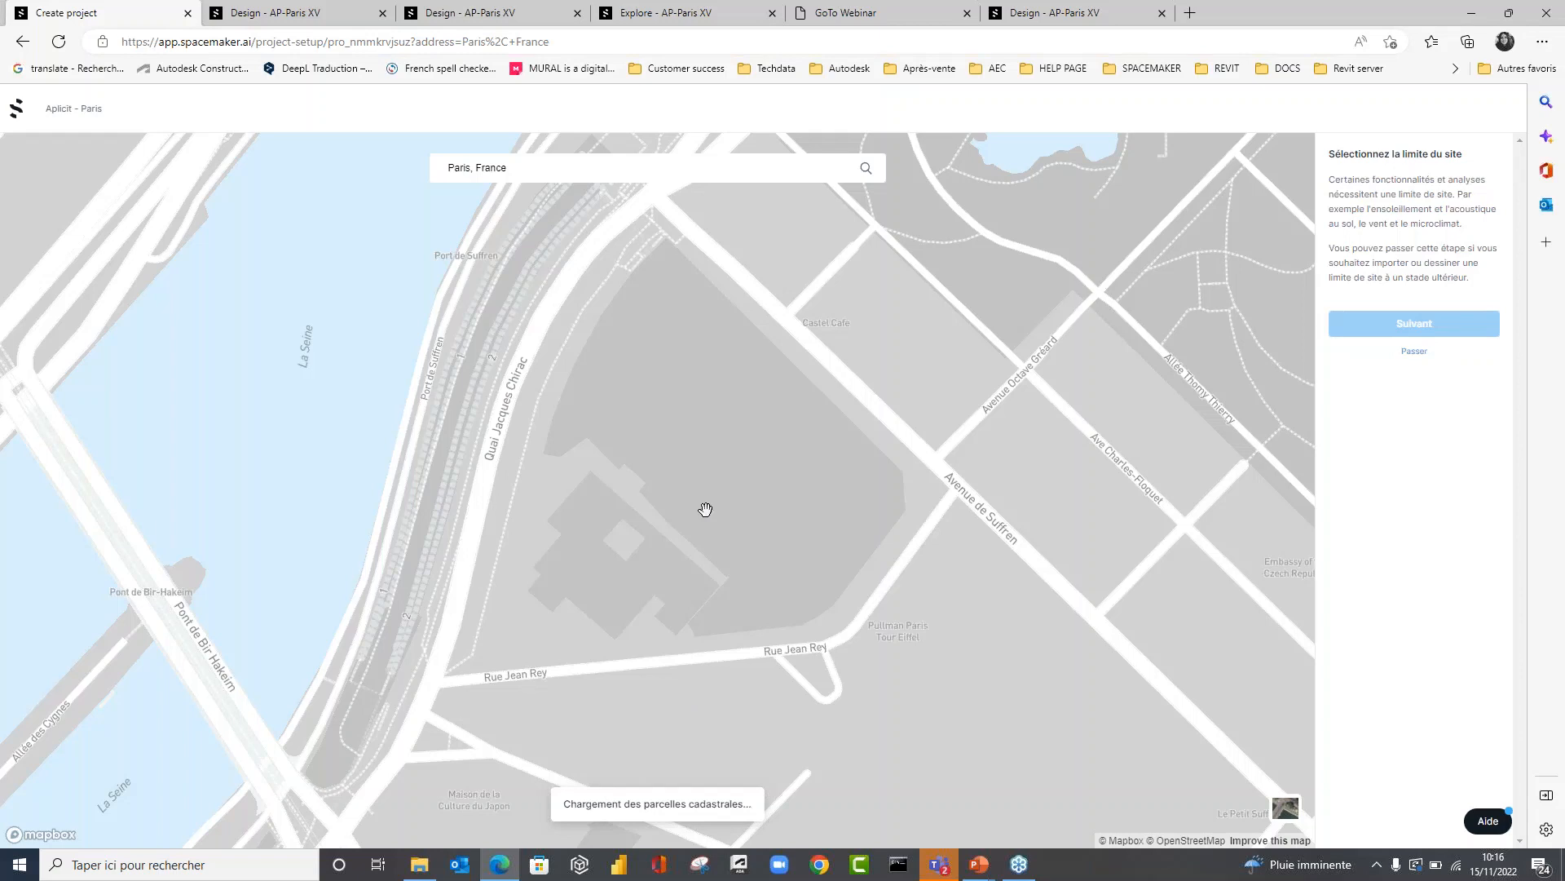
scroll(705, 509, down, 2)
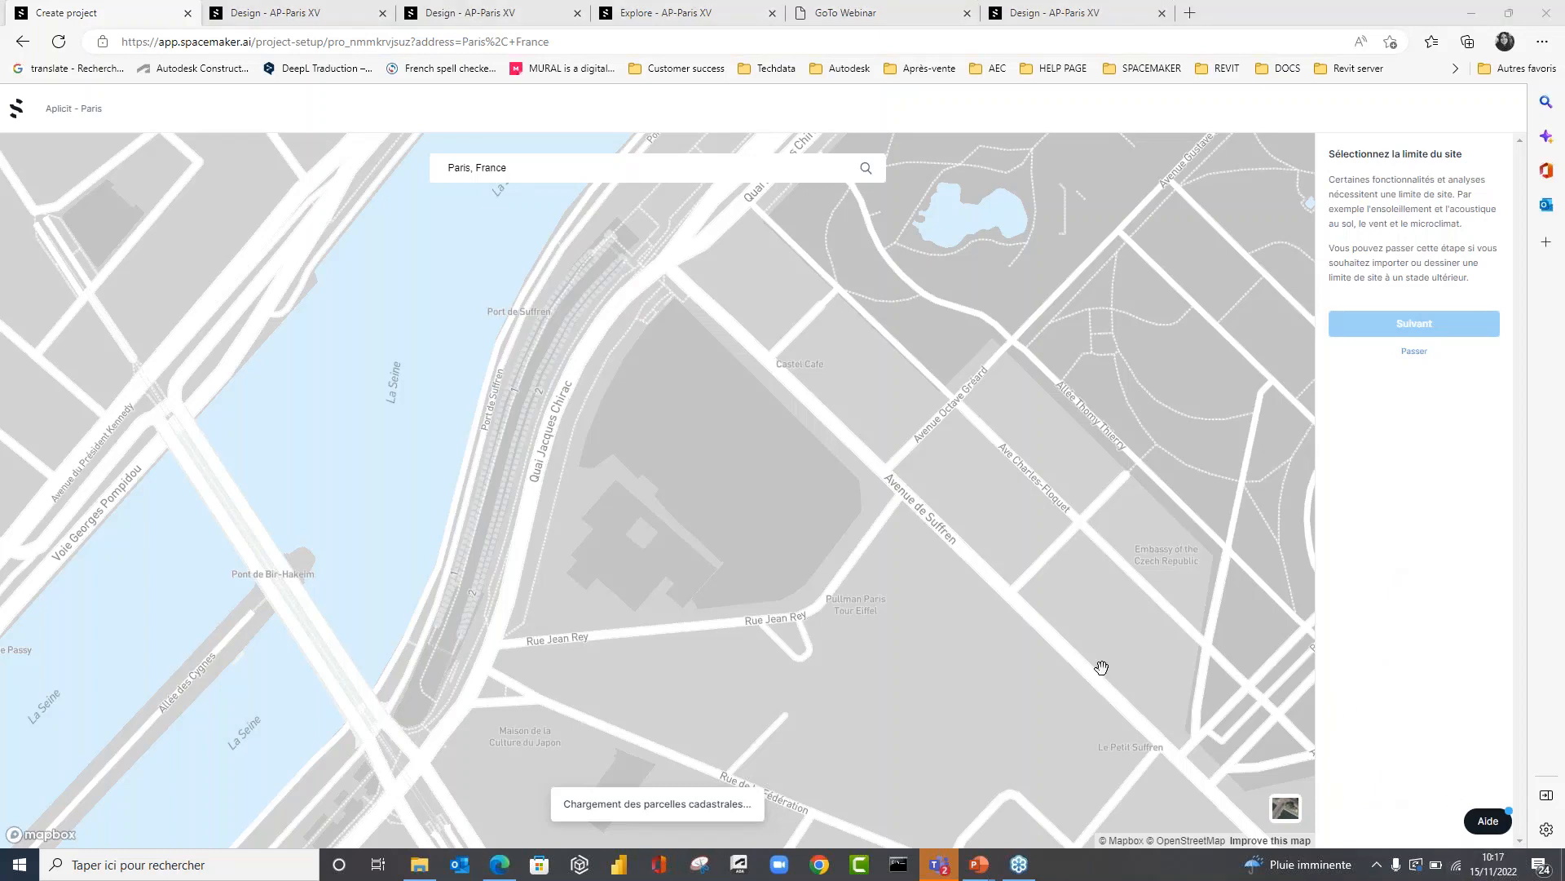
click(1129, 764)
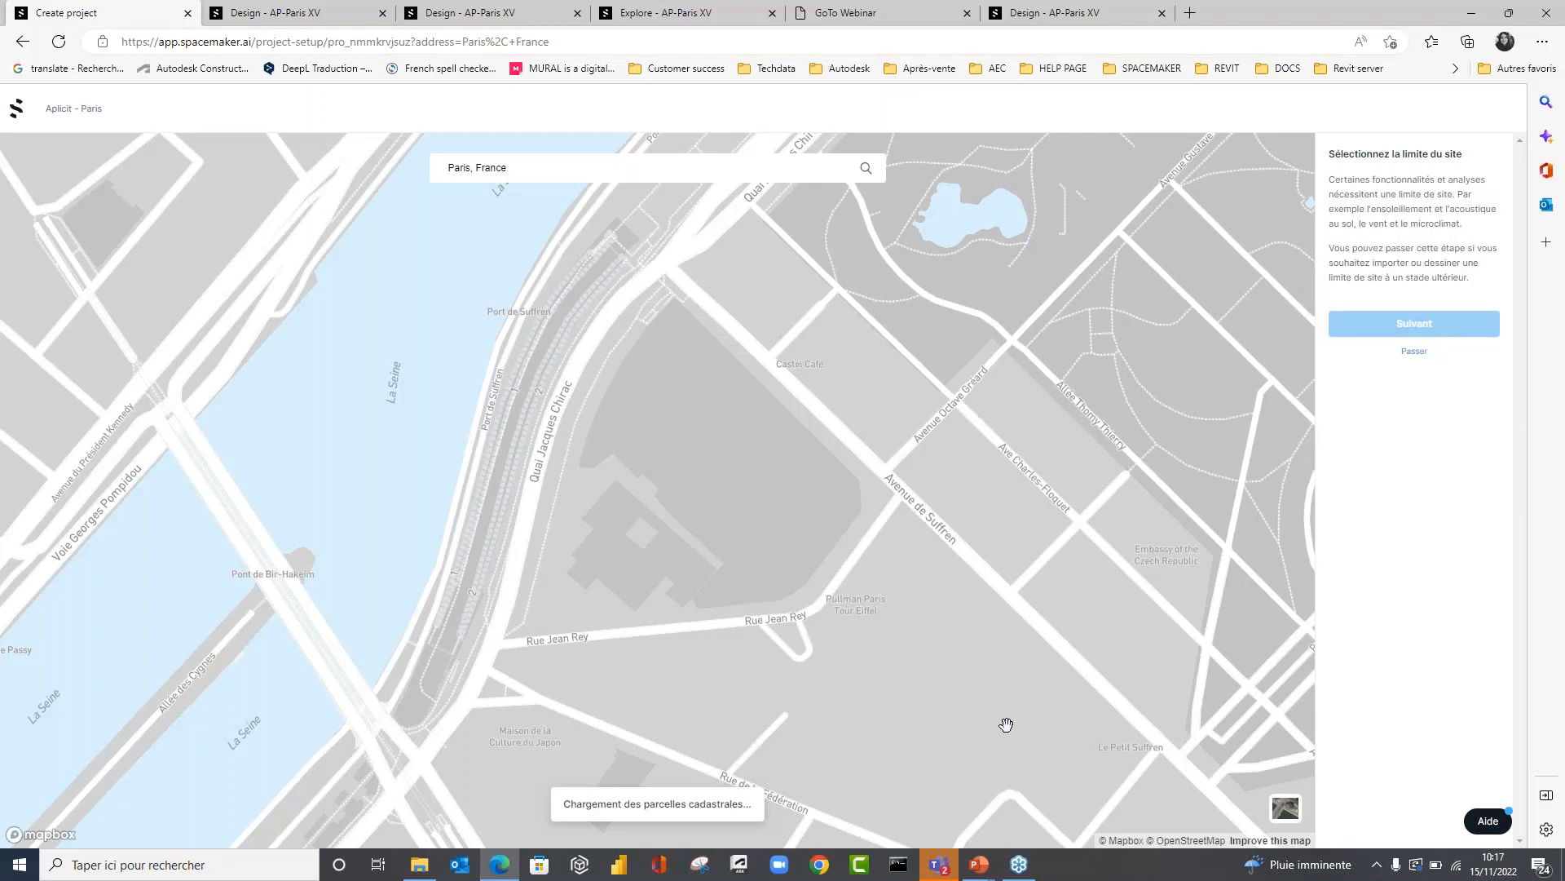
scroll(874, 731, down, 2)
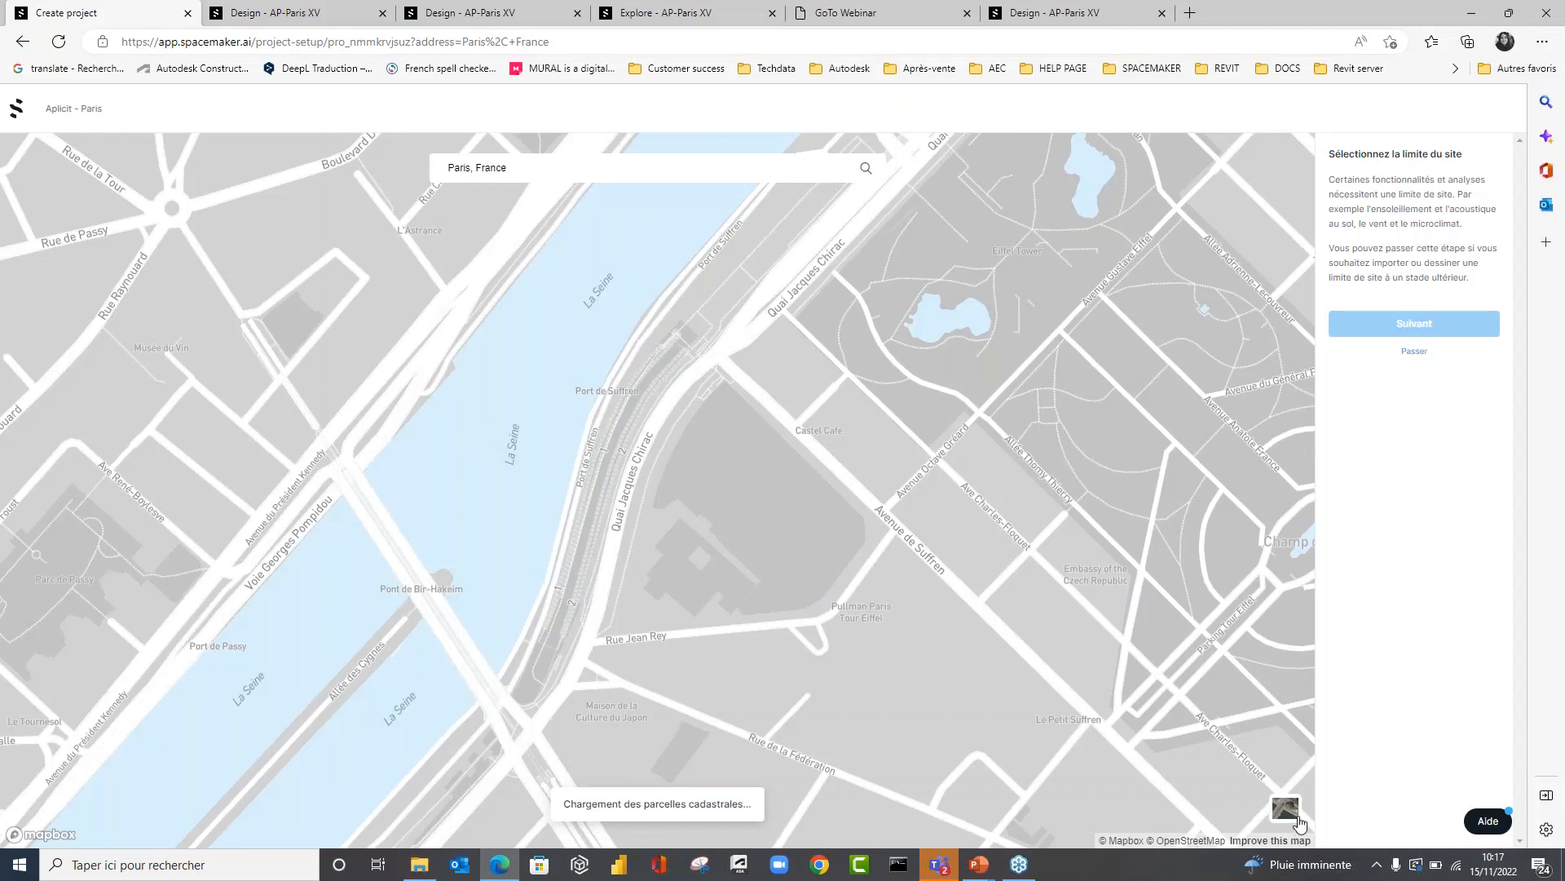
click(1457, 869)
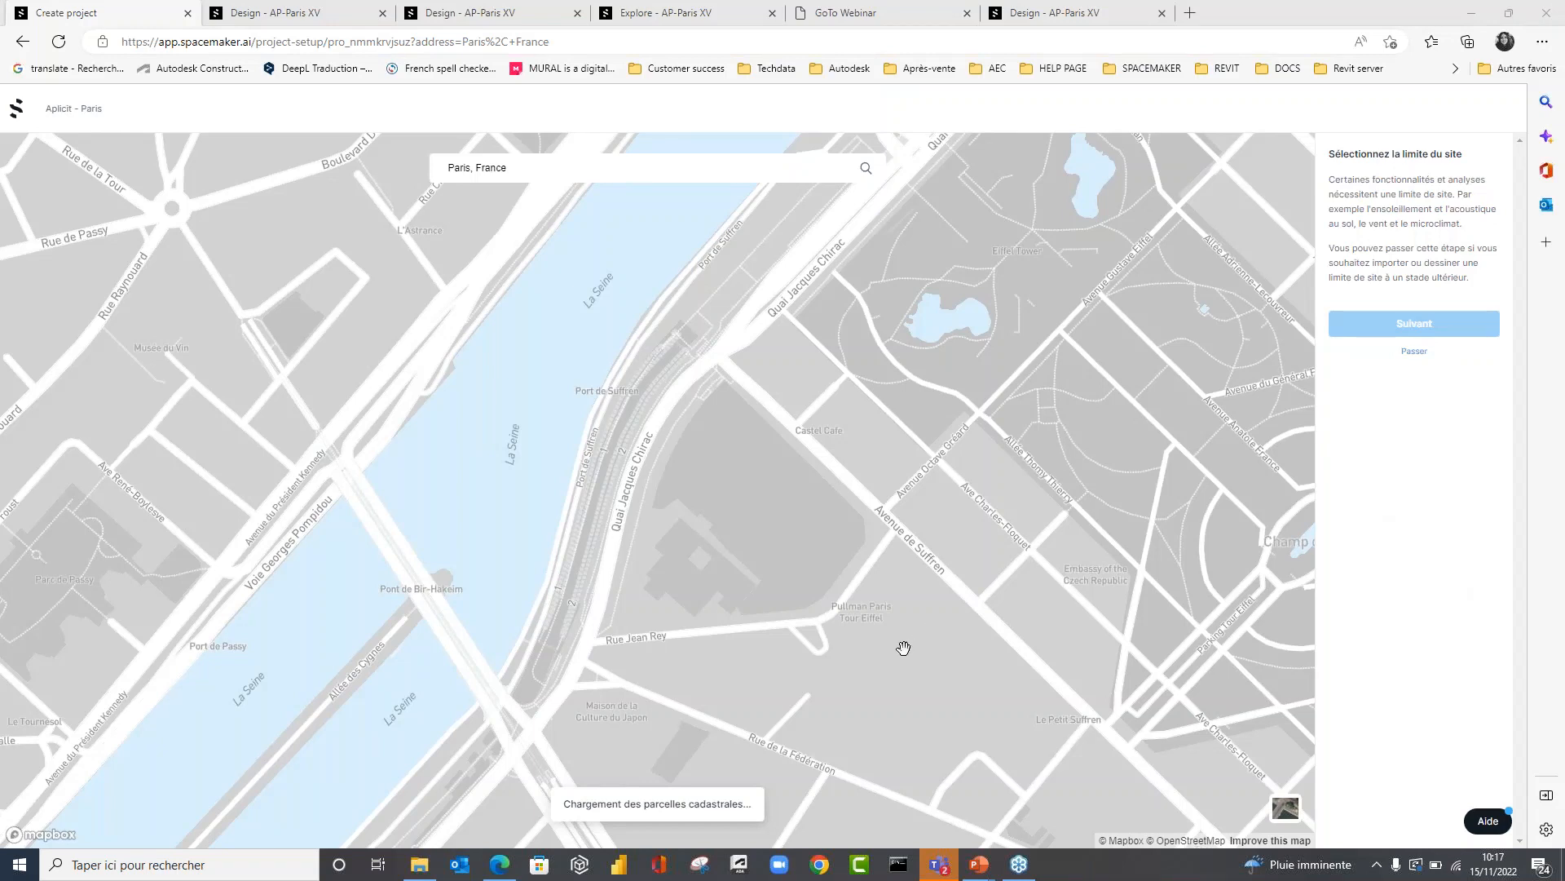
click(946, 749)
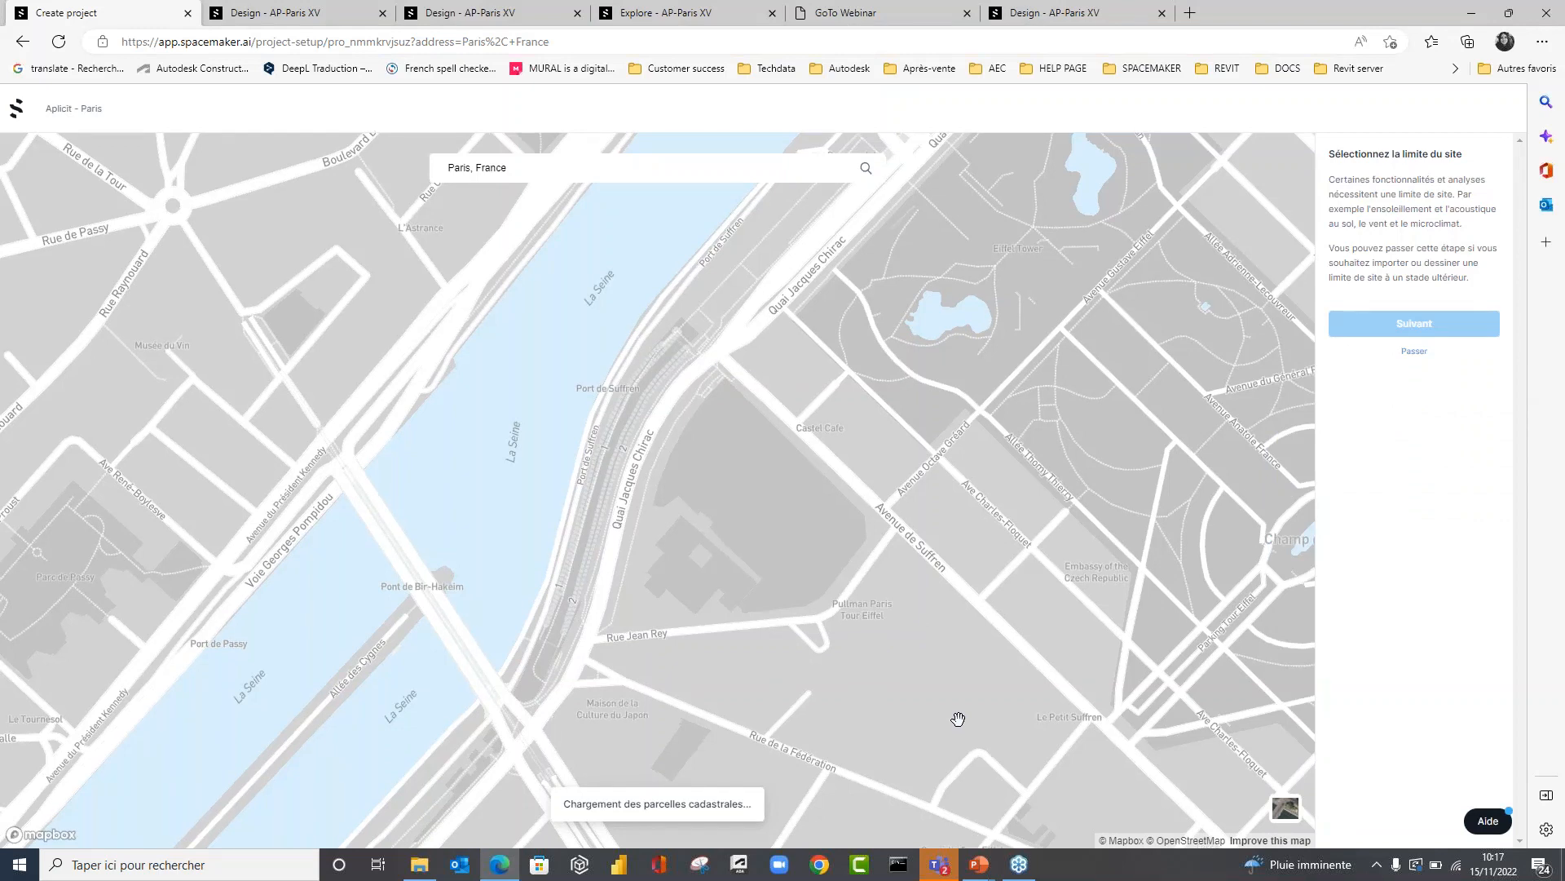
drag(945, 716, 931, 712)
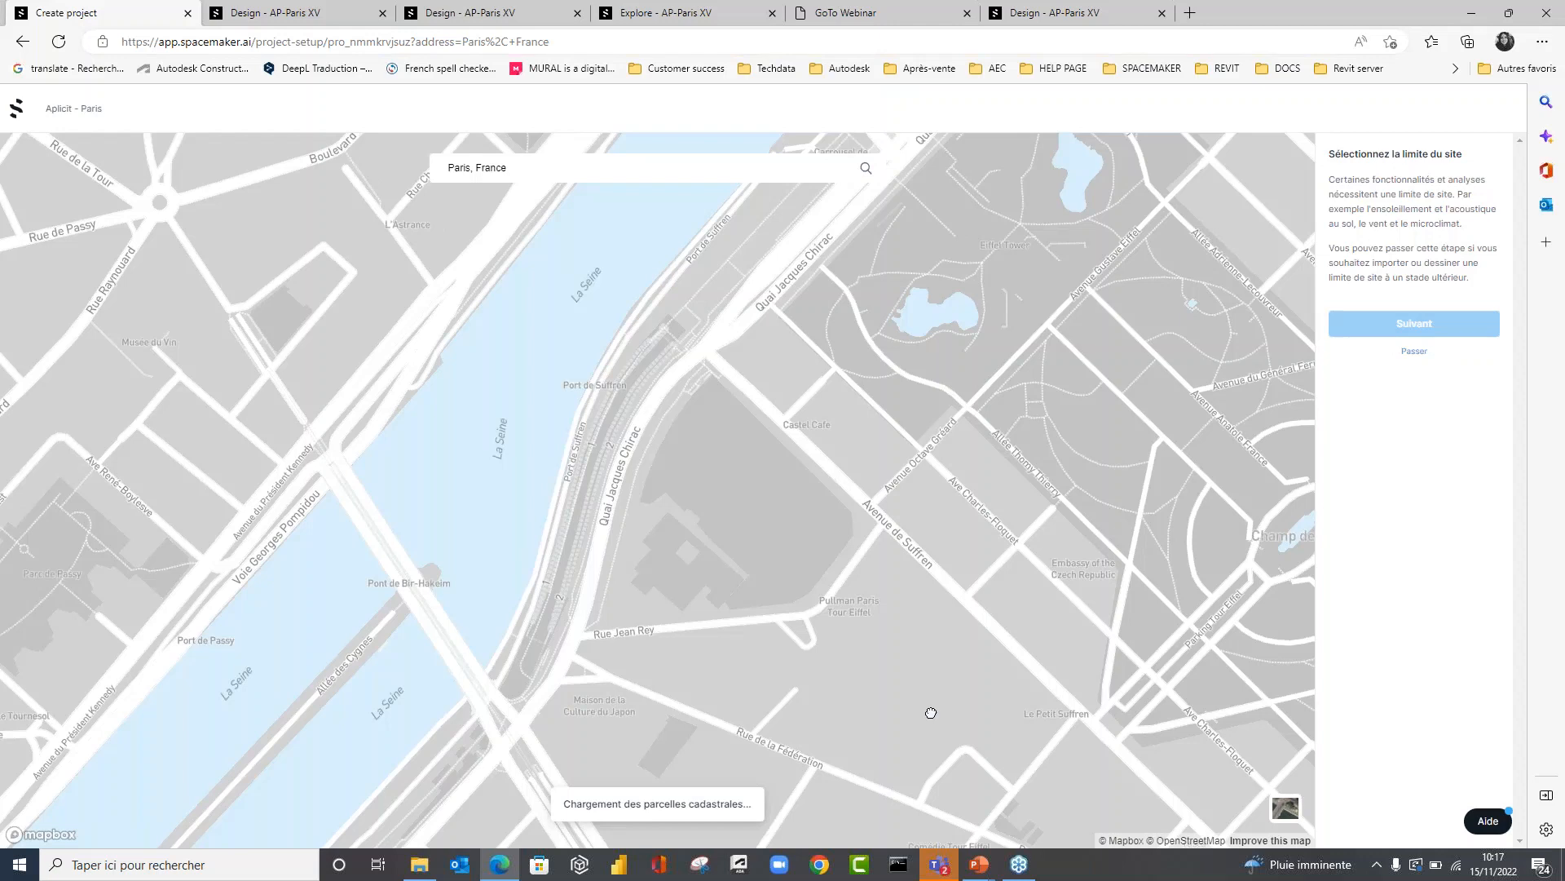
drag(931, 713, 965, 691)
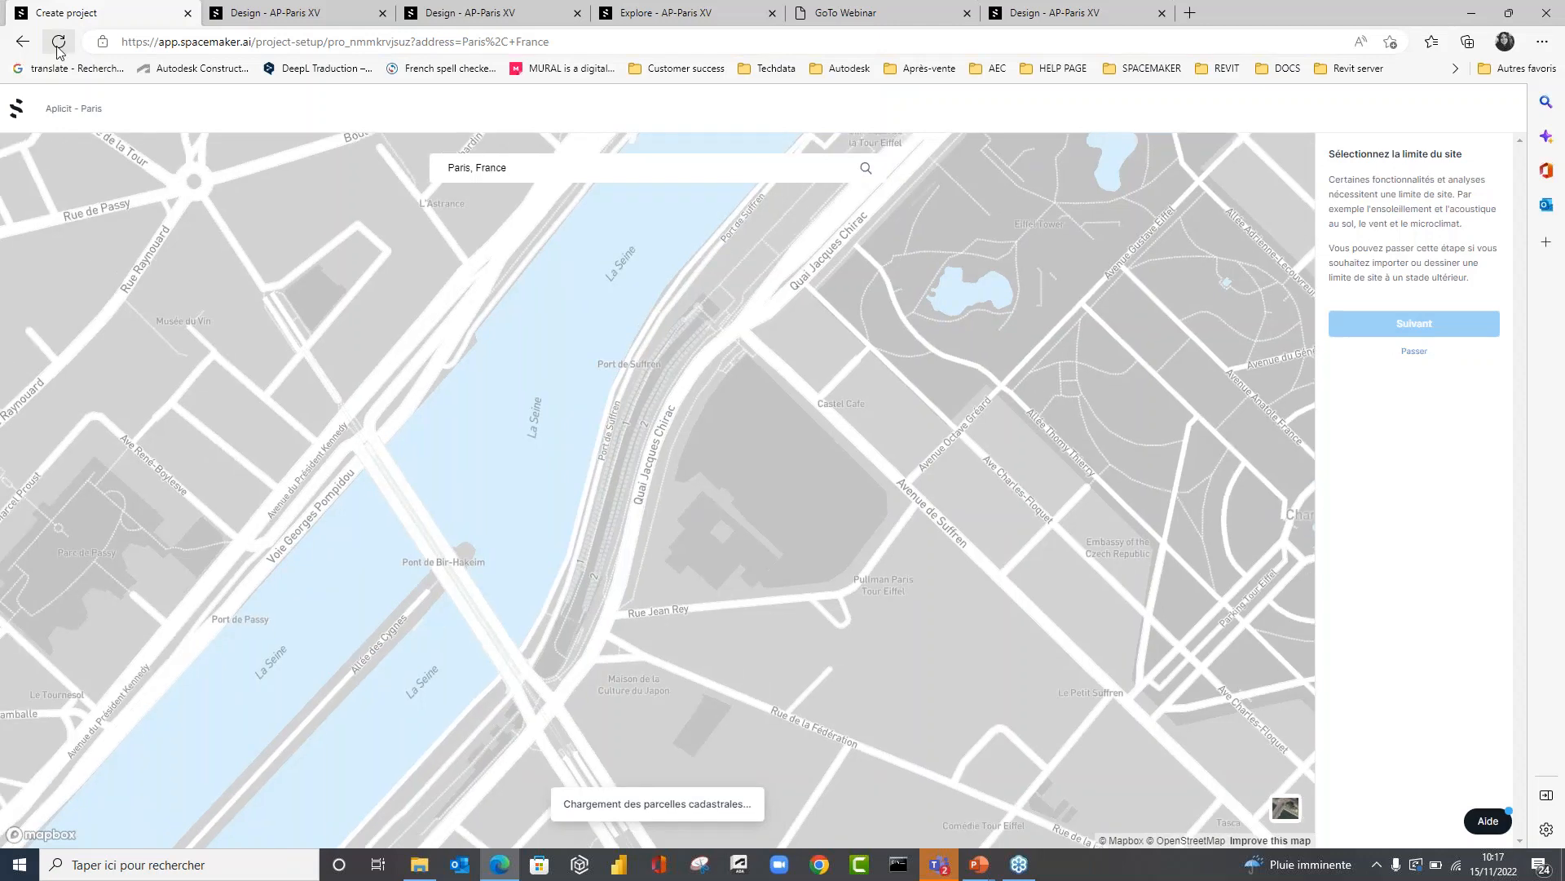
Reload the page and choose the parcel between Quai Jacques Chirac, Avenue de Suffren and Rue Jean Rey as the site limit.
click(57, 41)
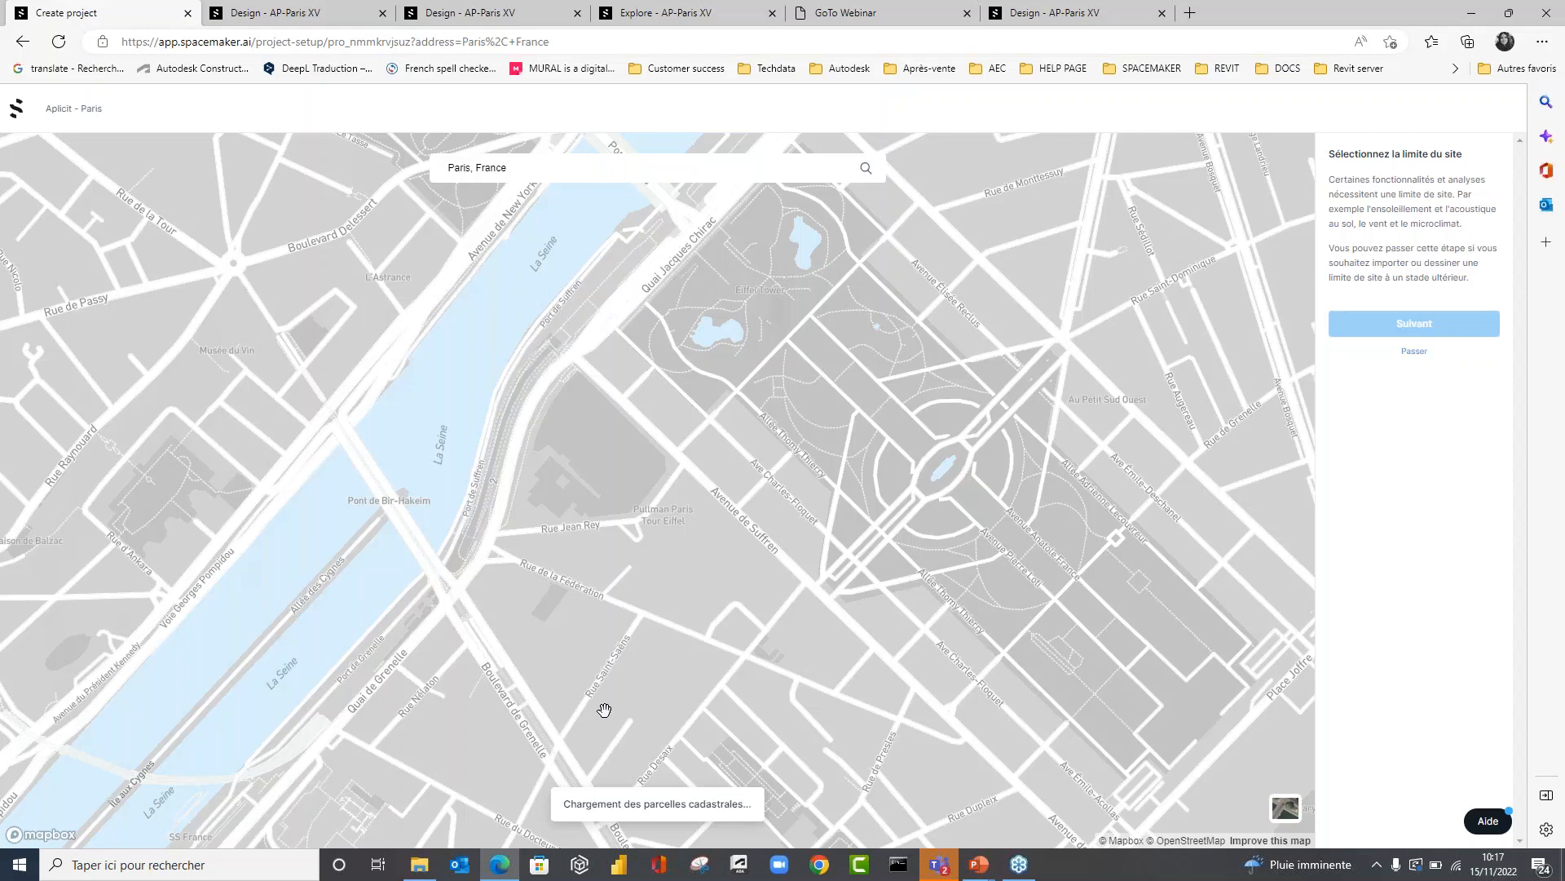
scroll(485, 267, up, 2)
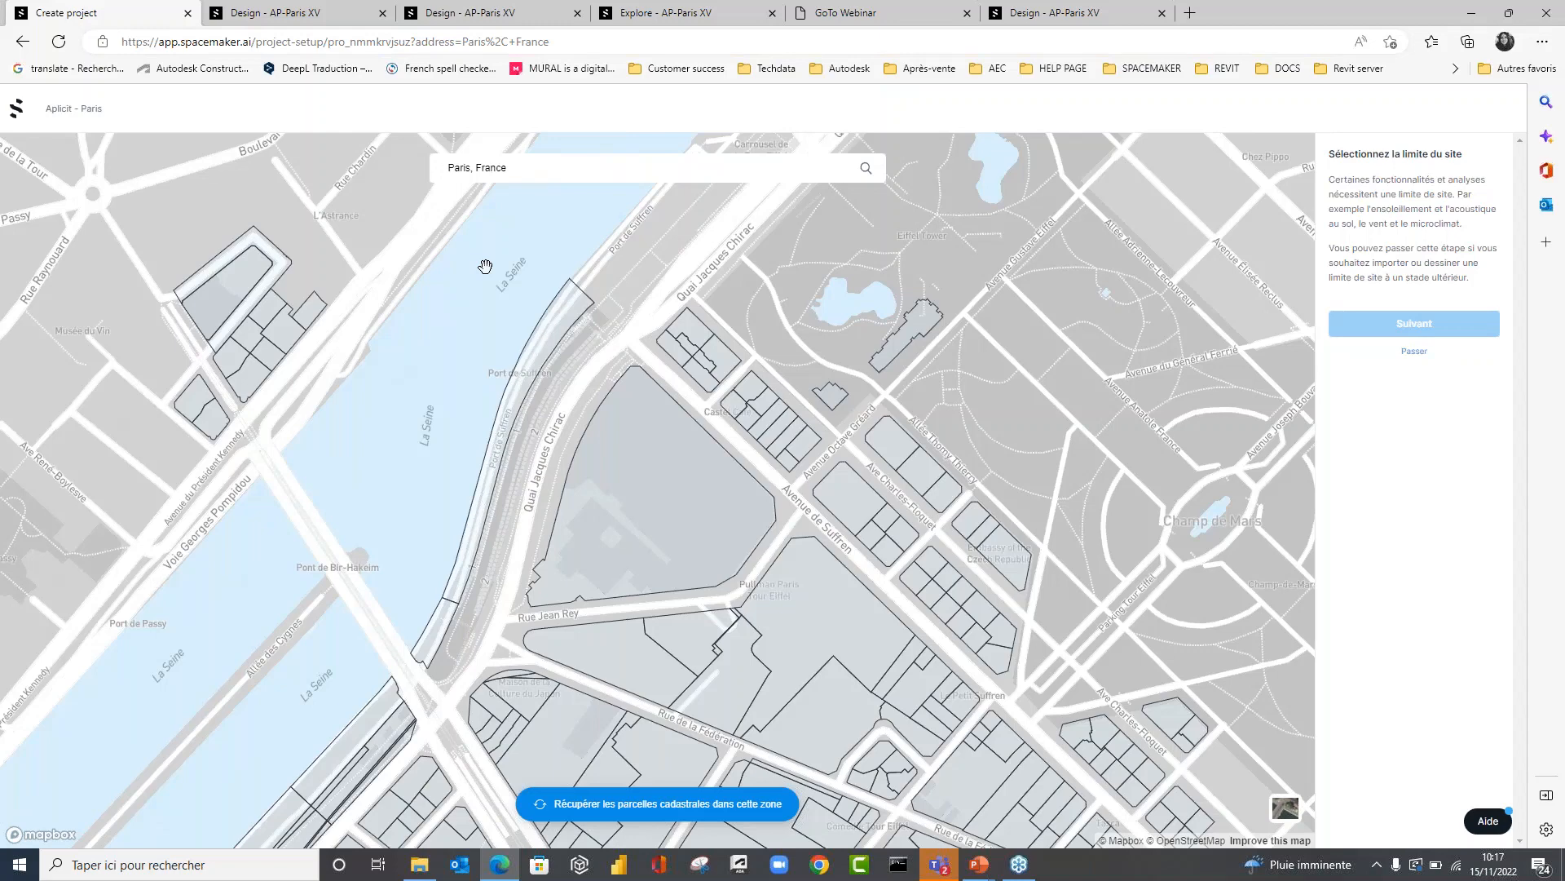
click(687, 576)
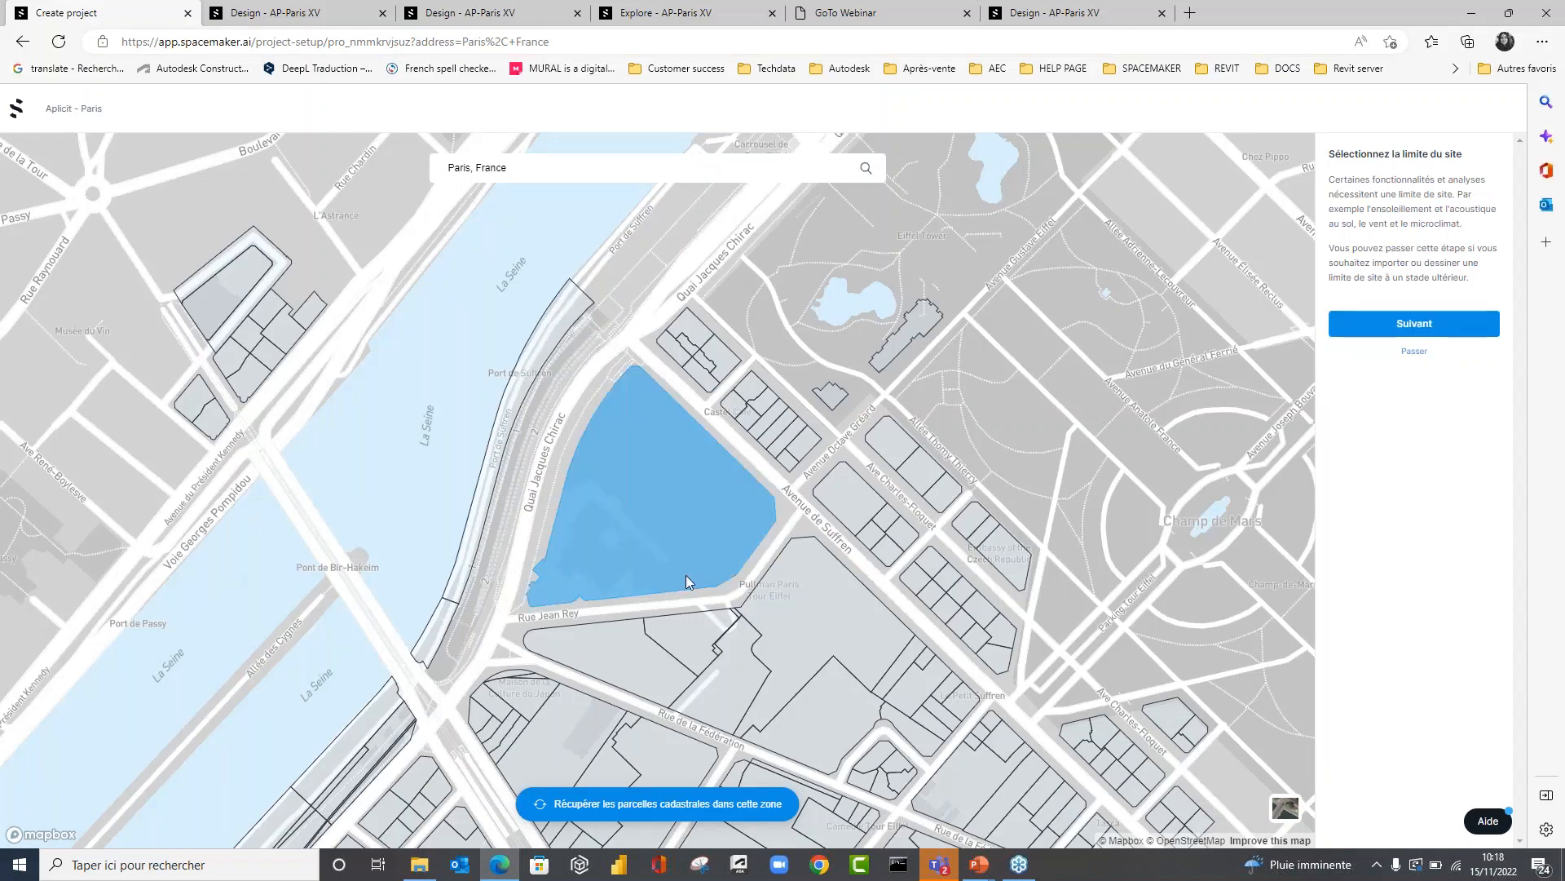
click(644, 654)
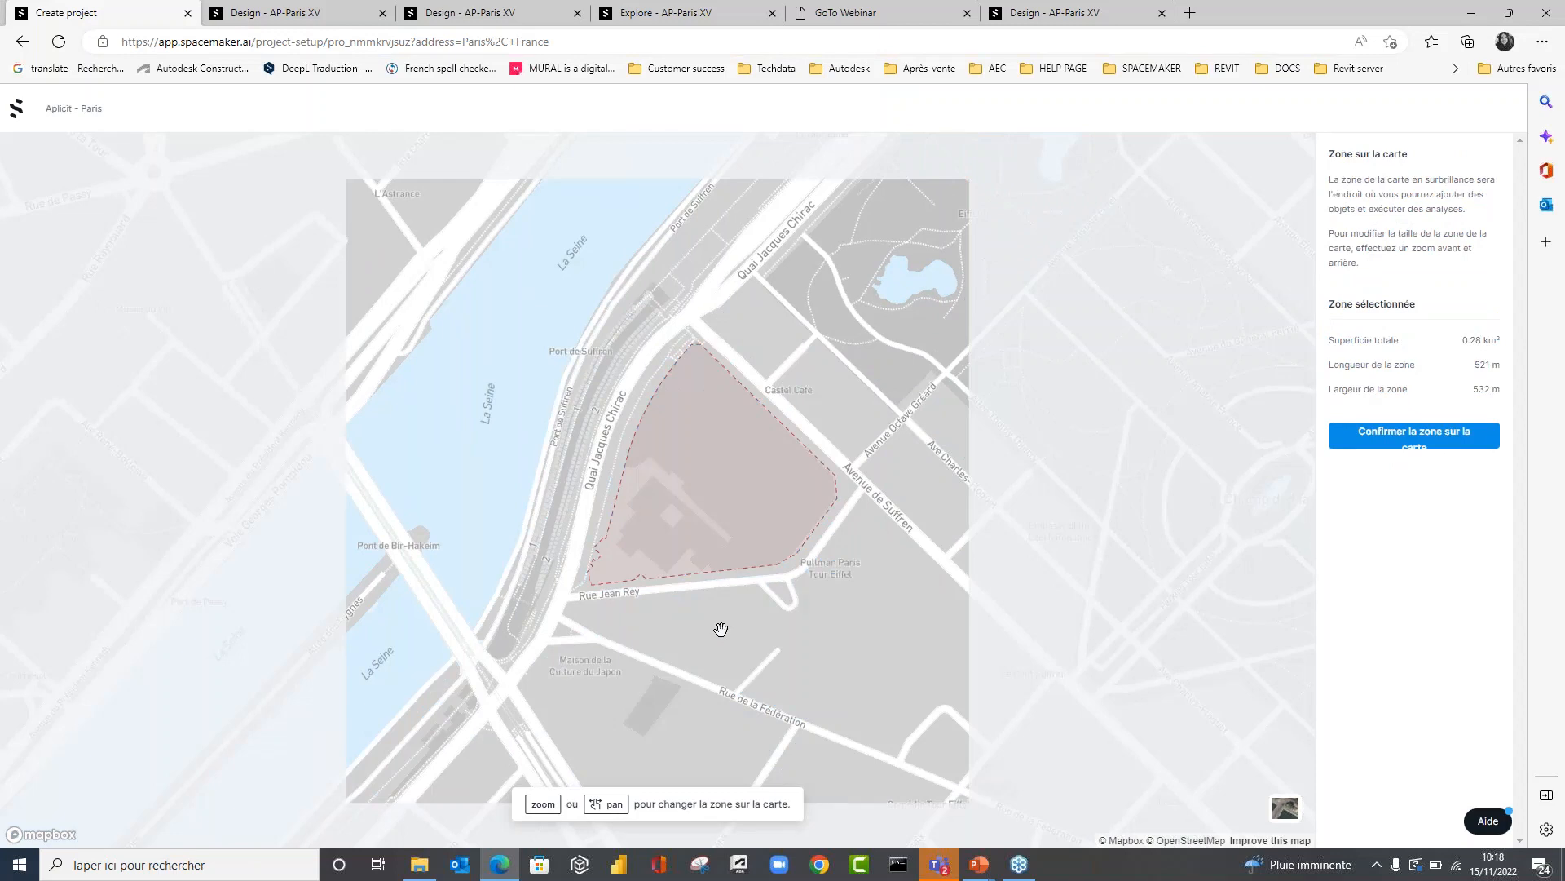
Enlarge the map zone around the site to about 802 by 820 m and confirm it.
scroll(721, 629, down, 3)
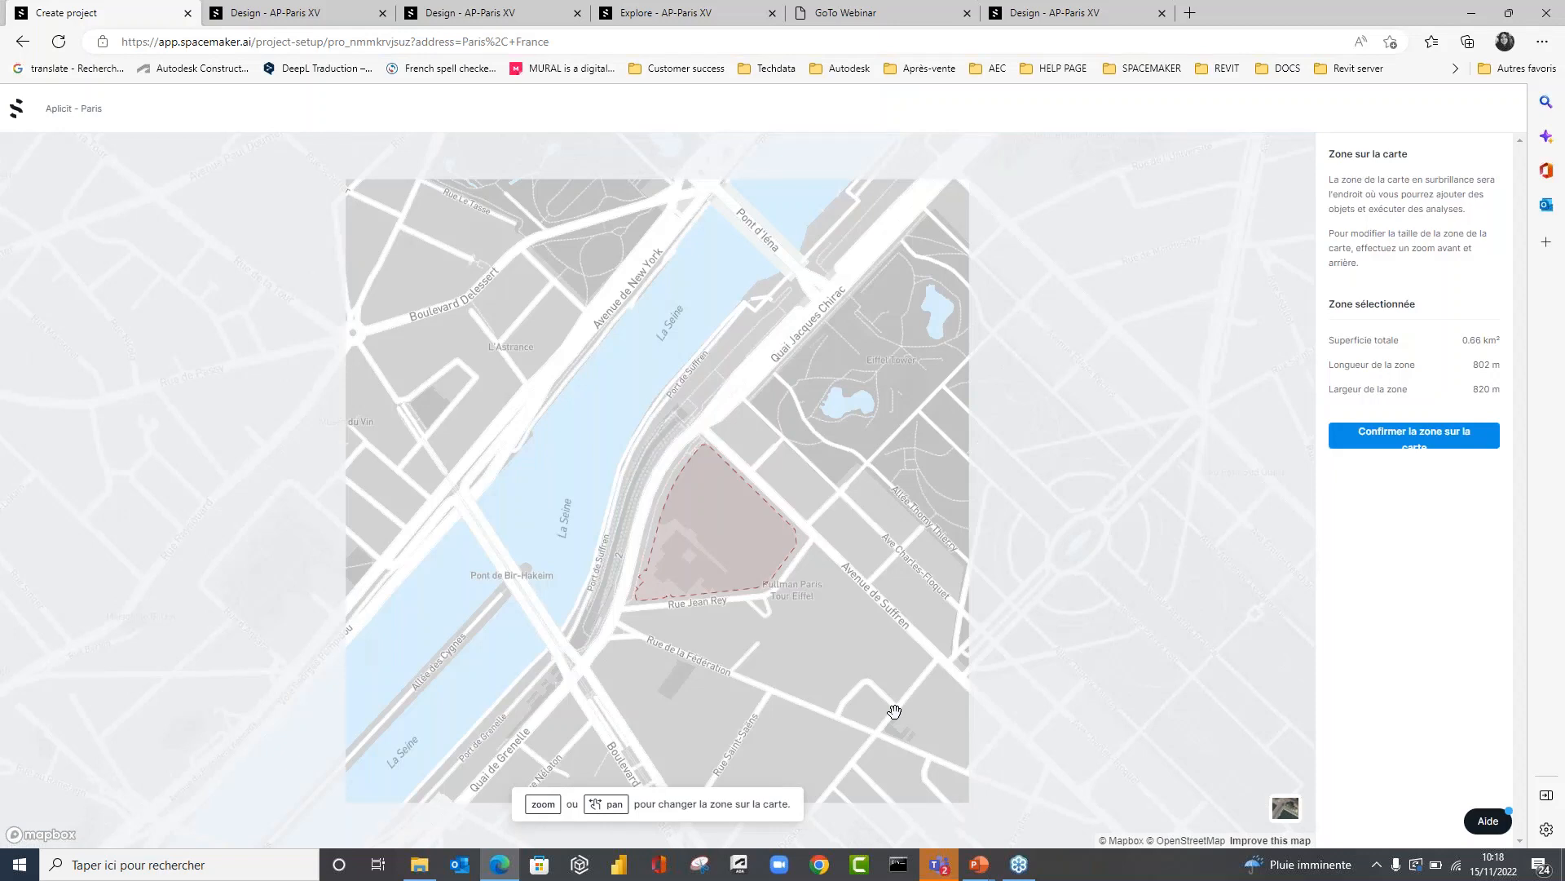
drag(894, 712, 839, 677)
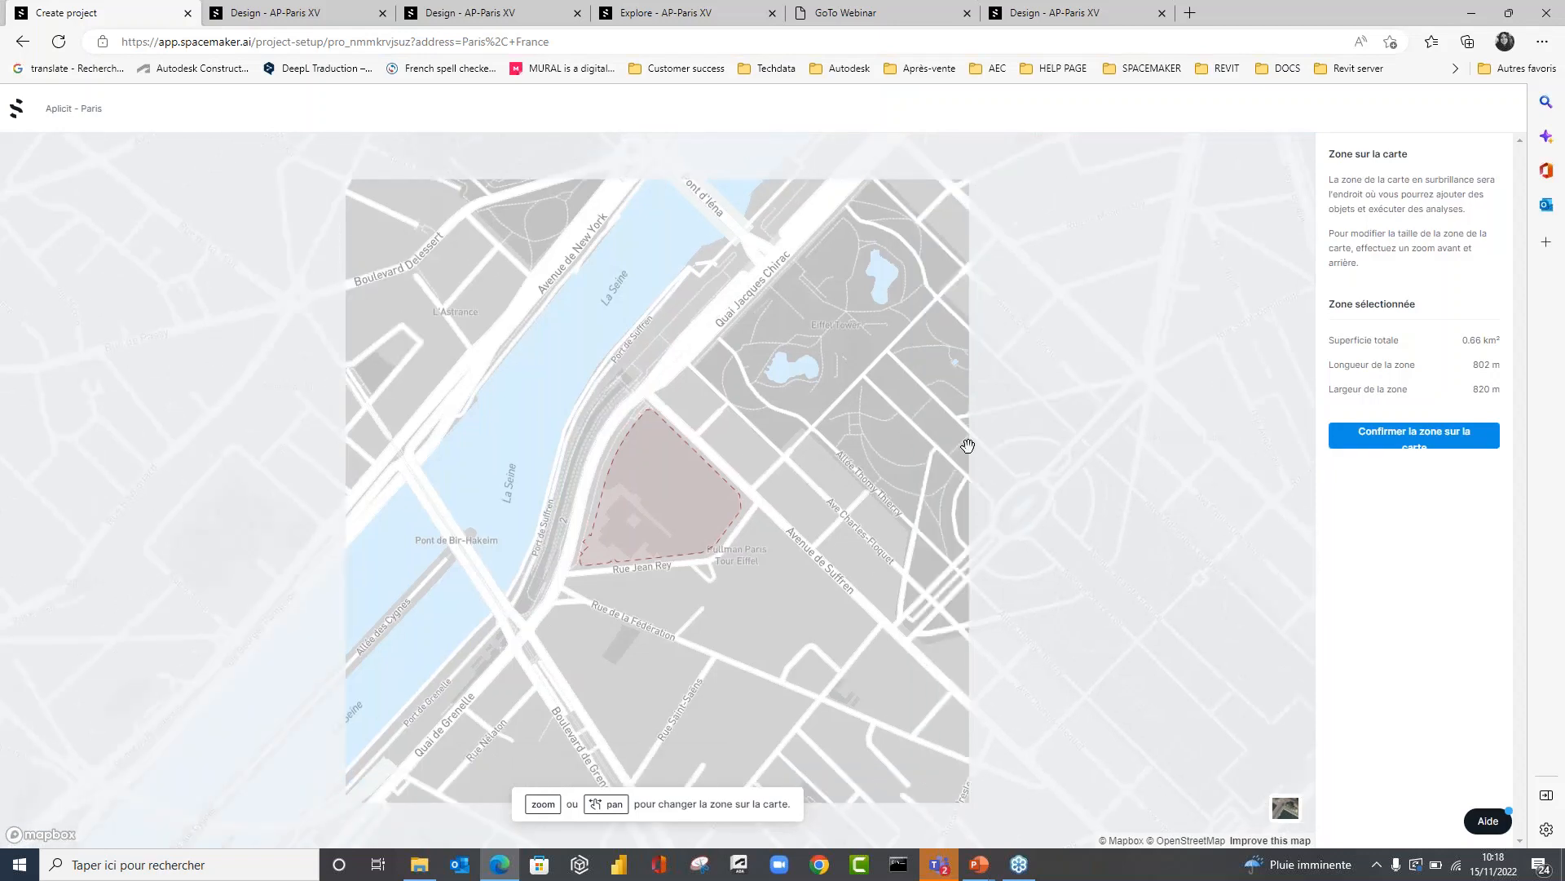
click(1414, 436)
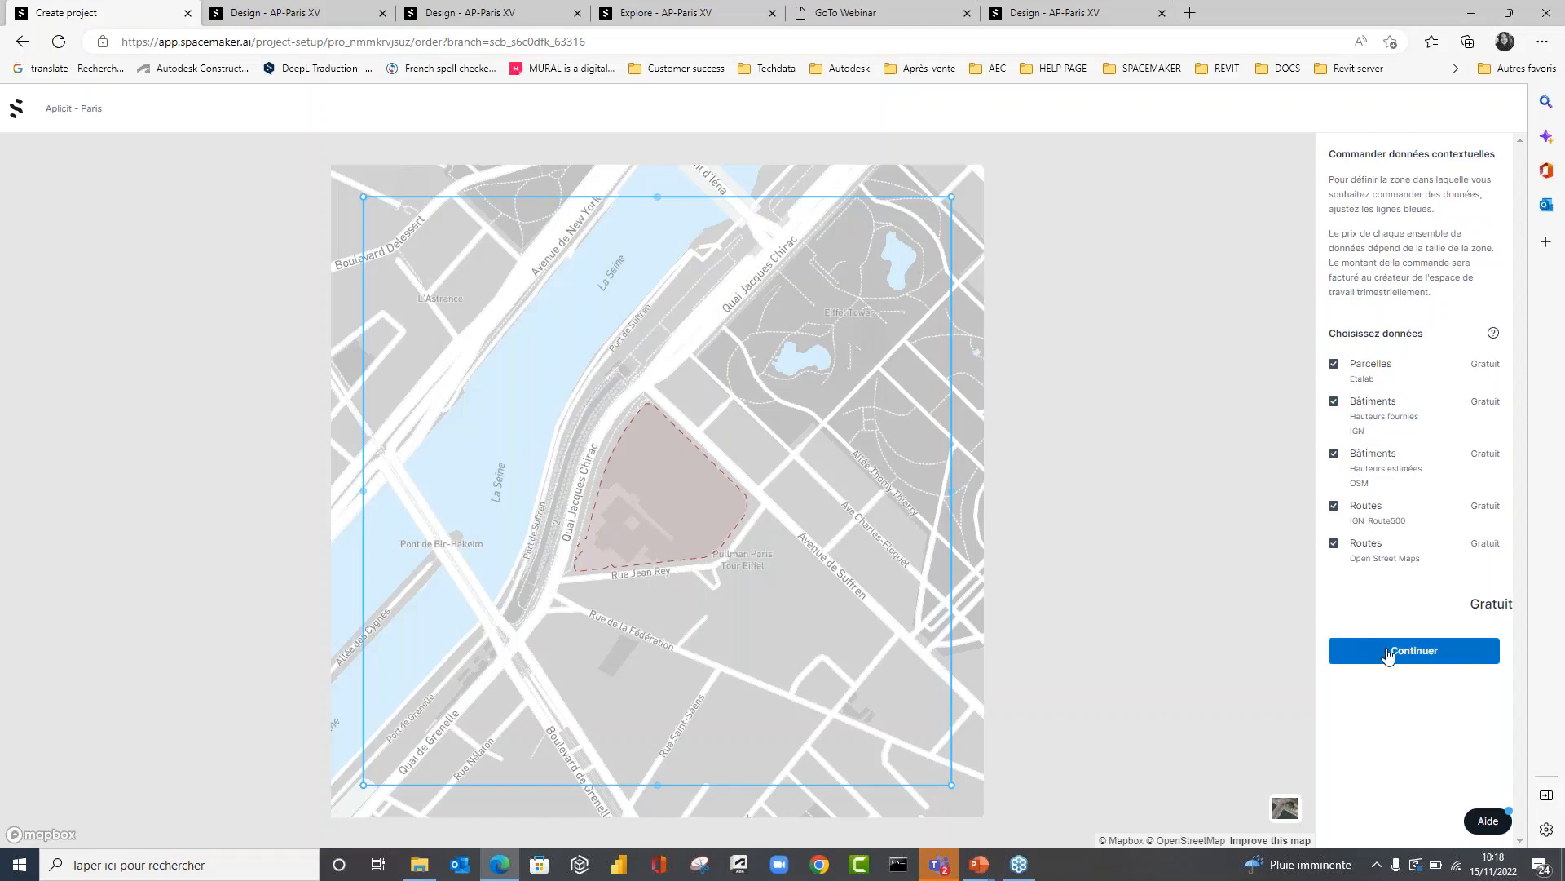
Order all the free parcel, building and road data, and activate automatic updating of the Site analysis proposal.
click(1389, 653)
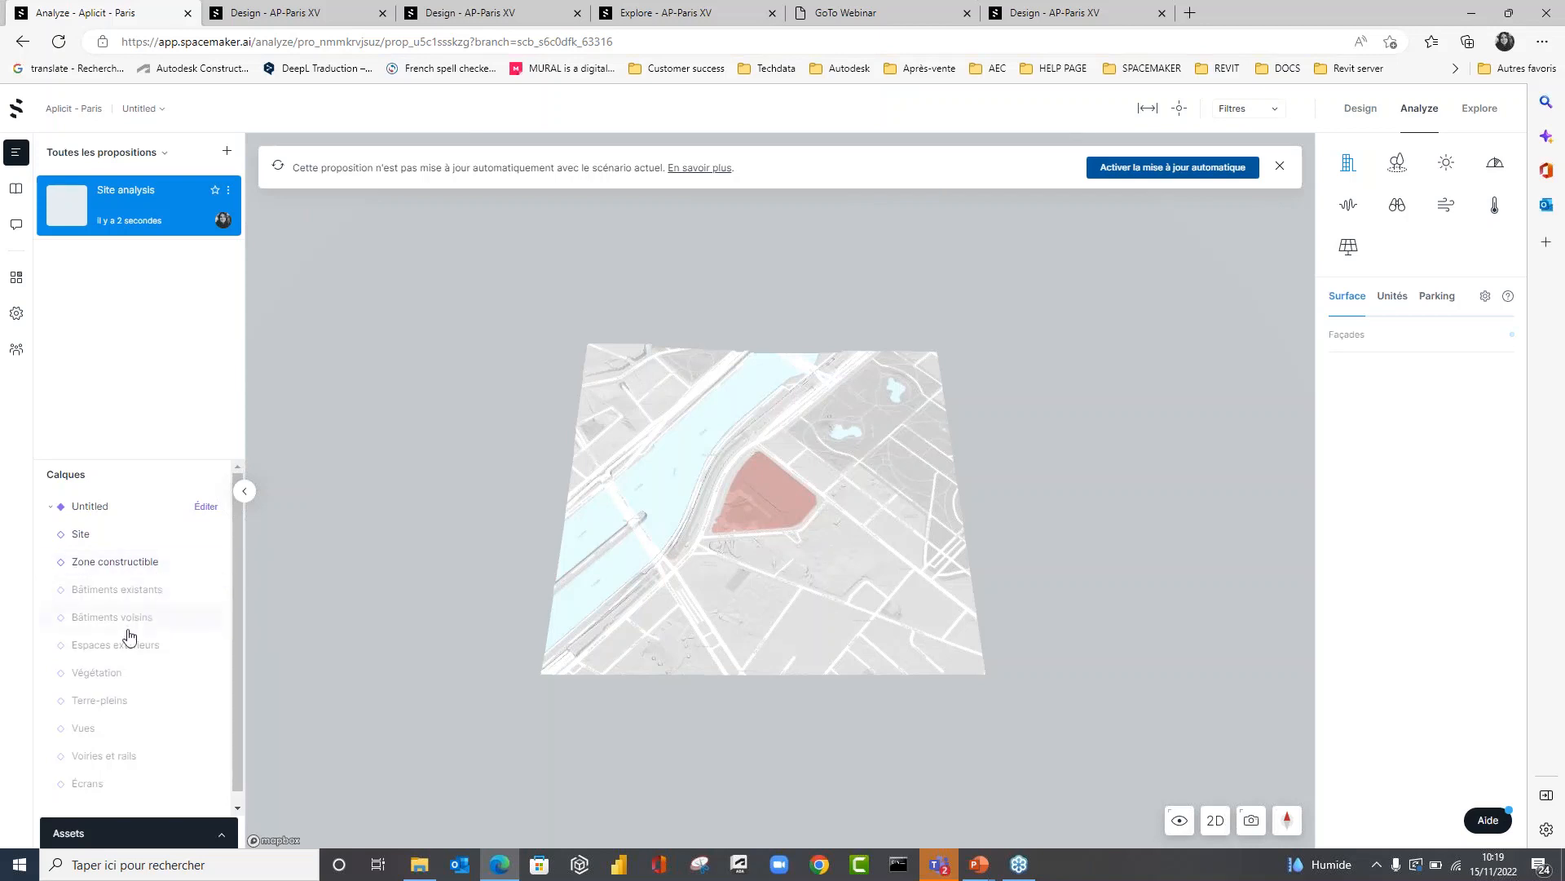
scroll(125, 632, down, 1)
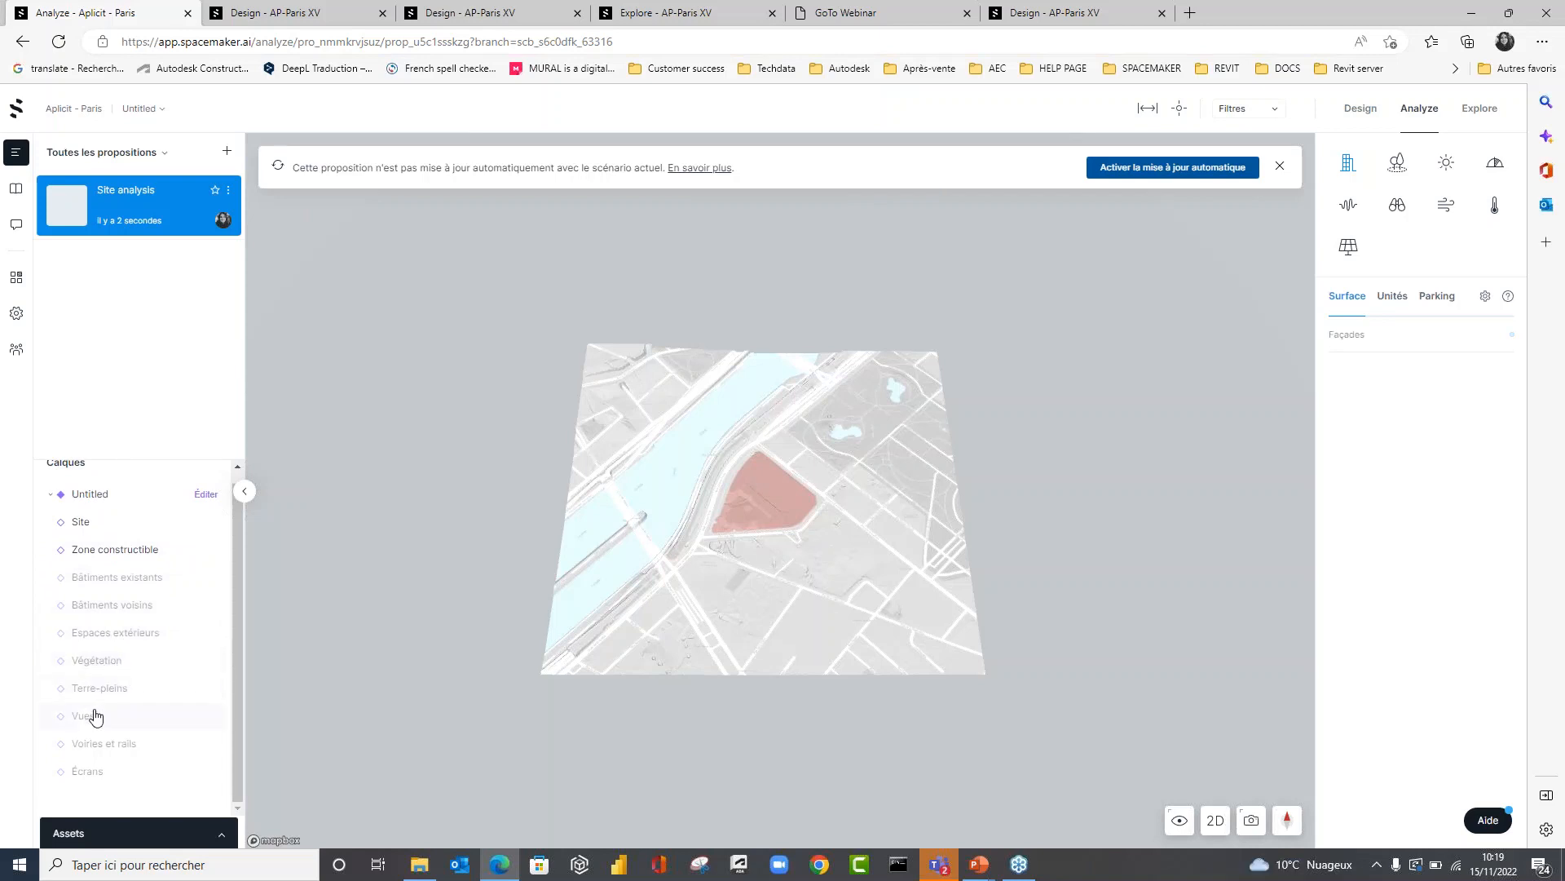
click(1179, 173)
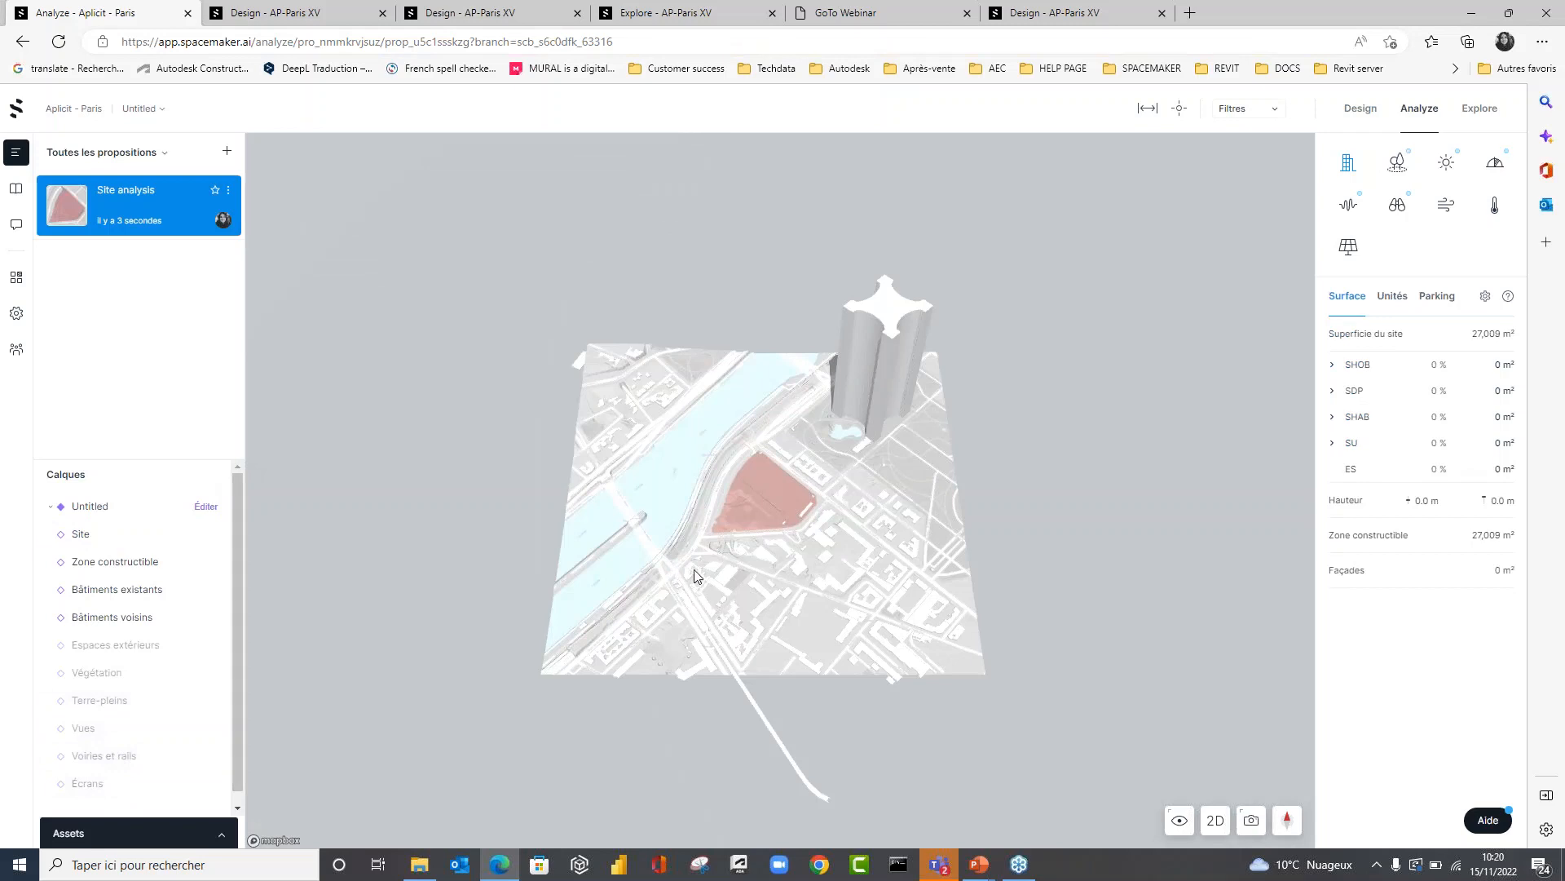
Examine the site and its surrounding buildings in 3D and check the file formats that can be imported as assets.
drag(692, 570, 735, 562)
scroll(737, 559, up, 5)
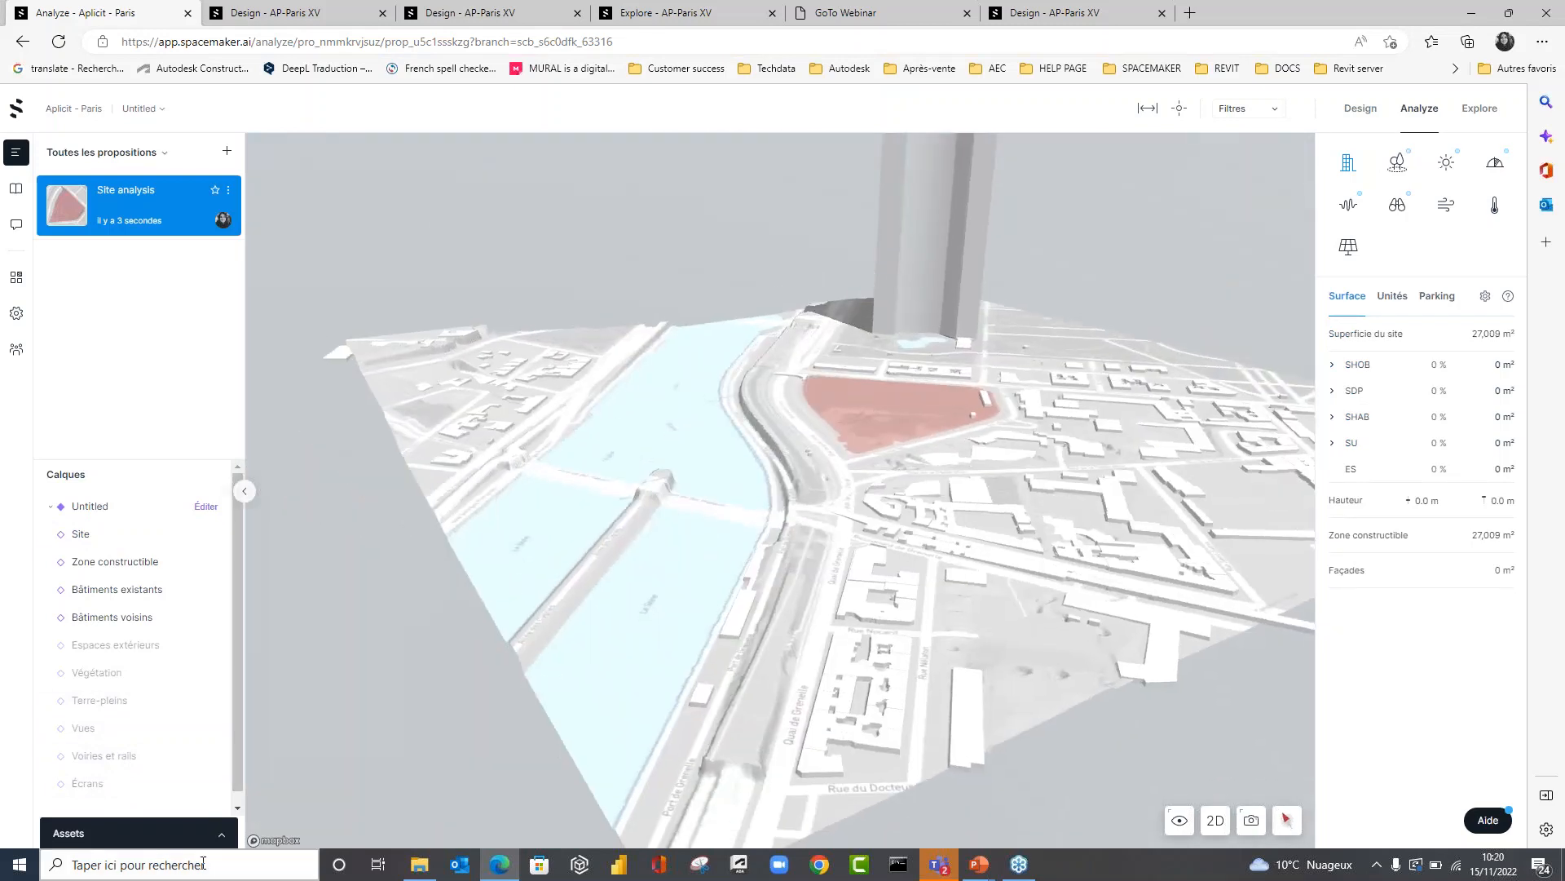
click(222, 833)
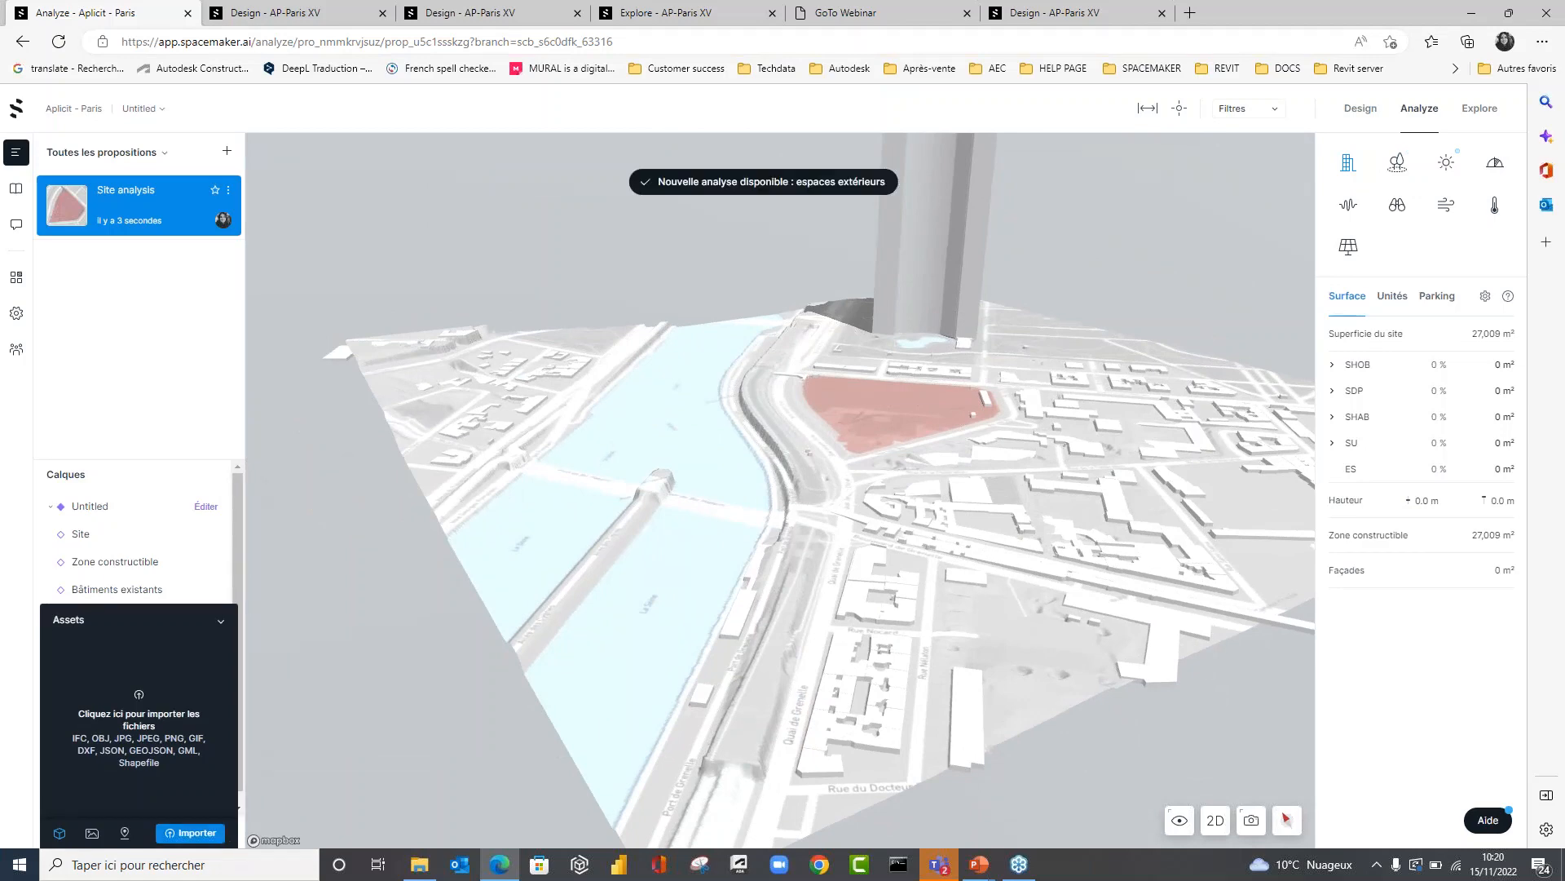
click(220, 622)
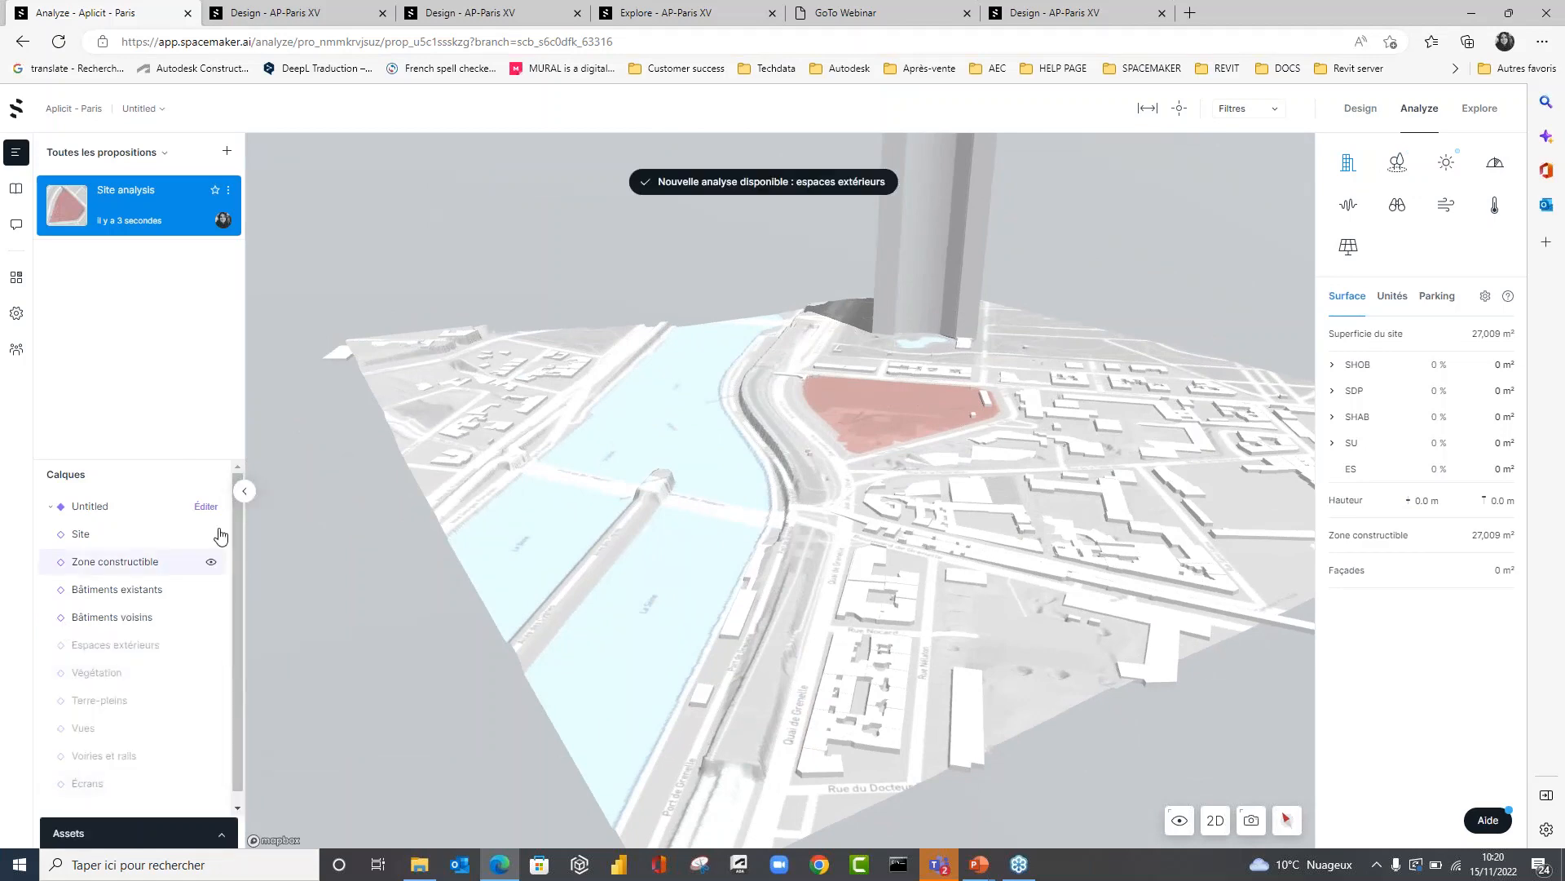
Open the Untitled scenario for editing and examine its site context in 3D.
click(206, 506)
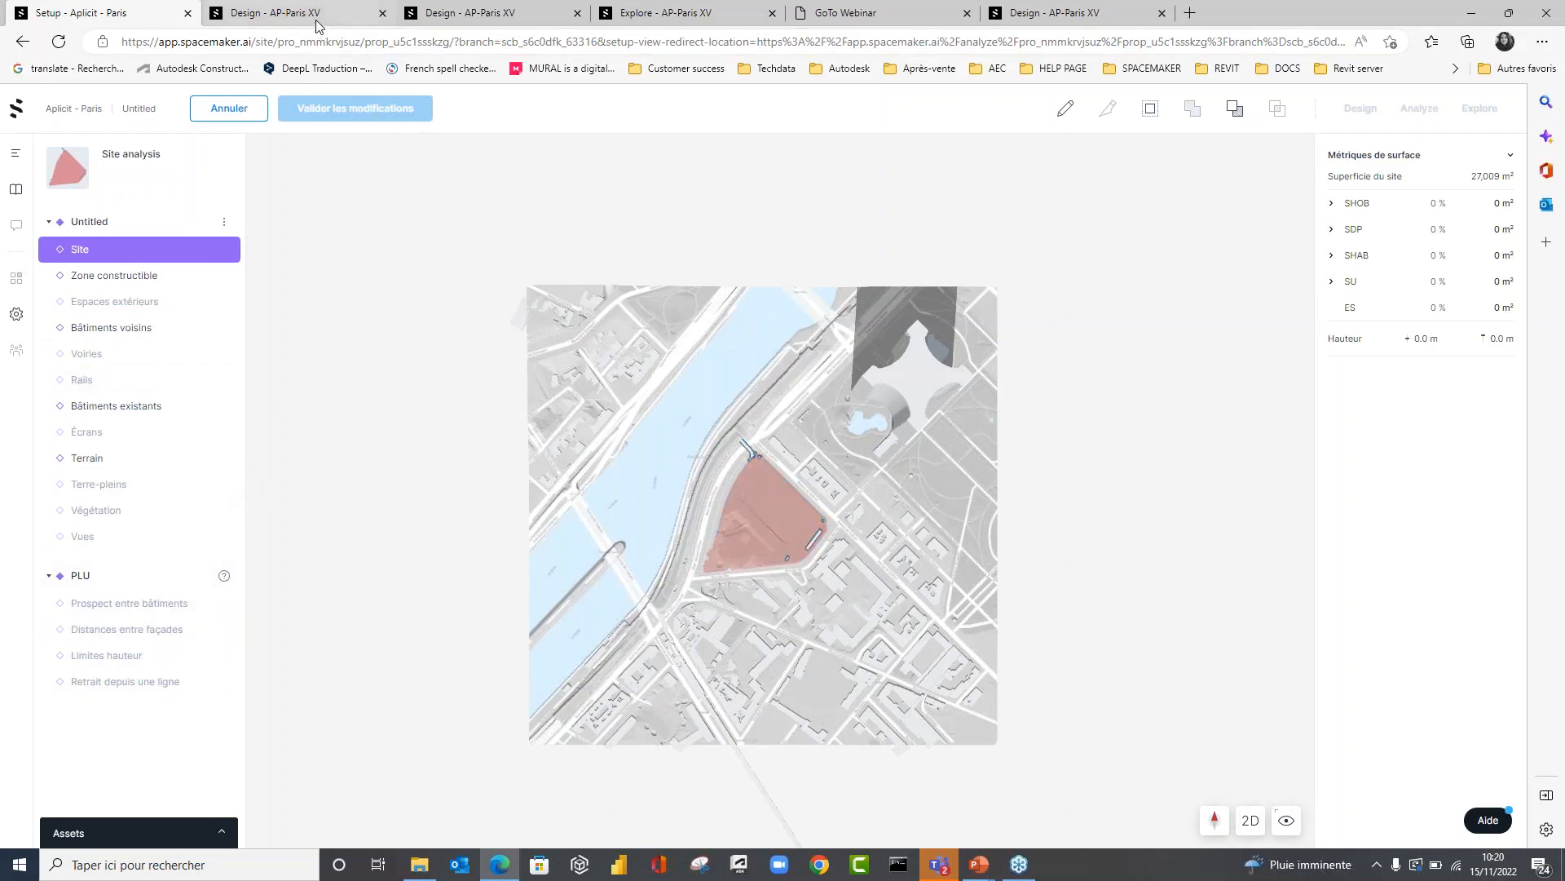
drag(608, 498, 653, 451)
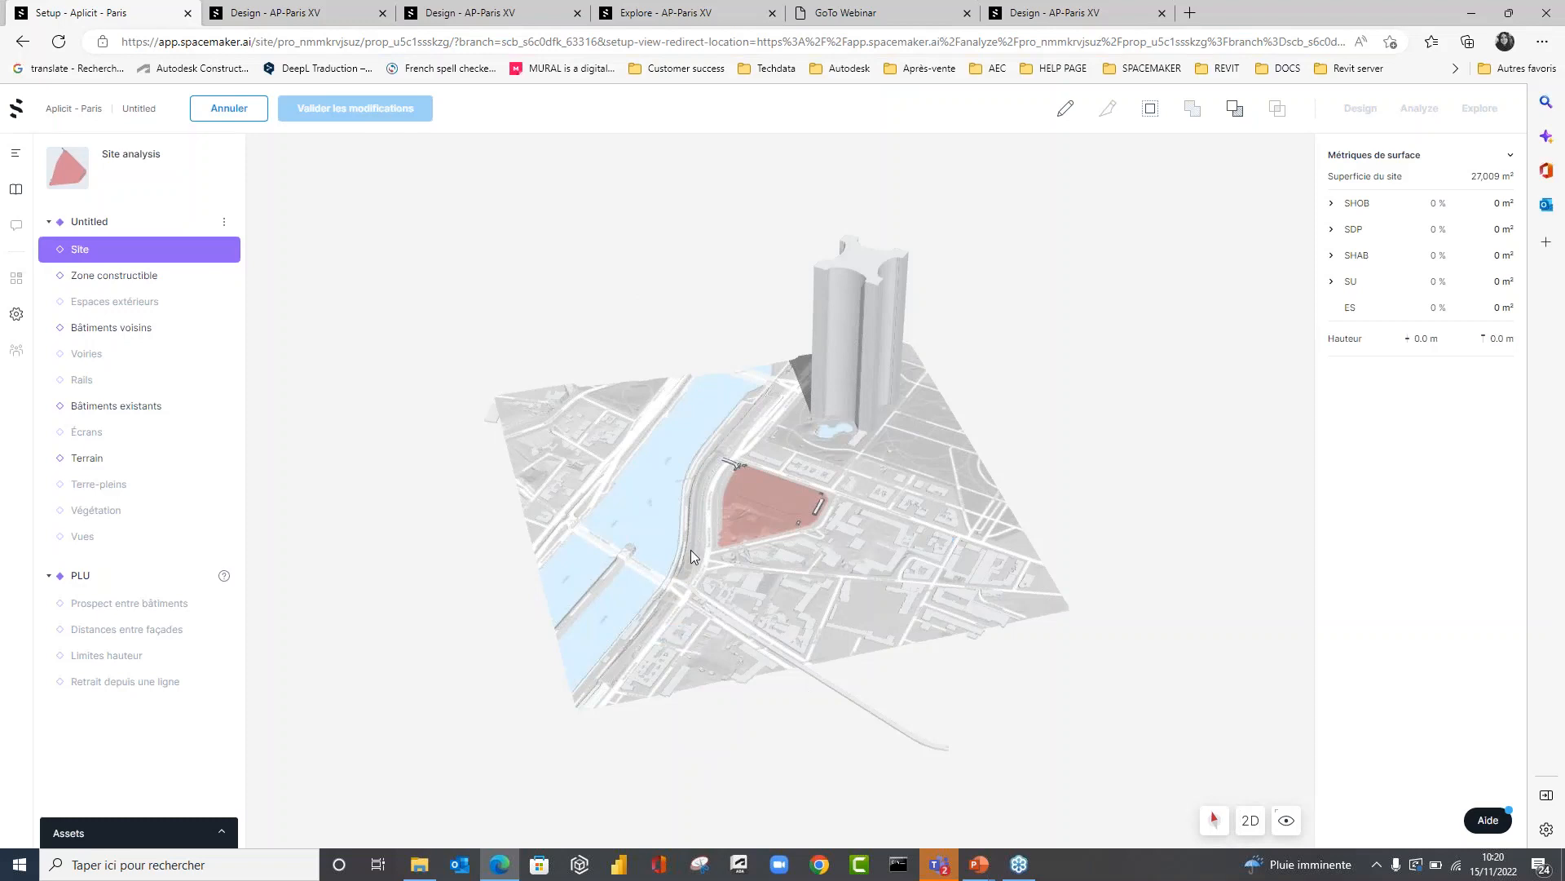
drag(692, 550, 535, 584)
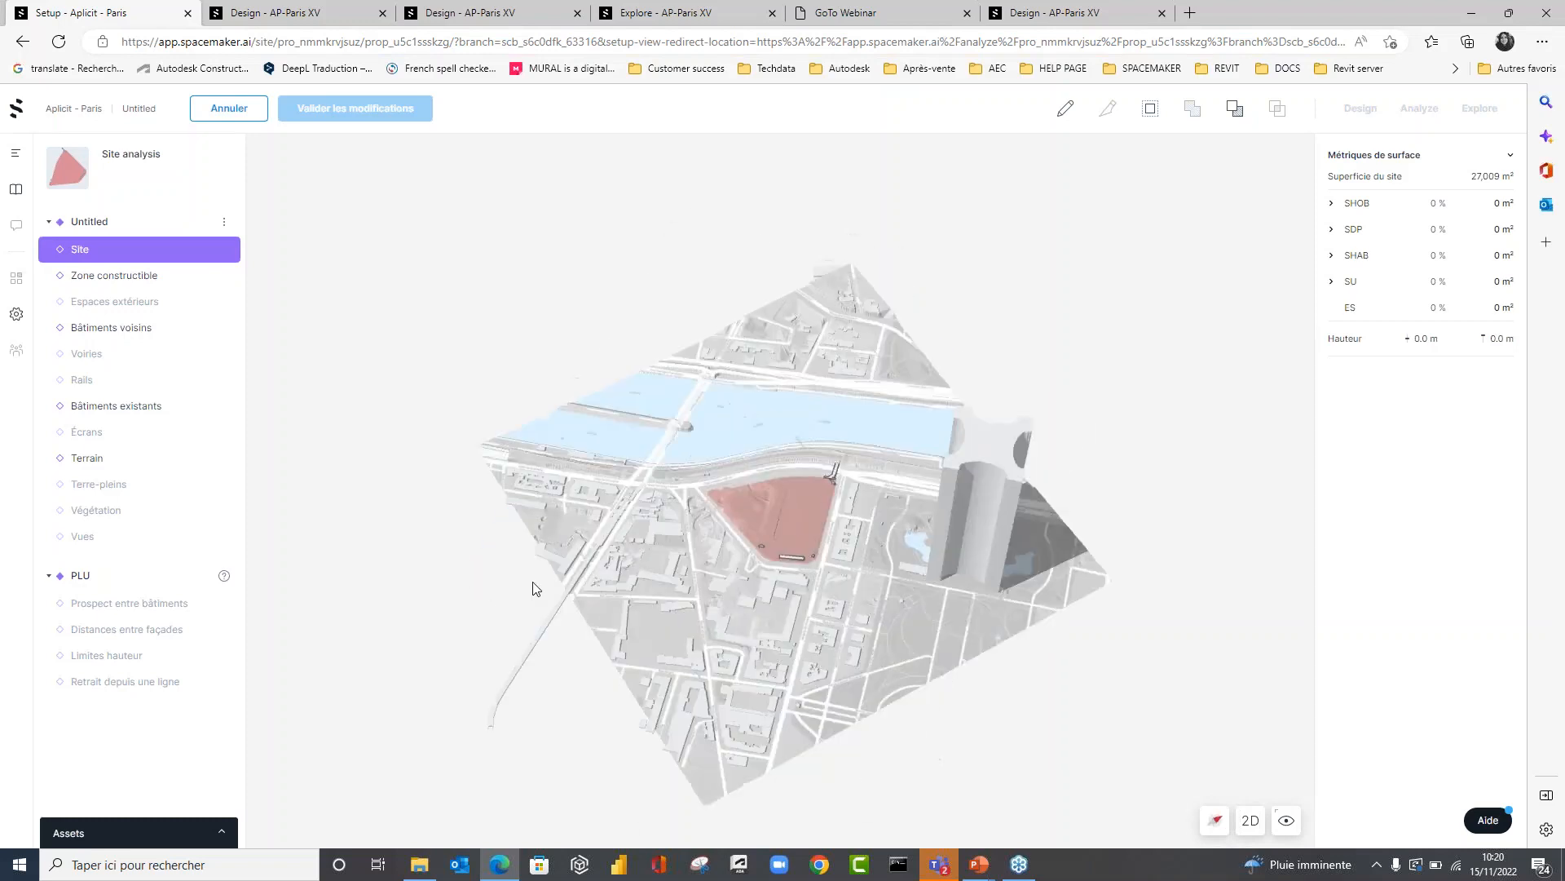
Switch to the AP-Paris XV project's design view and examine the Site analysis proposal in 3D.
click(336, 16)
drag(688, 549, 1019, 532)
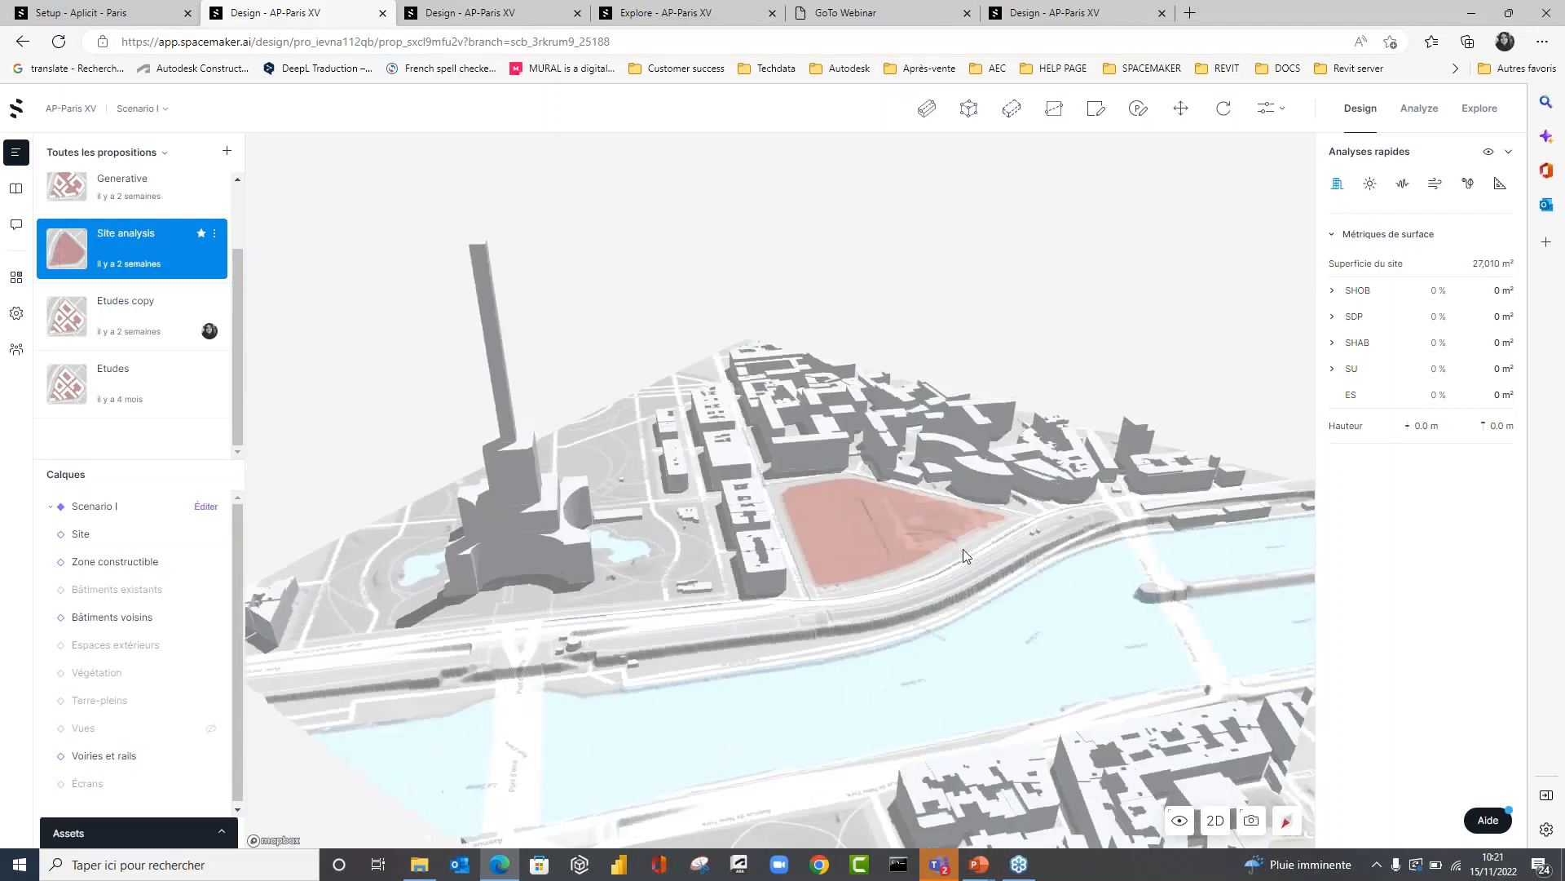
Examine the site parcel, its neighbouring buildings and the adjoining quay up close from several angles in 3D.
scroll(962, 549, up, 5)
scroll(936, 492, up, 3)
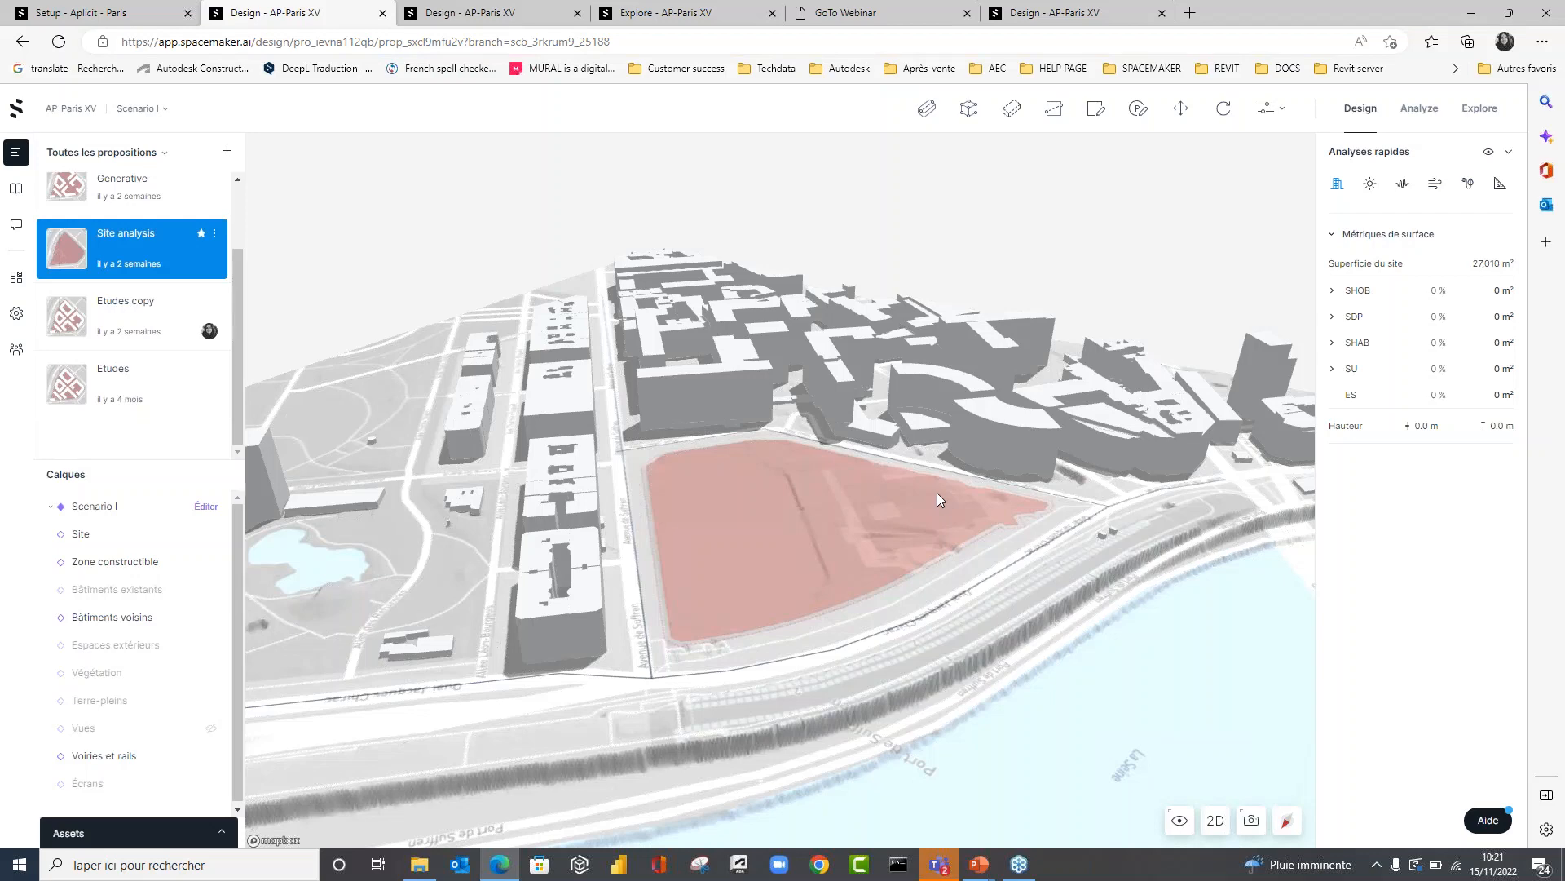
right_drag(937, 492, 941, 525)
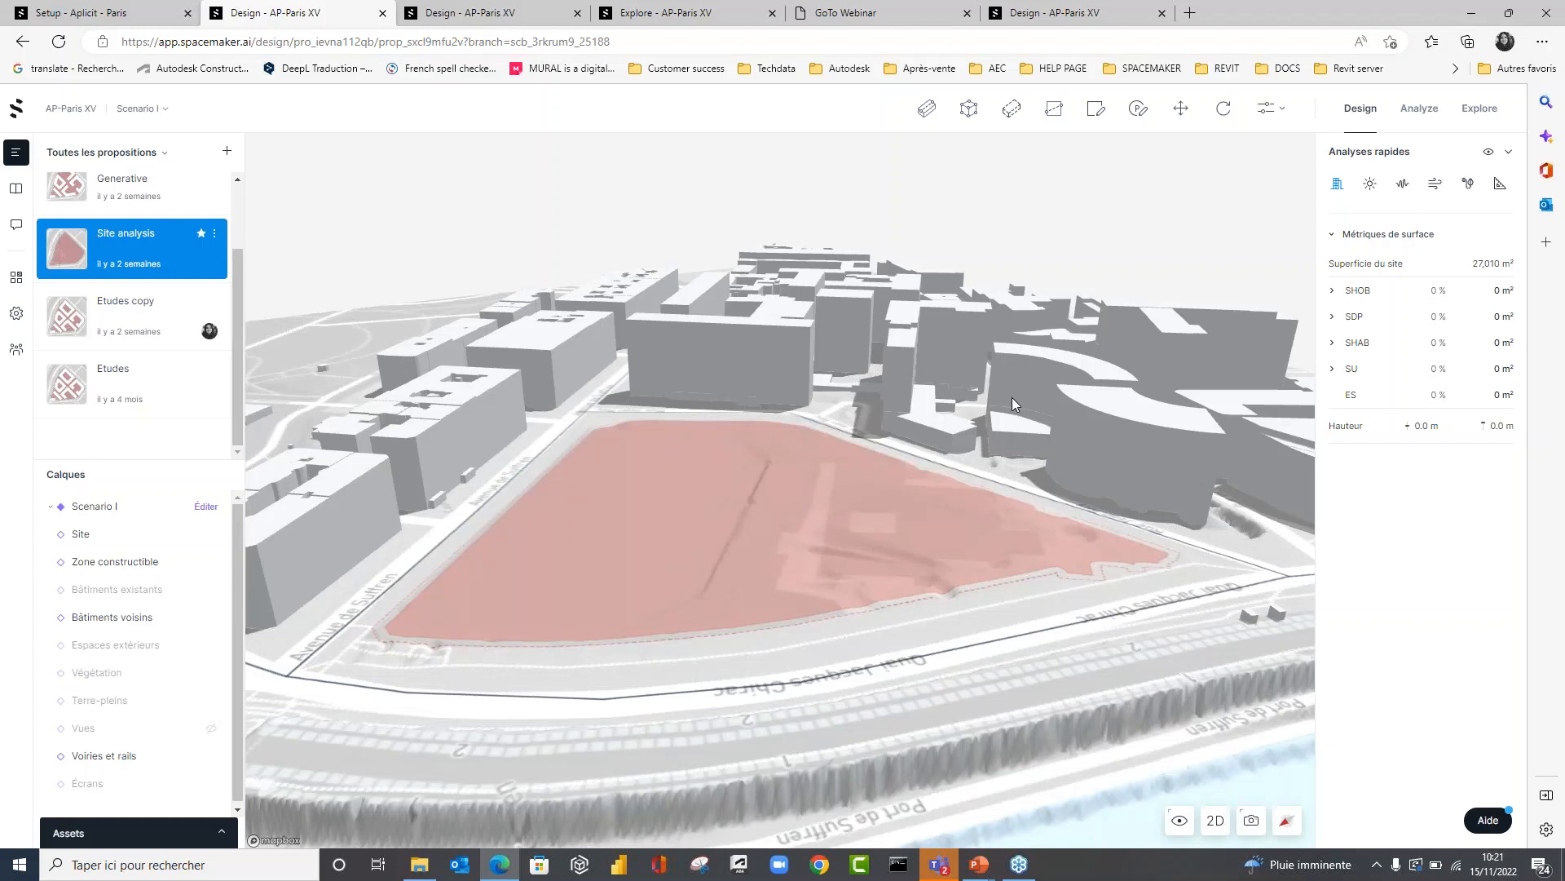
right_drag(920, 487, 1206, 402)
scroll(869, 570, up, 3)
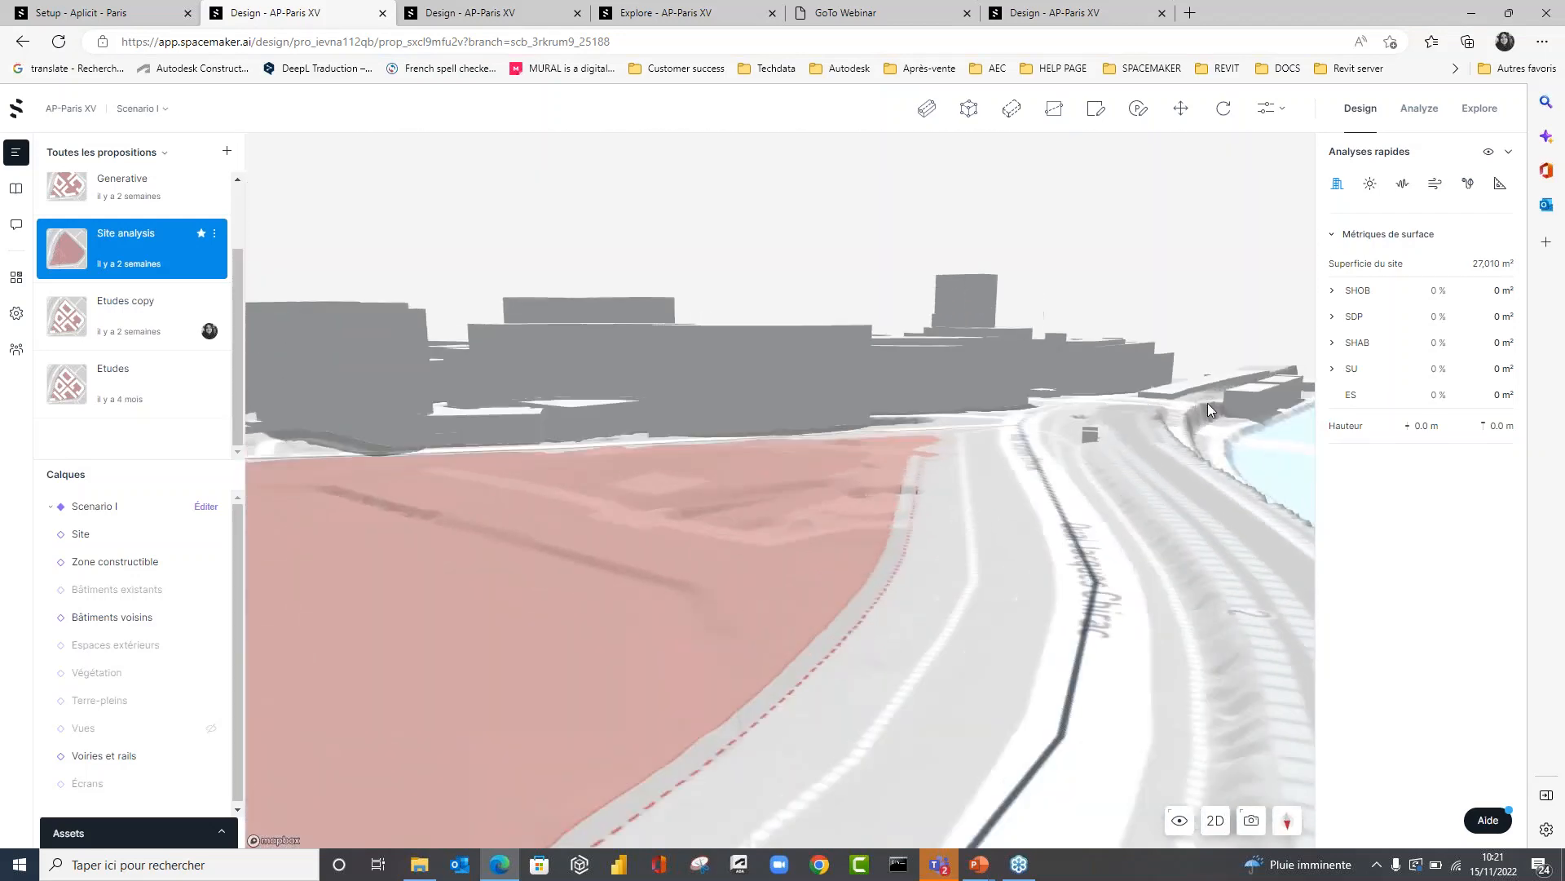
right_drag(1076, 507, 812, 599)
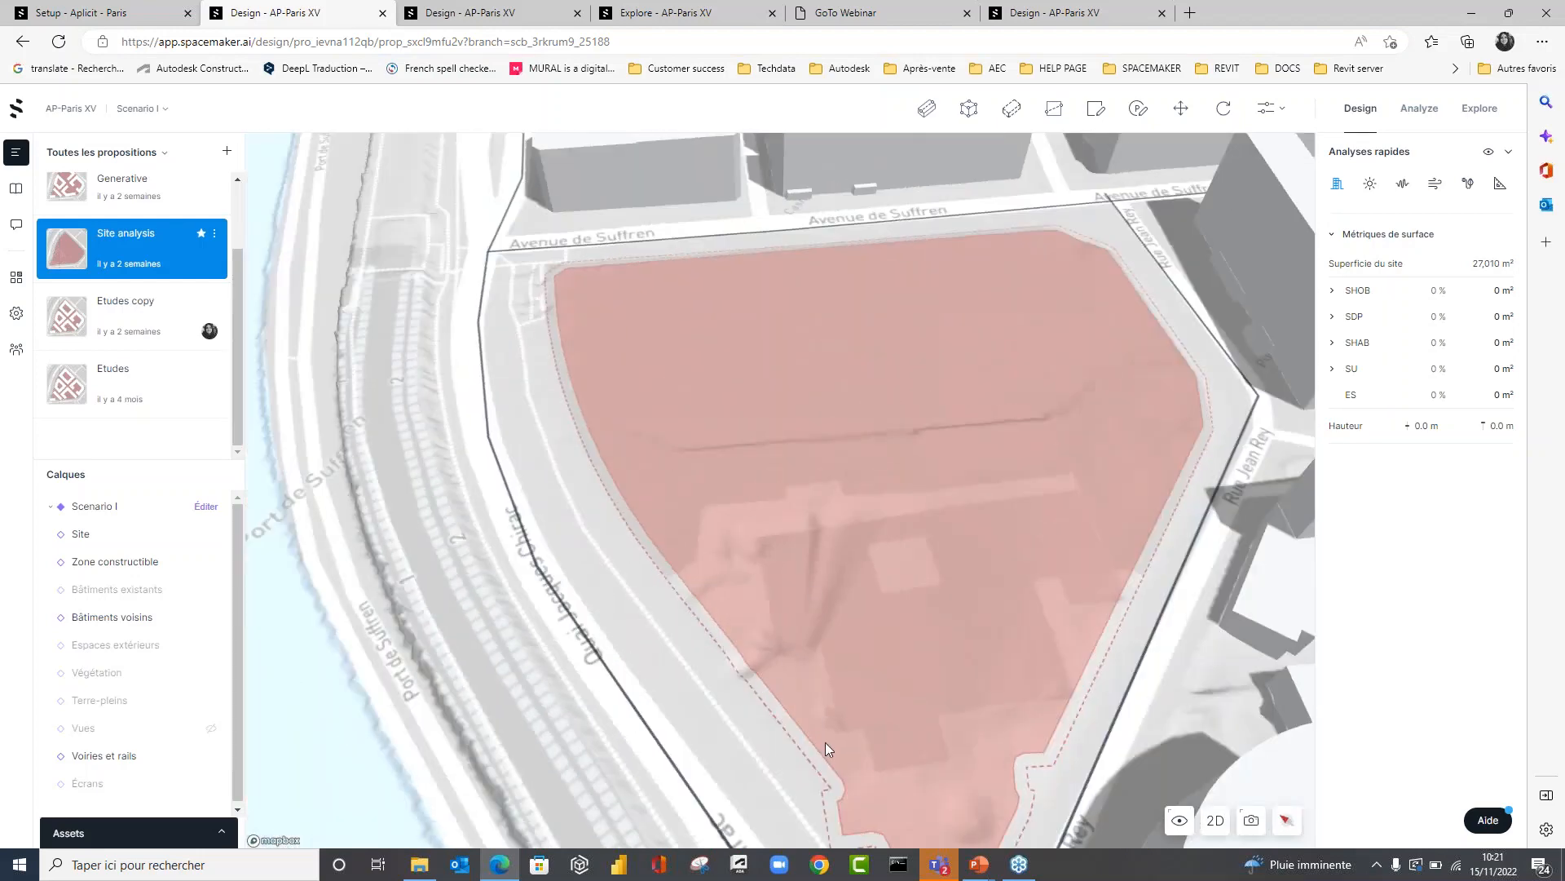
Switch the site model to the 2D view and set the terrain display to satellite image.
click(1216, 820)
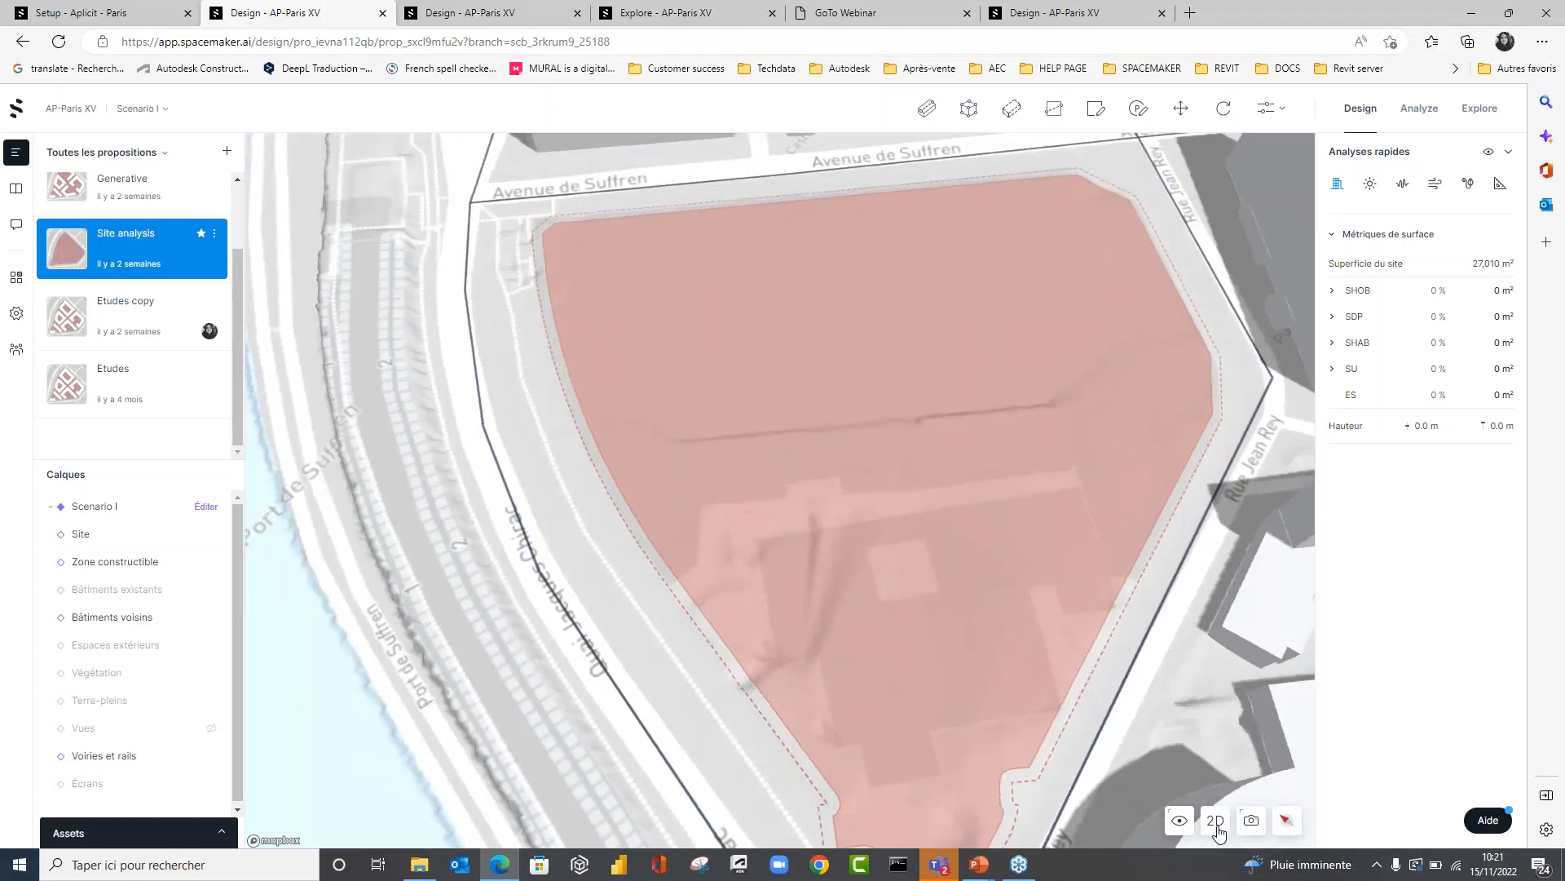
click(1180, 820)
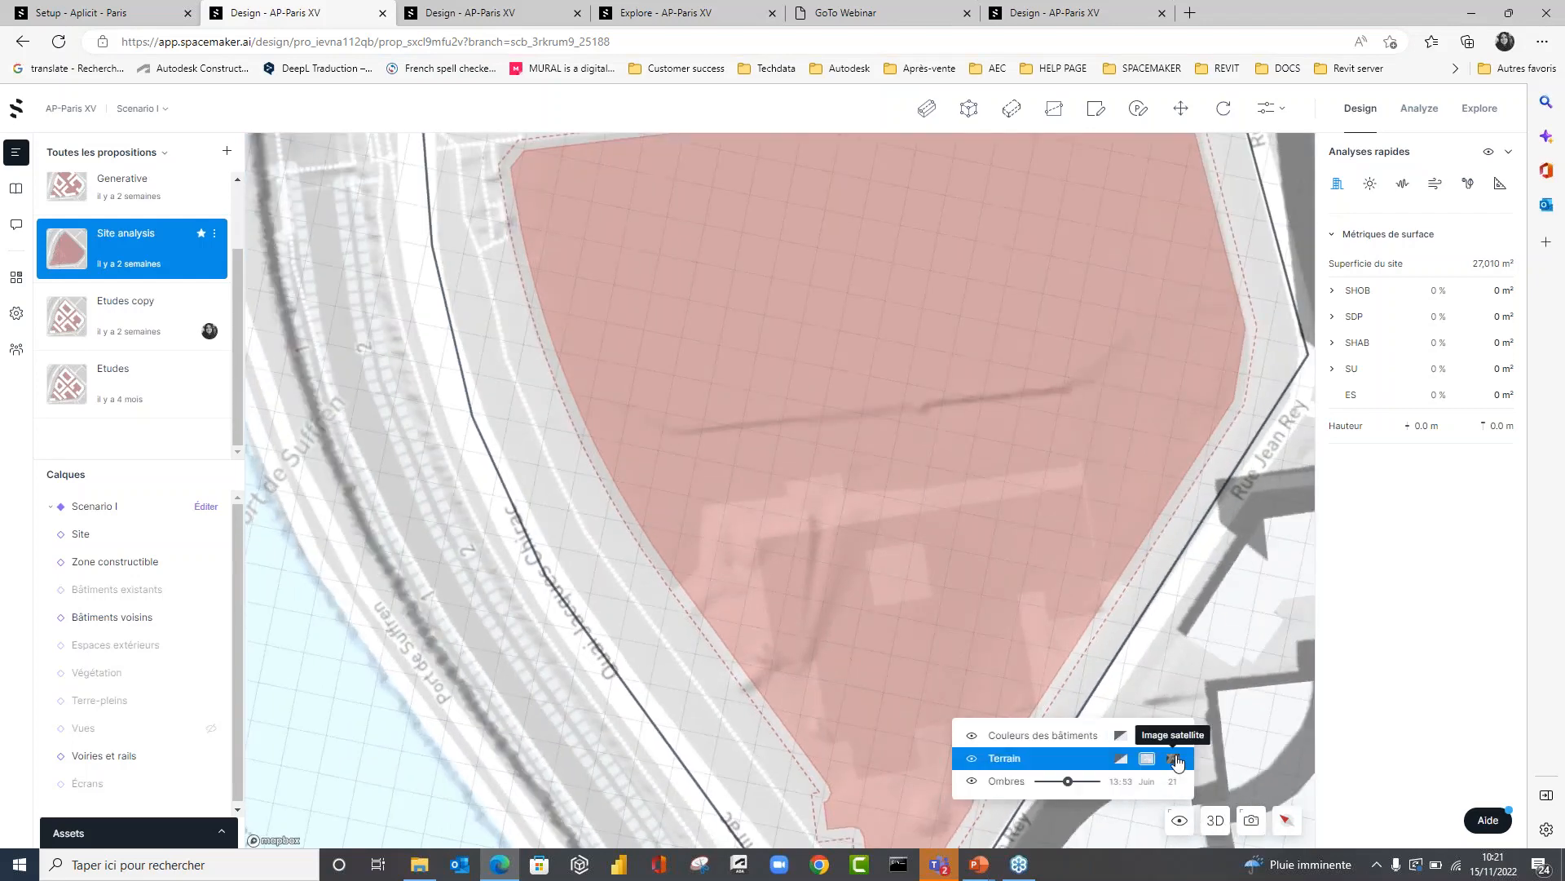
click(1173, 758)
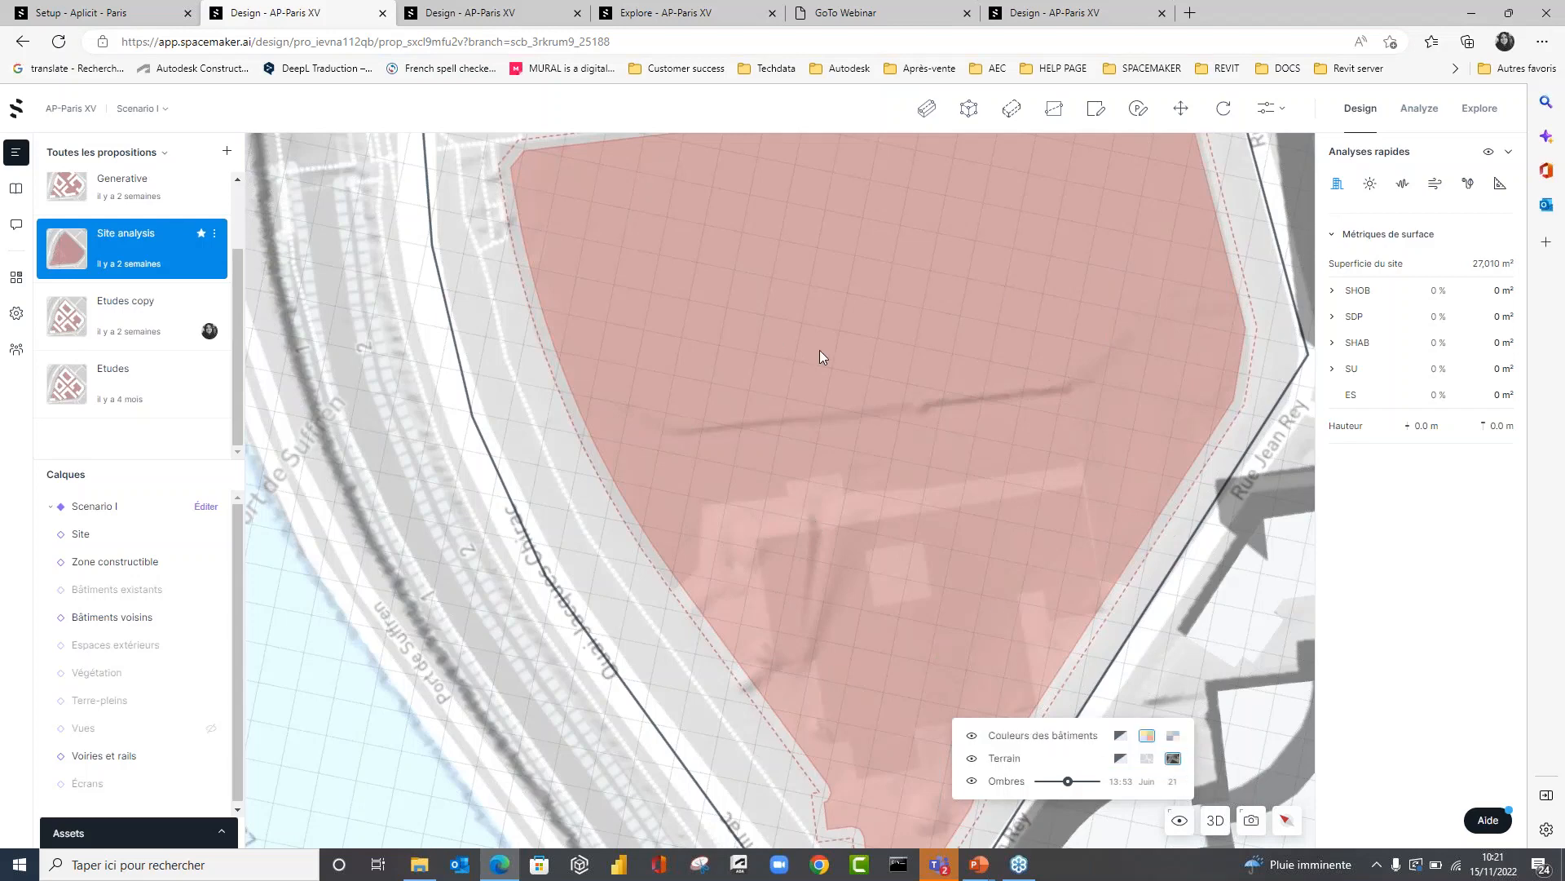
scroll(819, 352, down, 4)
right_drag(946, 413, 852, 474)
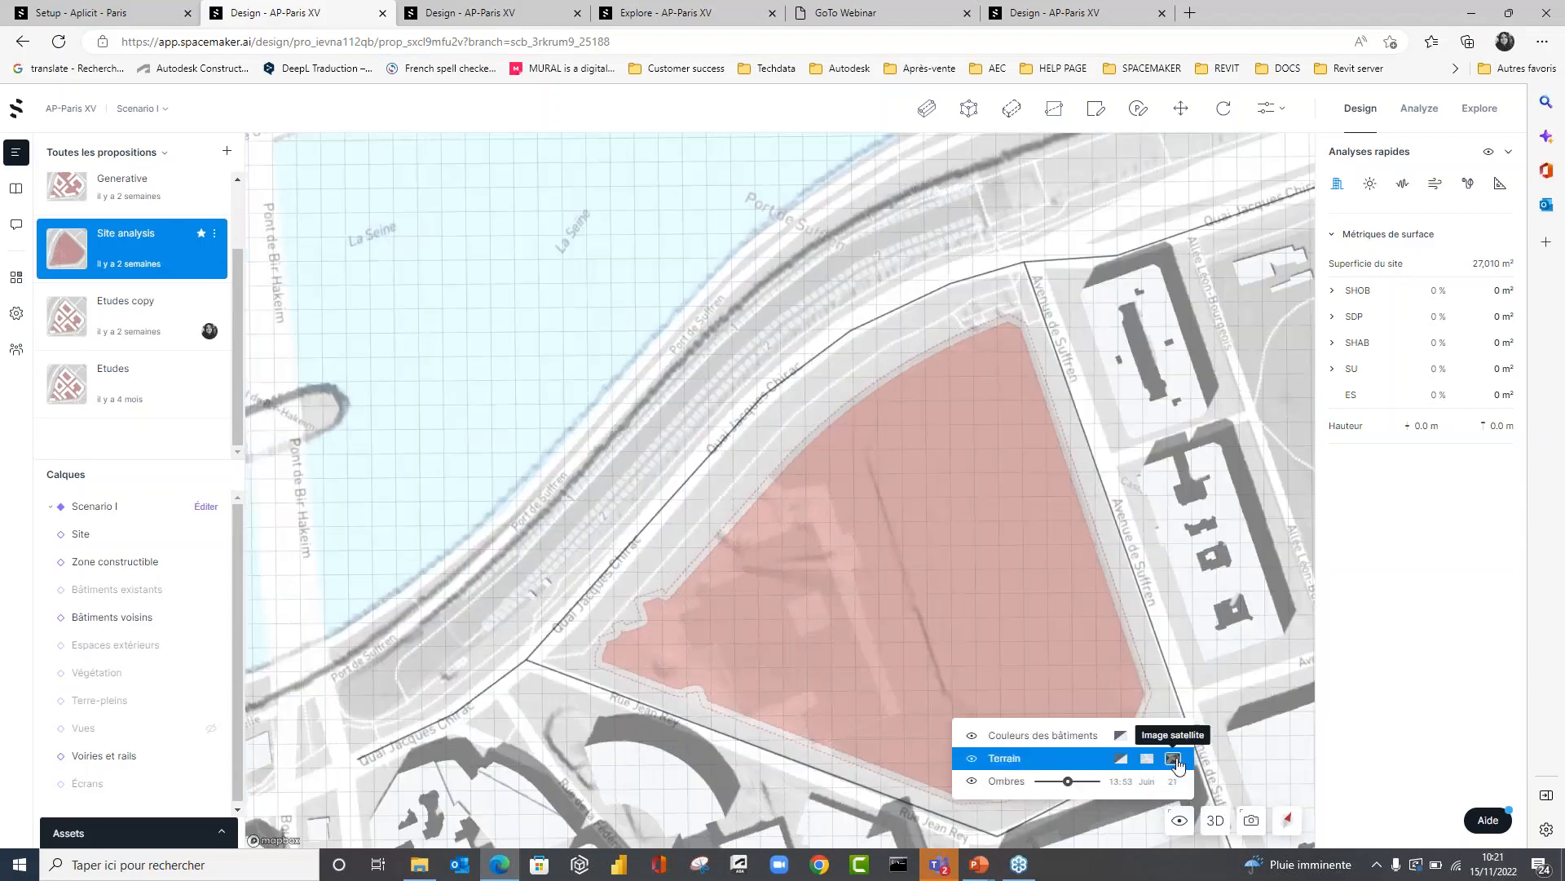
click(1174, 759)
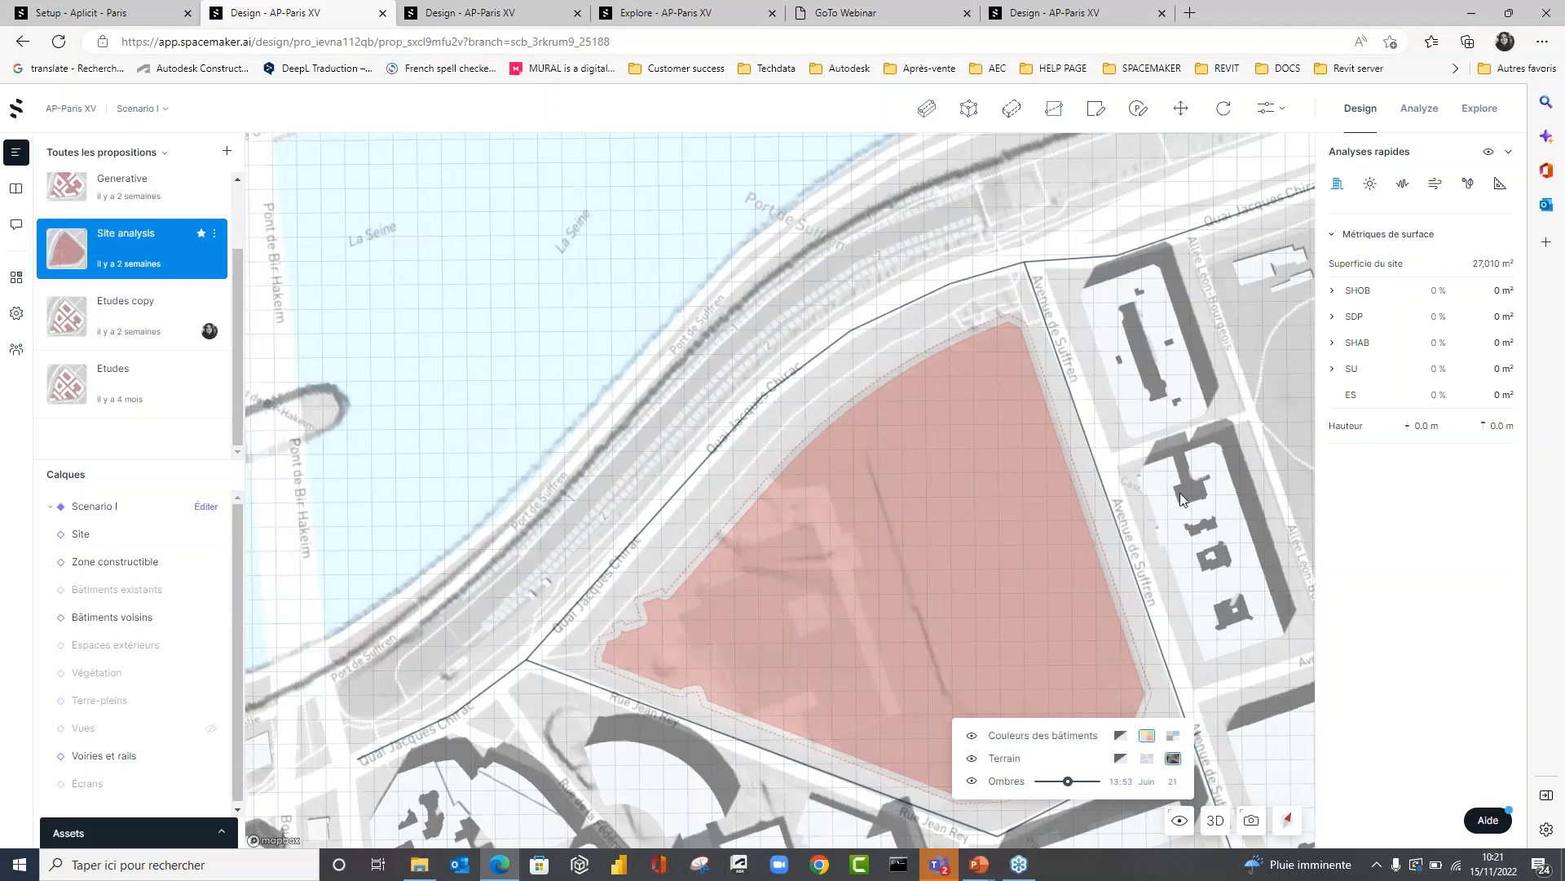
Return to the PowerPoint slideshow and advance to the Spacemaker advantages slide highlighting generative design.
click(1474, 9)
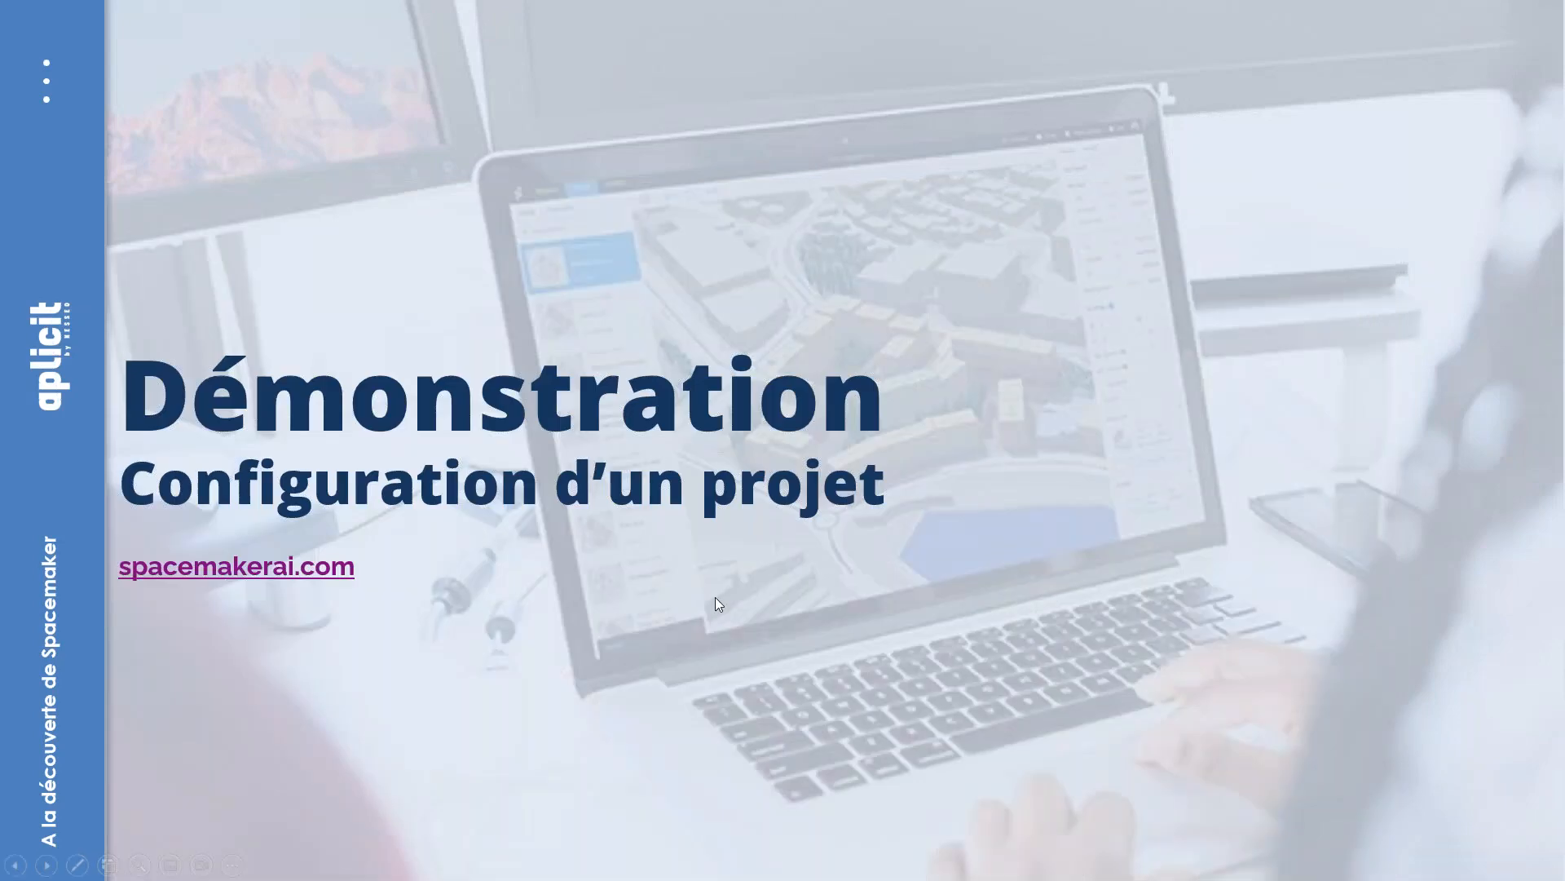
click(715, 597)
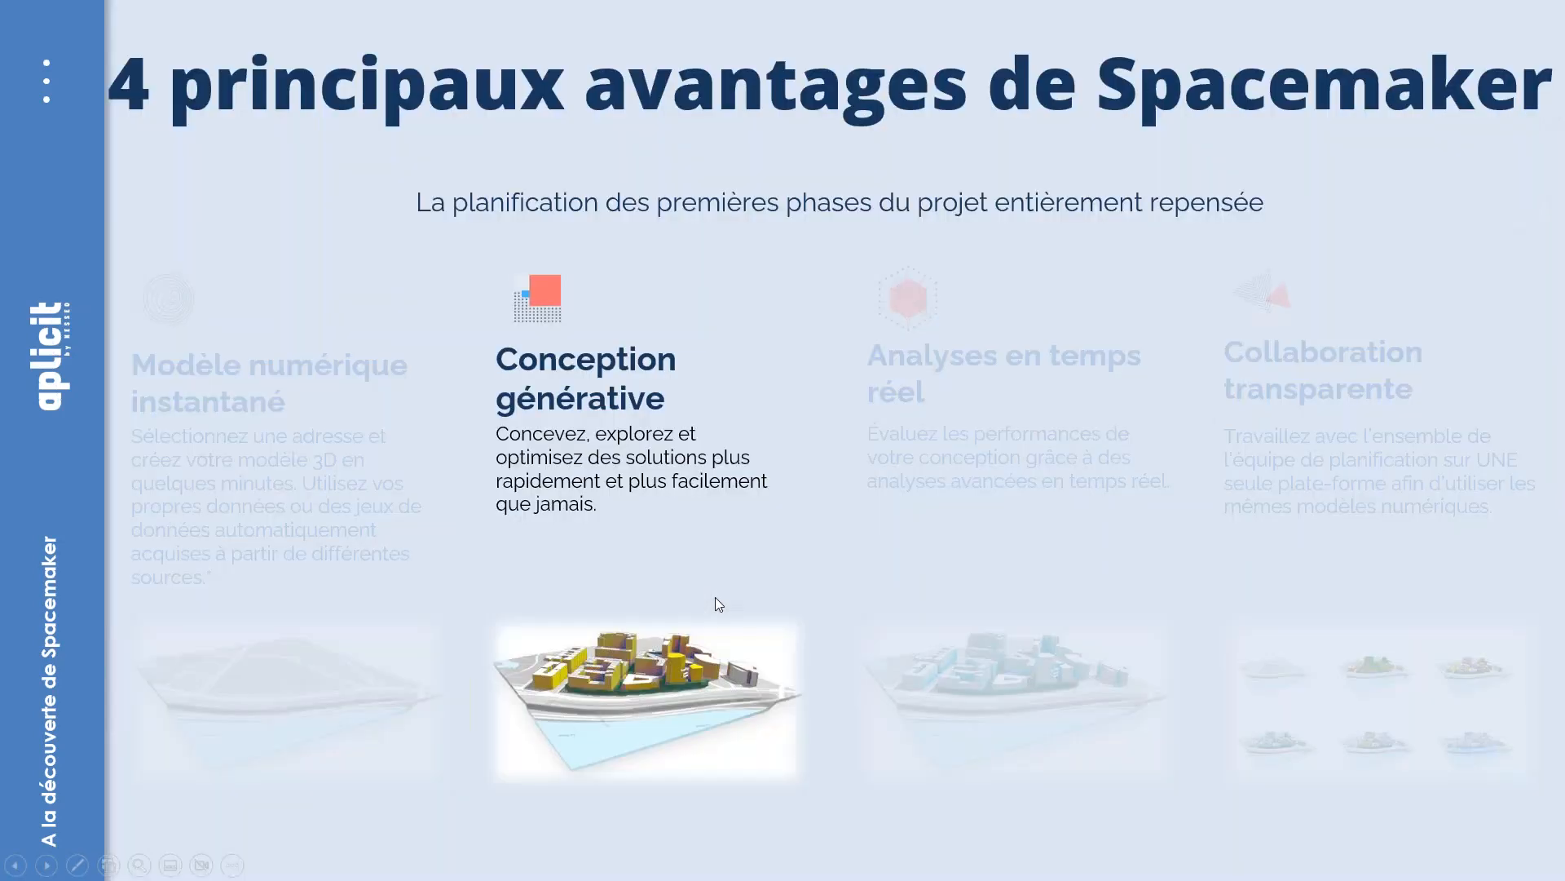
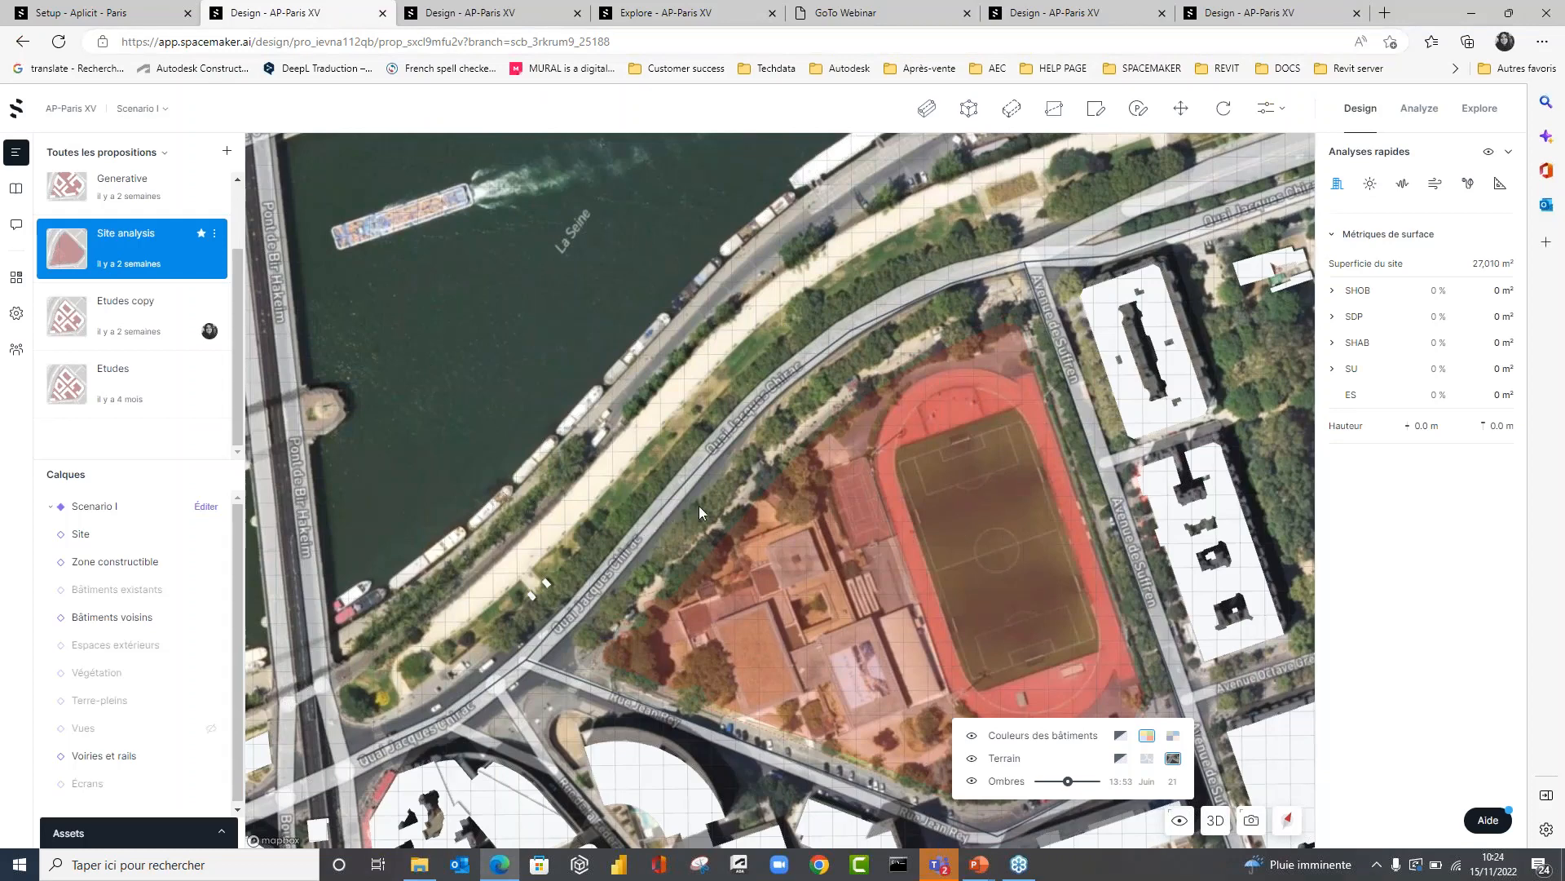
Switch to the next AP-Paris XV design, select the Site analysis proposal and open it in Explore mode.
click(454, 9)
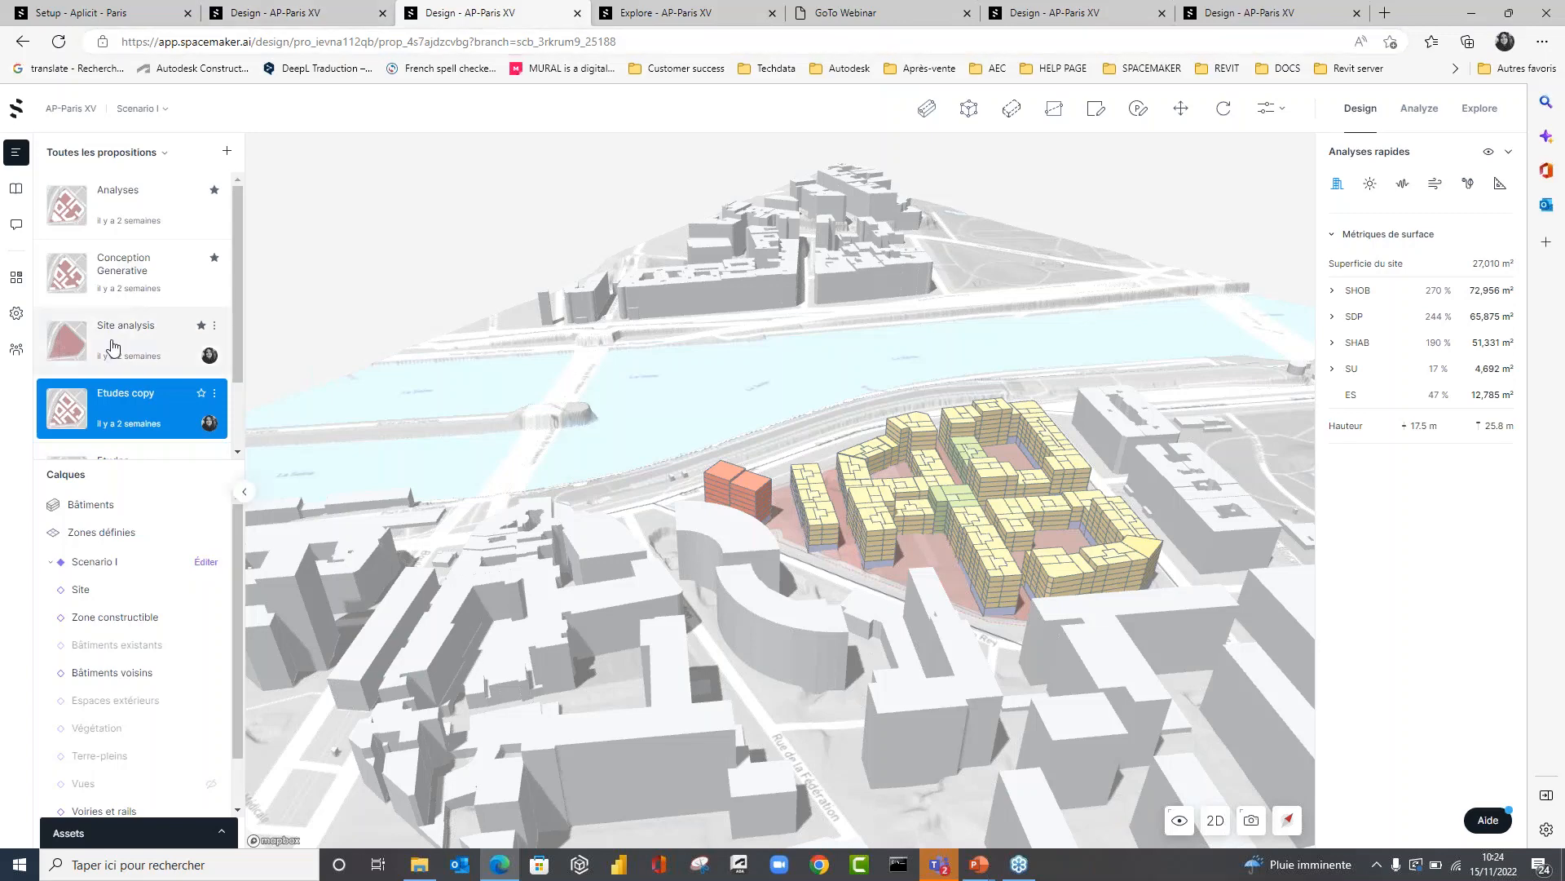
click(112, 348)
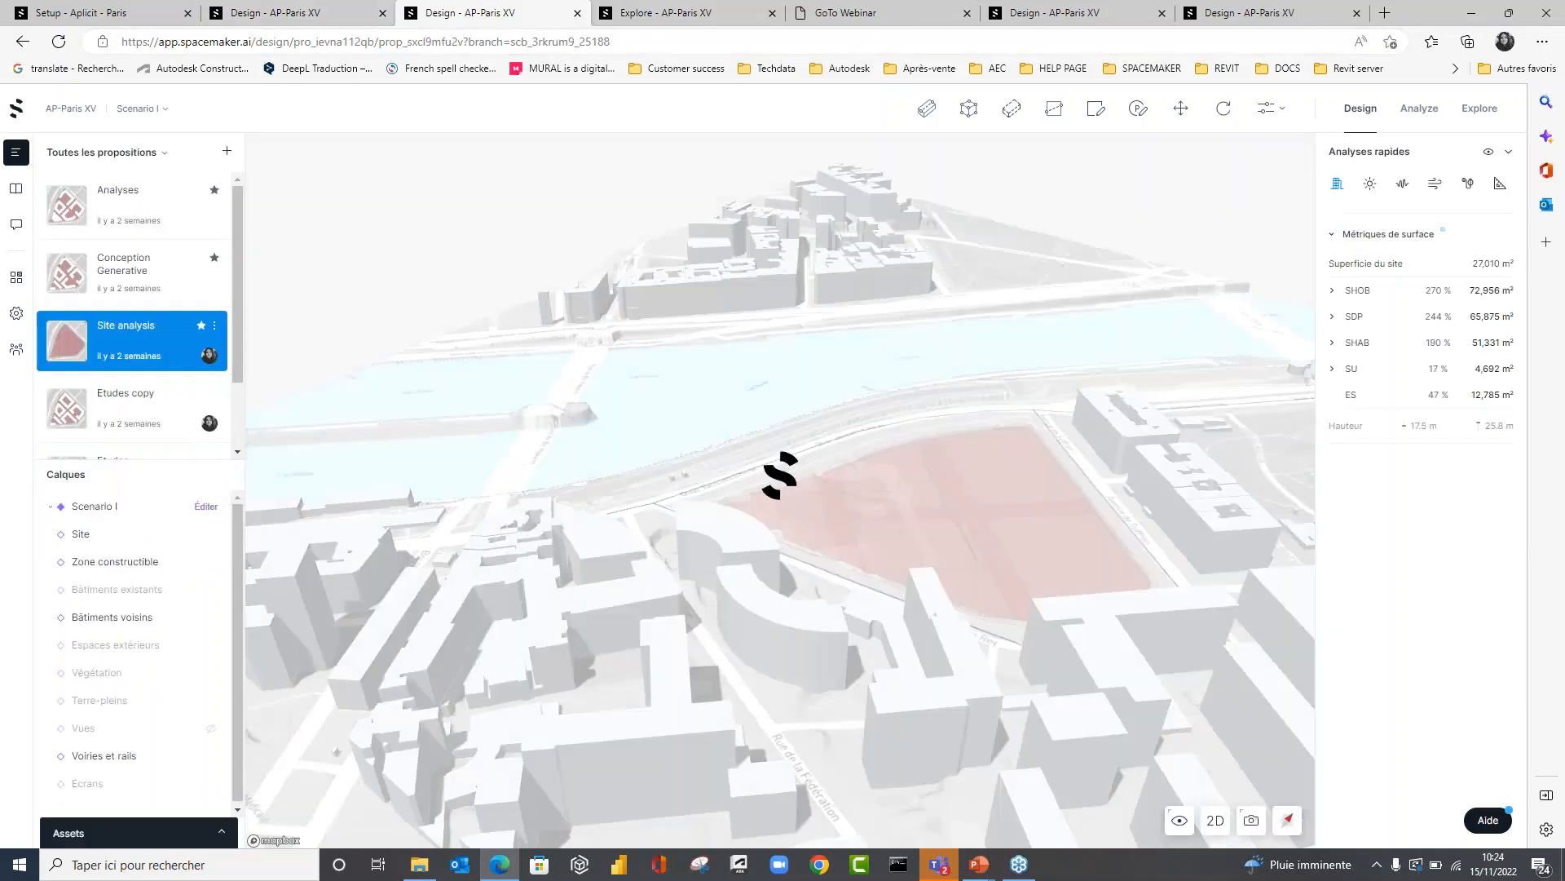
click(1482, 112)
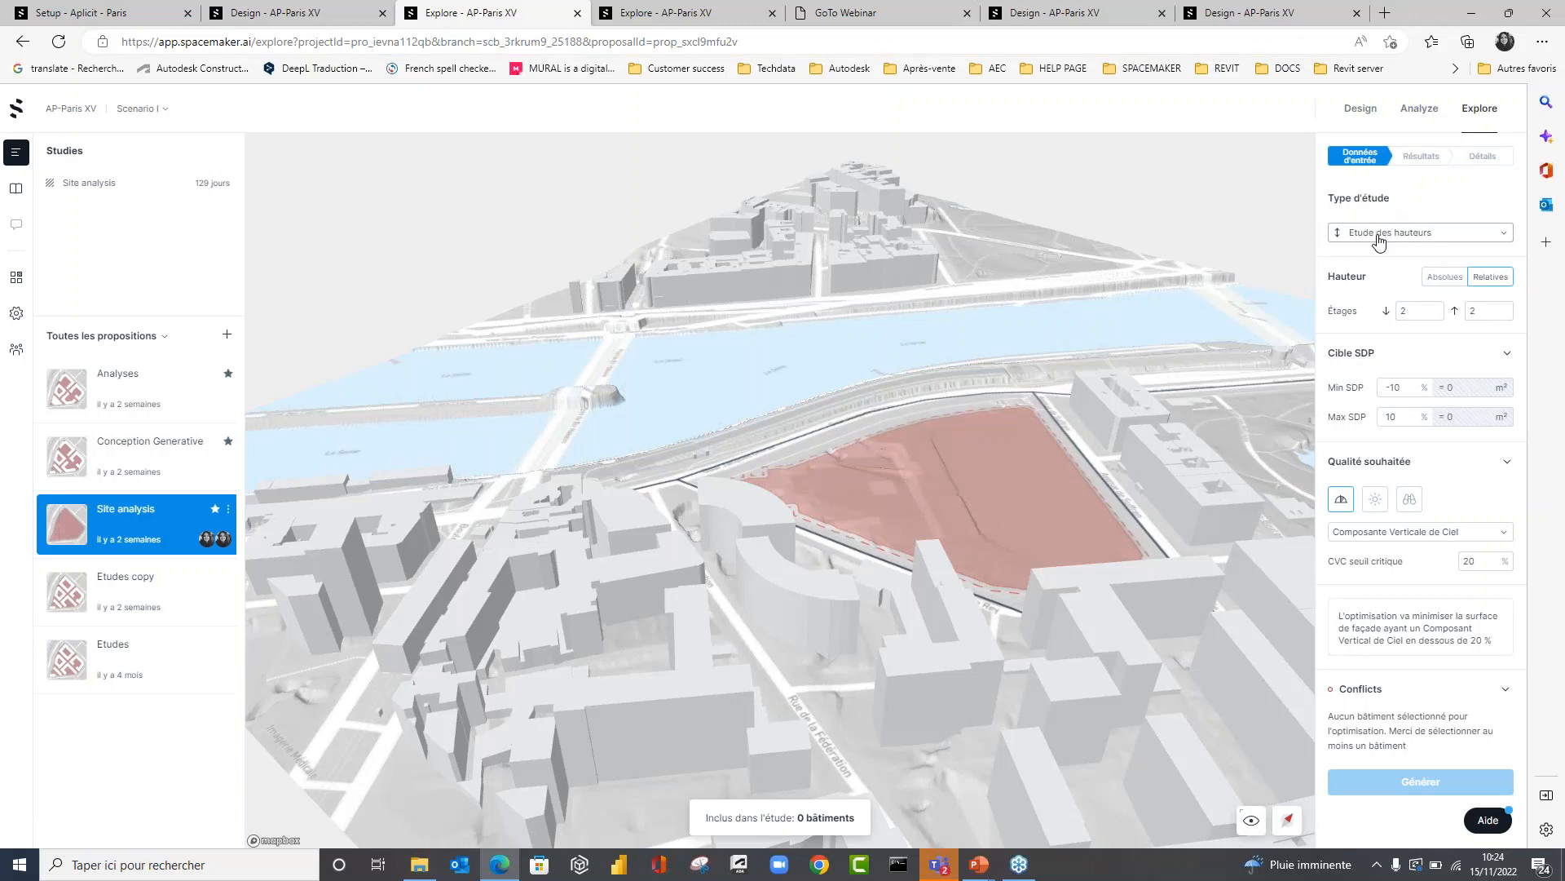
Set the study type to Etude des emprises for the parcel.
click(1424, 237)
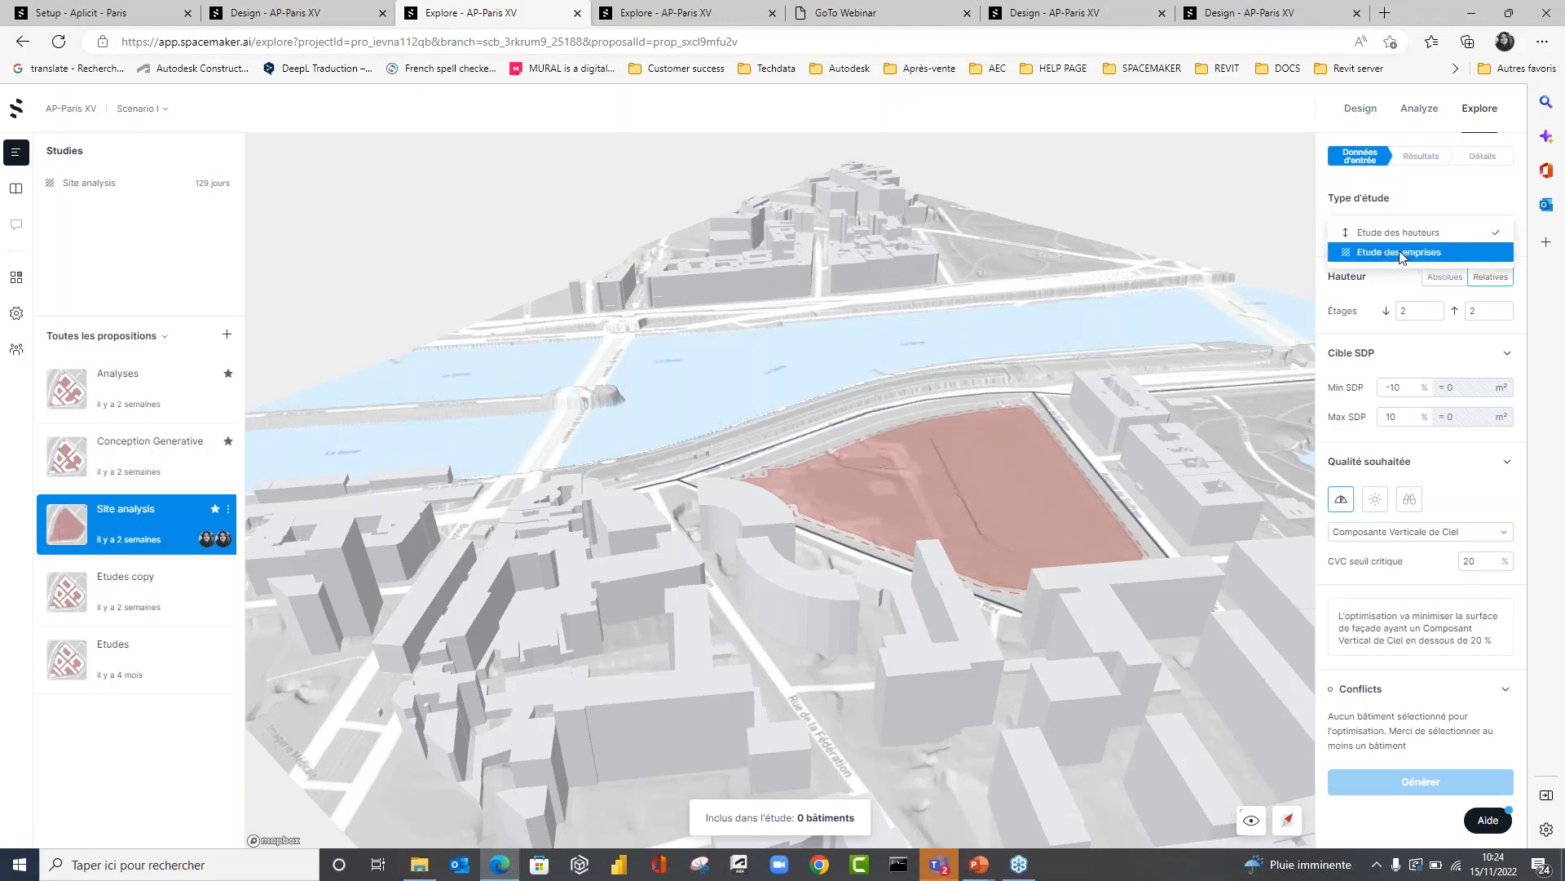
click(1383, 253)
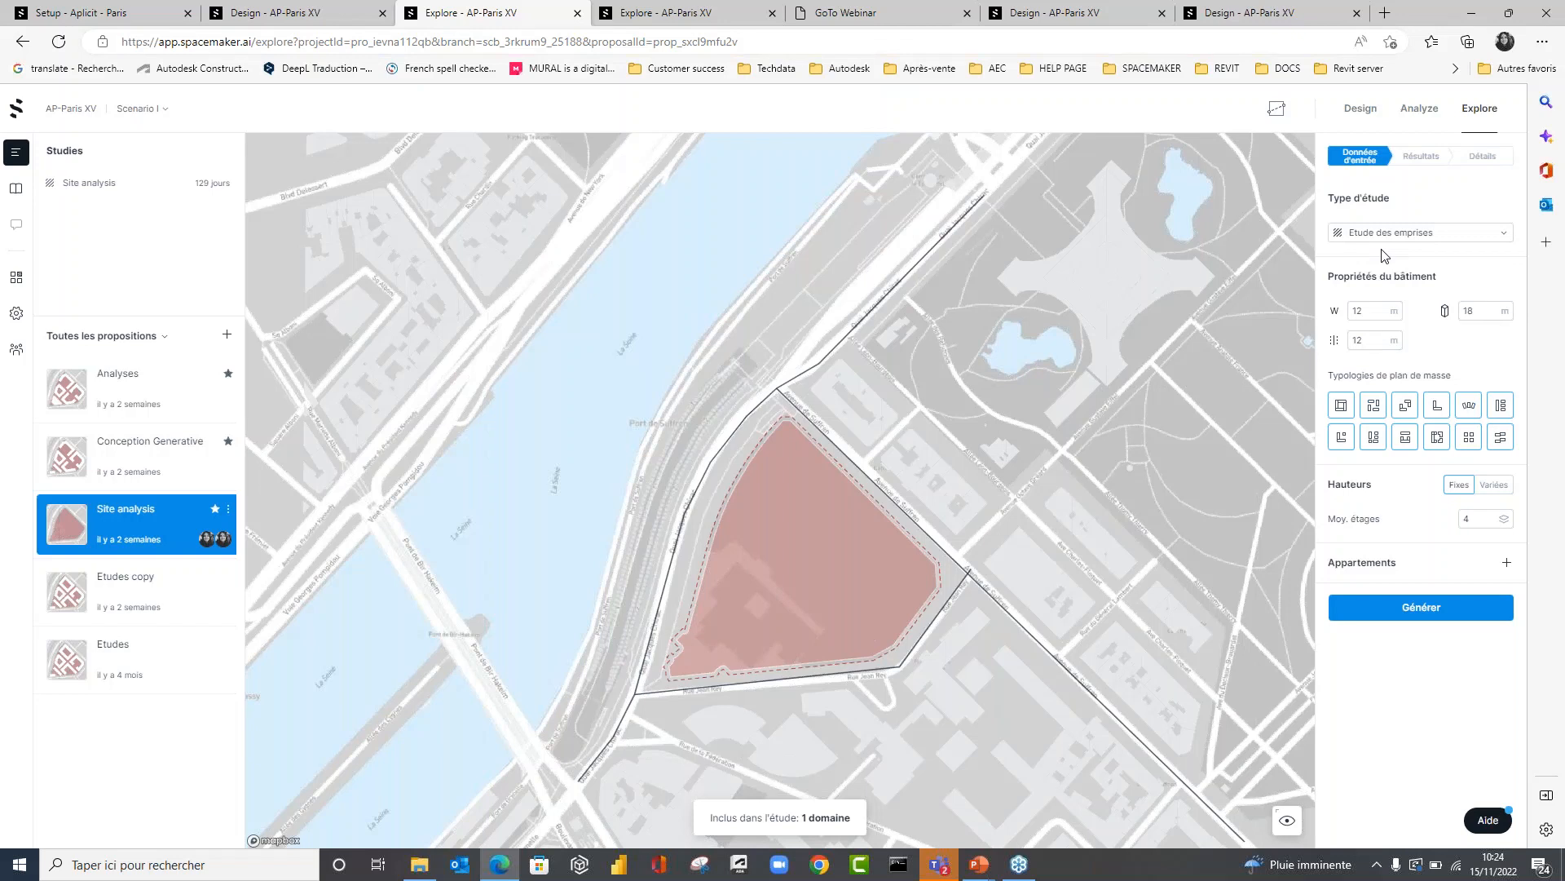
click(1396, 232)
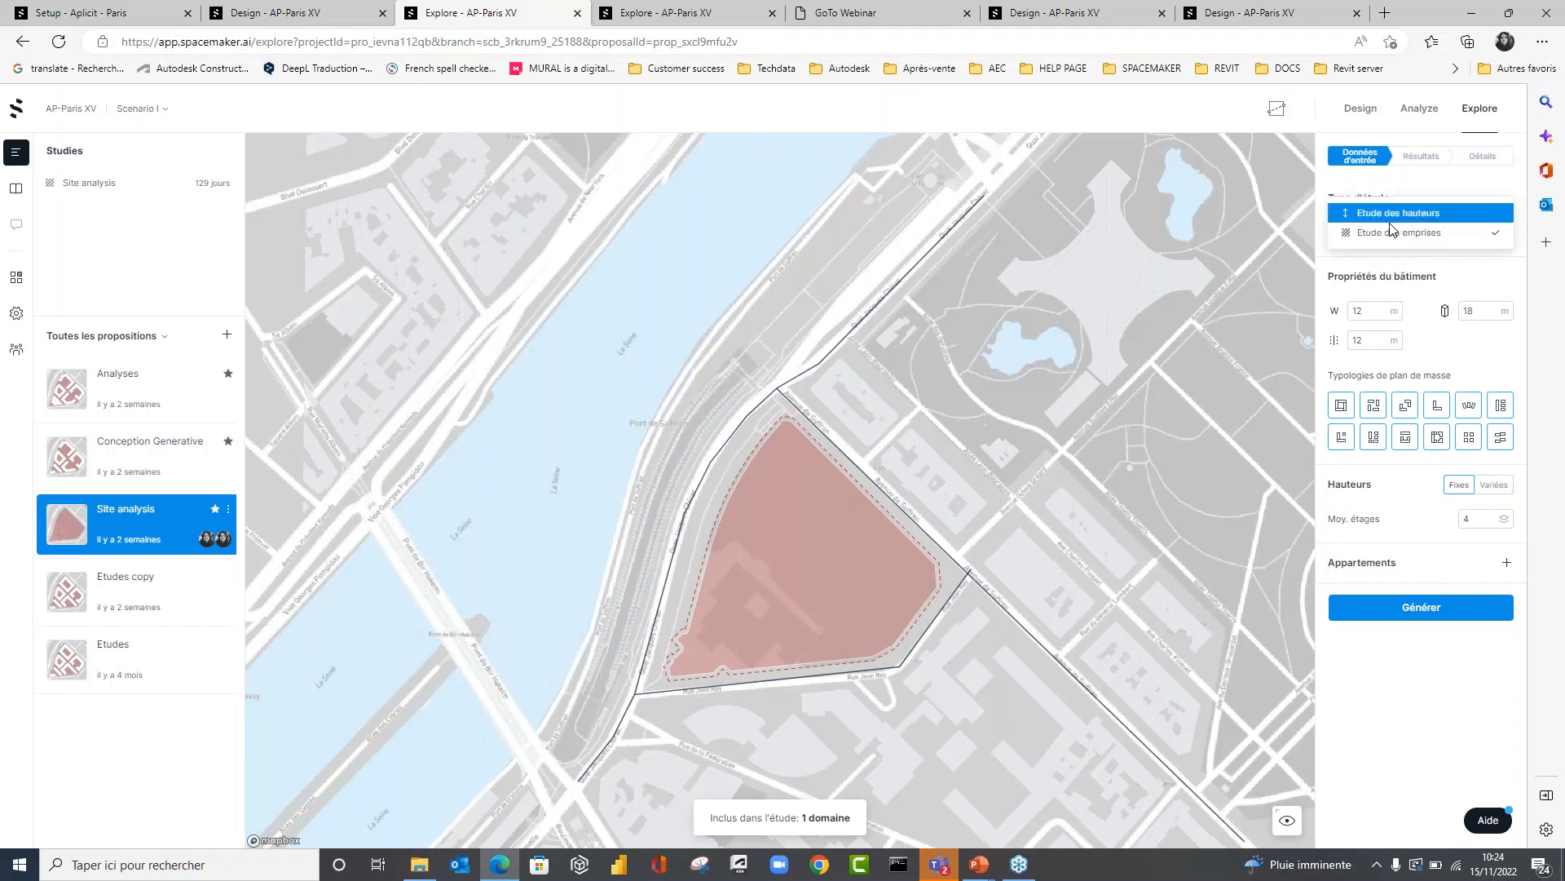
click(1395, 272)
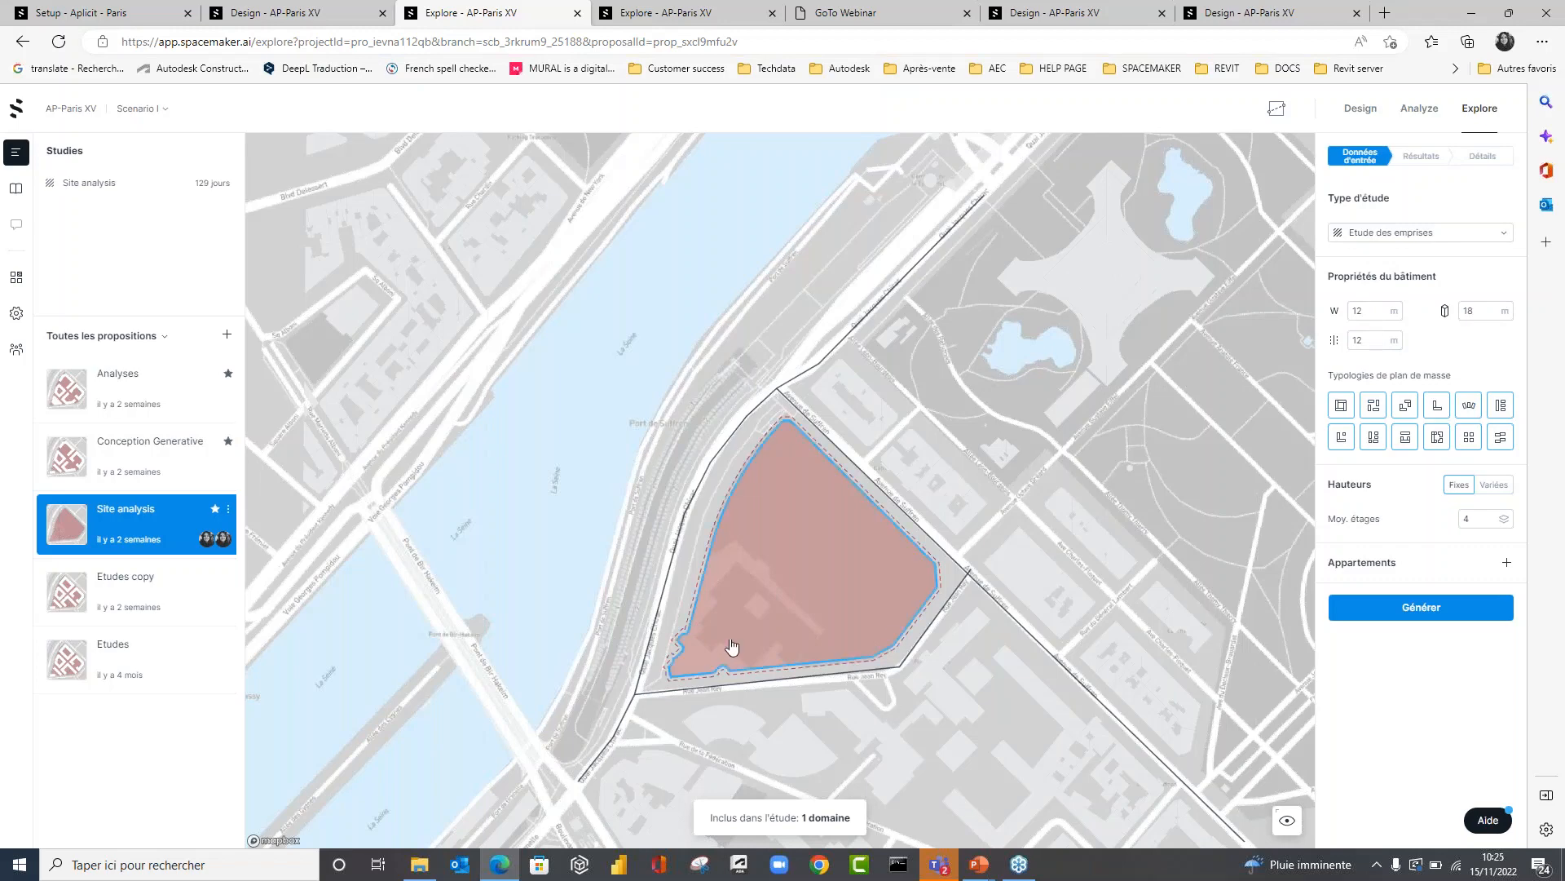
scroll(734, 650, up, 1)
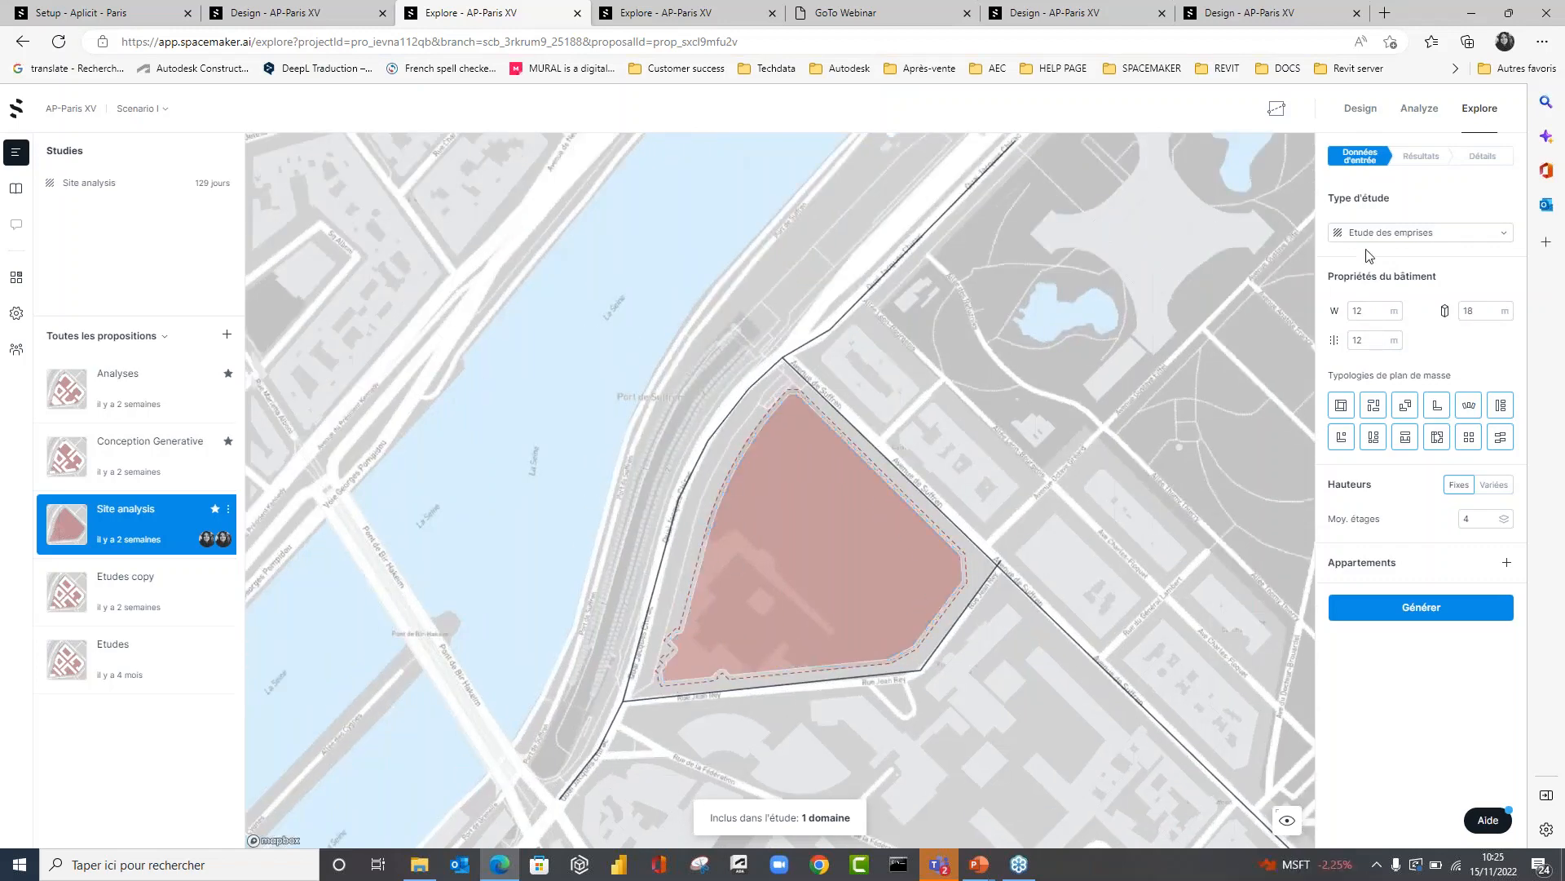
Set the building width to 15 m and exclude the last two site-plan typologies of each row from the study.
double_click(1372, 312)
text(15)
click(1368, 344)
click(1501, 437)
click(1468, 439)
click(1469, 407)
click(1501, 409)
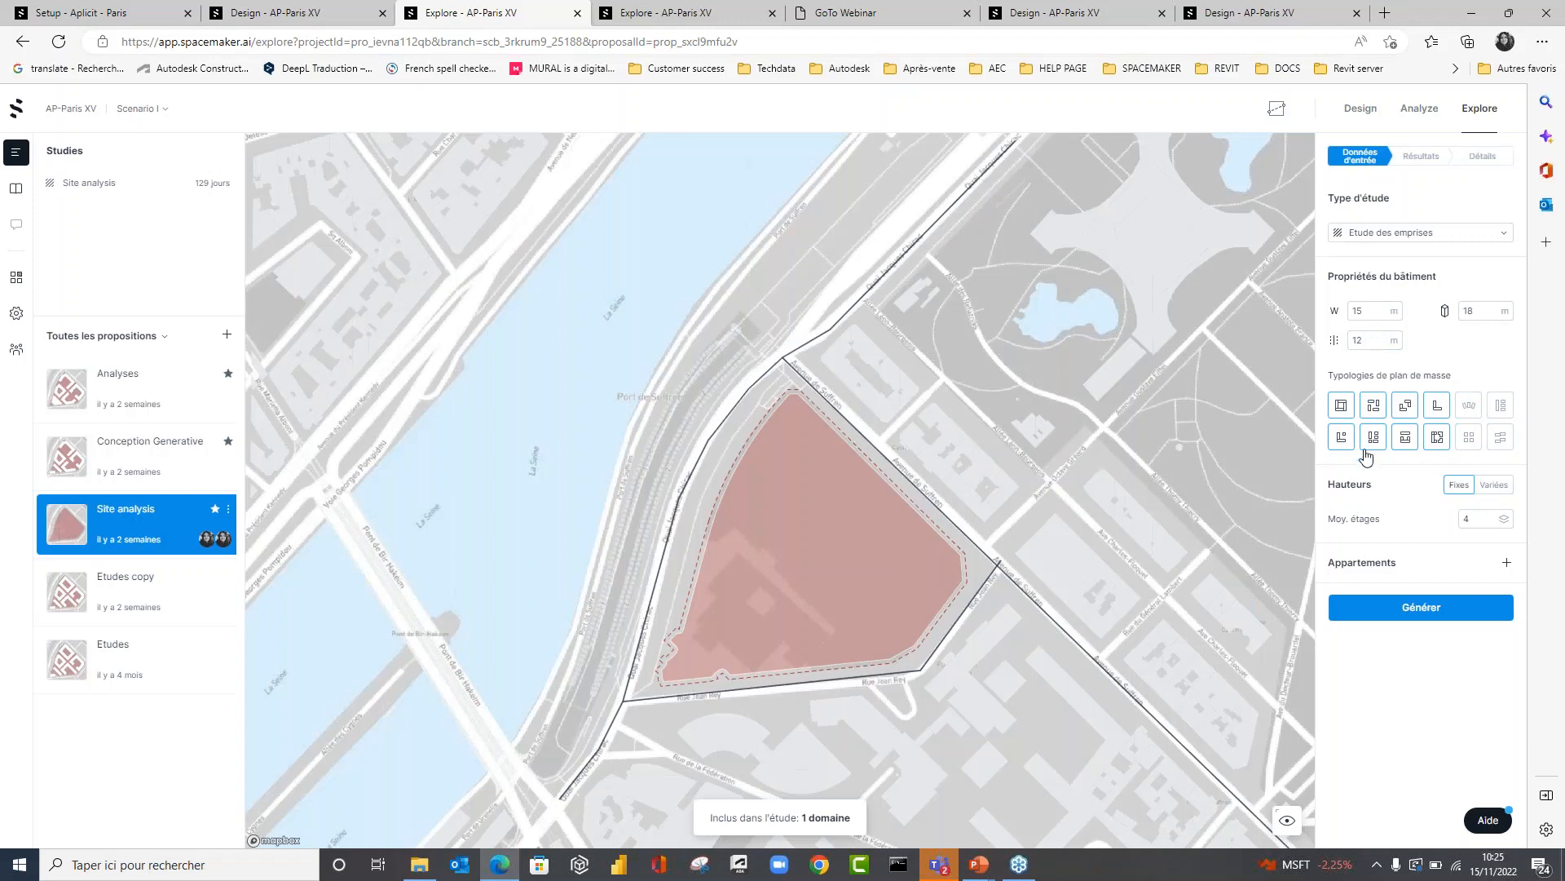
Use varied building heights with a minimum of 4, an average of 6 and a maximum of 8 floors.
drag(1341, 484, 1397, 489)
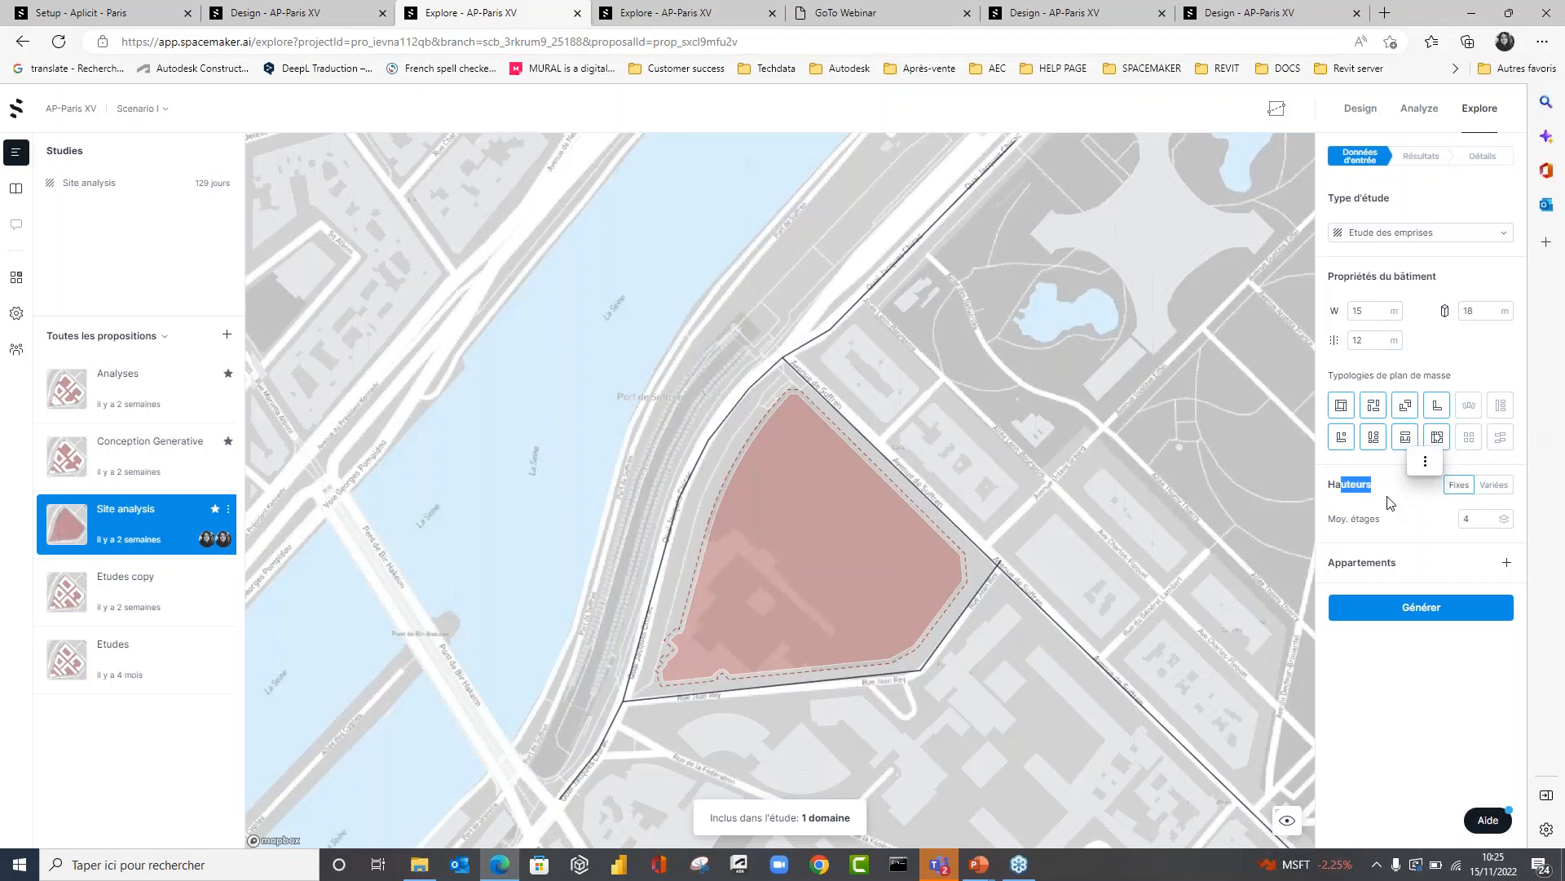
click(1494, 486)
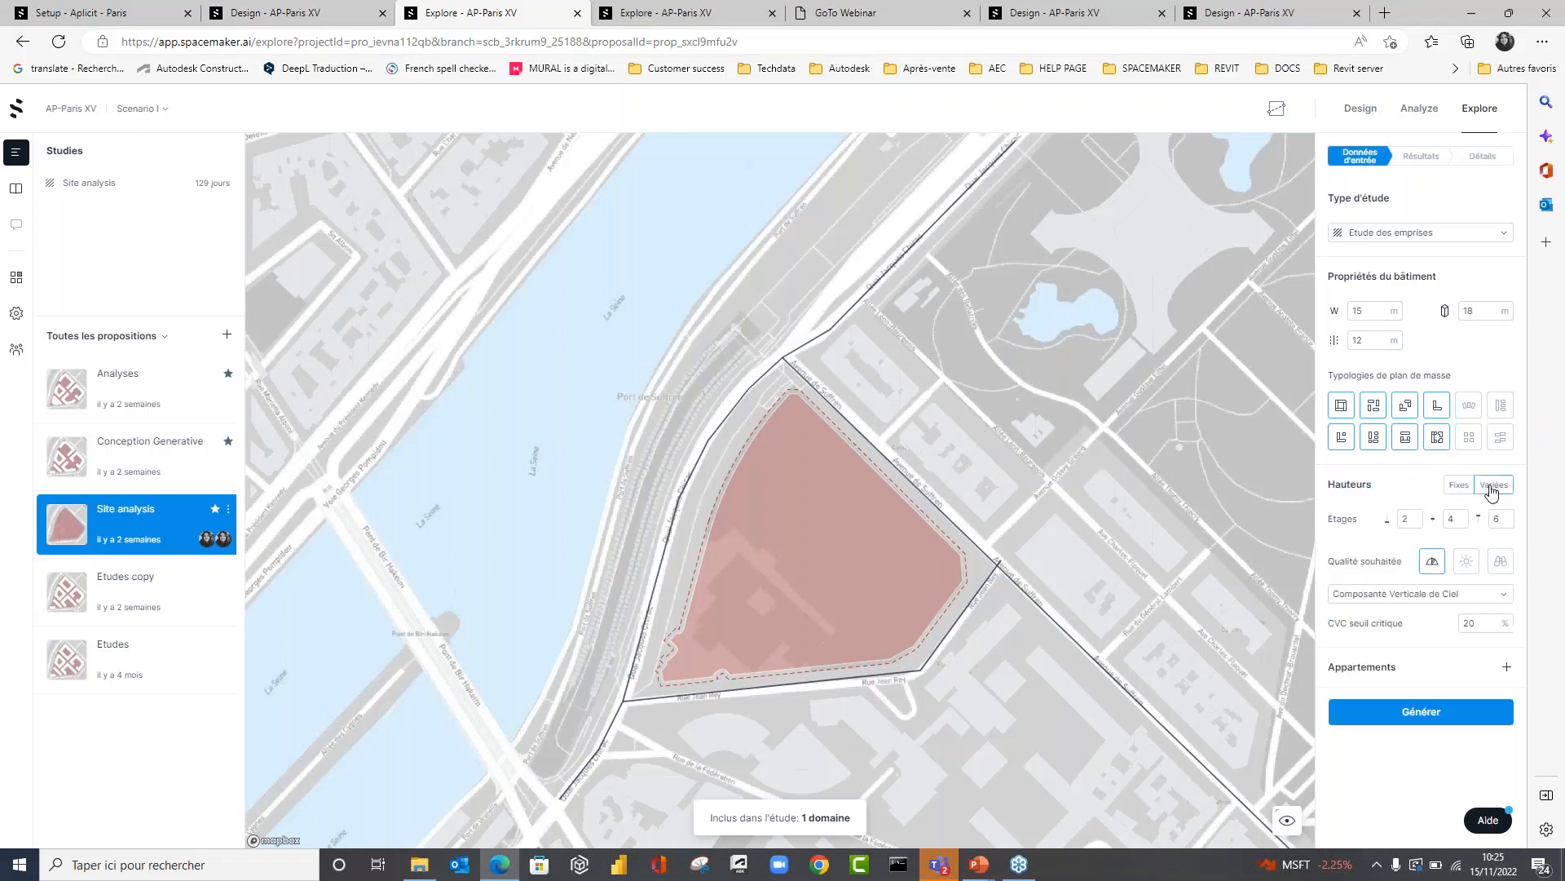
click(1407, 520)
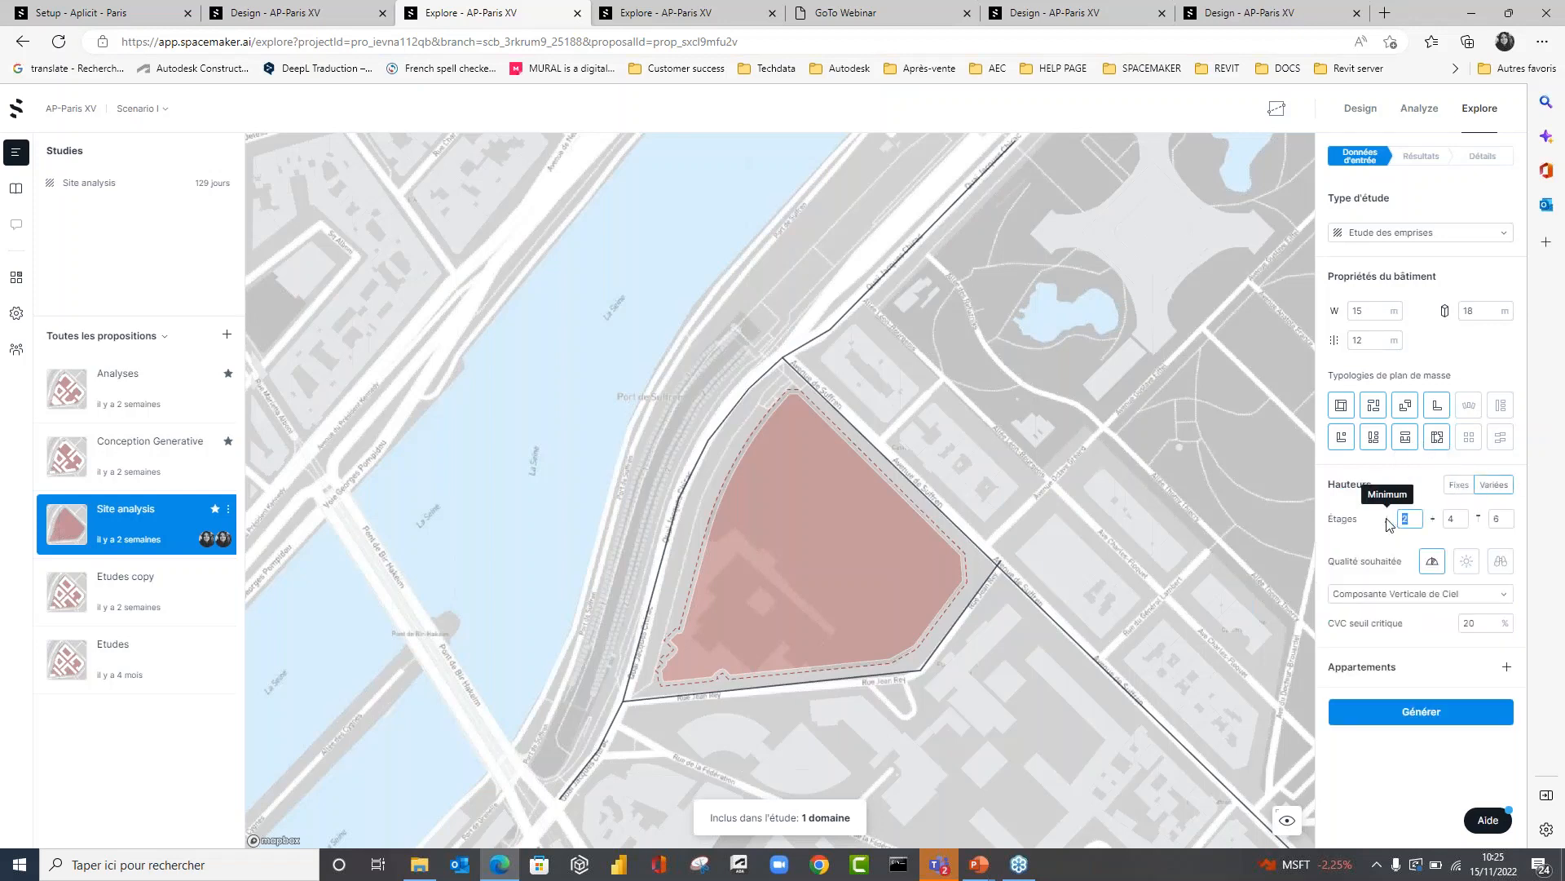
text(4)
key(Tab)
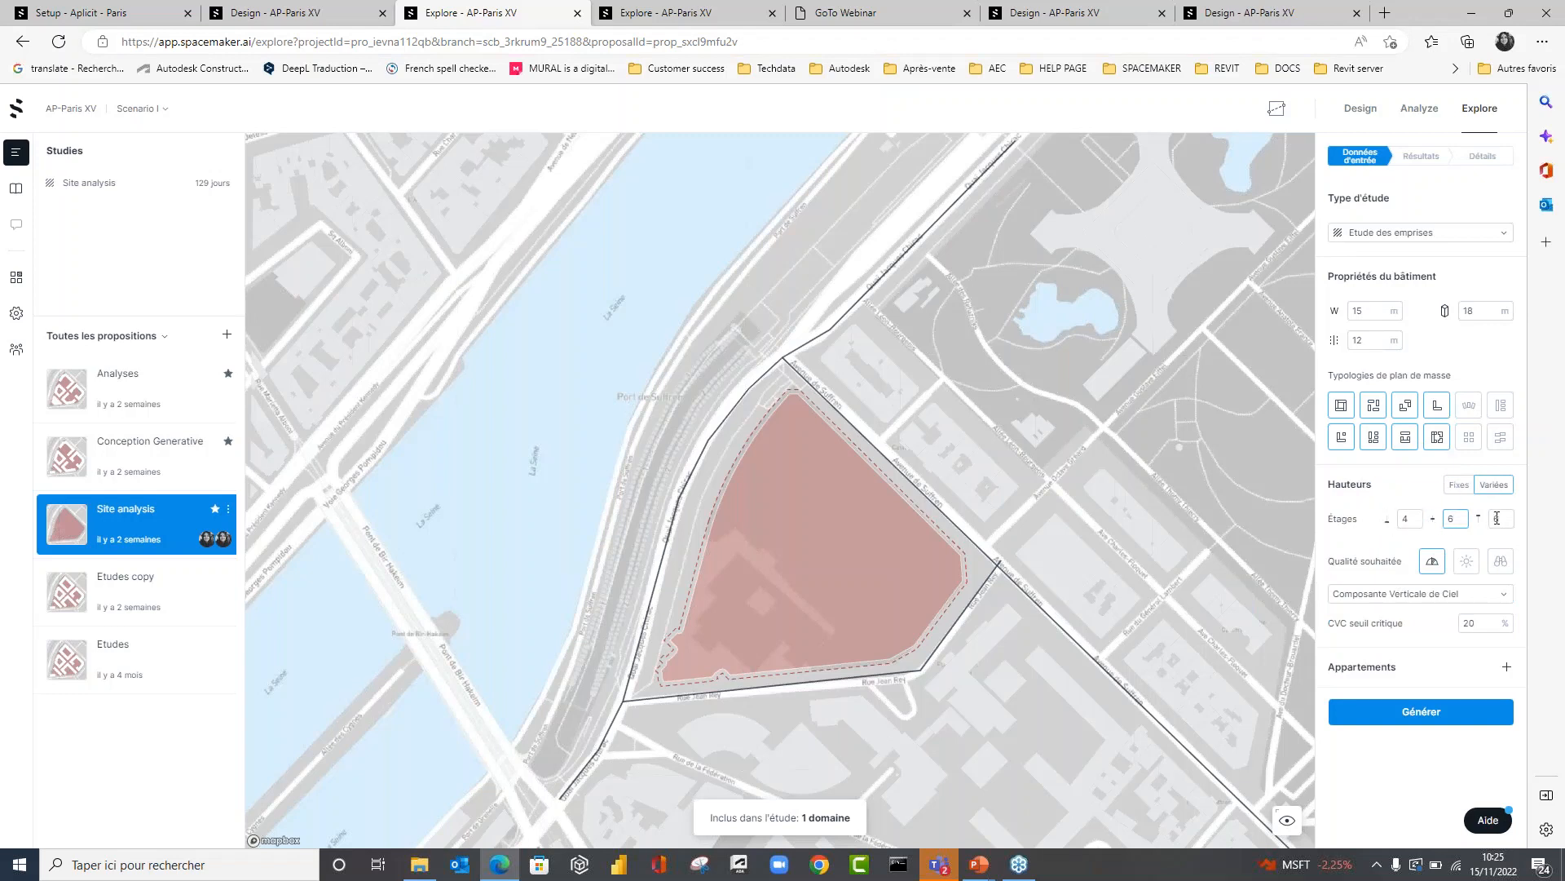
text(6)
key(Tab)
text(8)
click(1337, 565)
drag(1329, 562, 1402, 570)
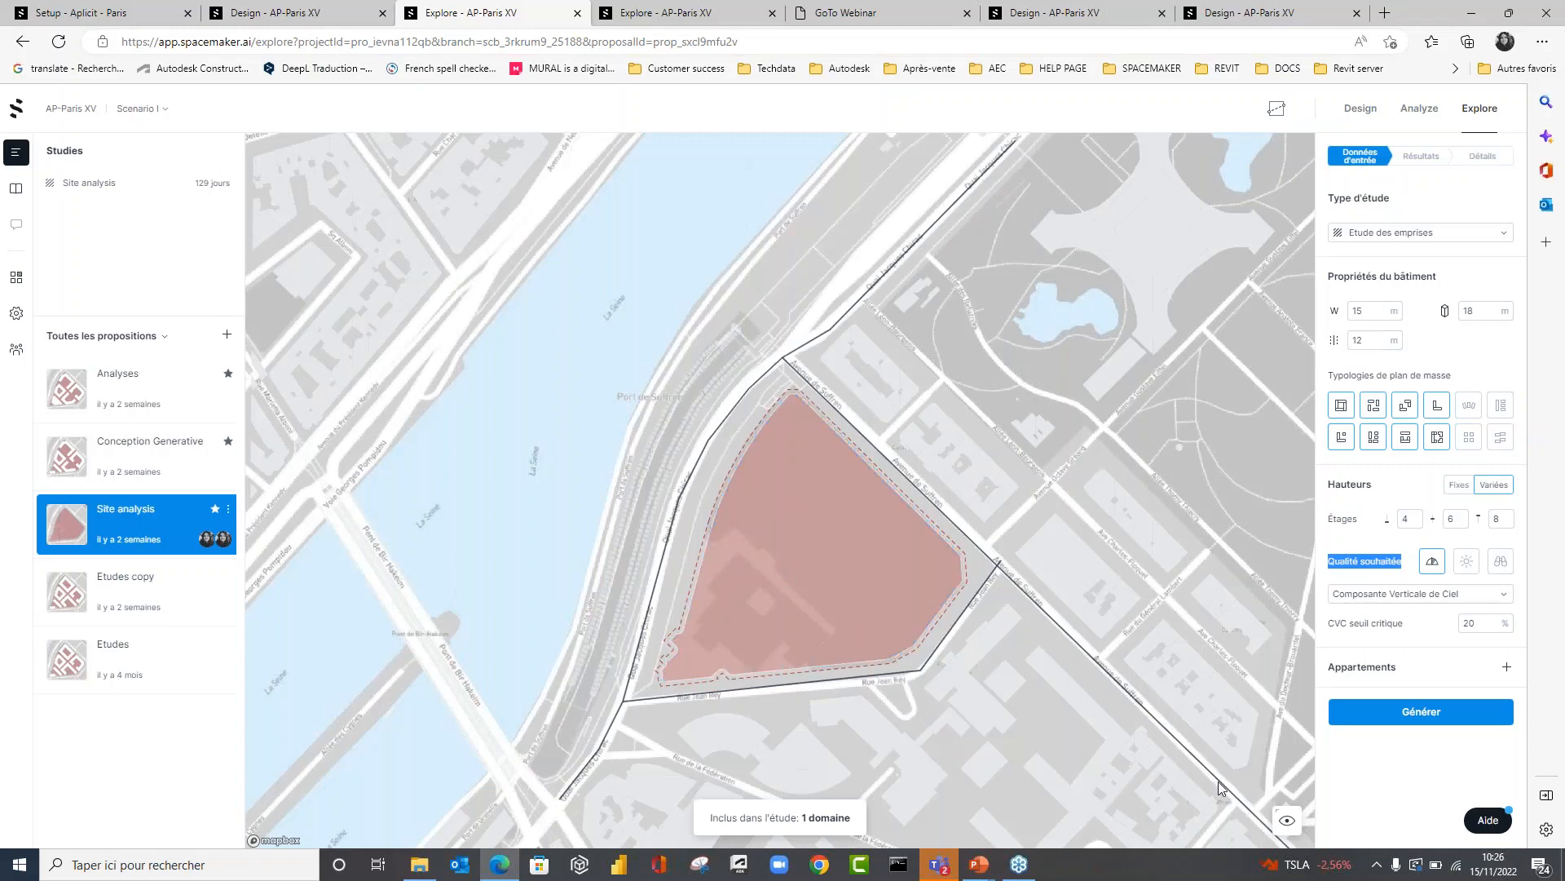
Generate the footprint study and filter its results to an SDP between 41 108 and 52 384 m².
click(1397, 715)
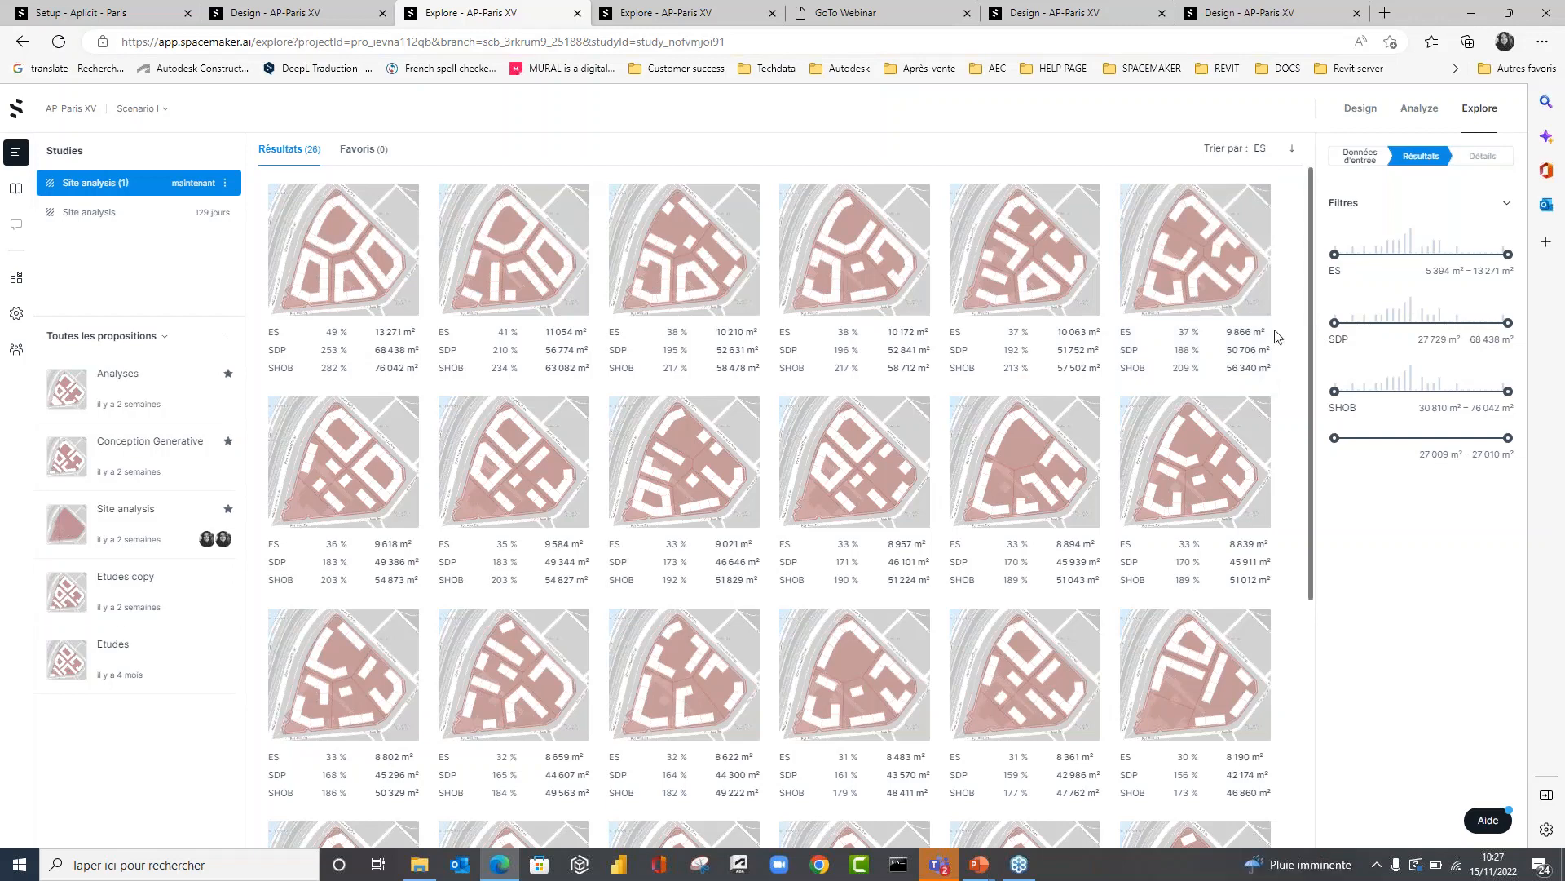
drag(1335, 321, 1391, 322)
drag(1510, 322, 1439, 323)
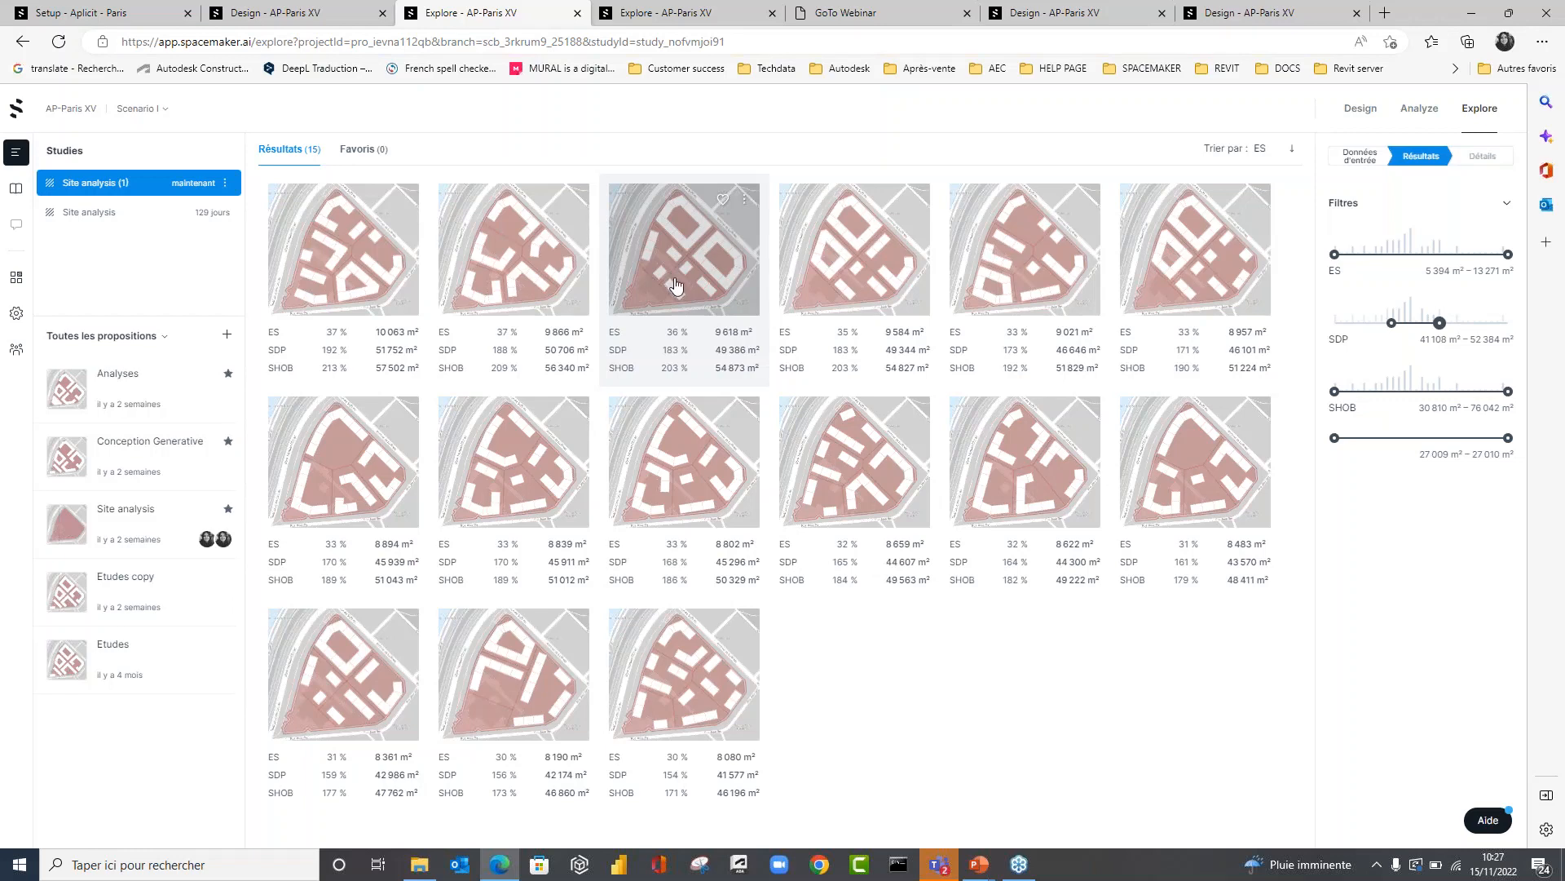
Browse the results of the older Site analysis study and add the favourited layout with 44 % ES to the proposals.
click(104, 214)
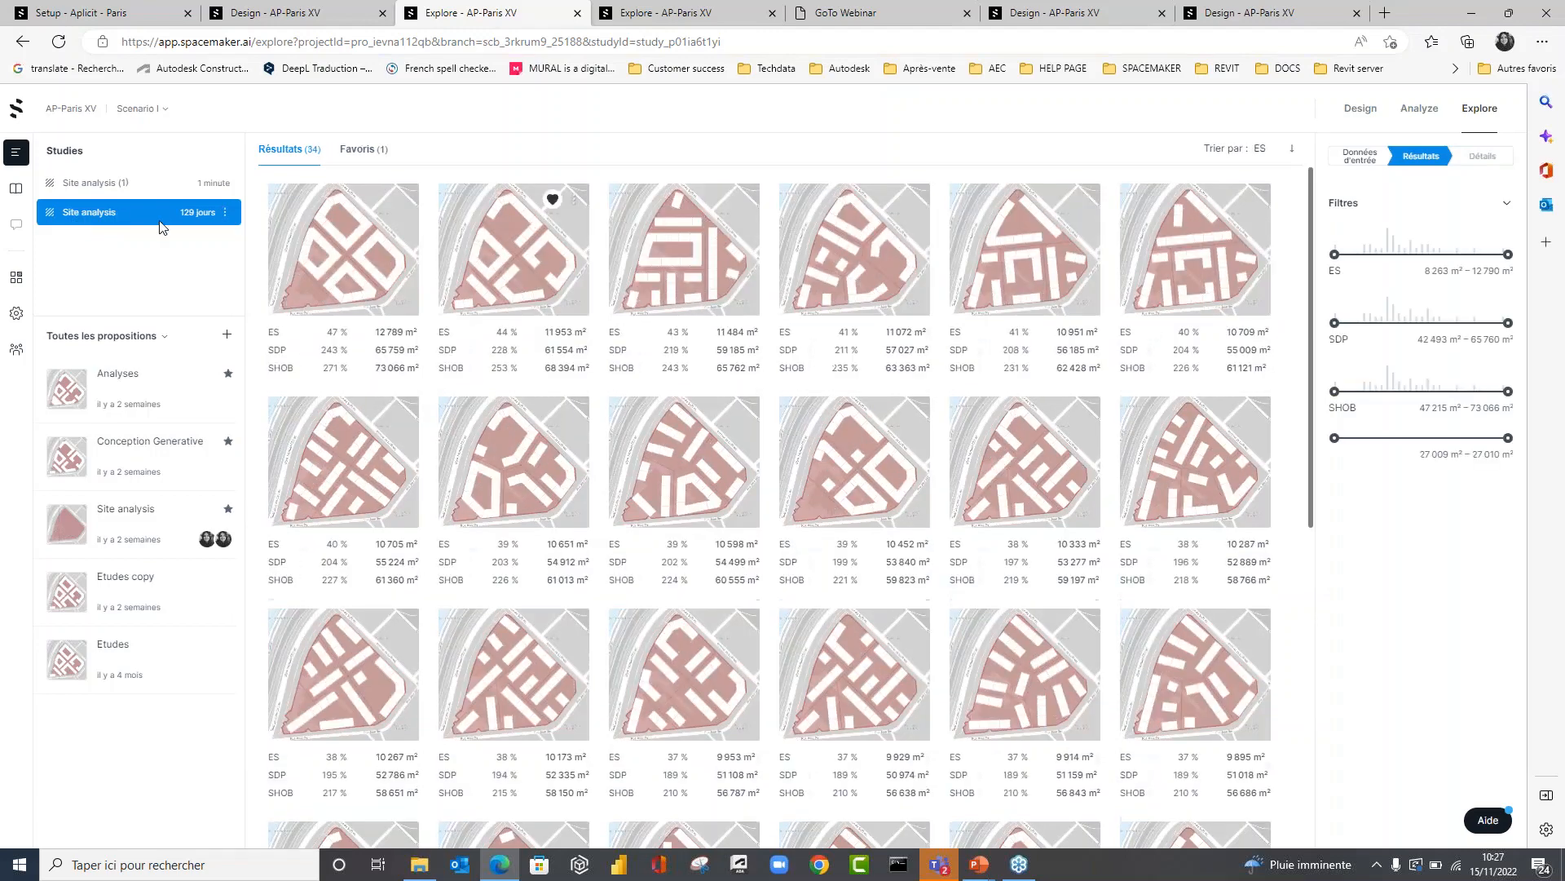
scroll(506, 561, down, 3)
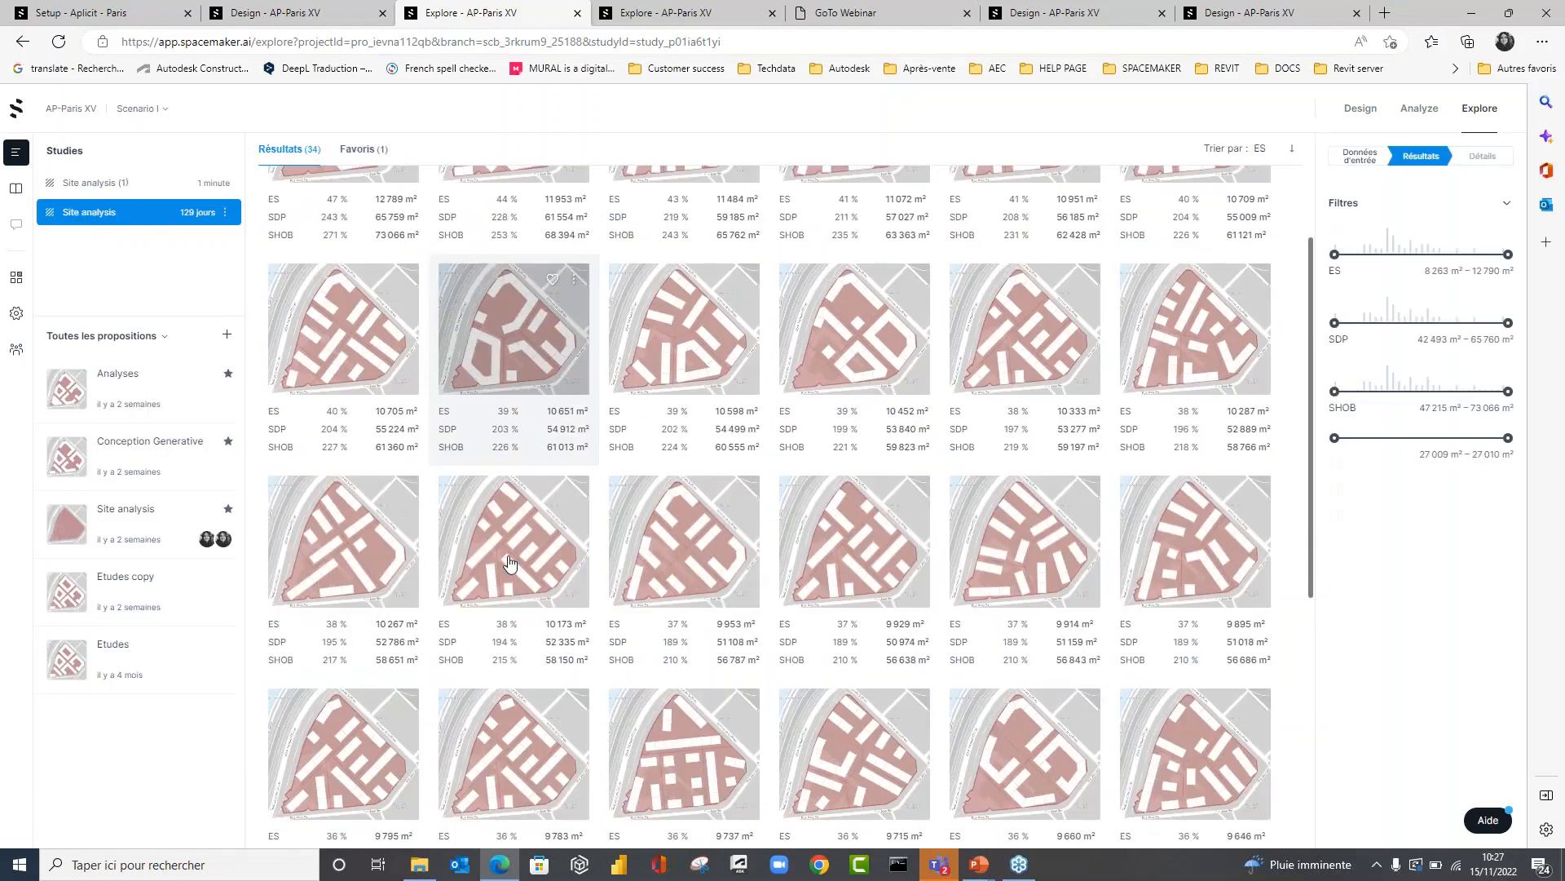
scroll(456, 350, up, 3)
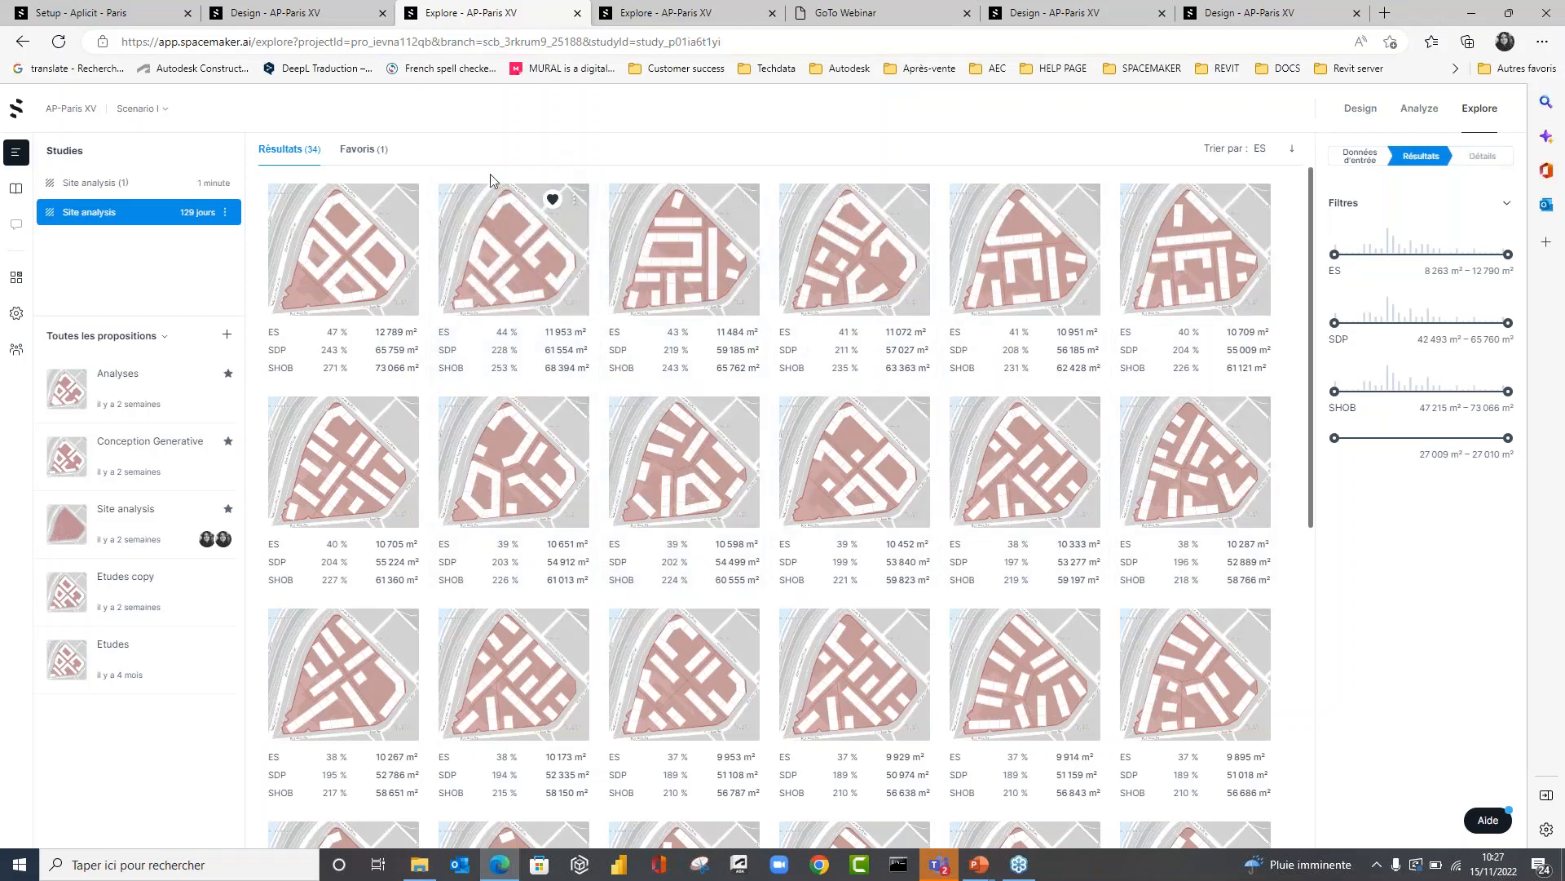
click(575, 202)
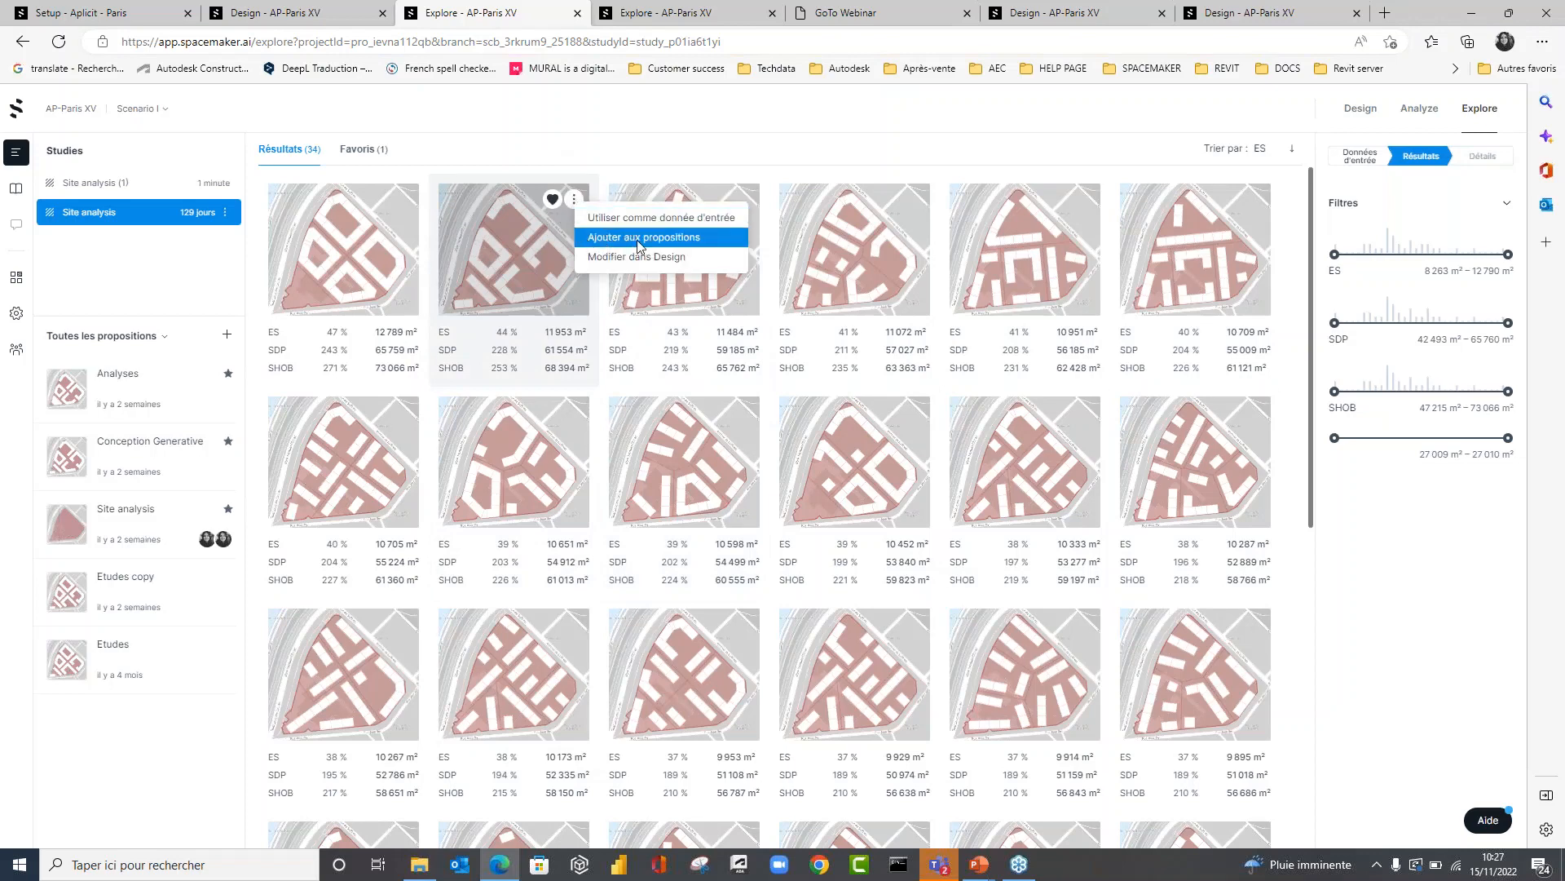
click(639, 243)
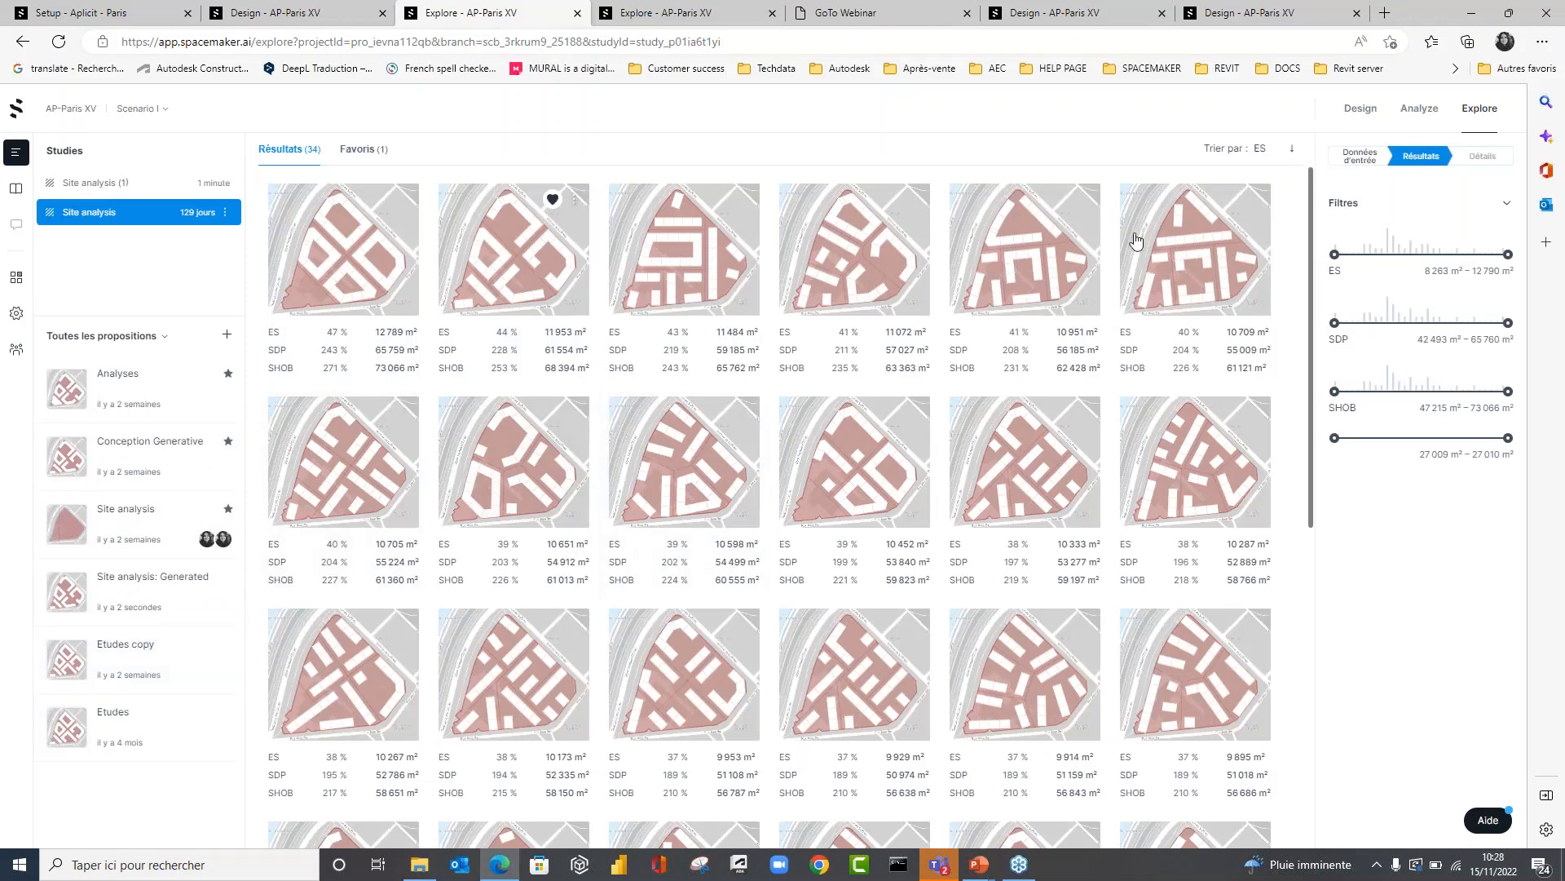
Open the Site analysis: Generated proposal in Design mode and examine its building layout in 3D from several angles.
click(1370, 104)
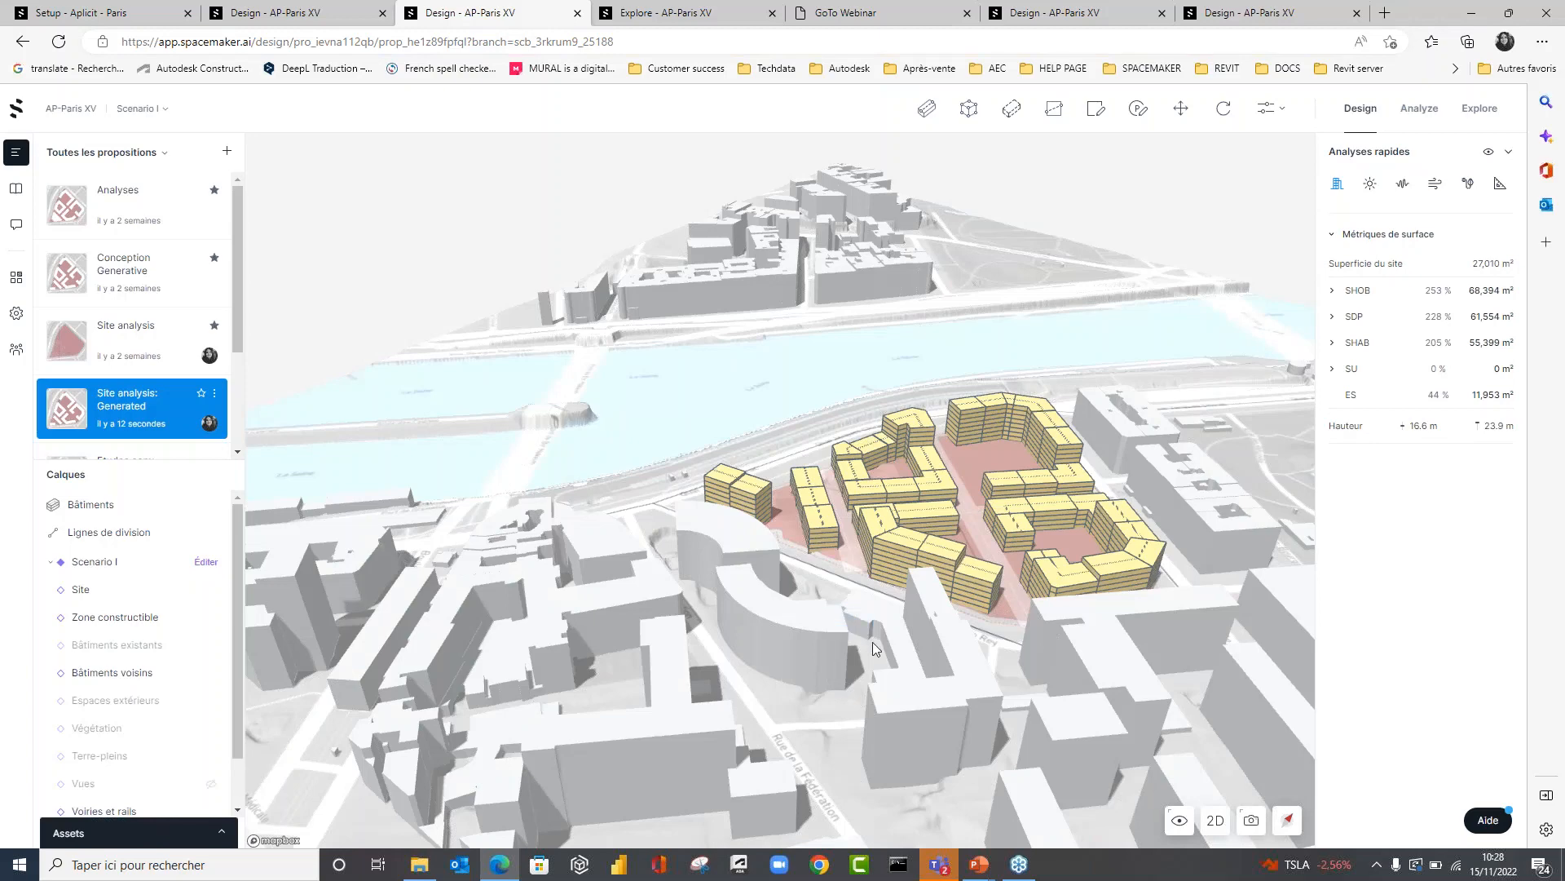
right_drag(873, 648, 1164, 691)
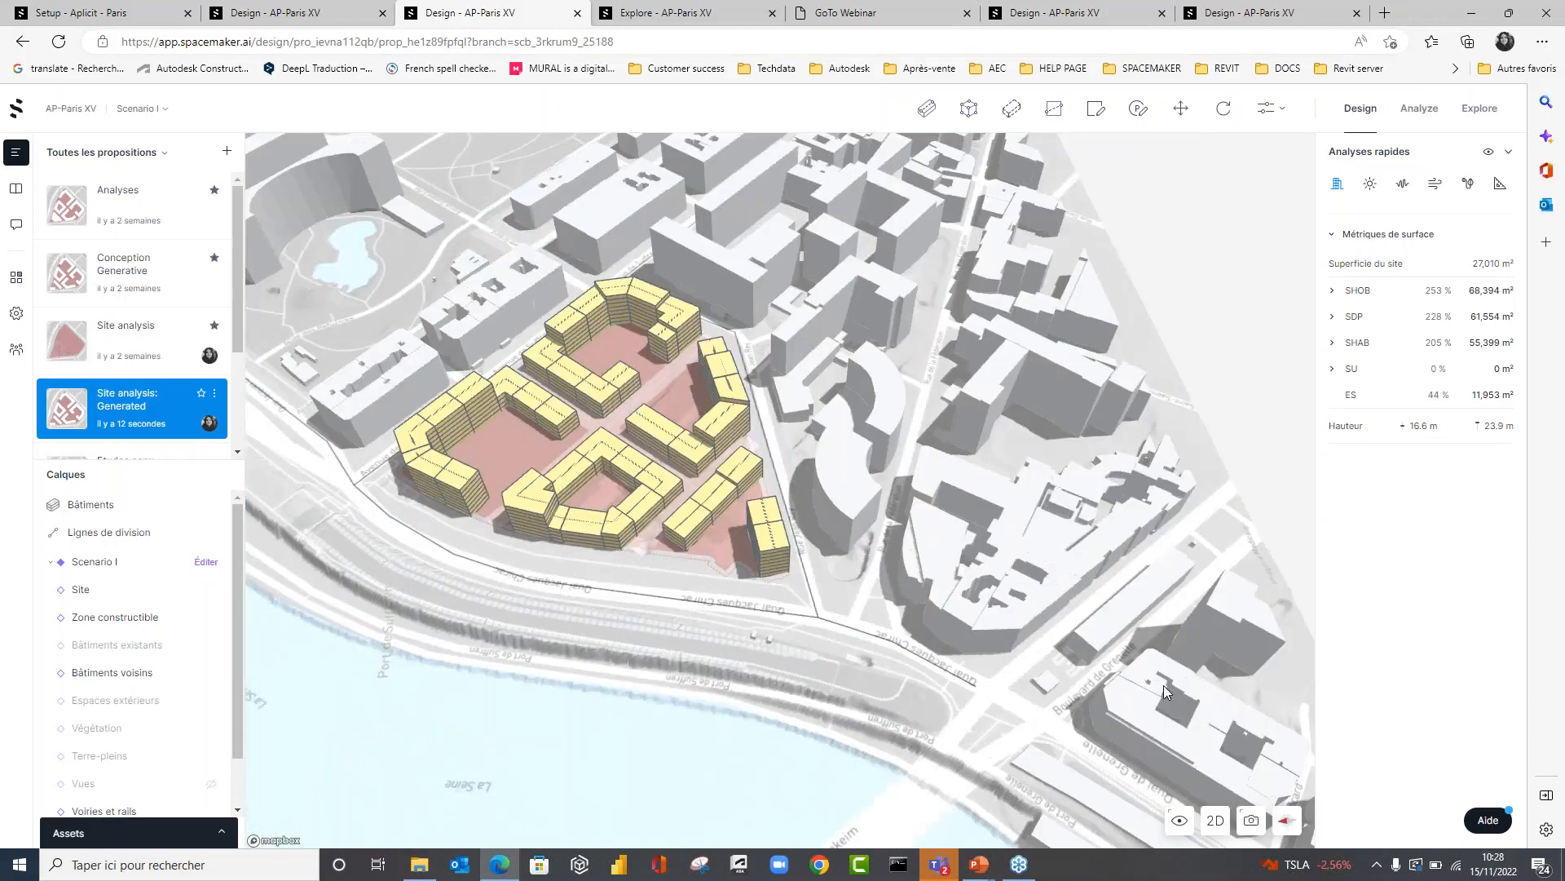
mouse_move(703, 635)
right_down()
mouse_move(698, 616)
mouse_move(696, 645)
right_up()
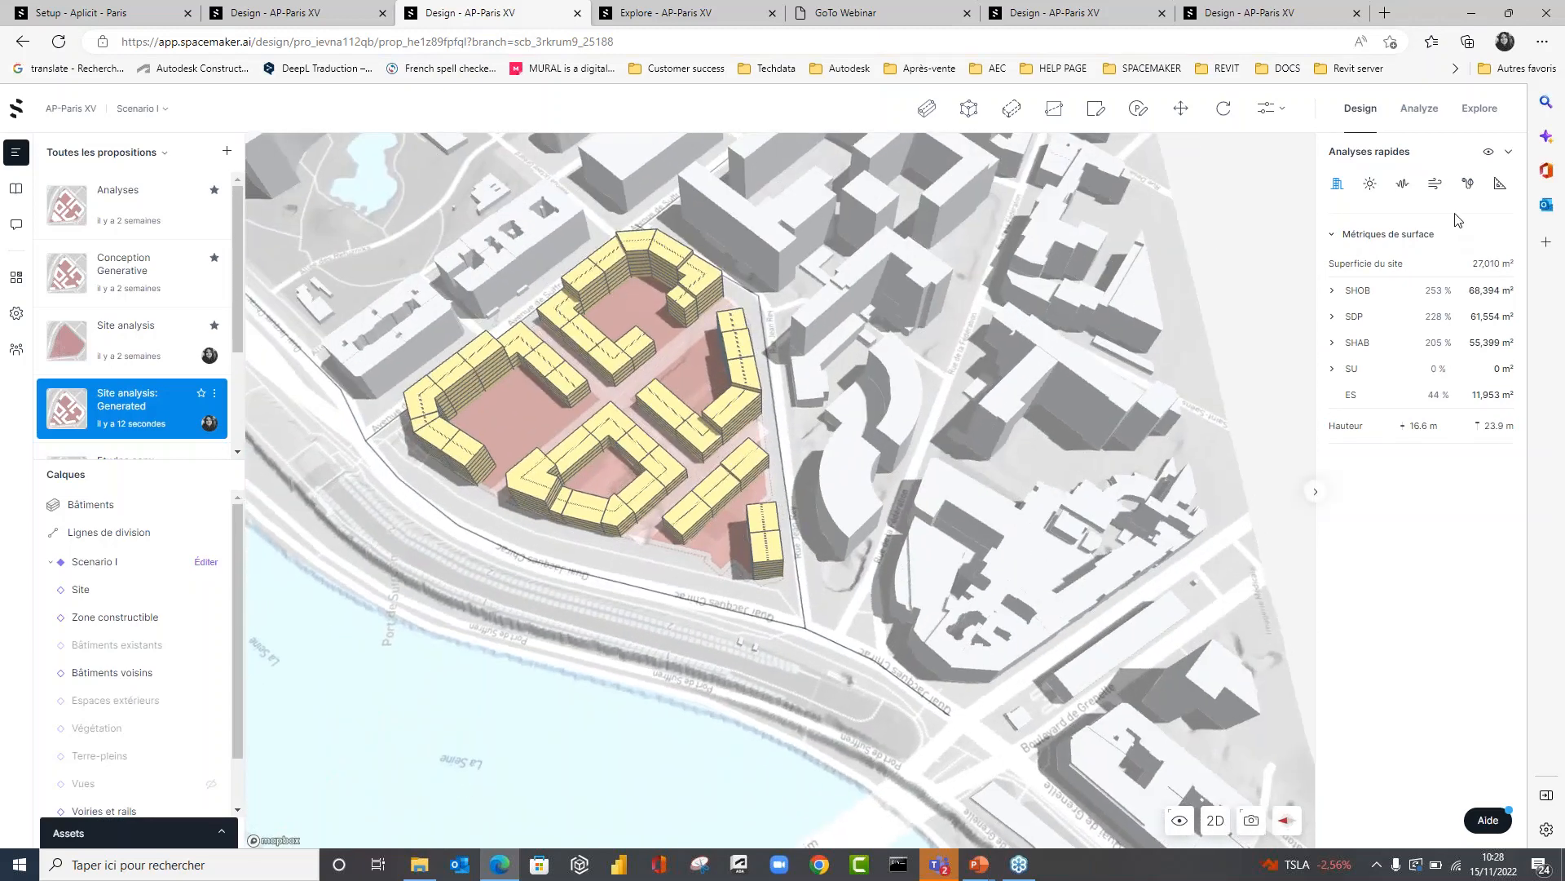
scroll(874, 447, up, 3)
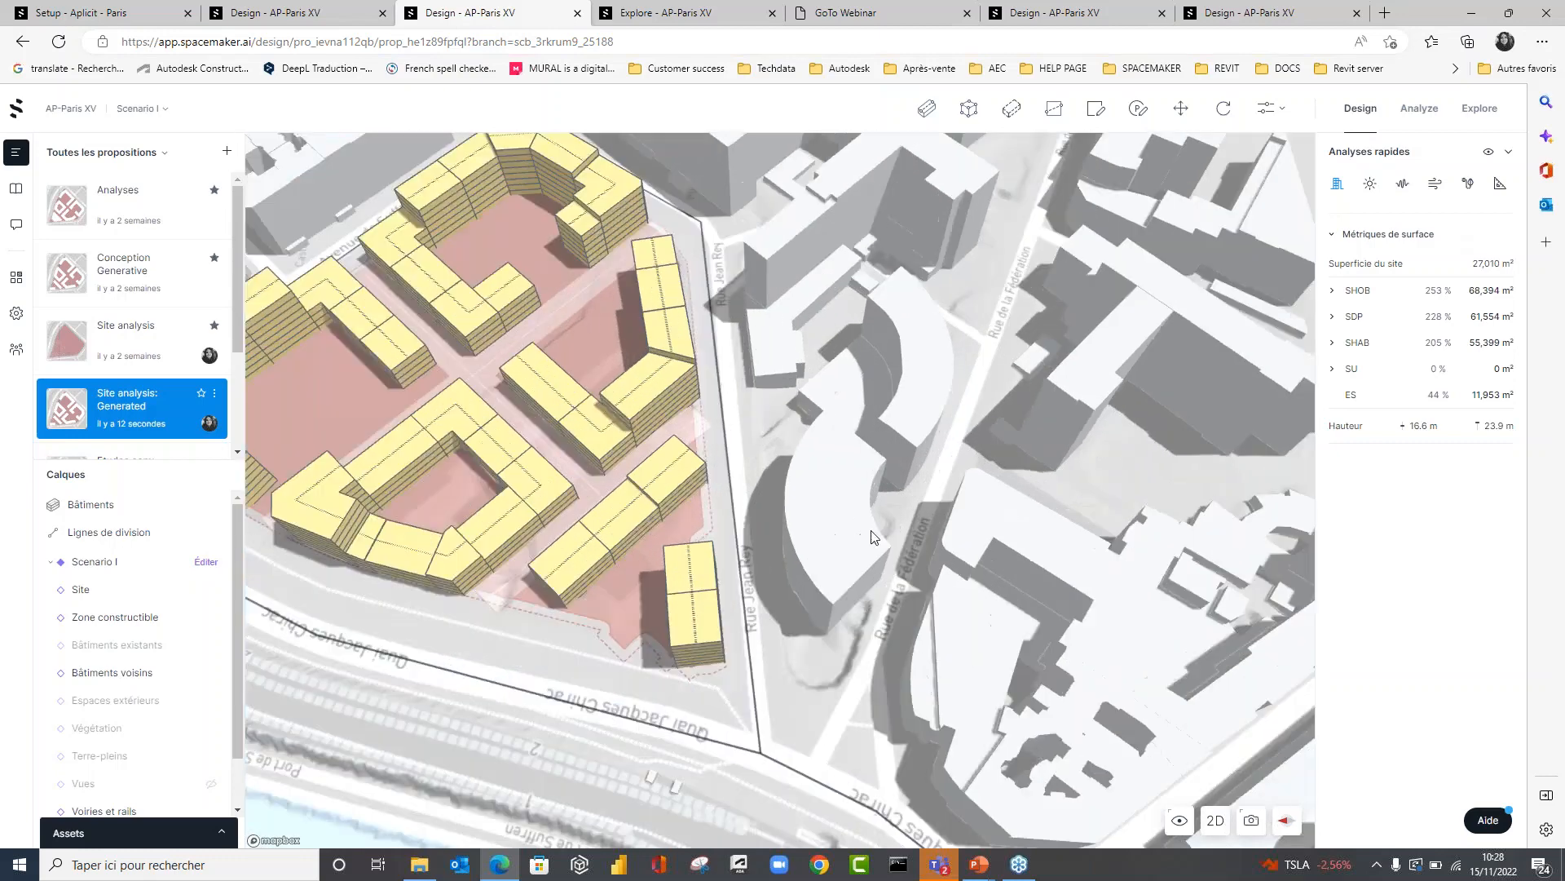
scroll(889, 613, down, 1)
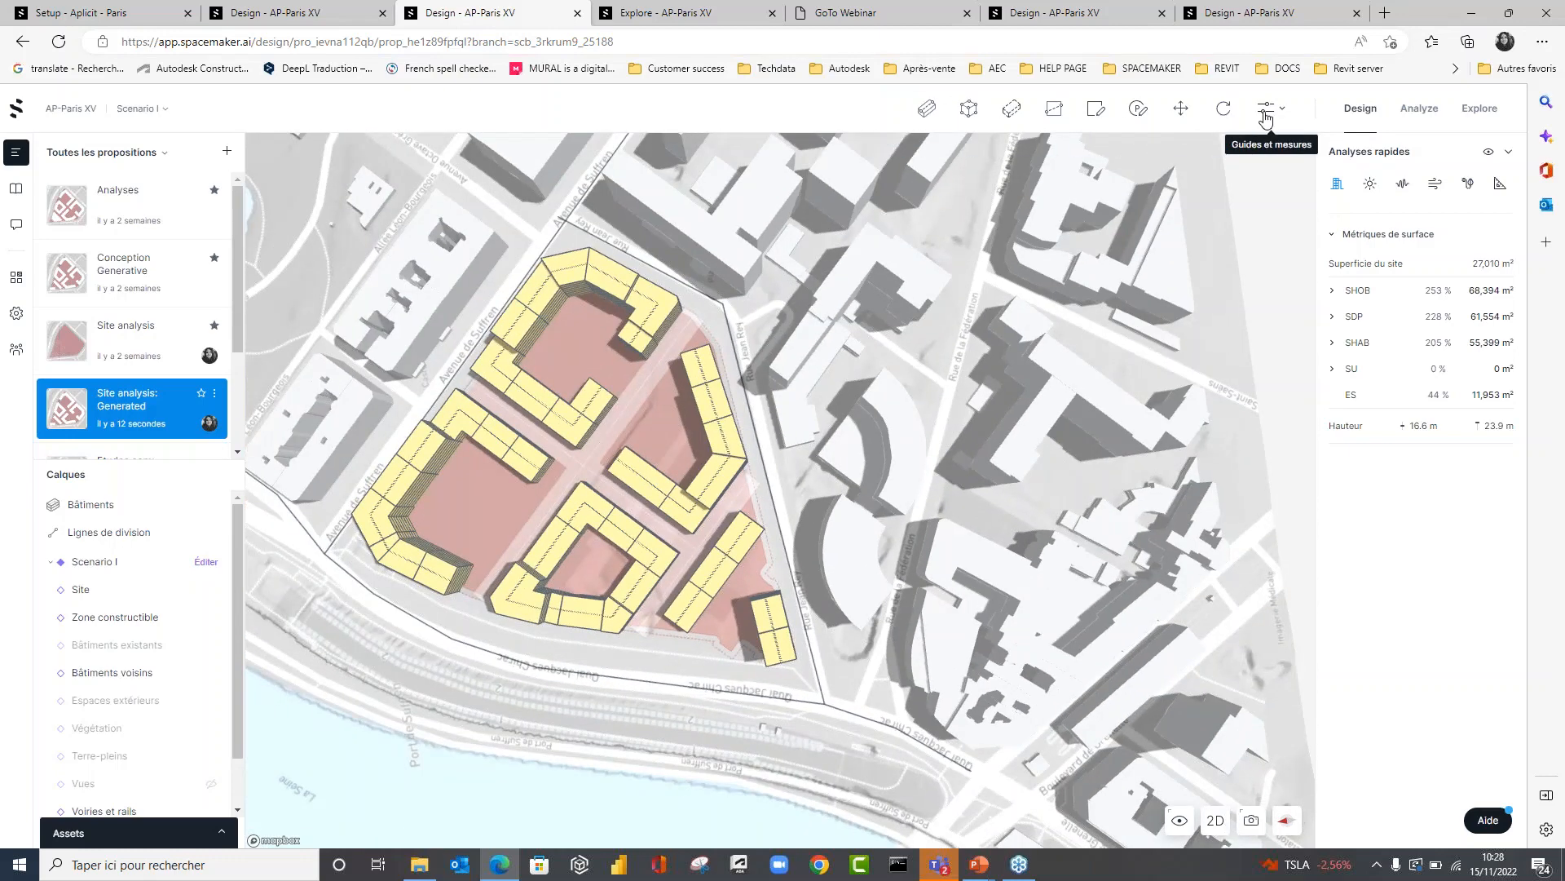
Delete the two straight buildings, the courtyard building and the L-shaped building towards the parcel's pointed end.
click(715, 571)
key(Delete)
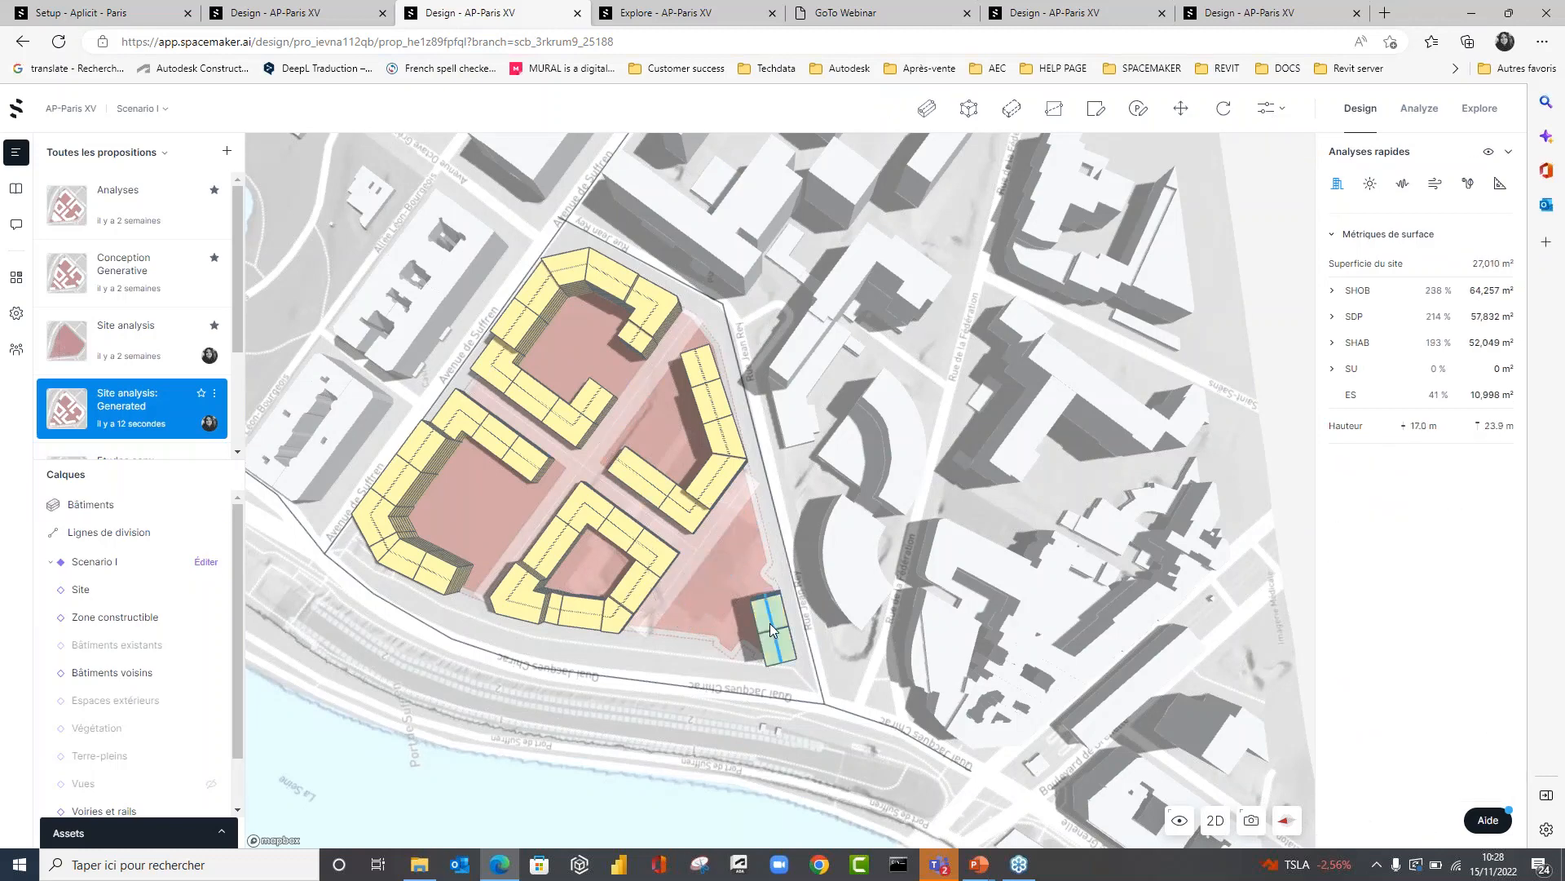
click(772, 630)
key(Delete)
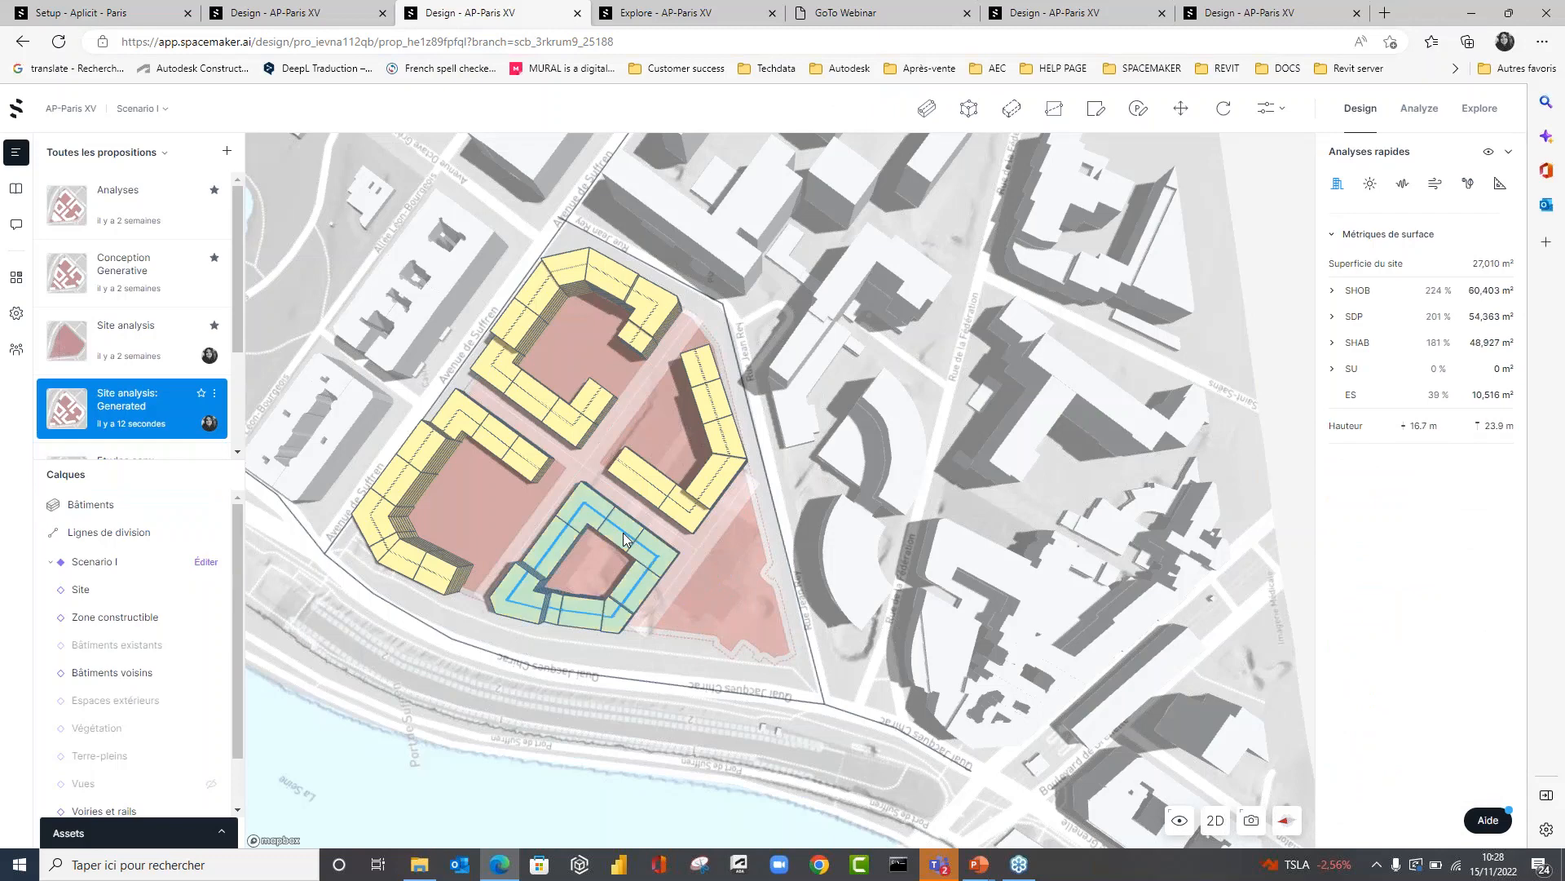
click(623, 532)
key(Delete)
click(638, 476)
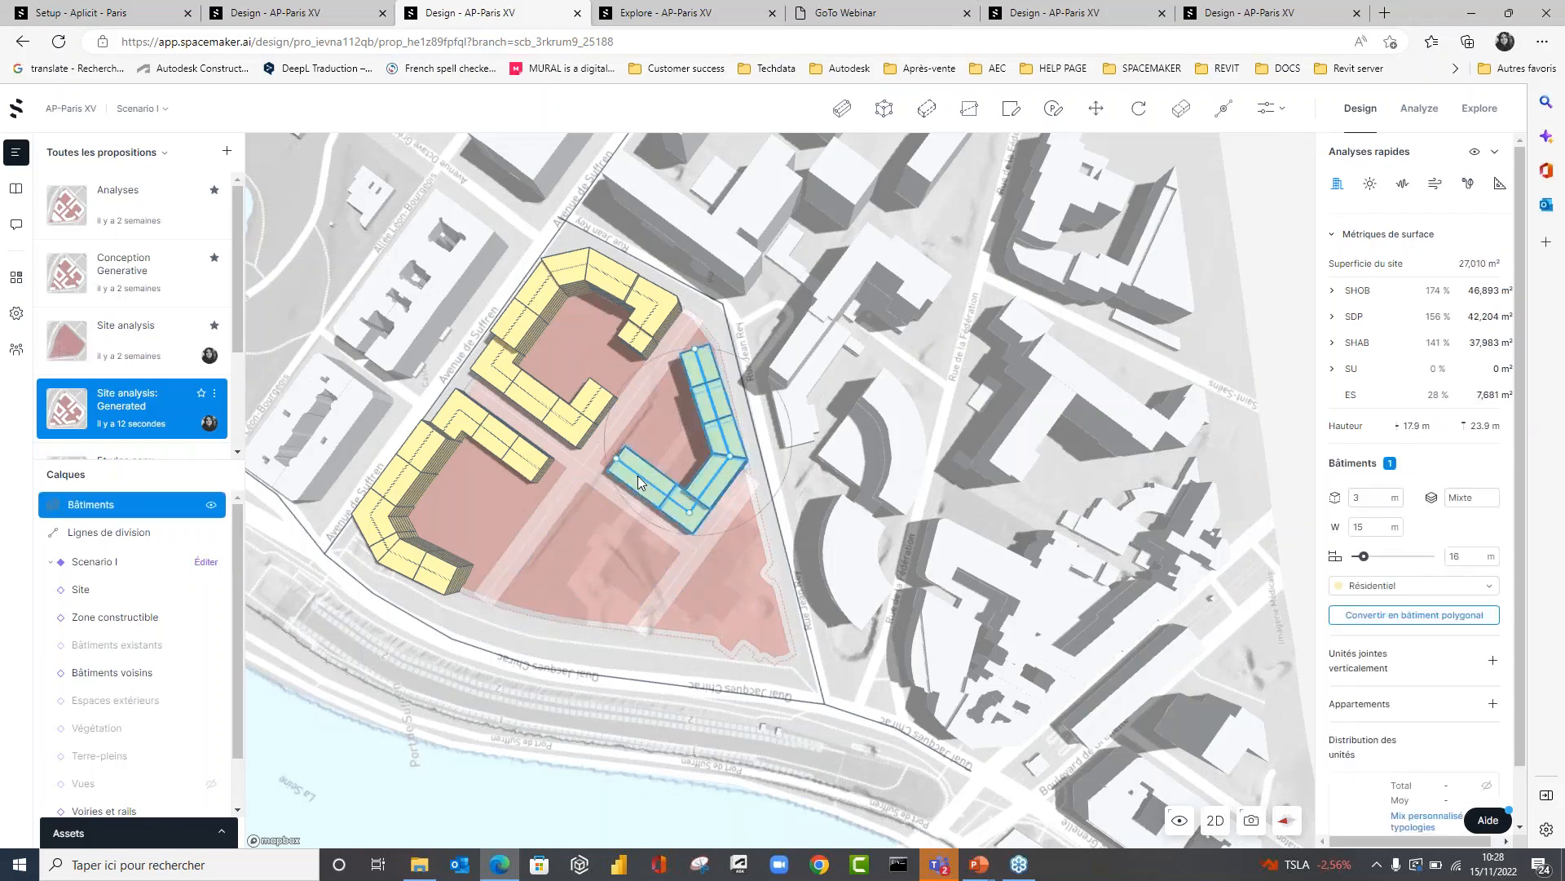
key(Delete)
Draw a linear building about 78 m long in the emptied Rue Jean Rey block, parallel to the path beside the remaining C-shaped building.
right_drag(812, 549, 696, 483)
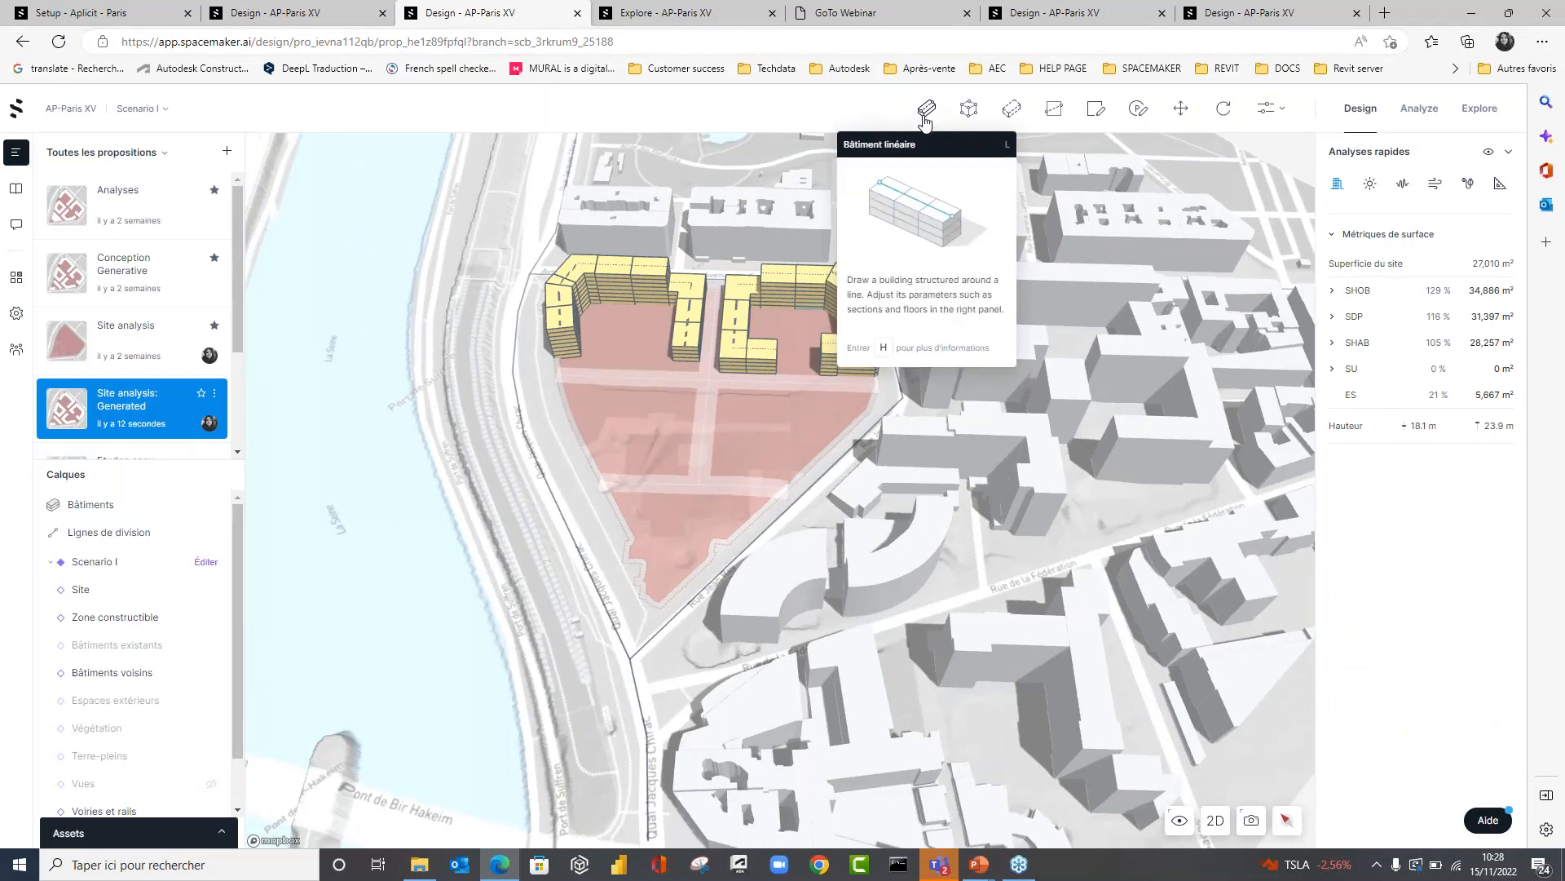
click(925, 112)
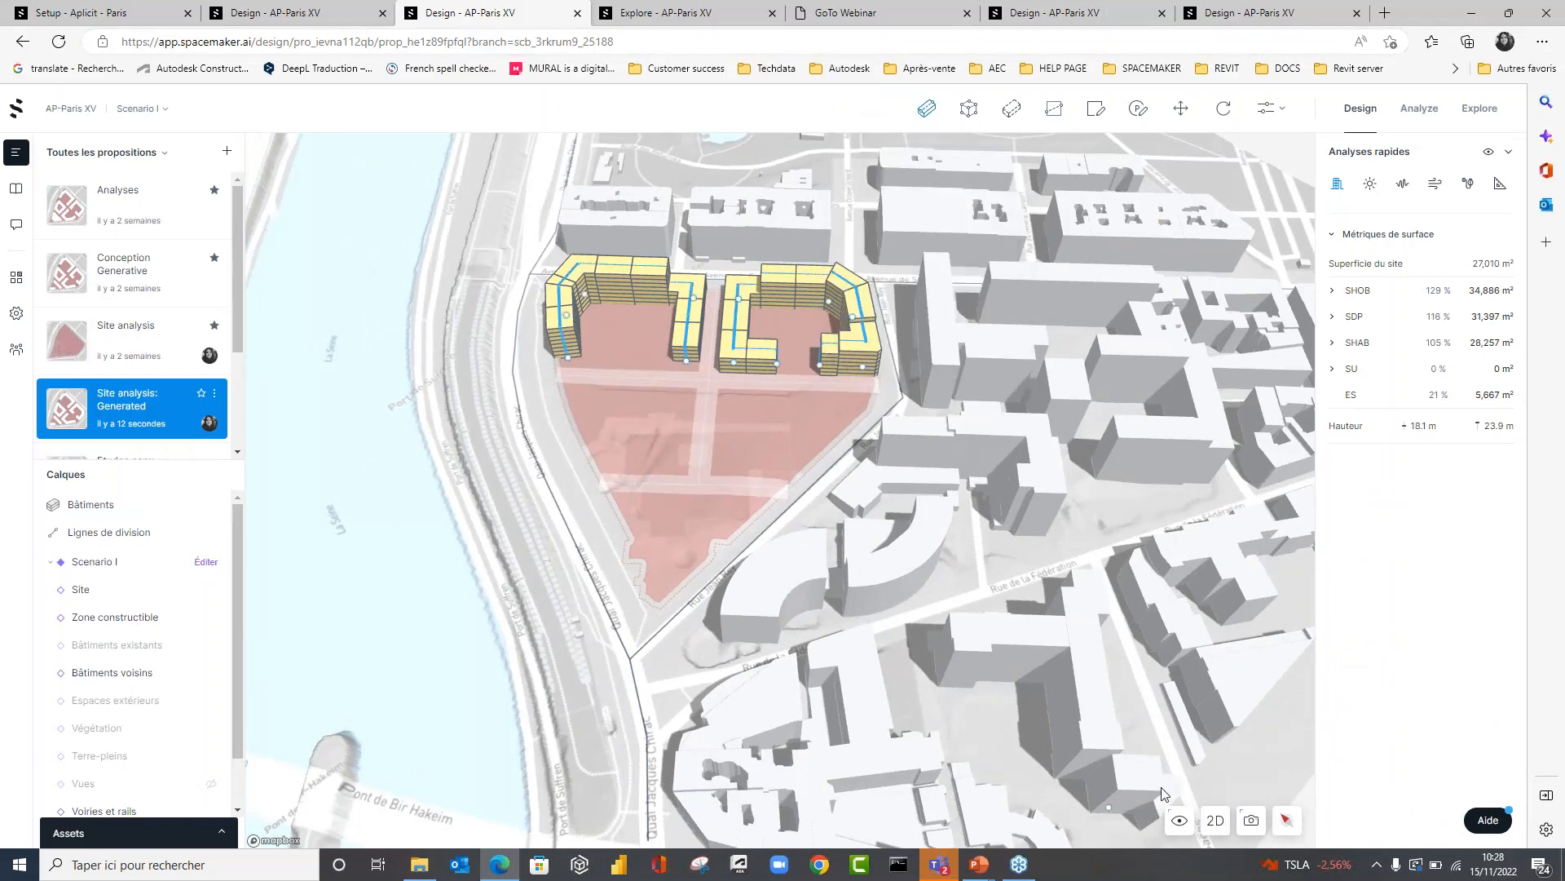
right_drag(706, 522, 696, 669)
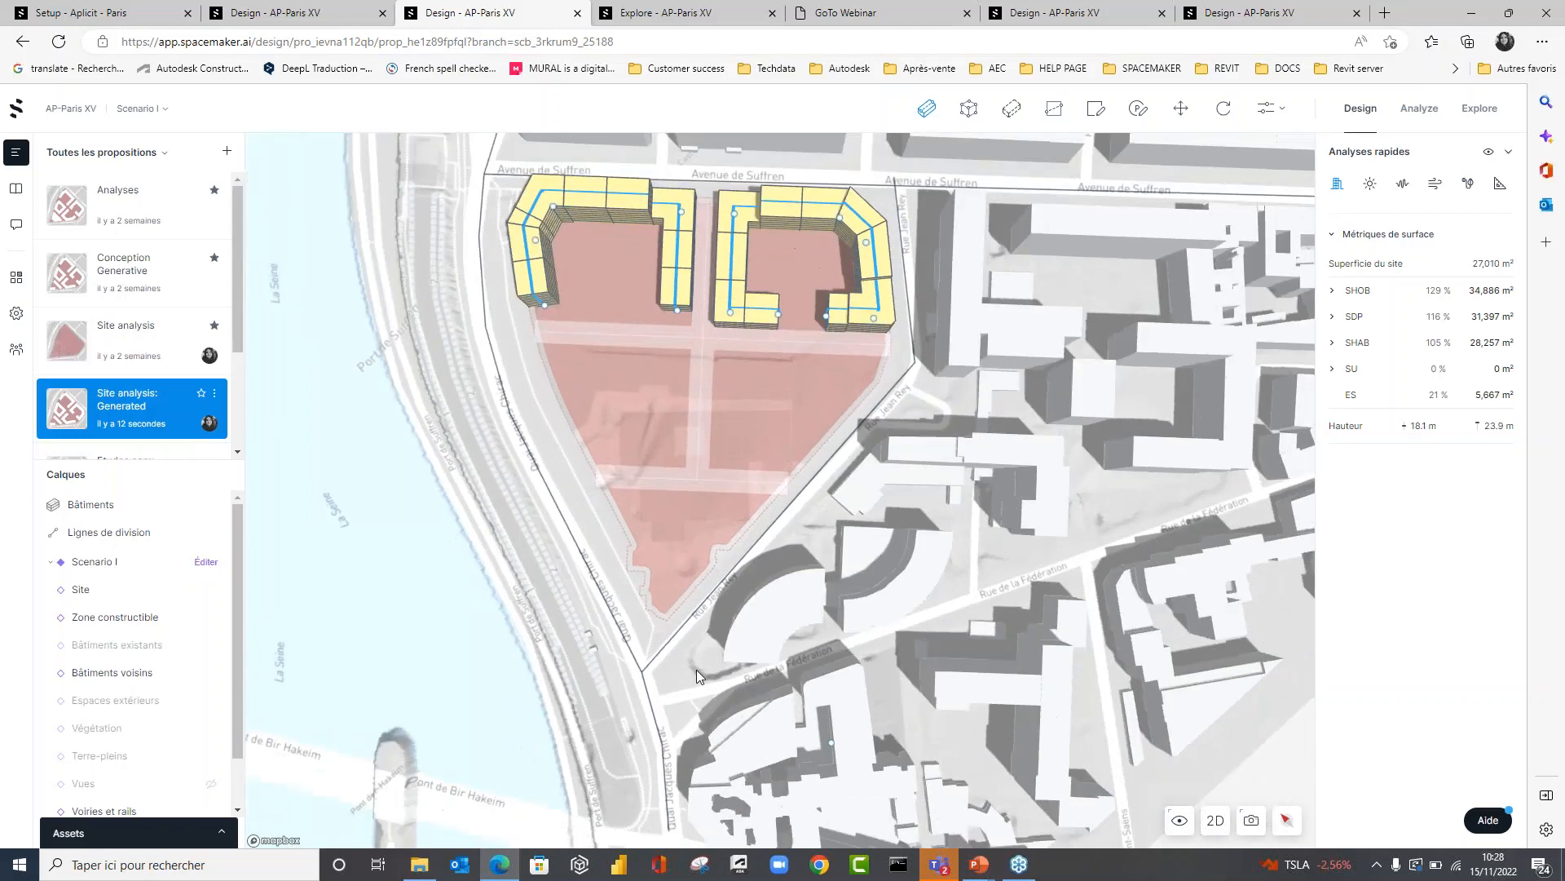
scroll(654, 393, up, 2)
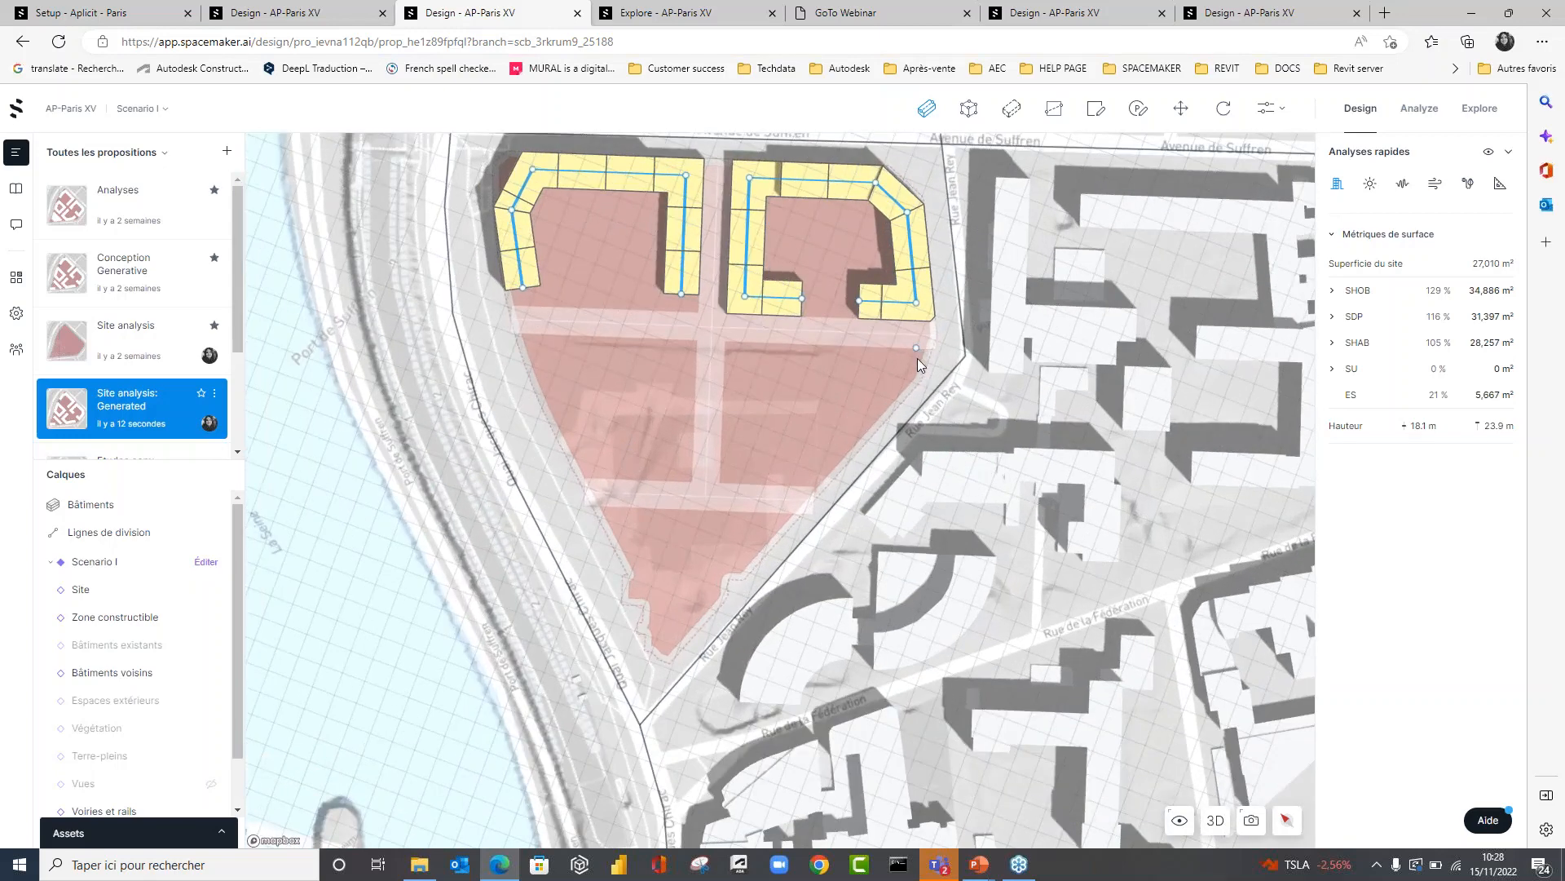
click(911, 362)
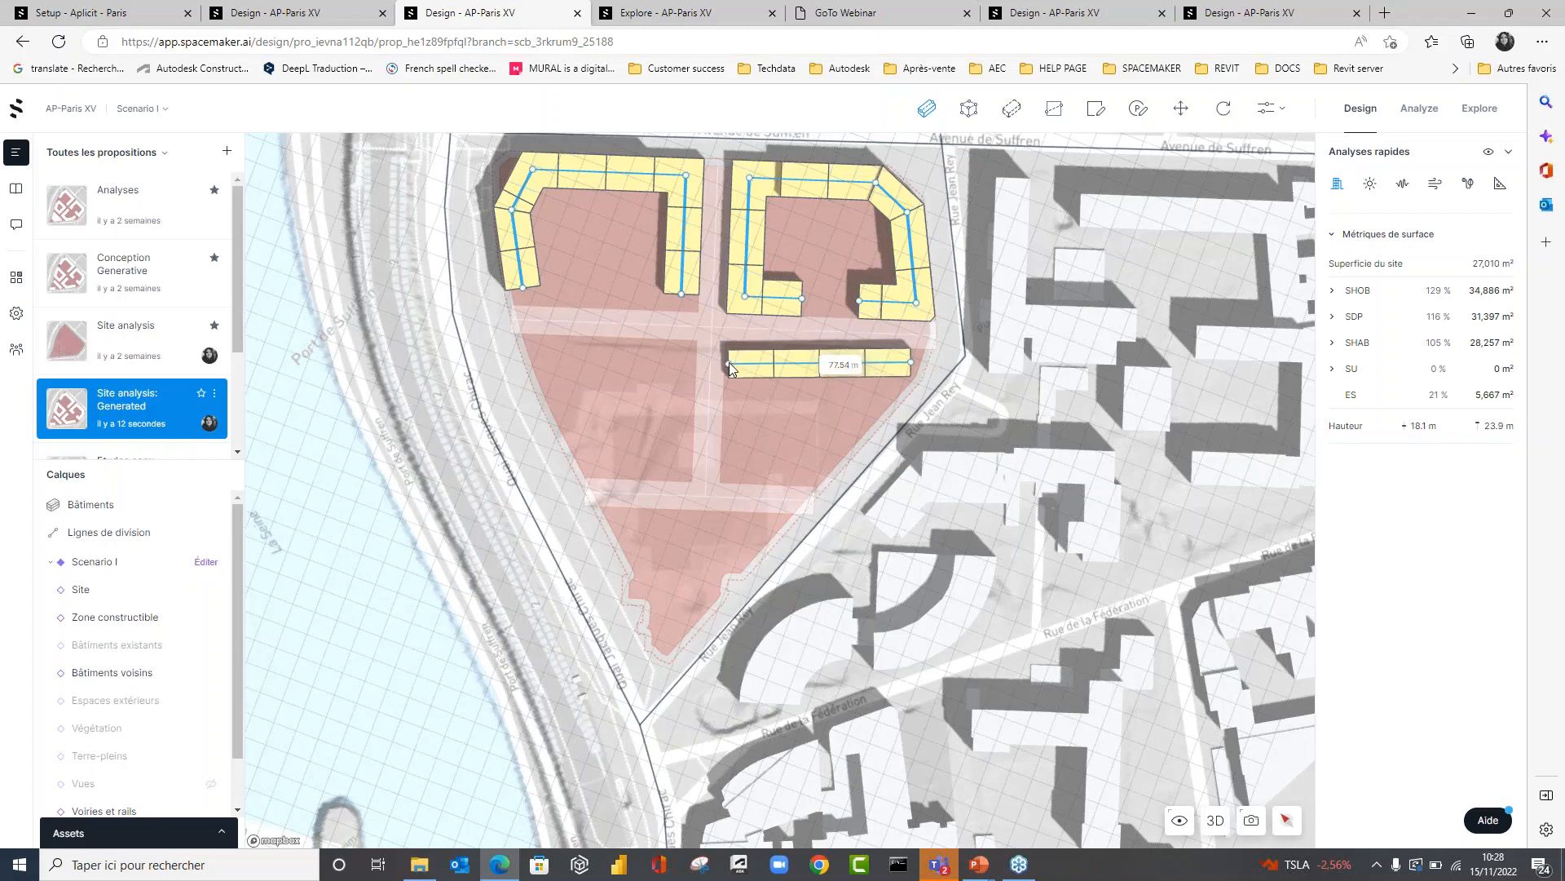
click(729, 362)
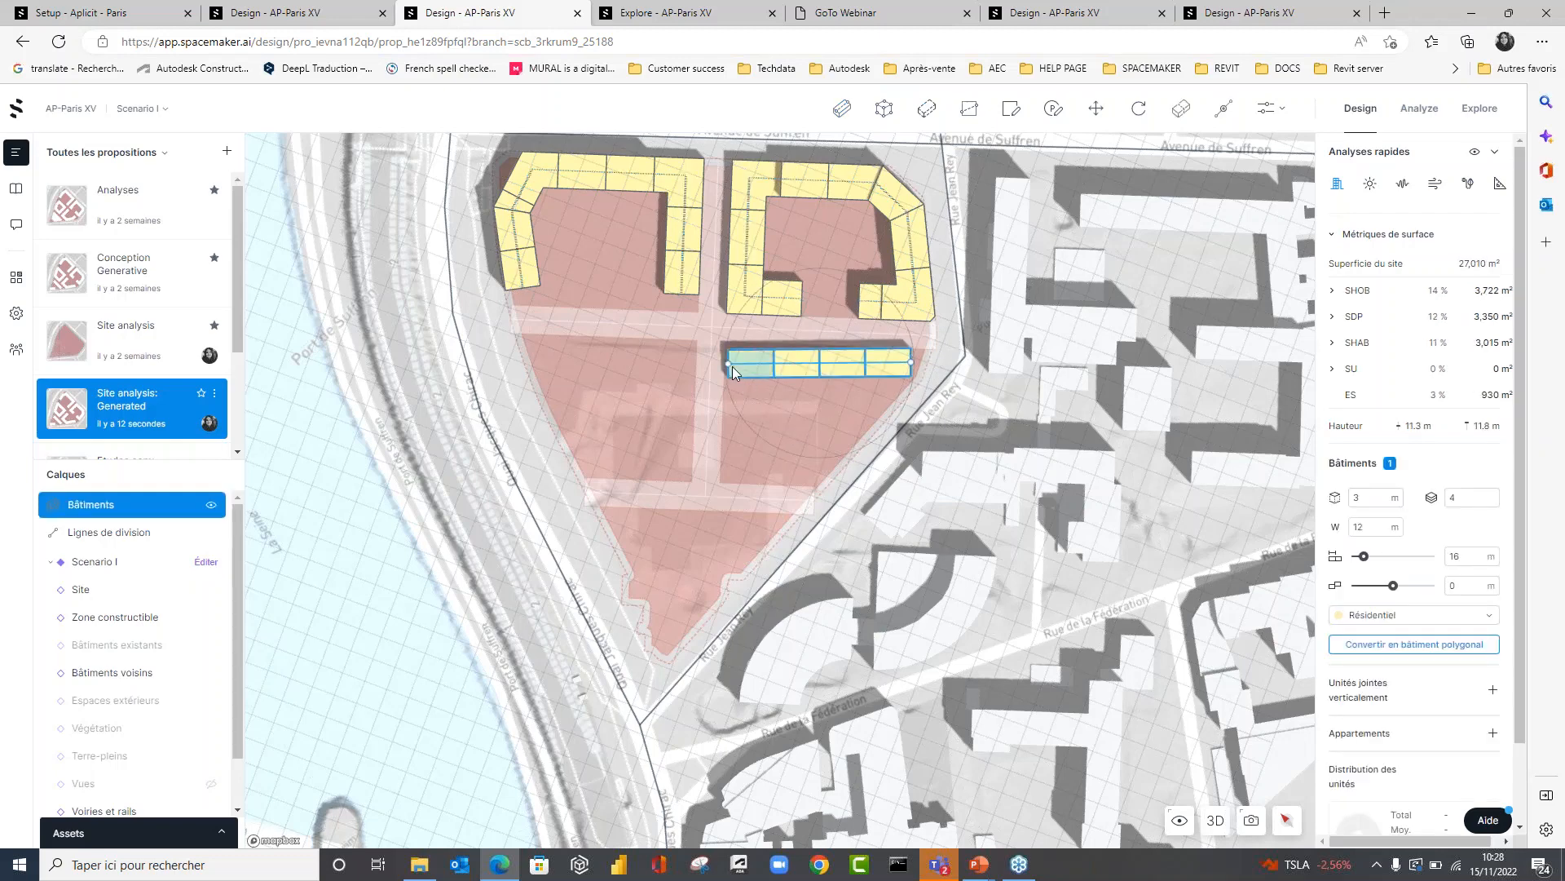
Draw an L-shaped linear building with legs about 62 m and 41 m in the empty Quai Jacques Chirac block and fine-tune its corner position.
click(840, 110)
click(537, 343)
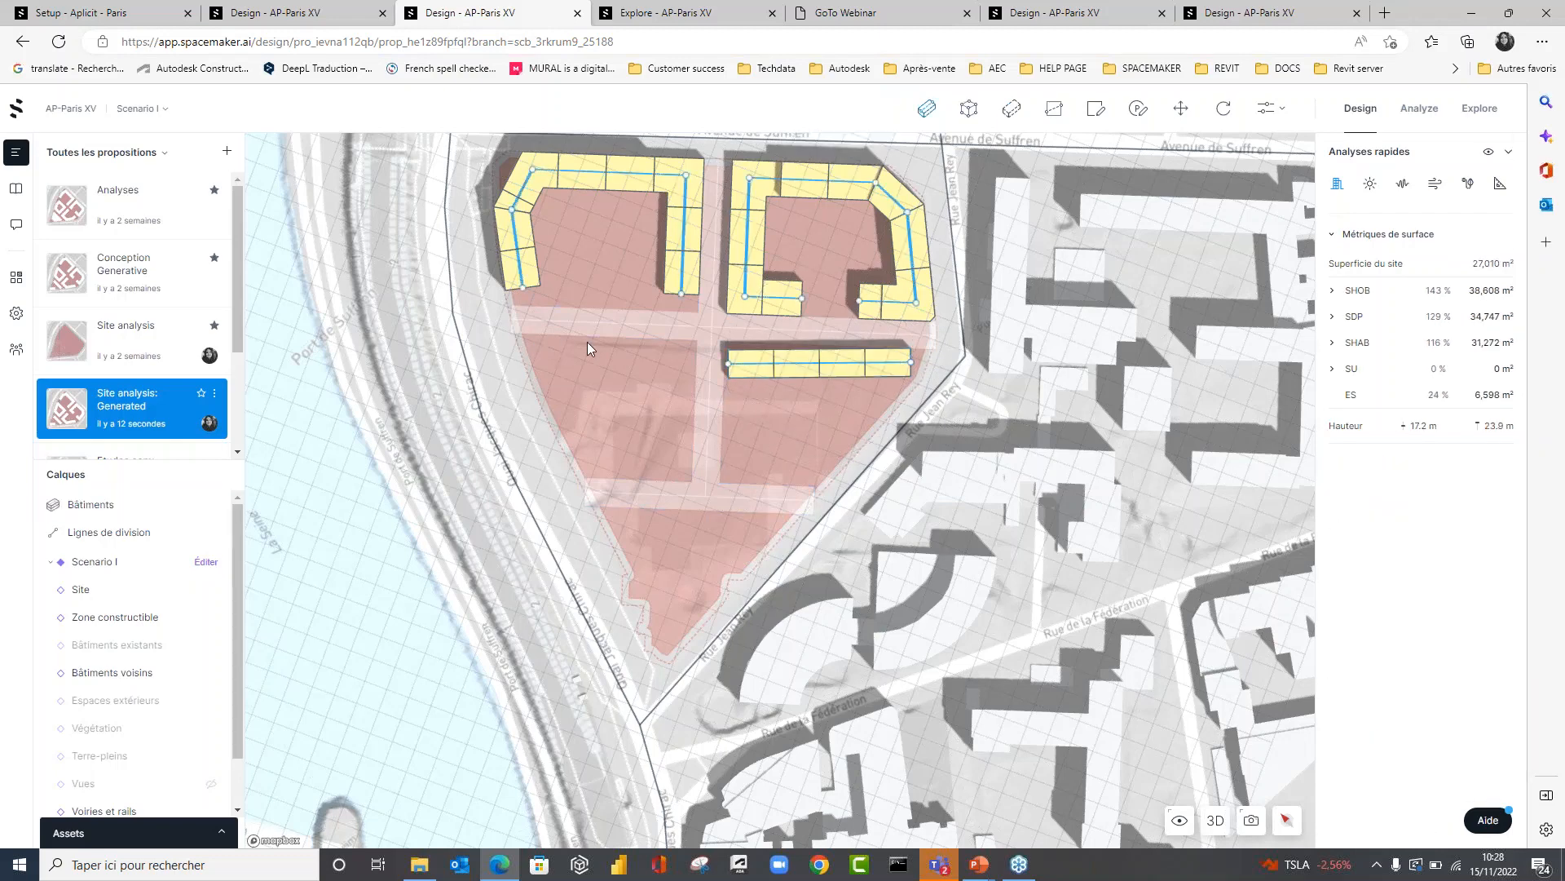
click(690, 350)
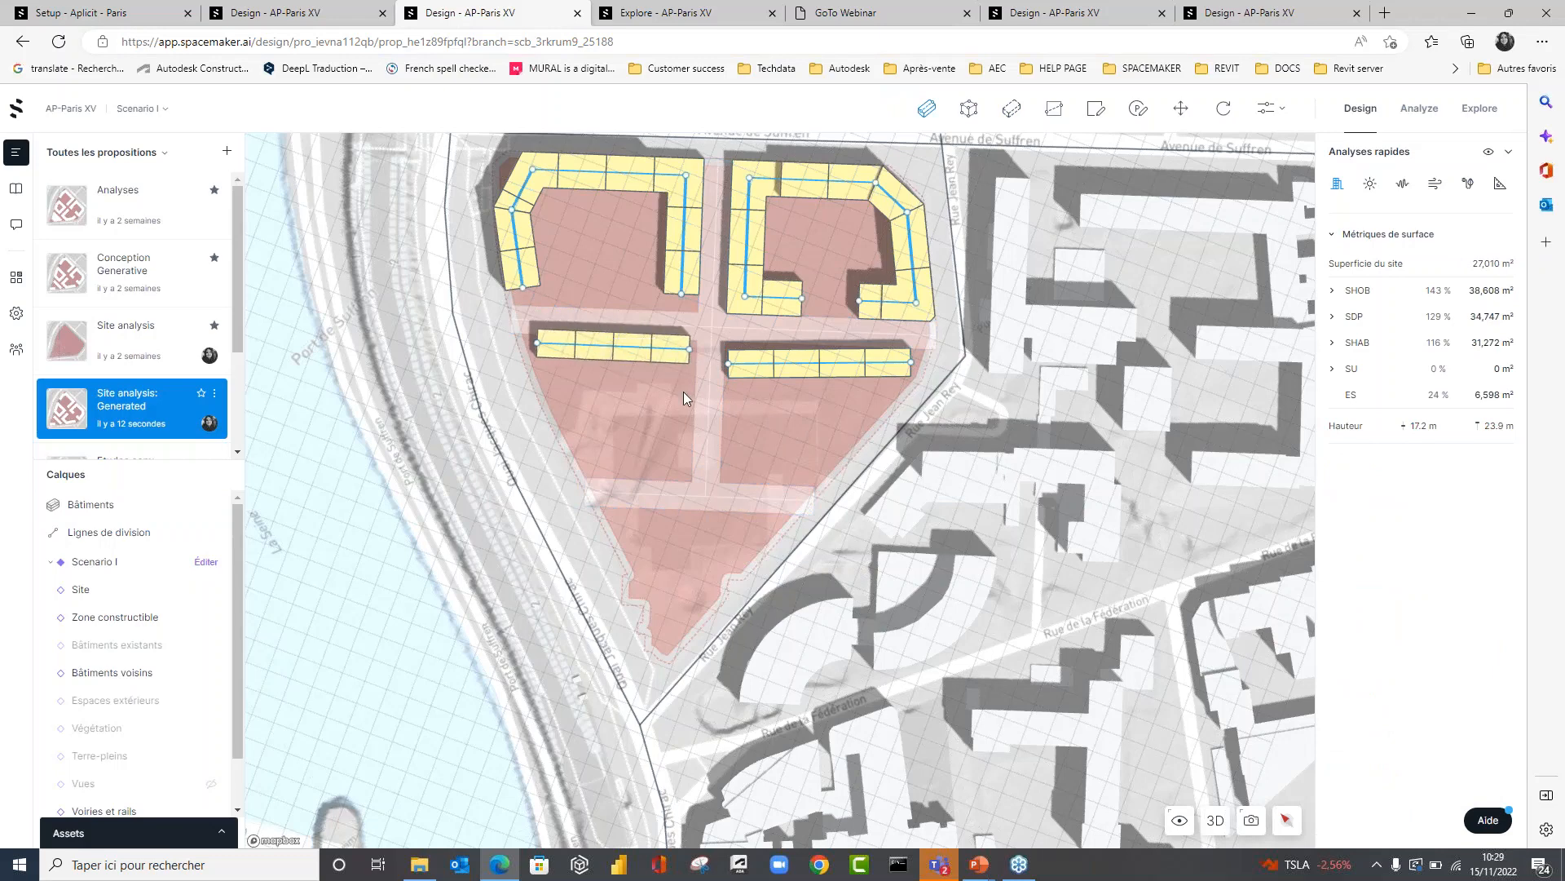
click(685, 466)
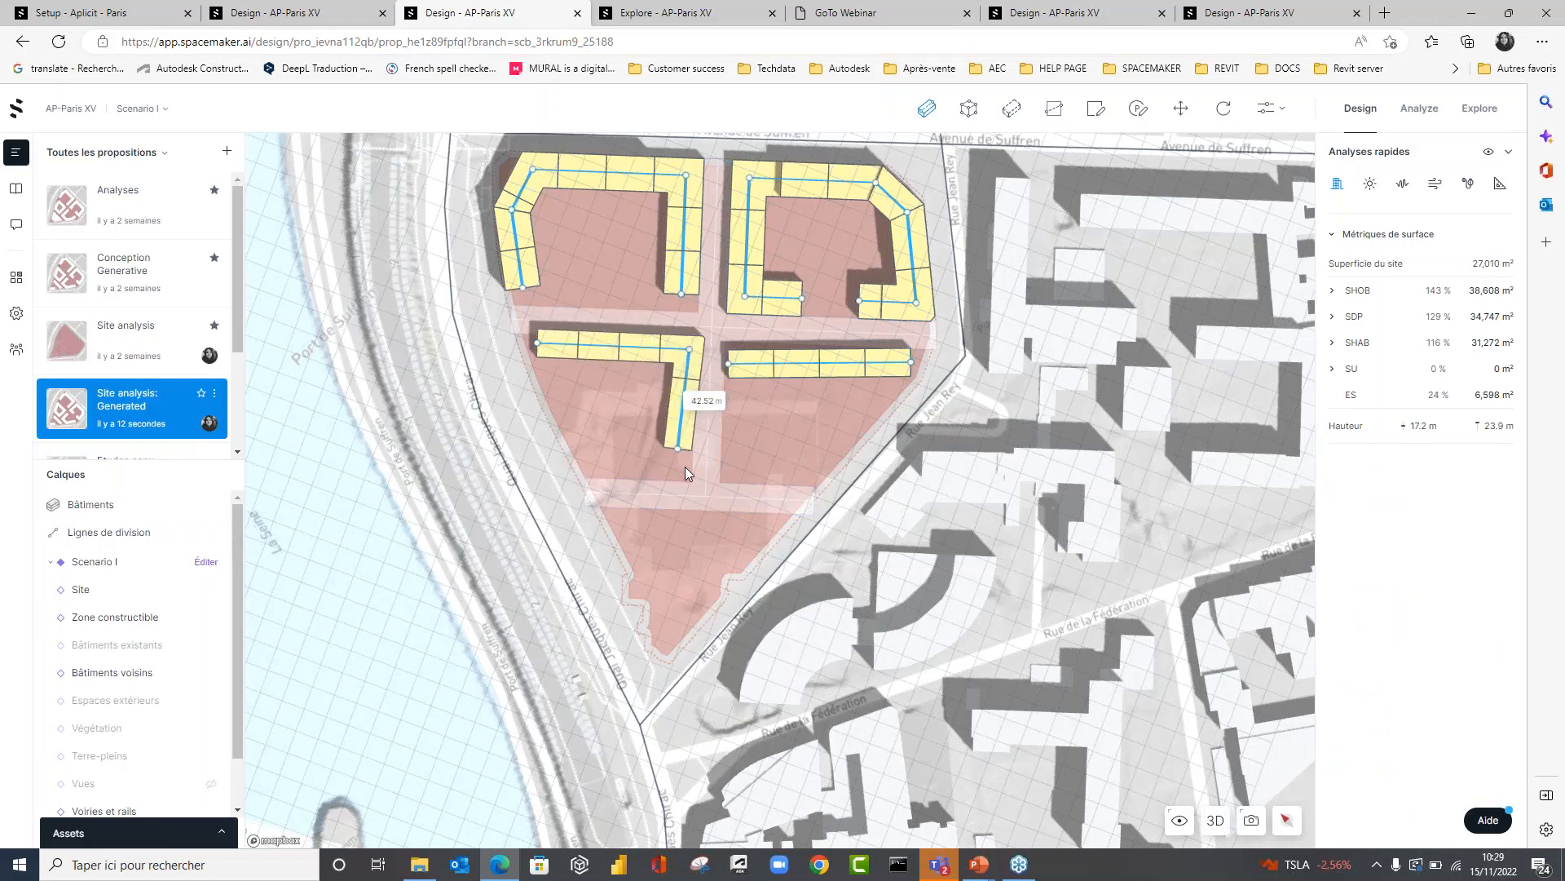
key(Return)
mouse_move(690, 349)
mouse_down()
mouse_move(672, 350)
mouse_move(685, 360)
mouse_up()
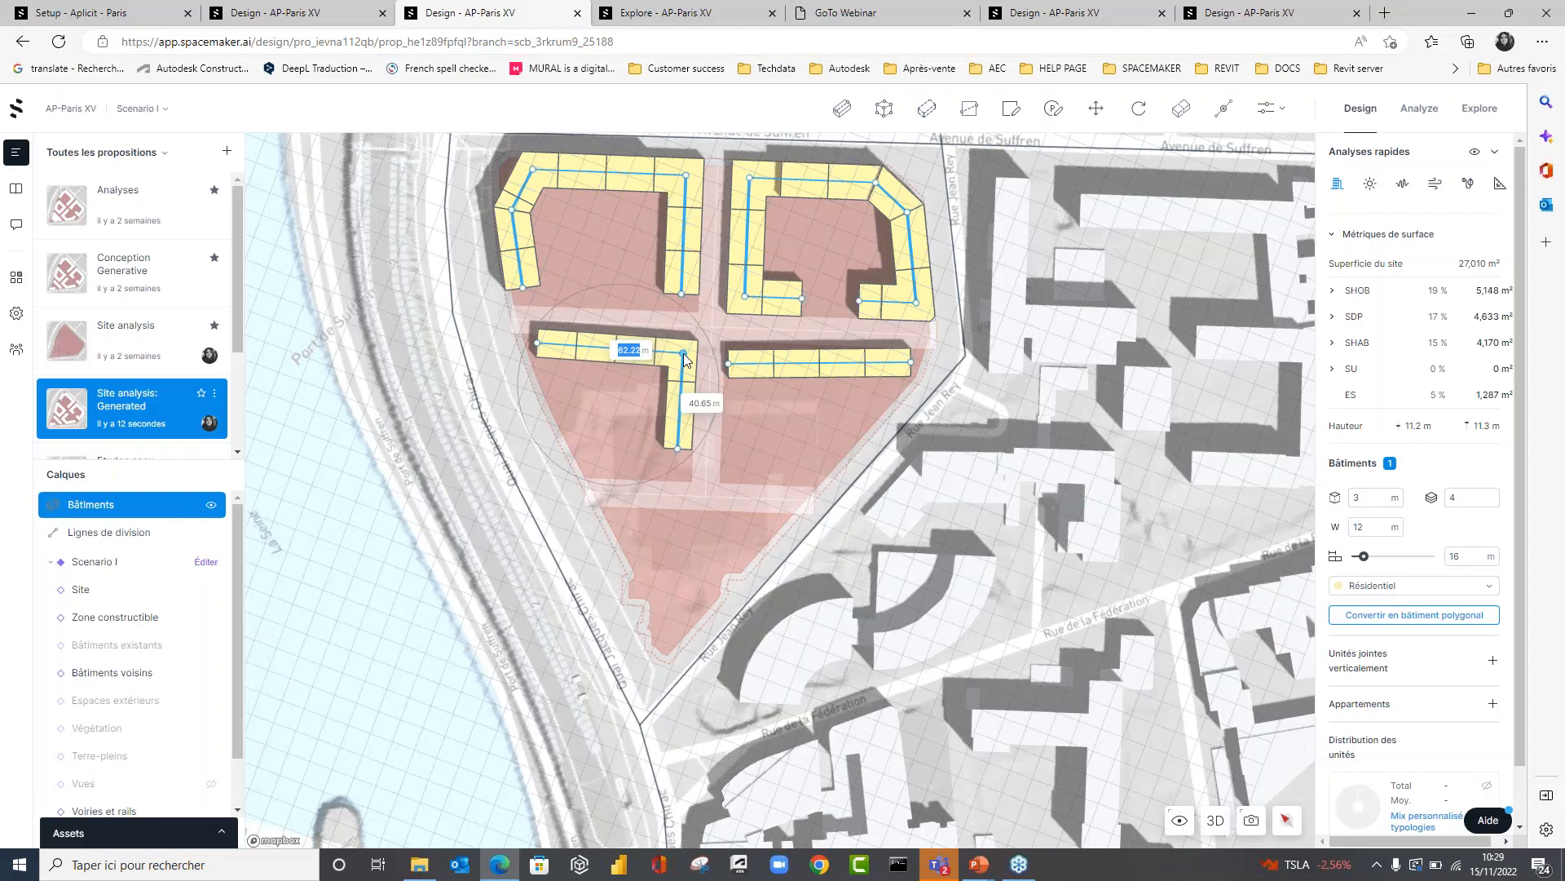
drag(683, 353, 691, 354)
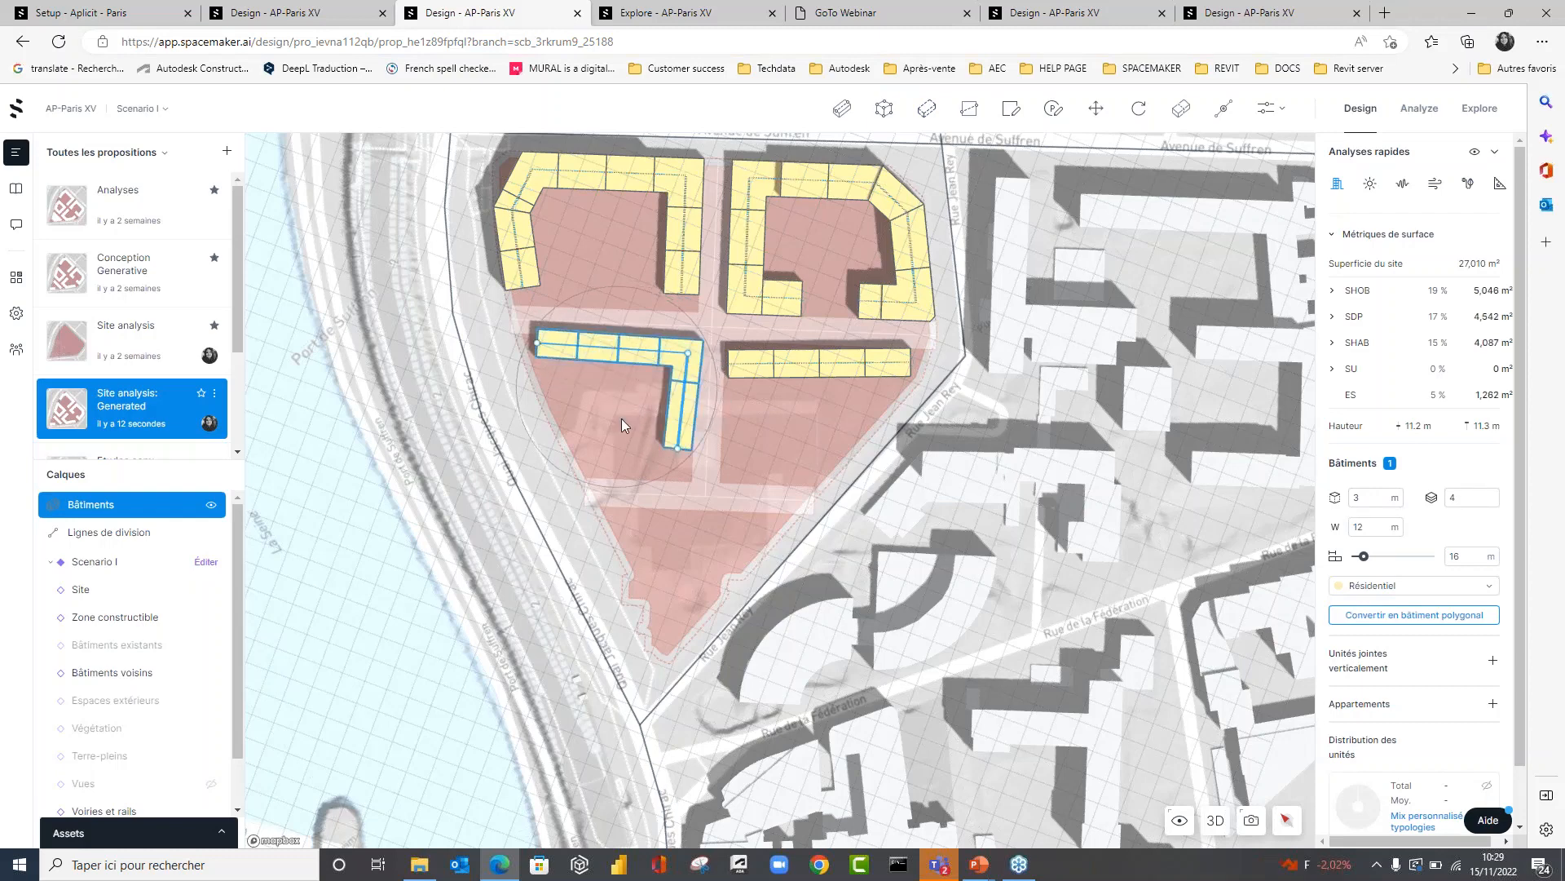
click(621, 418)
Set the L-shaped building's width to 15 m and its unit length to 20 m.
click(644, 354)
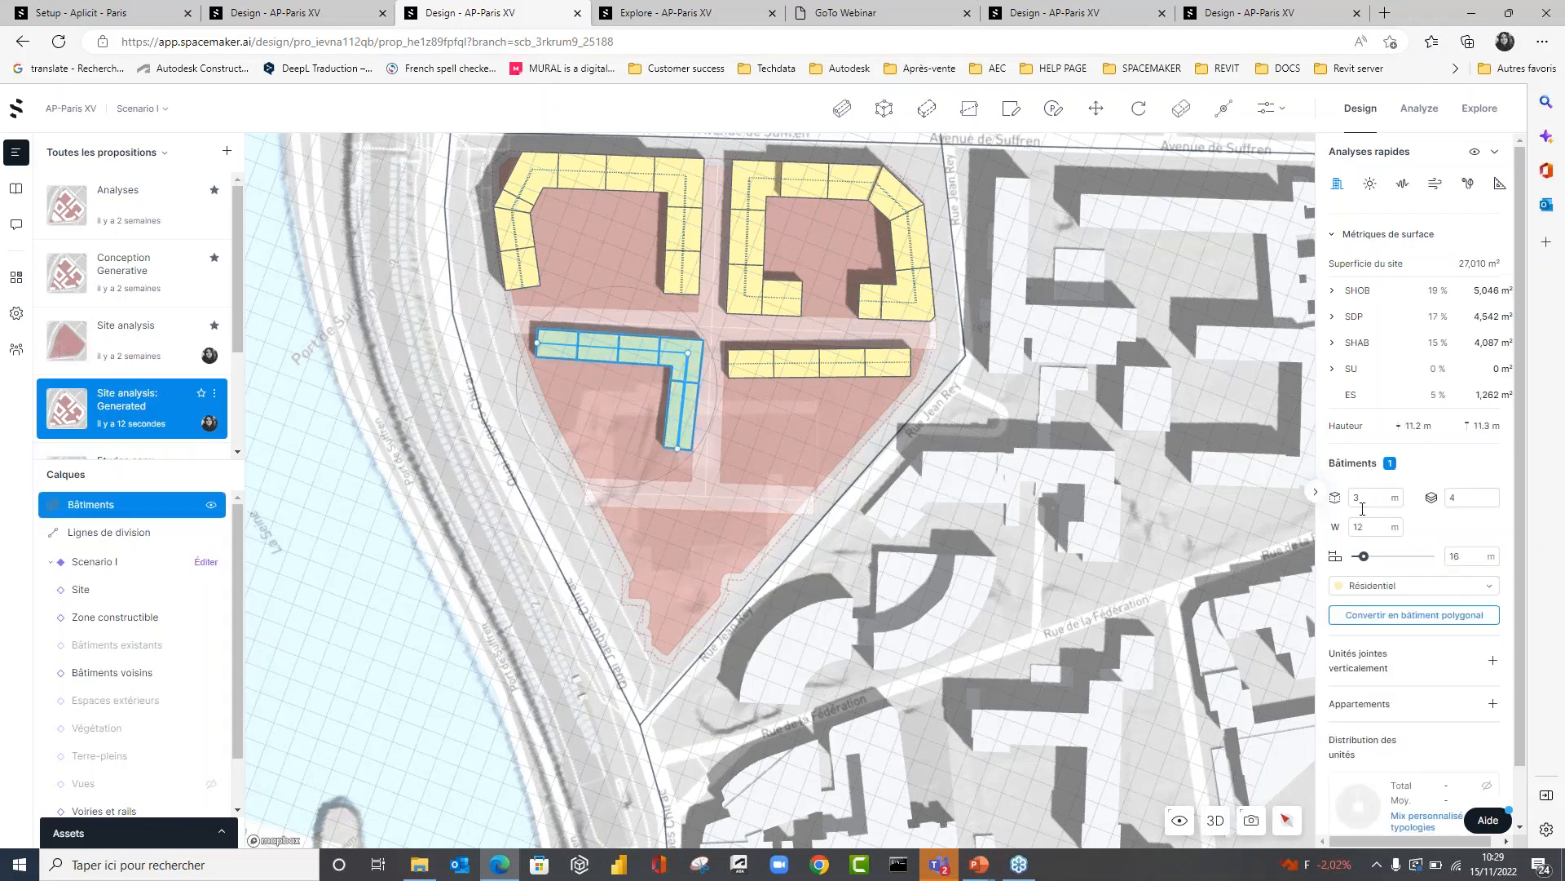
double_click(1371, 498)
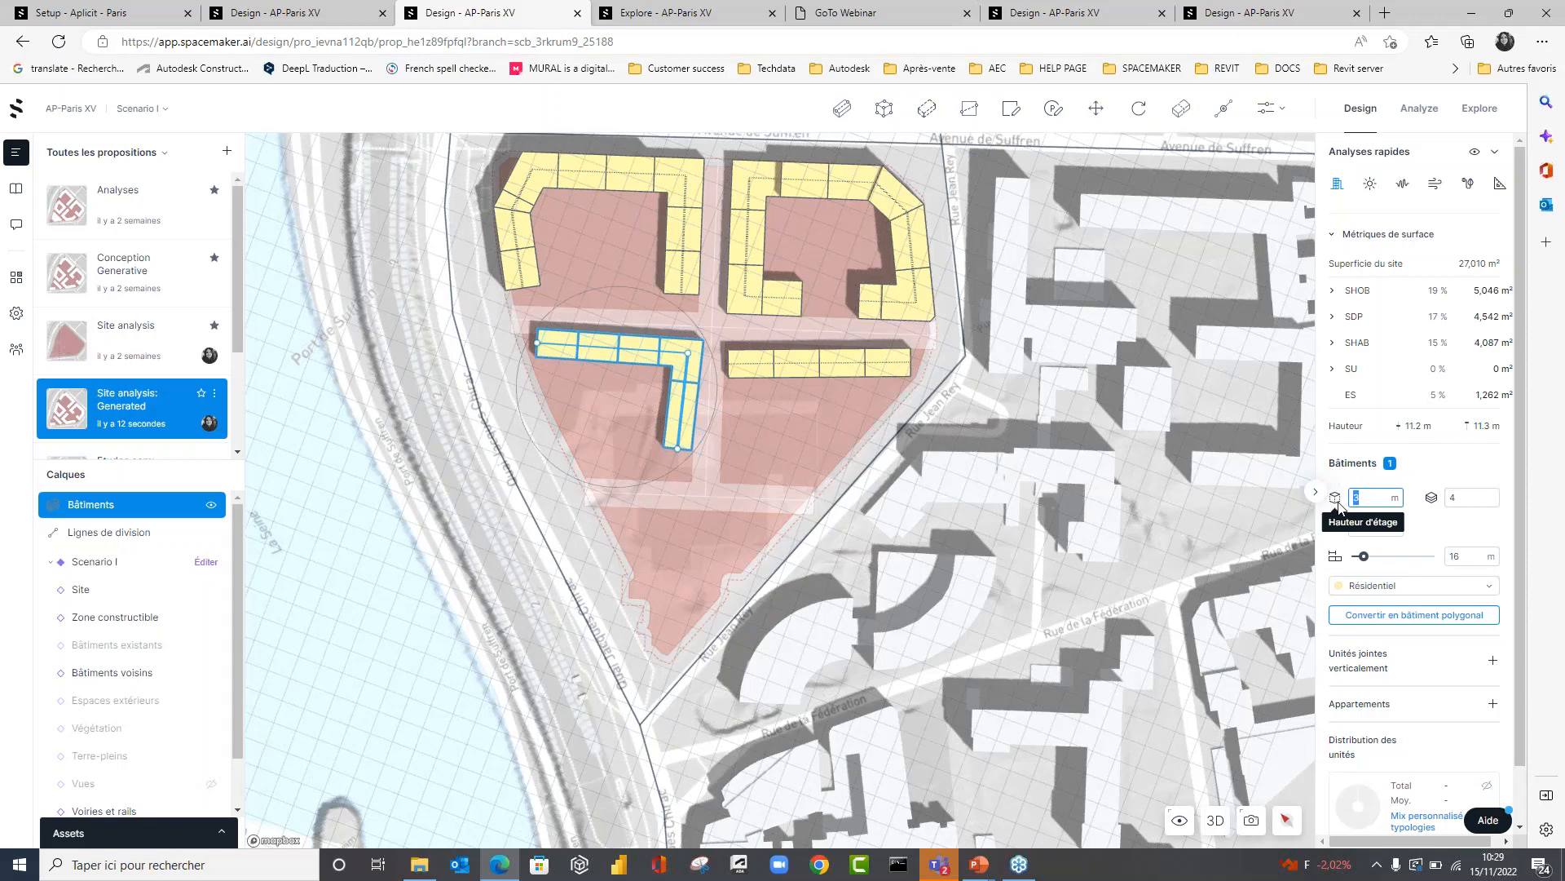
click(1367, 498)
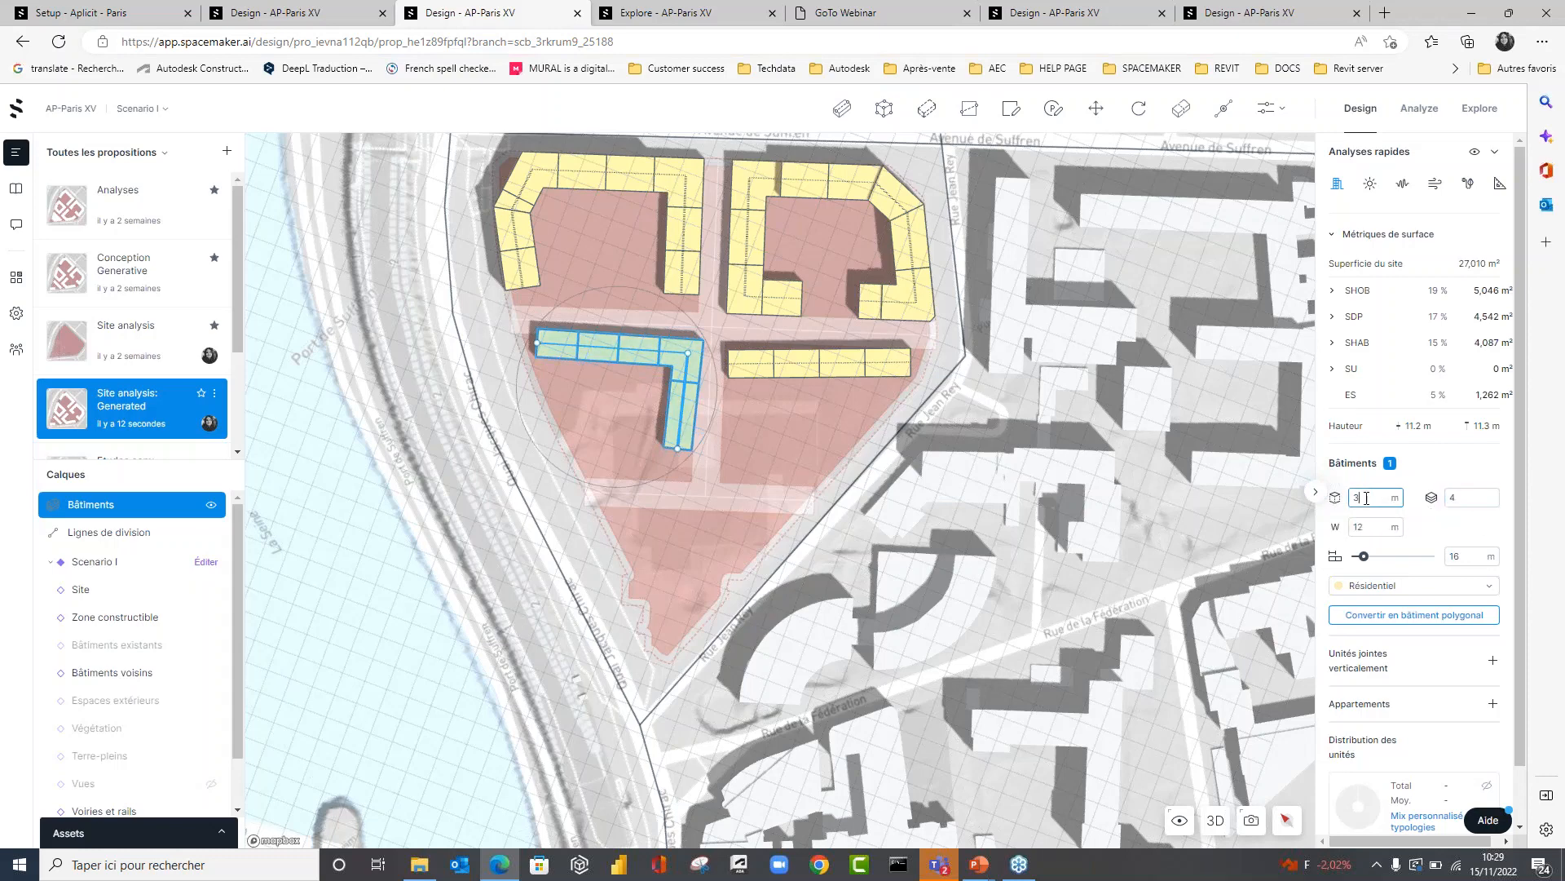
drag(1366, 497, 1330, 520)
text(1)
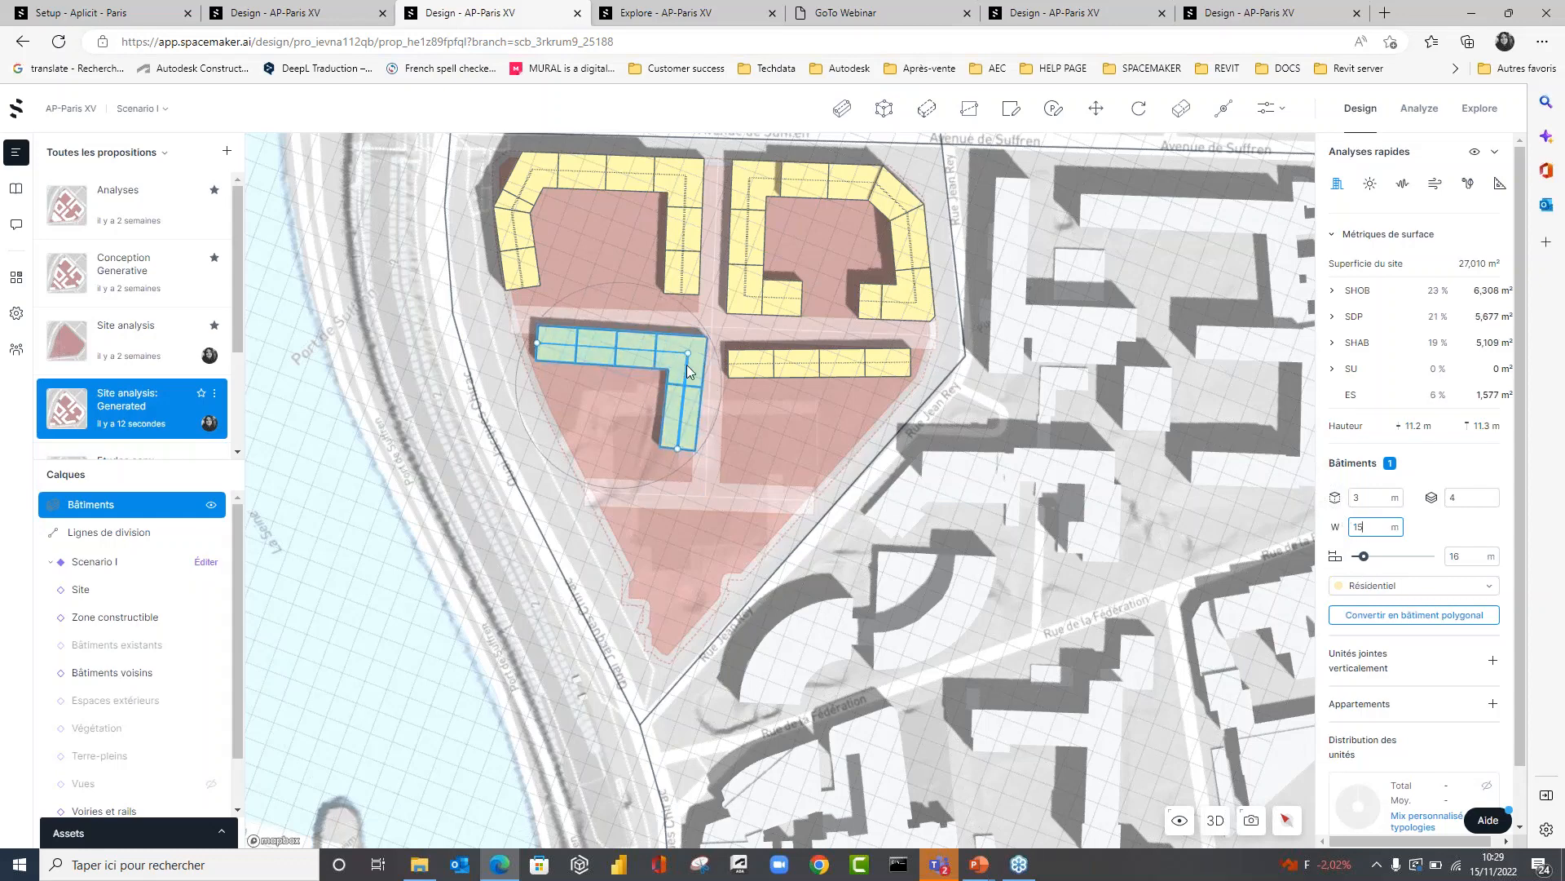
key(Tab)
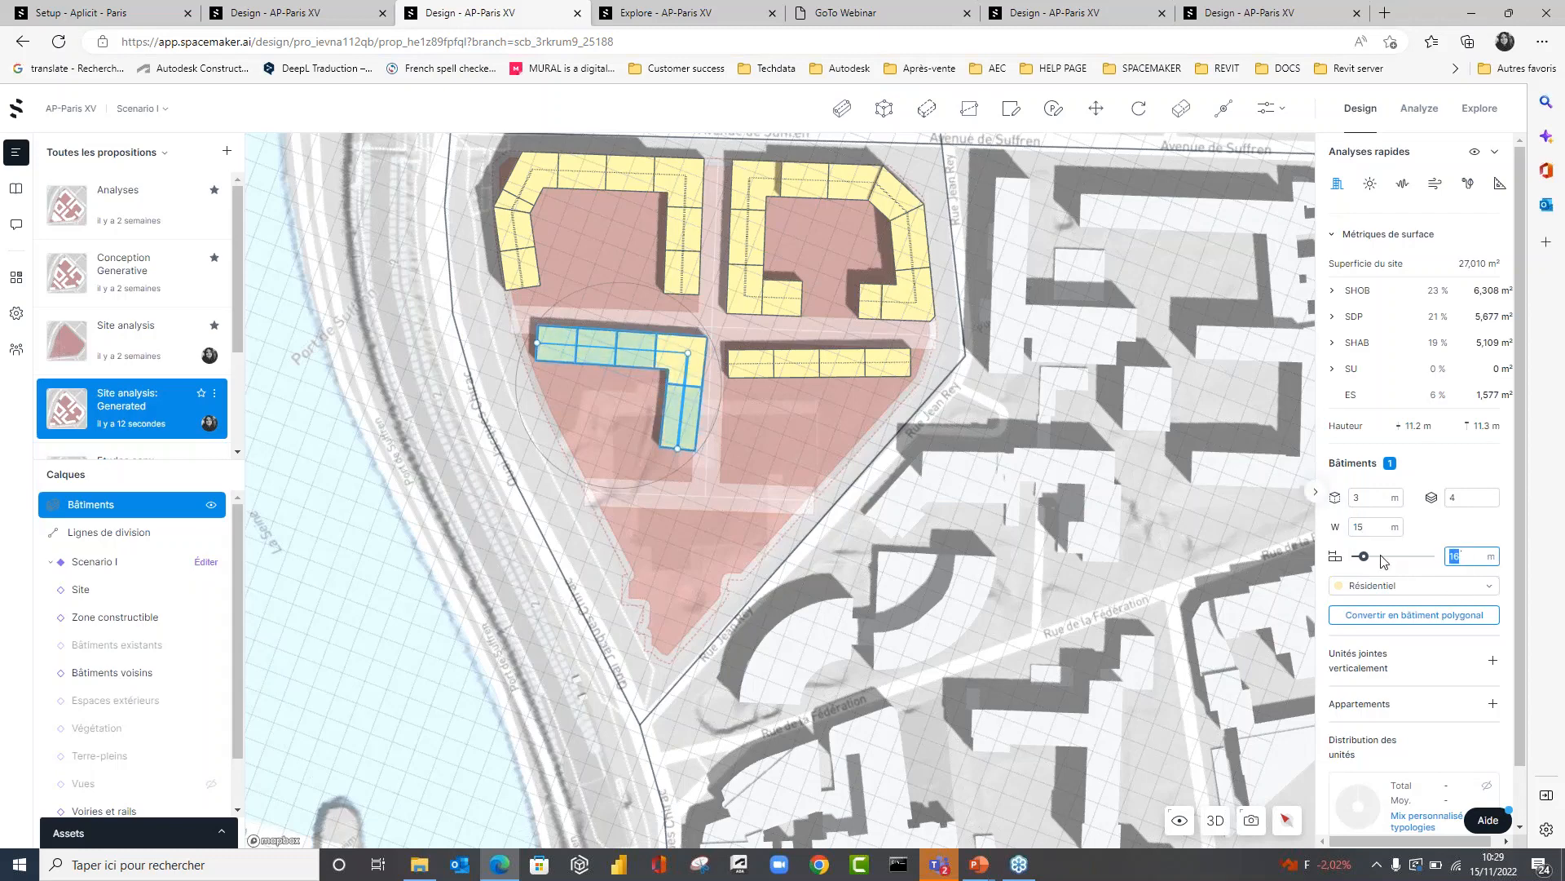
text(20)
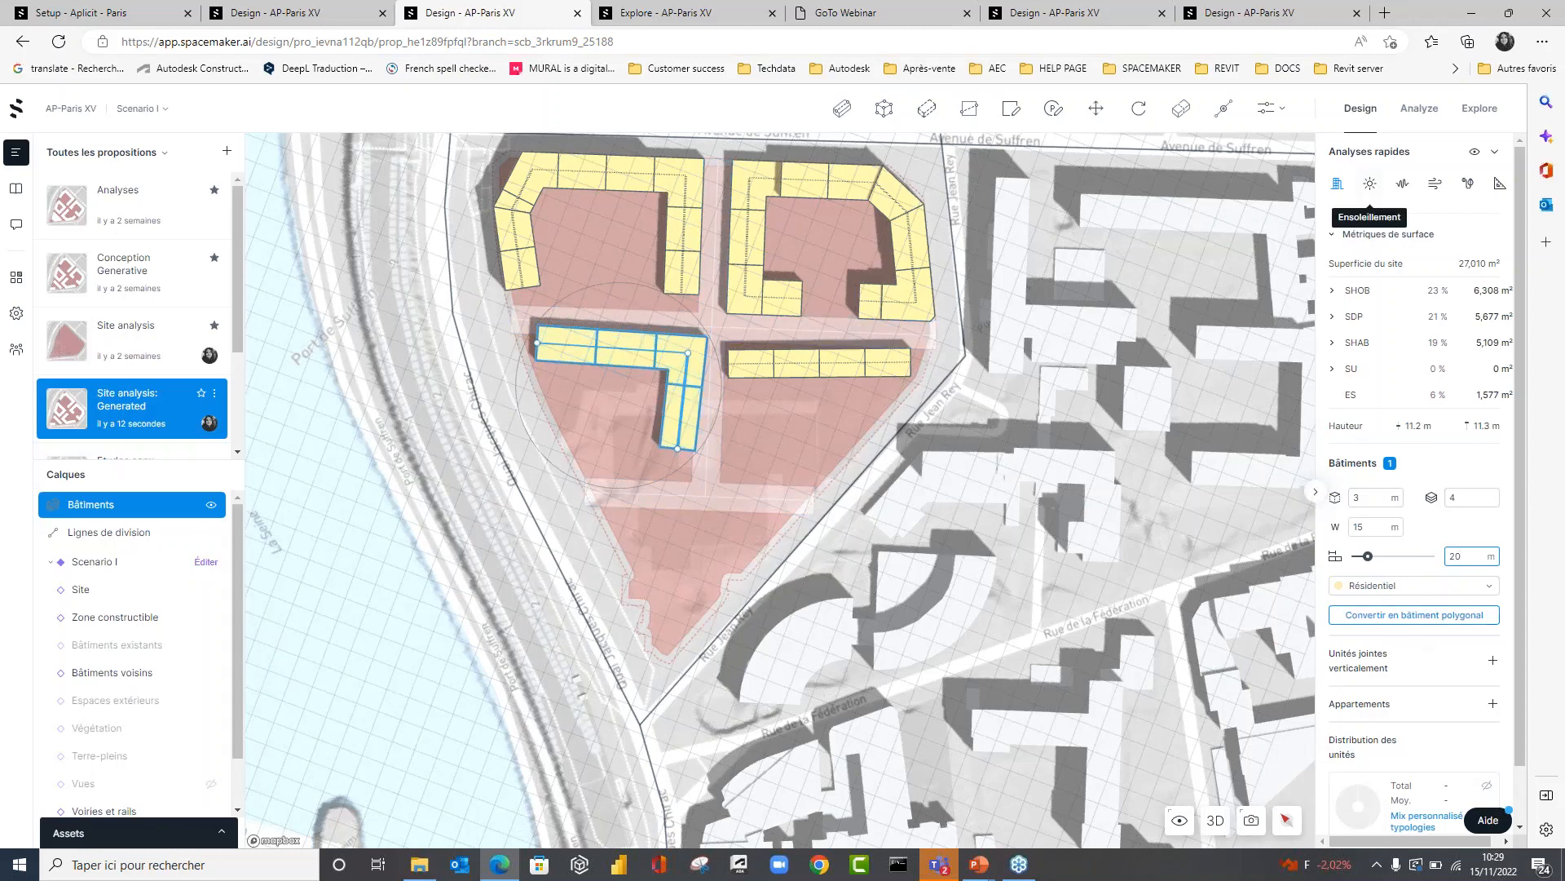
Expand the SHOB and SDP breakdowns by function and shift the L-shaped building's corner slightly away from the central path.
click(1334, 291)
click(1334, 360)
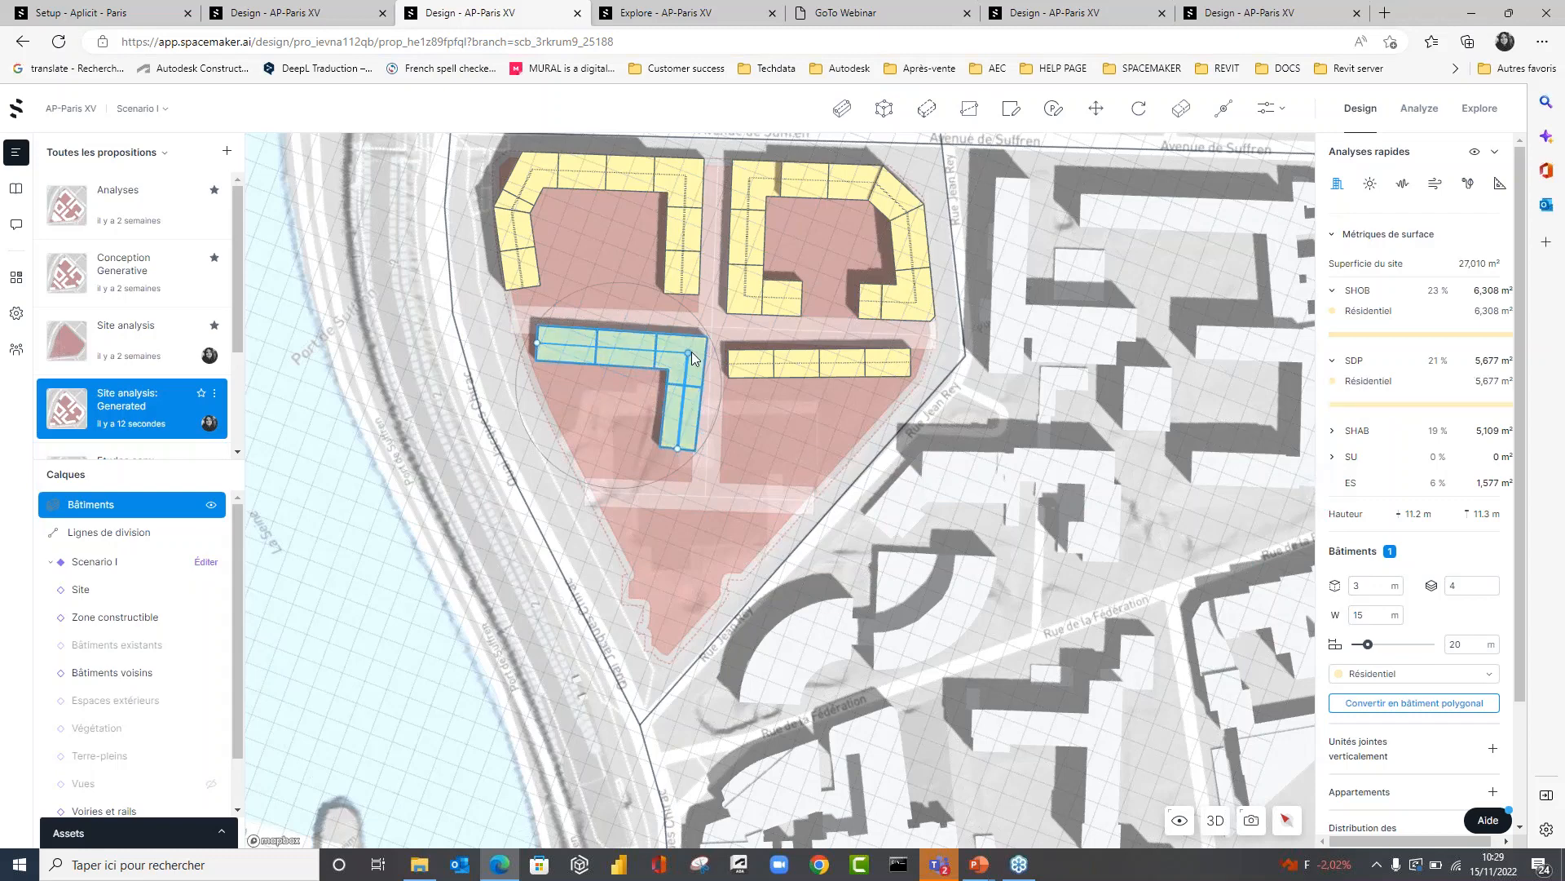
drag(688, 352, 667, 350)
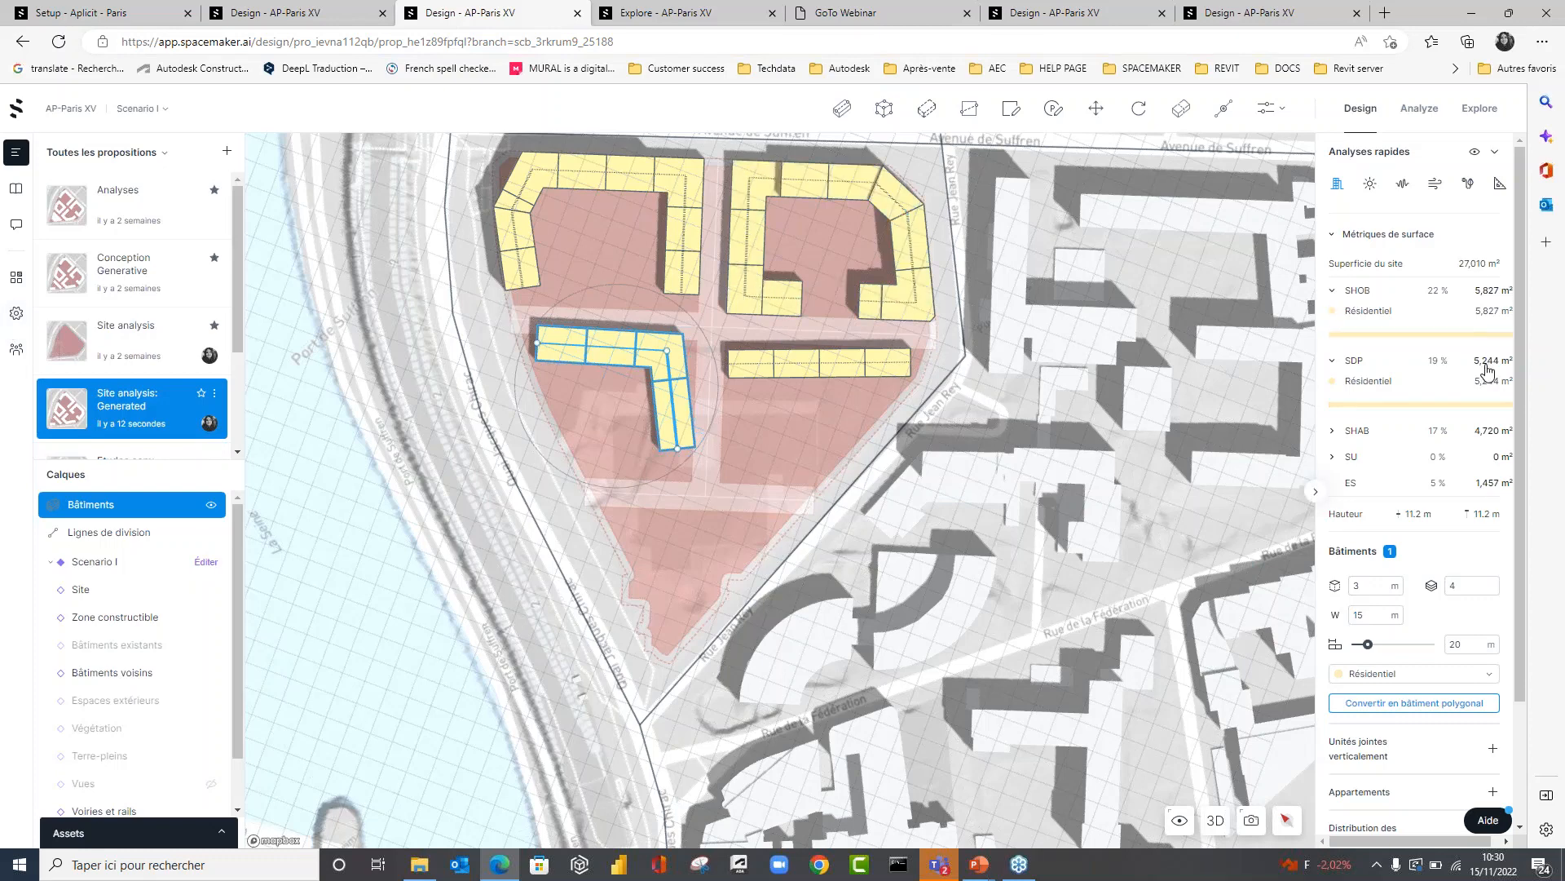
In 3D, give the ground floor of the L-shaped building's end unit nearest the quay a 5 m storey height and the Commercial function.
click(1389, 674)
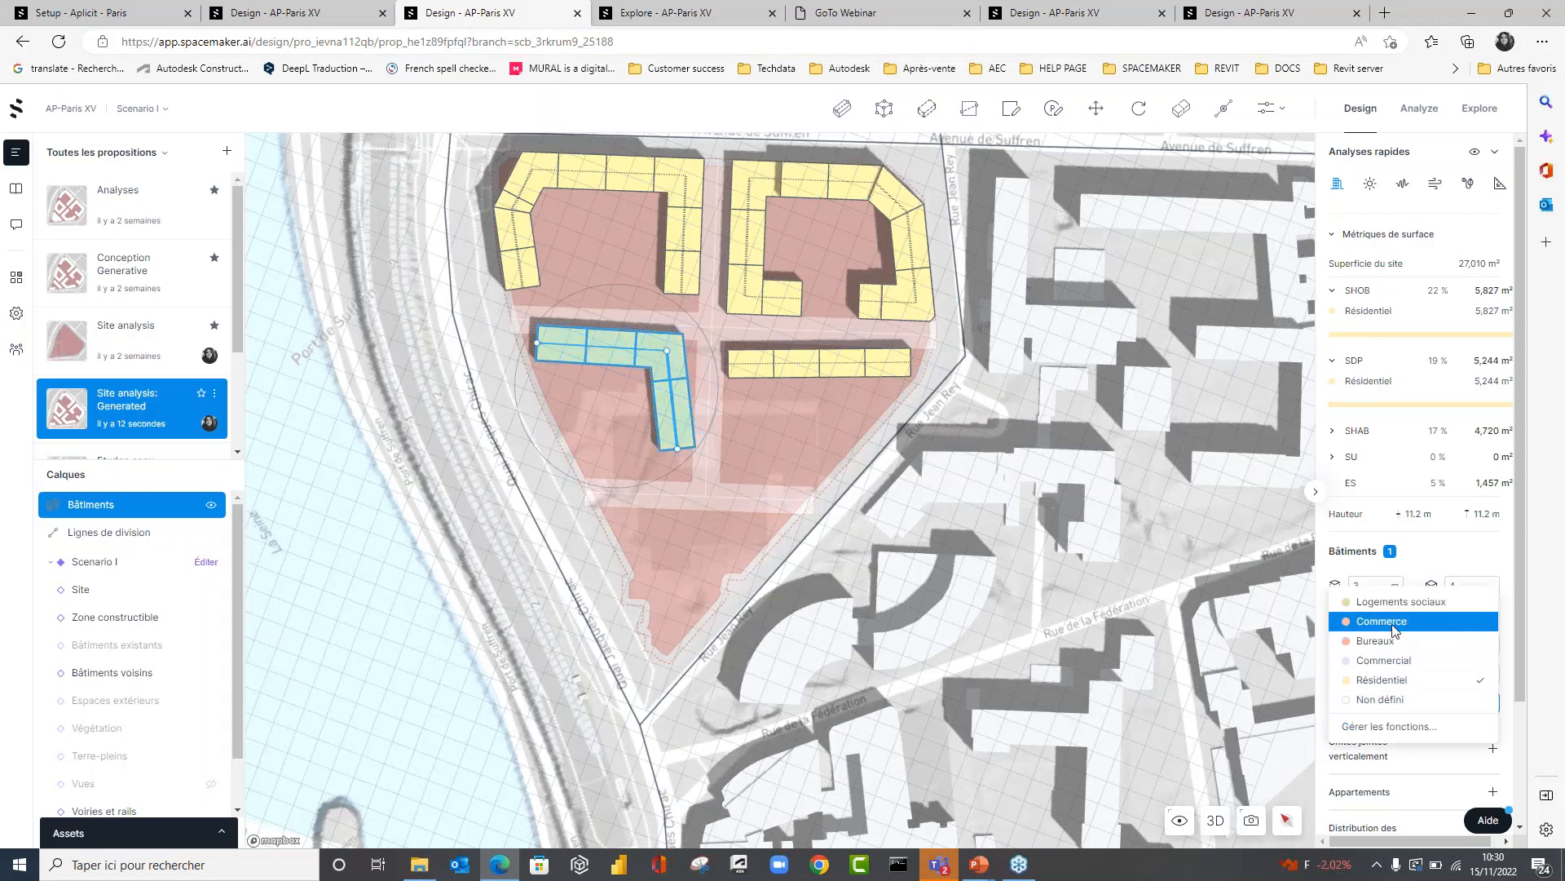
click(677, 542)
click(1215, 820)
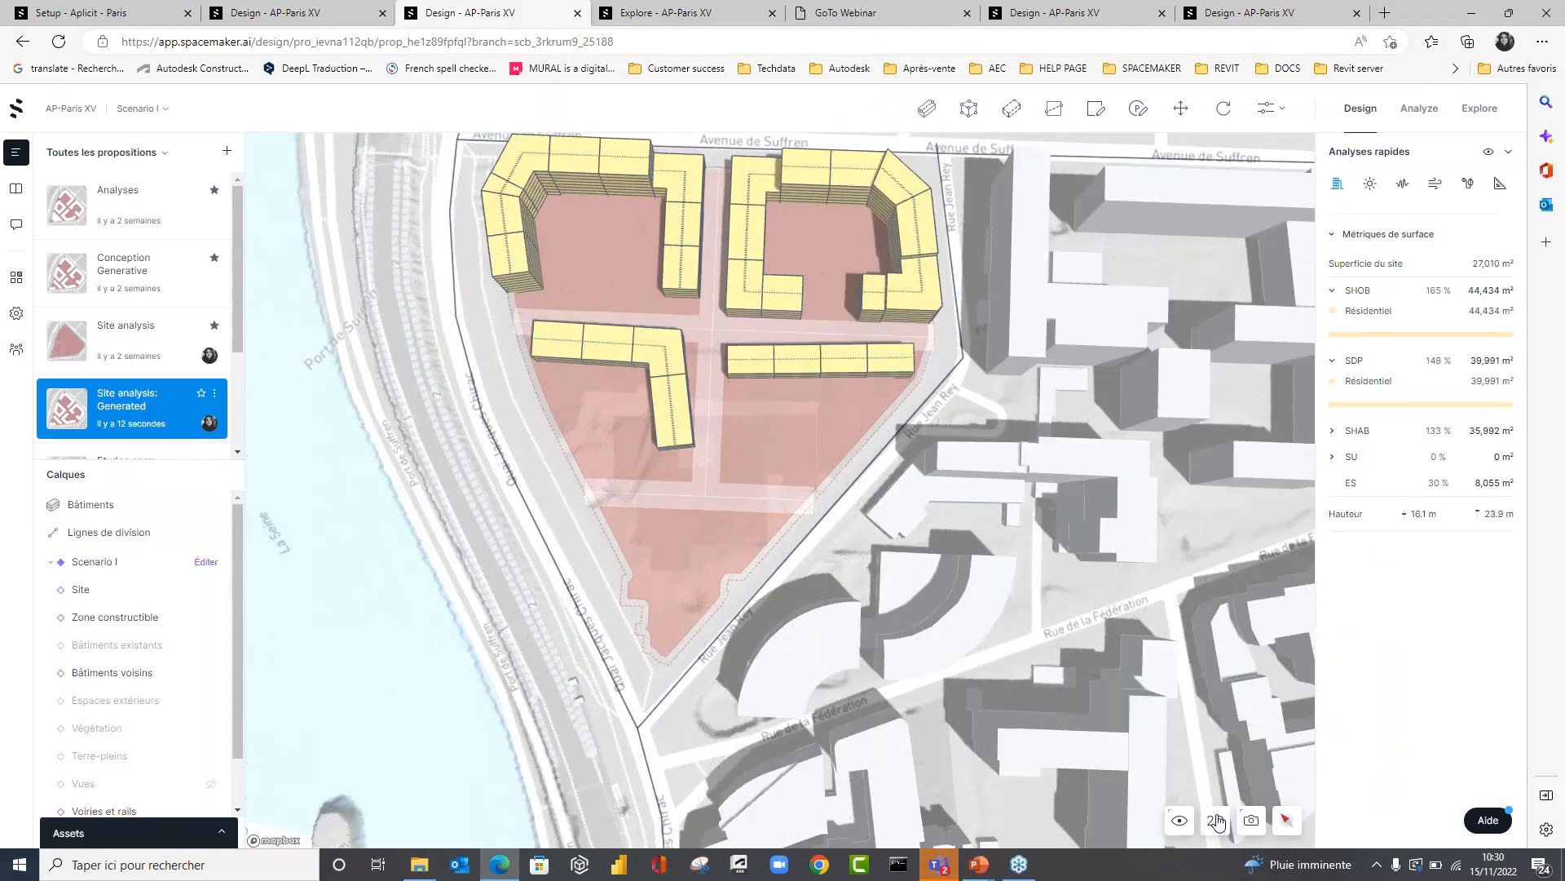
scroll(559, 538, up, 3)
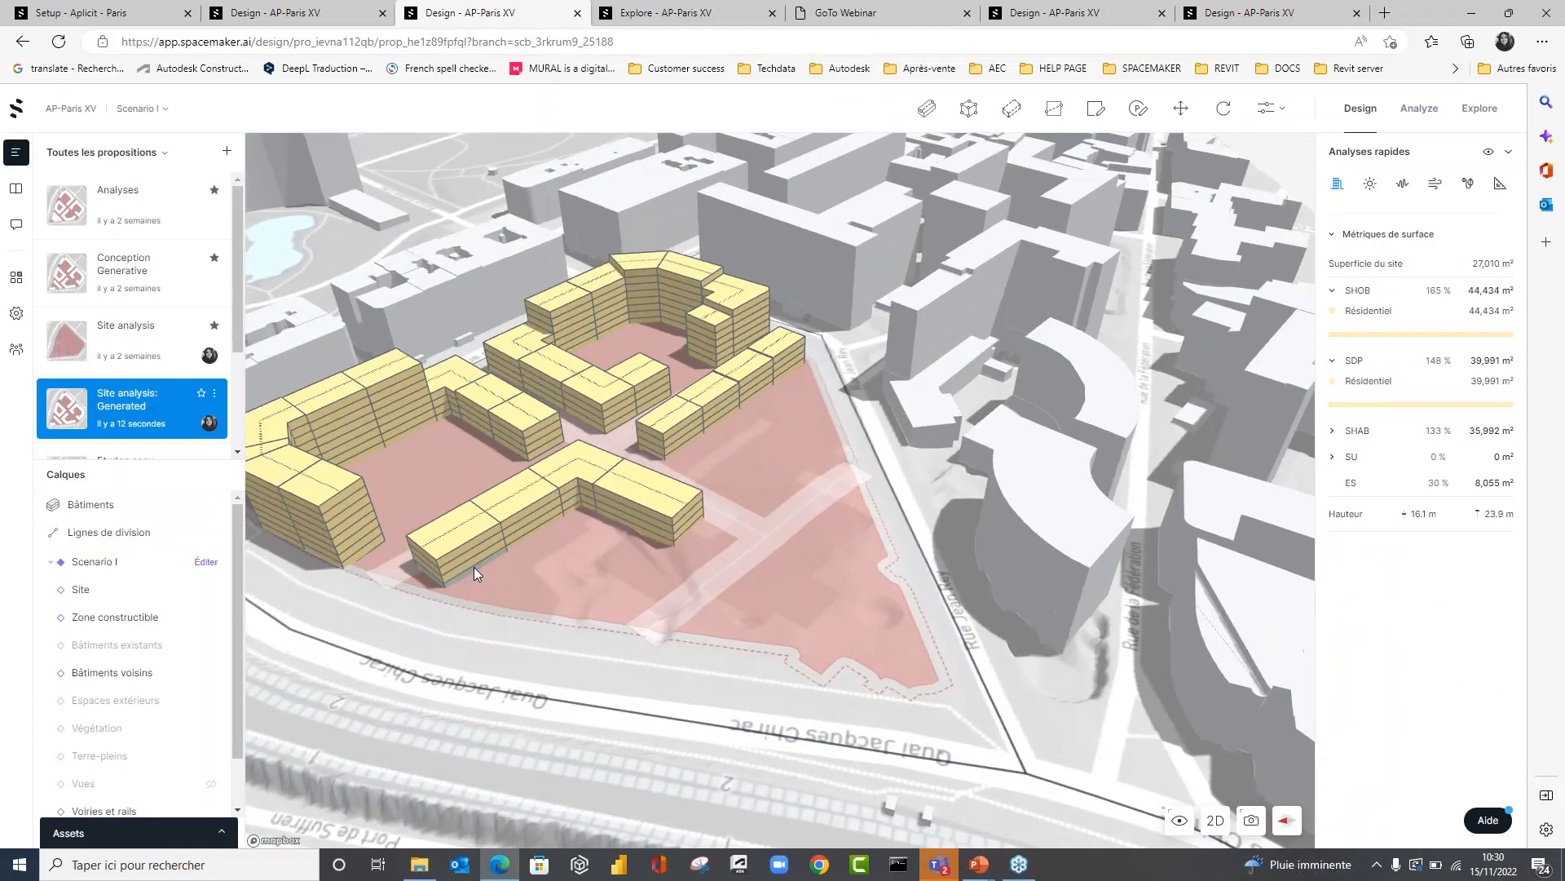
click(473, 565)
click(1393, 581)
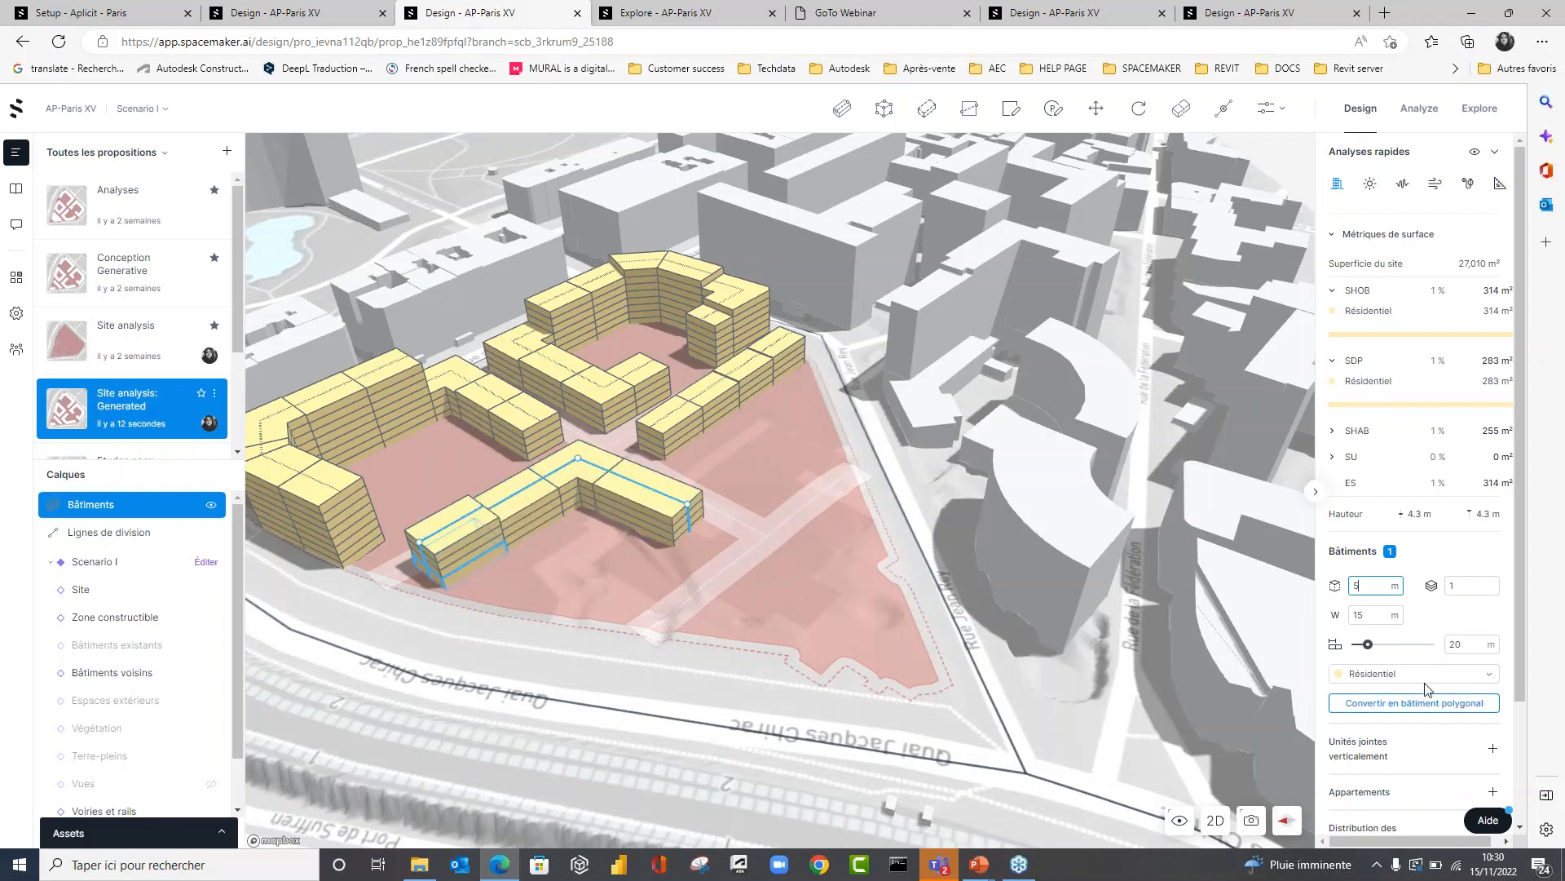
click(1370, 674)
click(1384, 661)
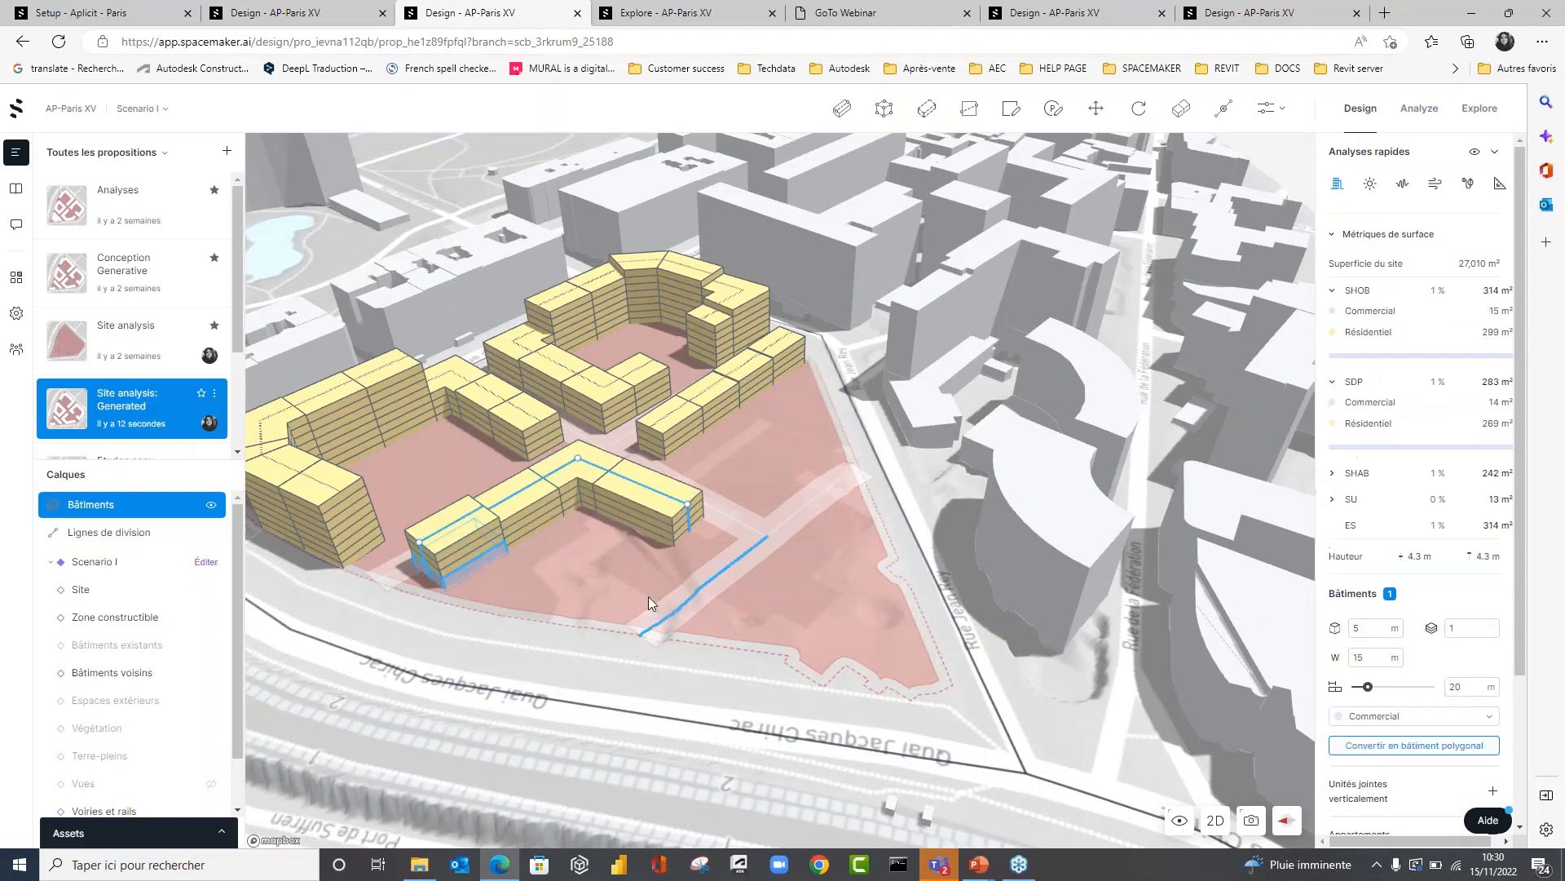
click(649, 597)
Delete the straight linear building from the Rue Jean Rey block.
right_drag(887, 644, 843, 693)
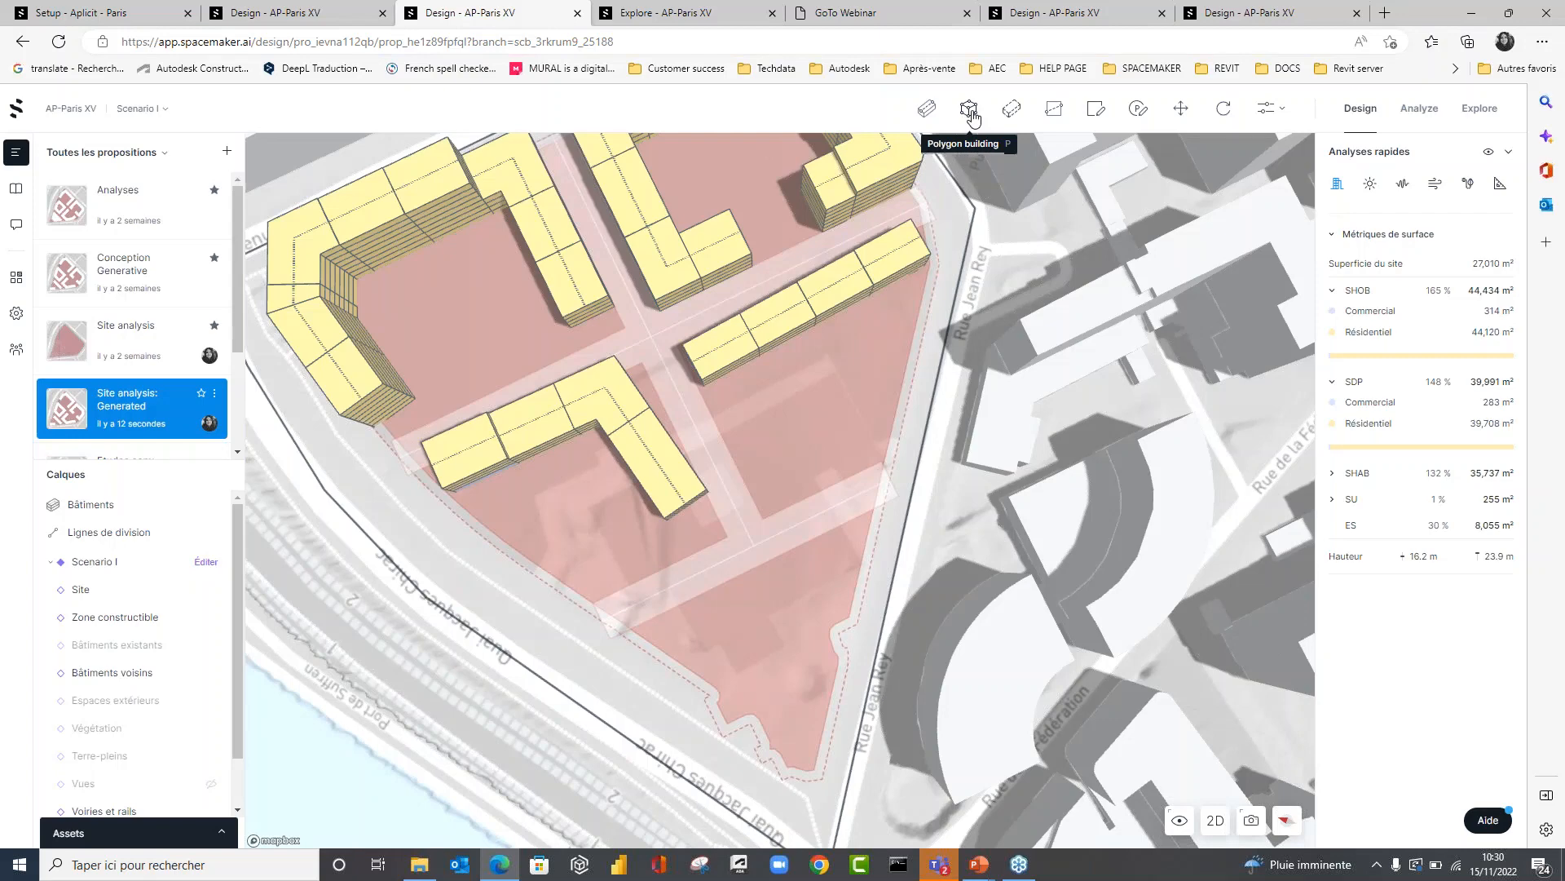
click(822, 292)
key(Delete)
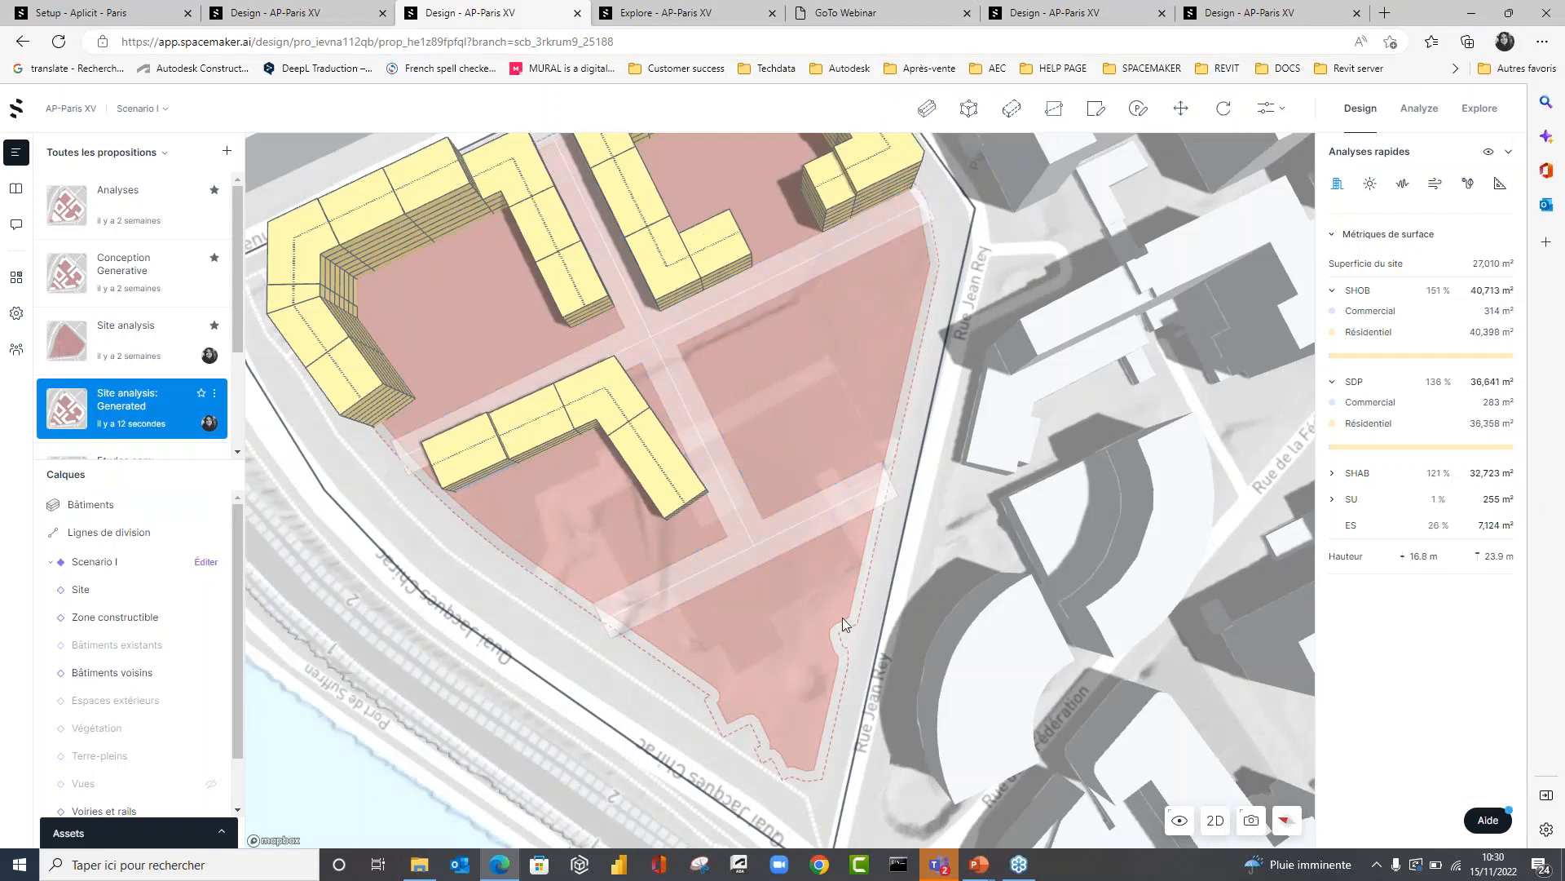
Fill the emptied Rue Jean Rey block with an automatically generated perimeter building using Auto buildings.
scroll(843, 618, down, 3)
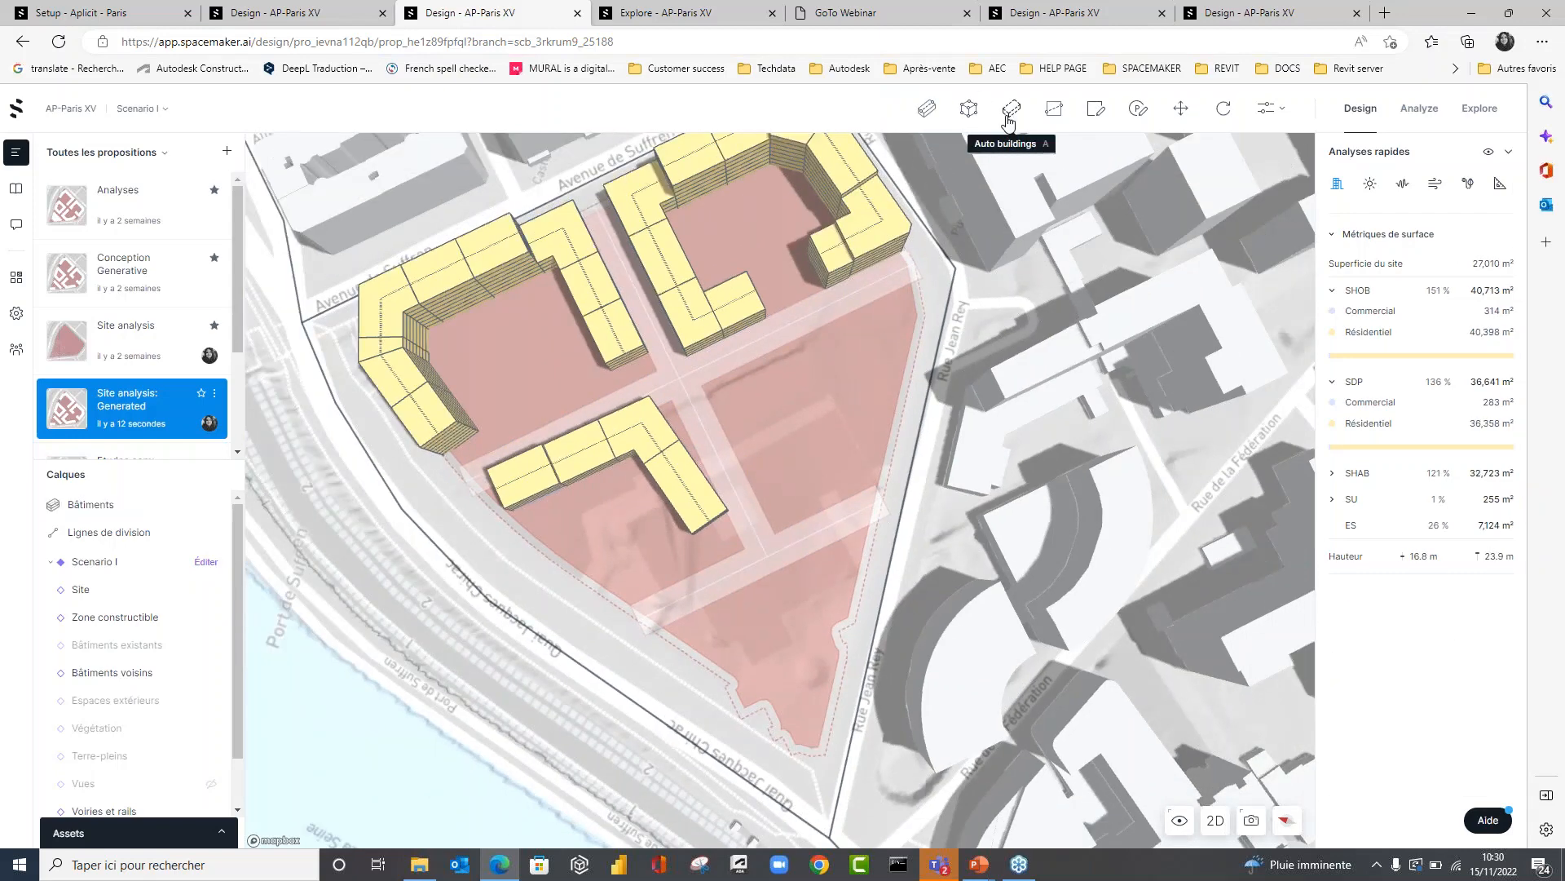
click(1008, 121)
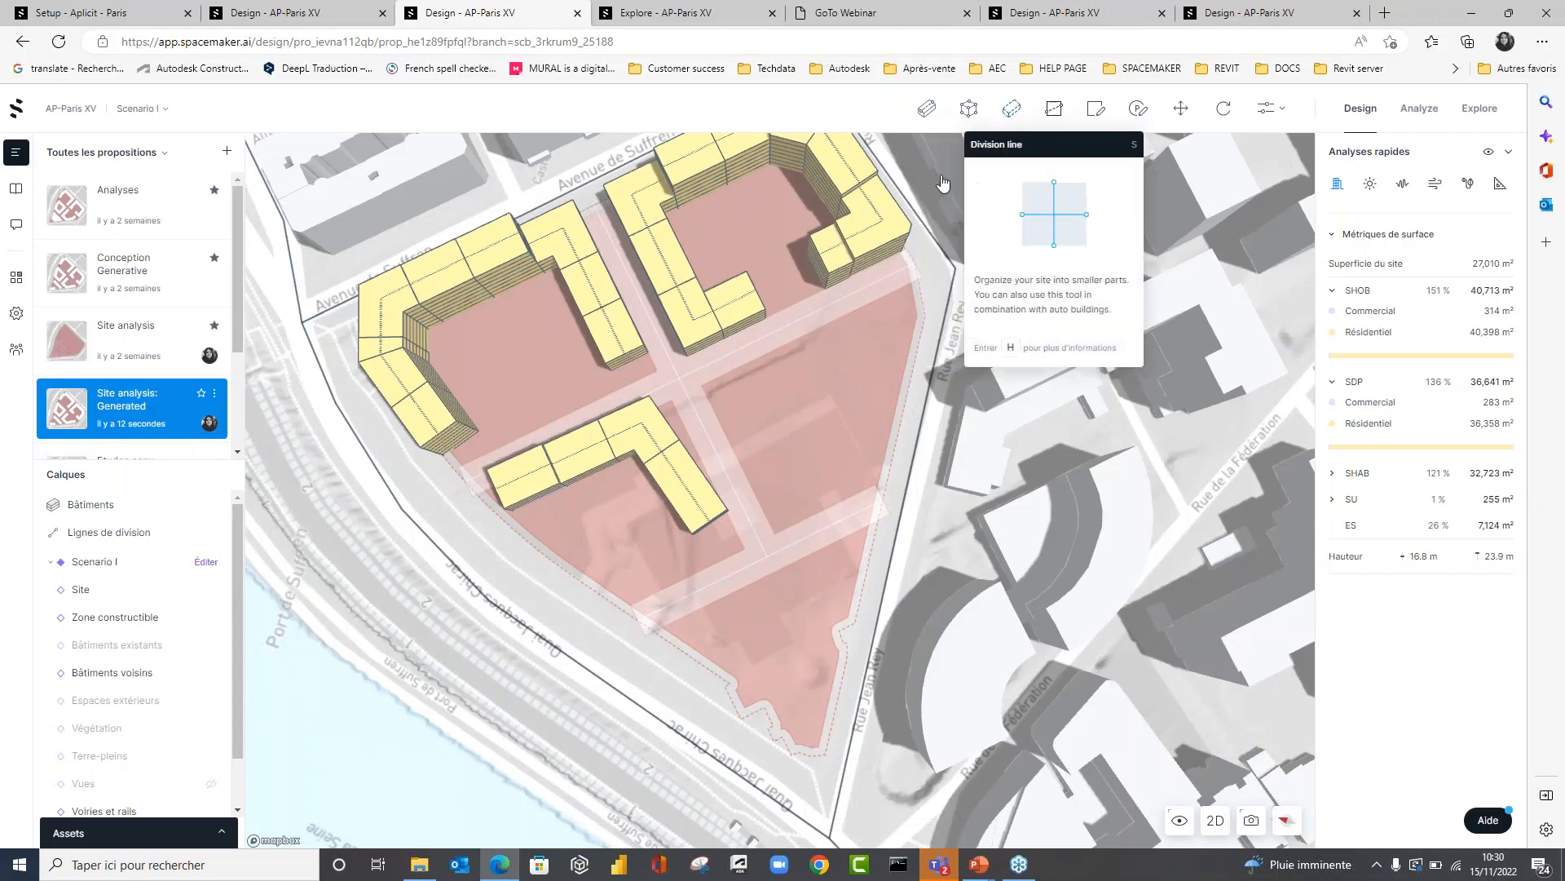
click(813, 405)
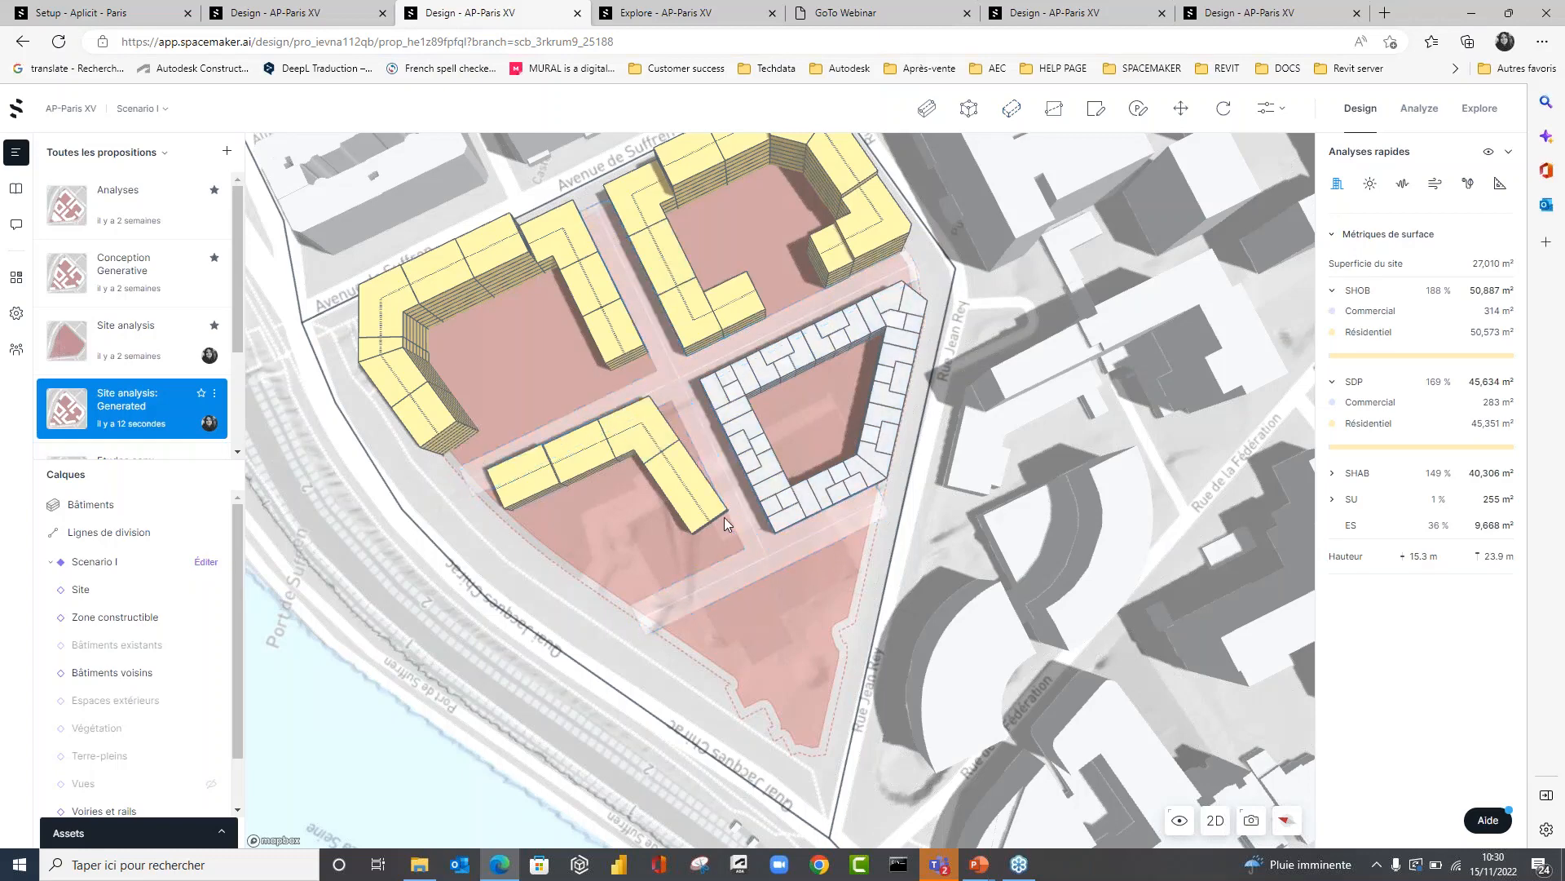
Try a 15 m width on the automatic courtyard building and set it back to 12 m.
click(781, 499)
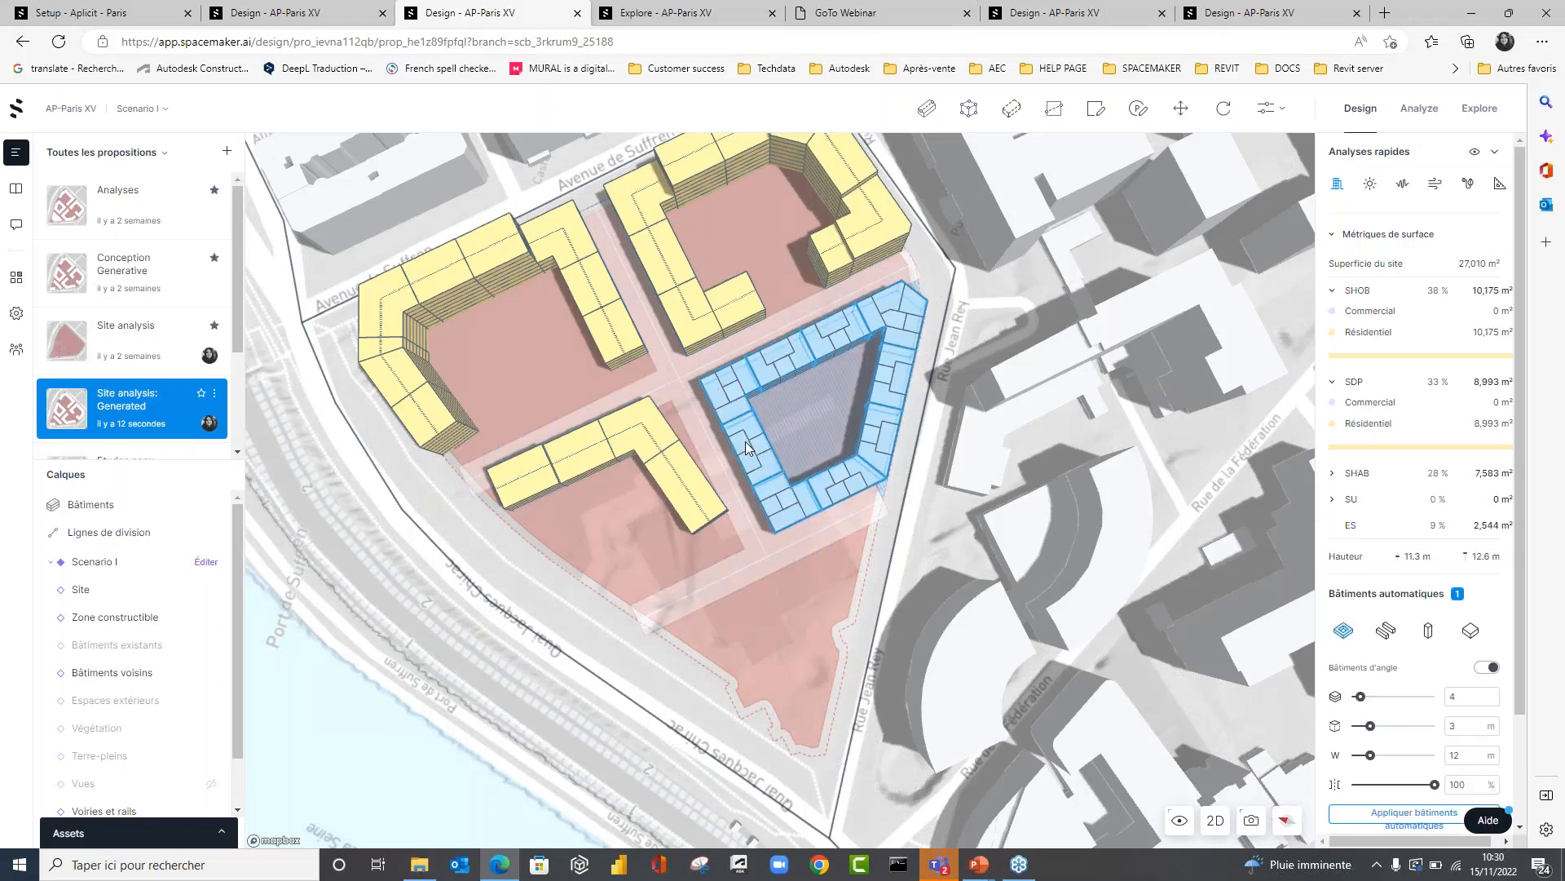
scroll(1418, 734, down, 1)
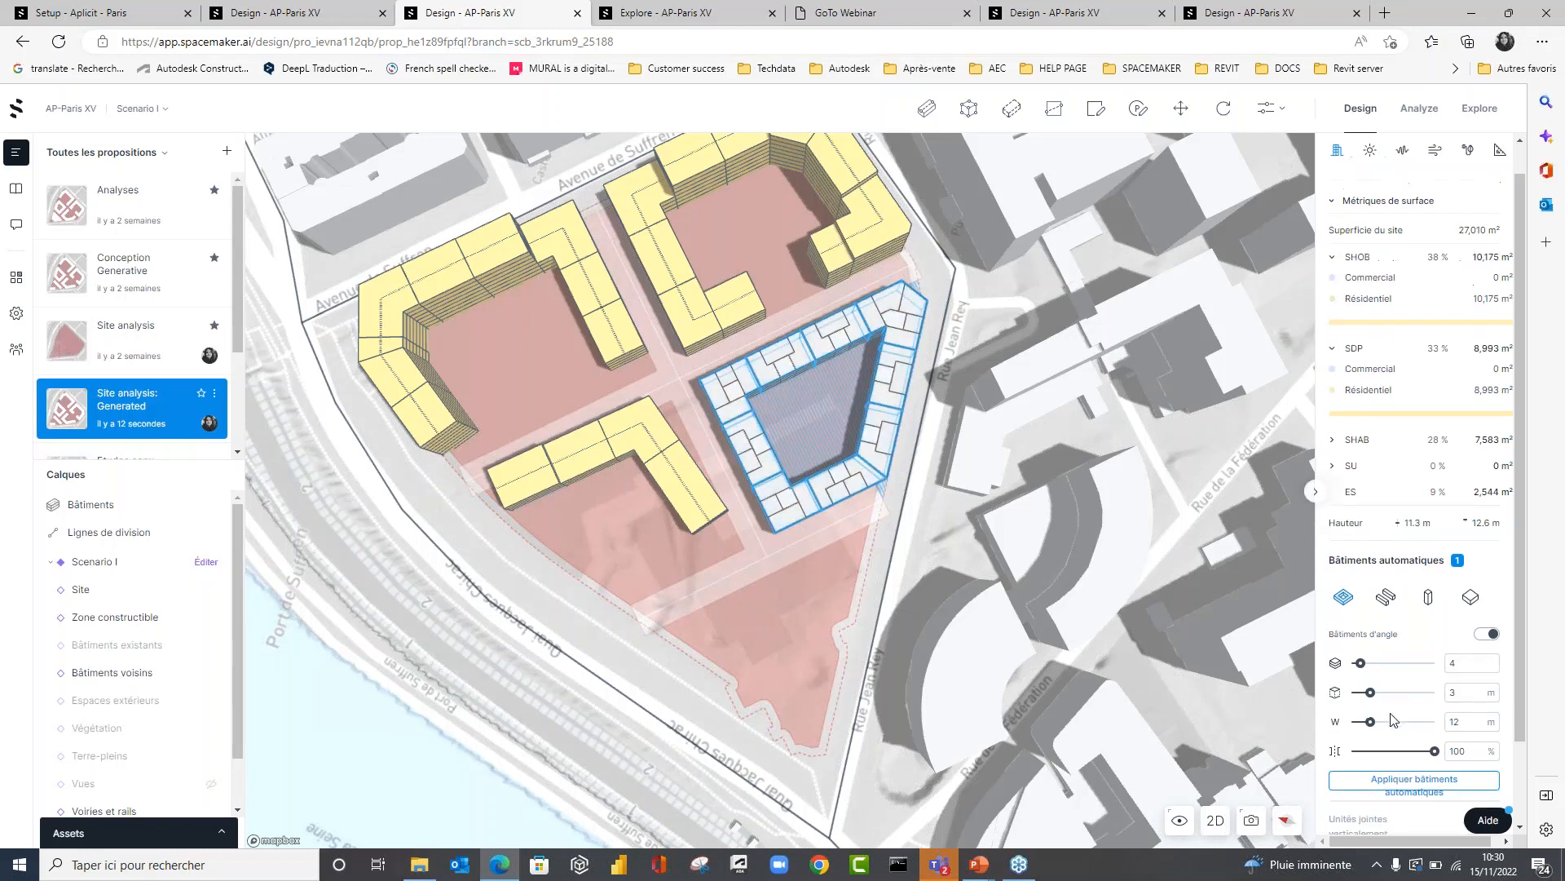
double_click(1456, 673)
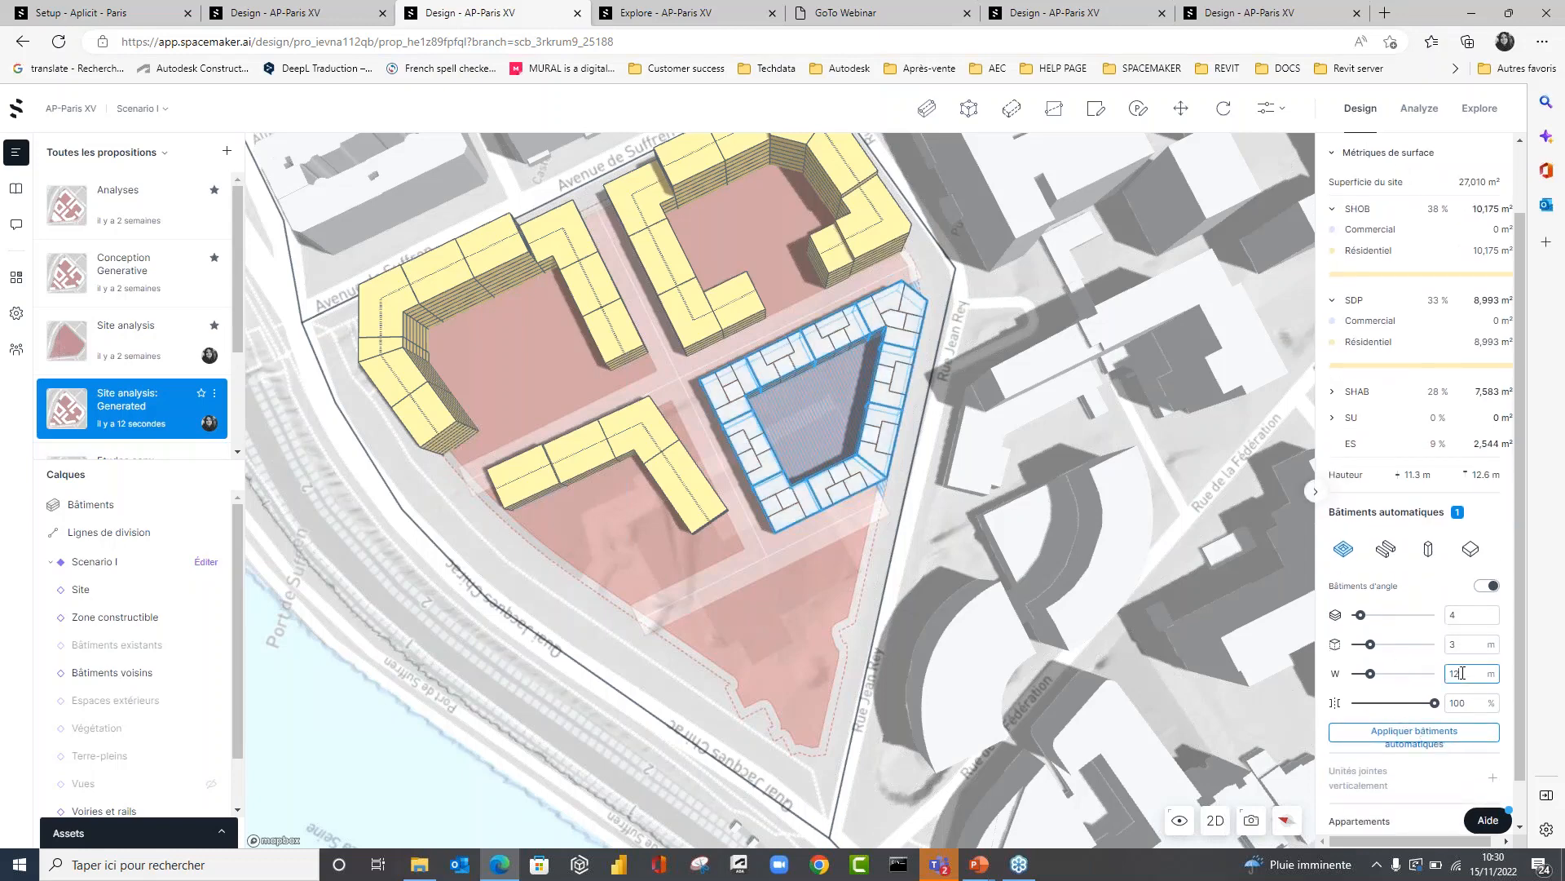
text(15)
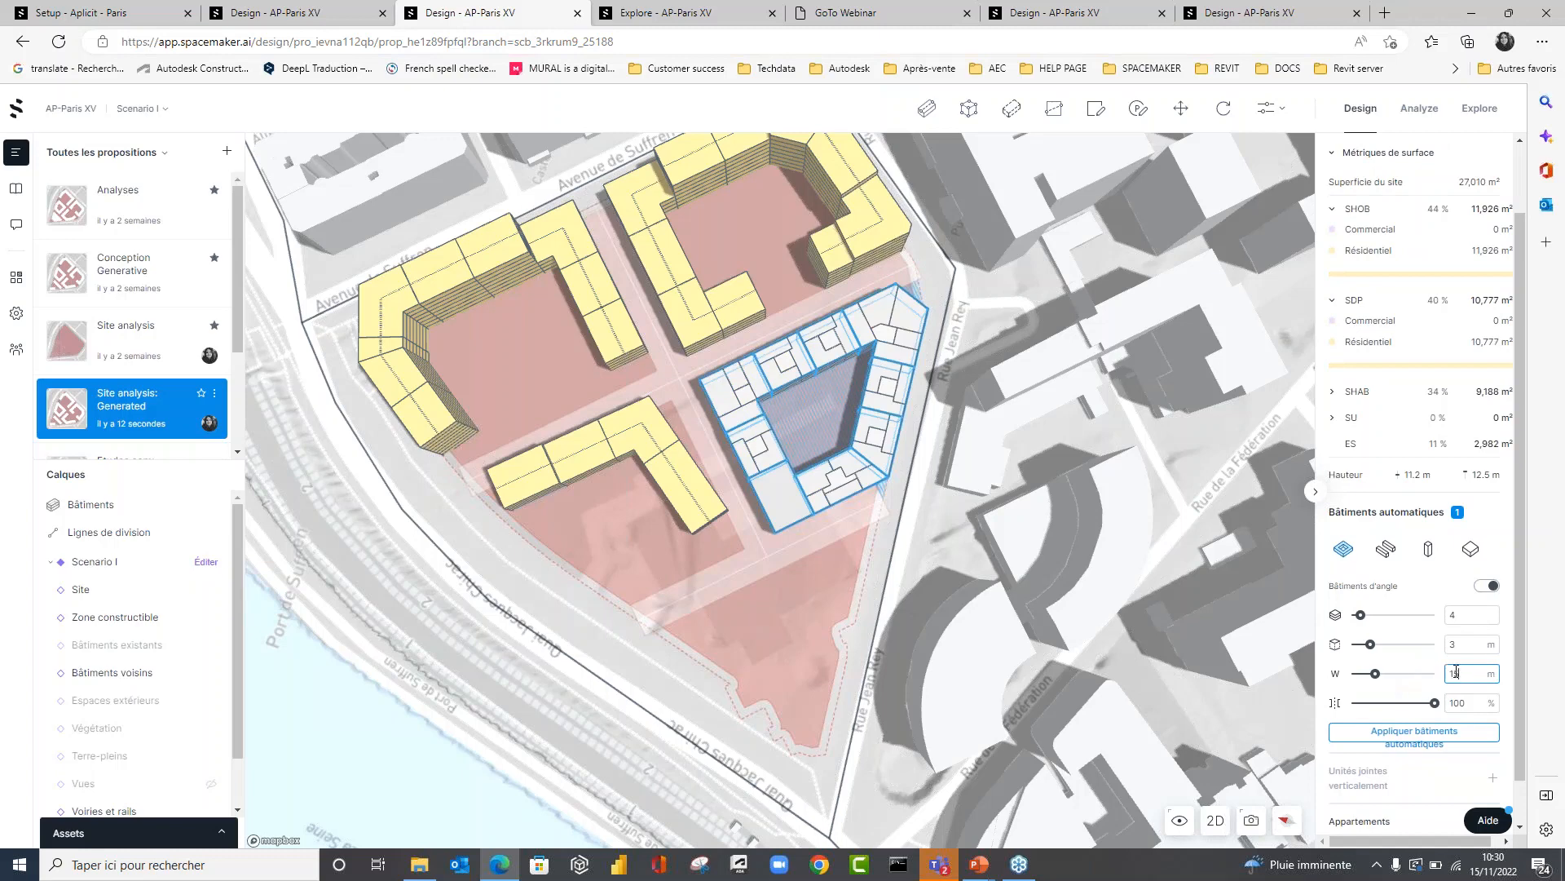
key(BackSpace)
key(BackSpace)
text(12)
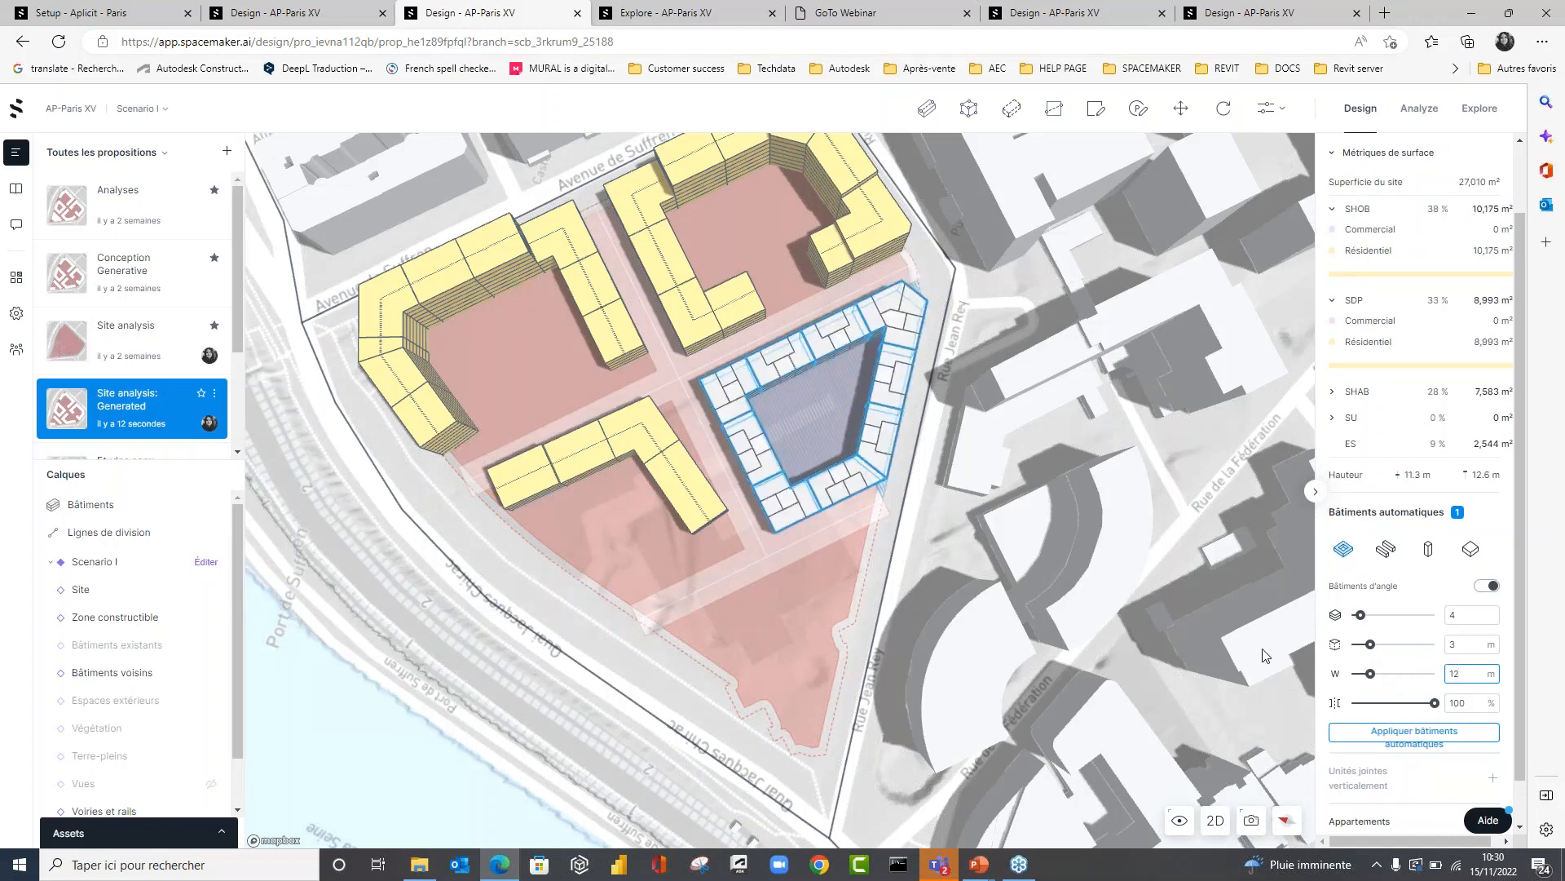
click(807, 597)
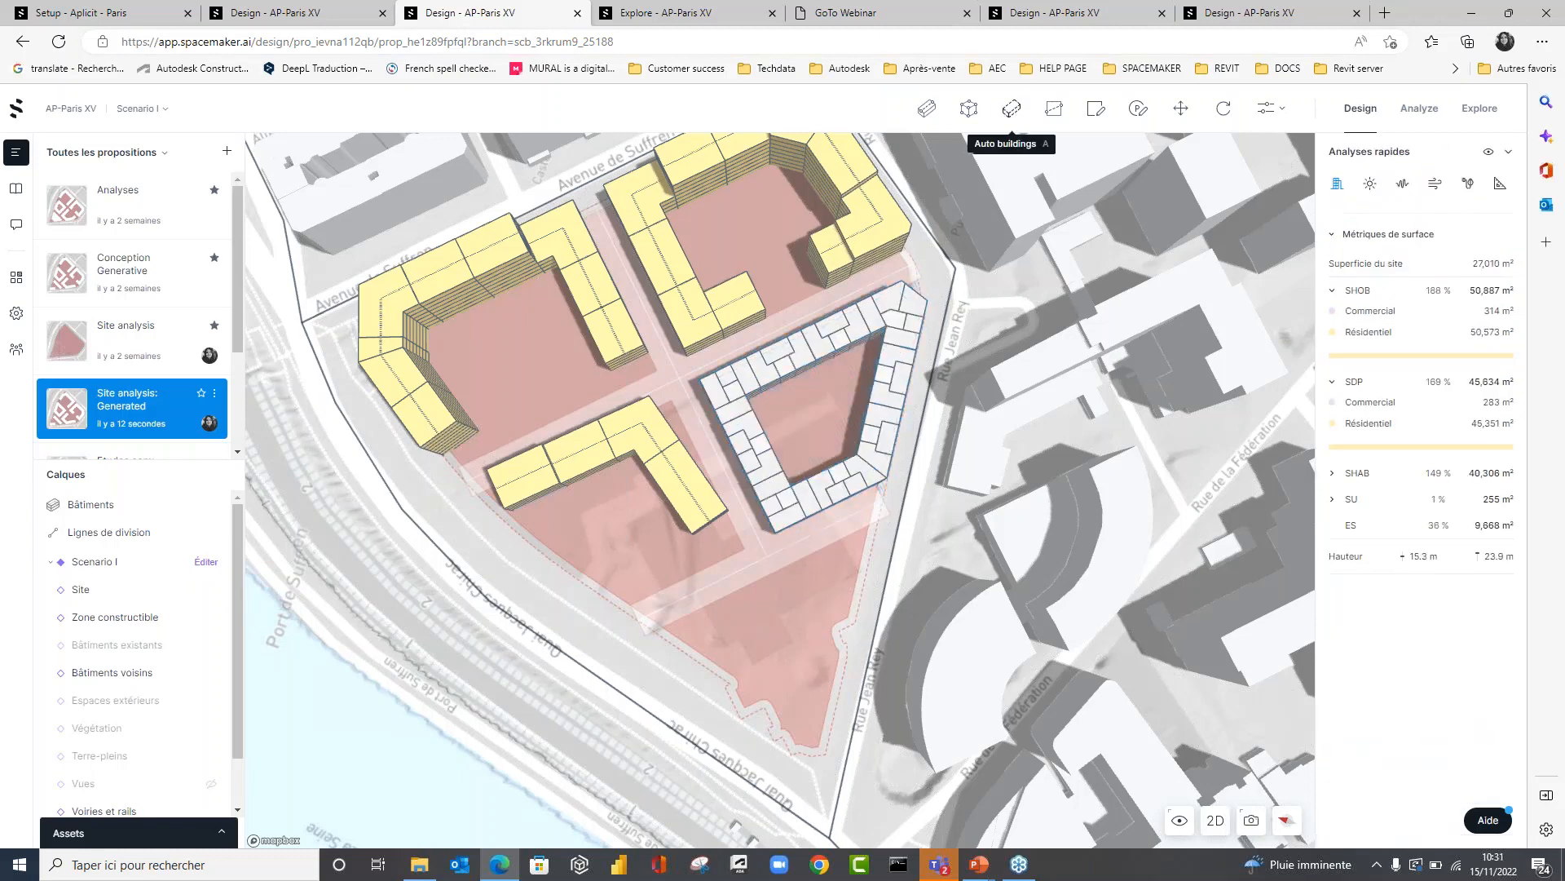
In 2D, draw a four-storey polygon building filling the empty tip between Quai Jacques Chirac and Rue Jean Rey, with a 20 m edge at its narrow end.
click(969, 112)
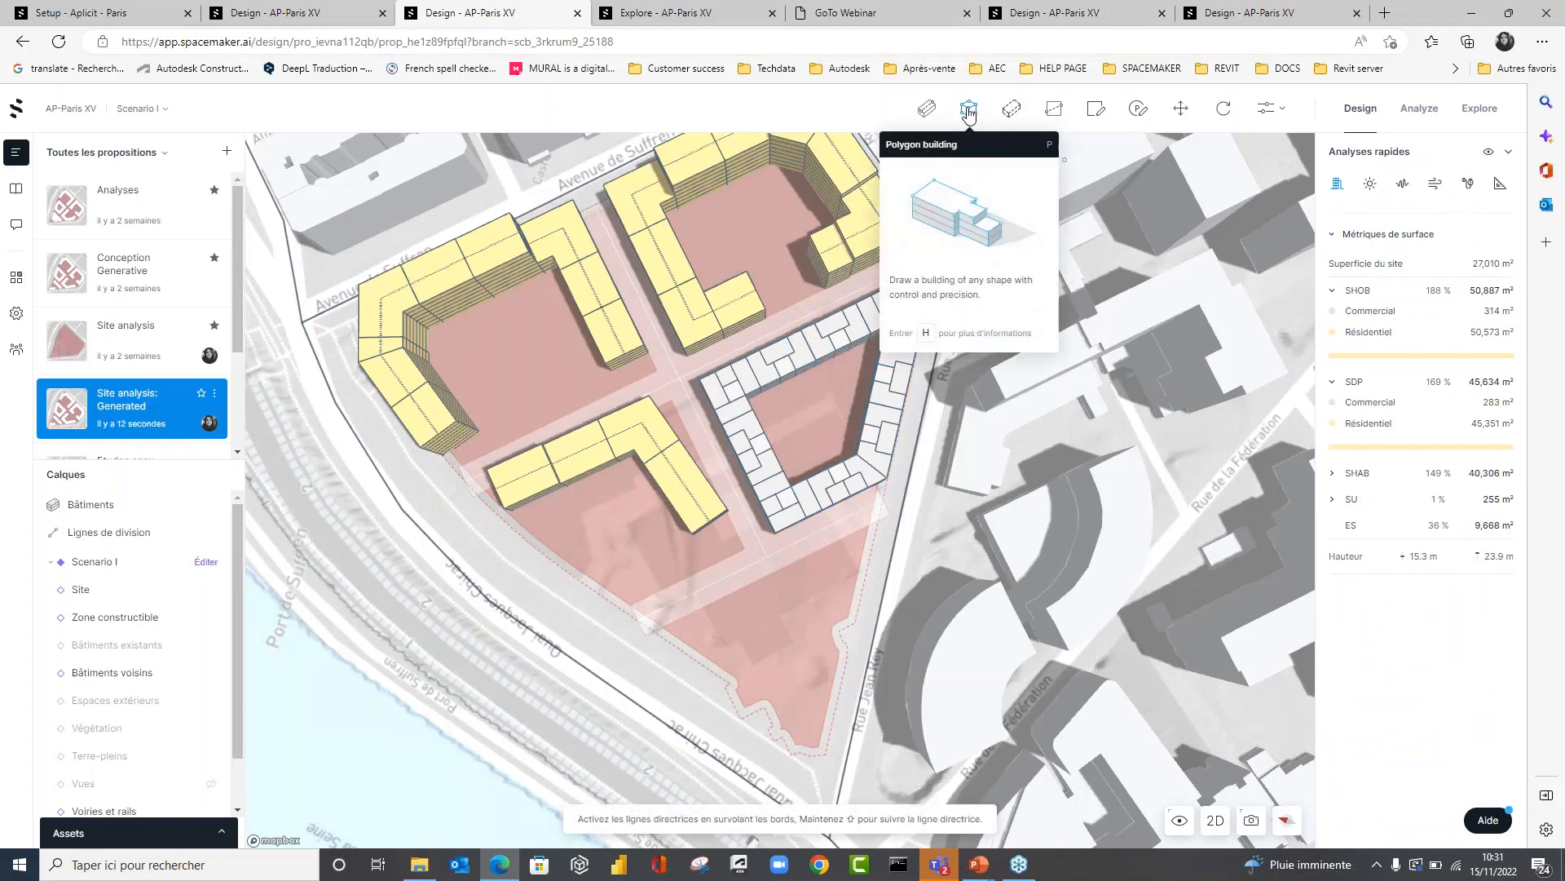
scroll(742, 688, down, 3)
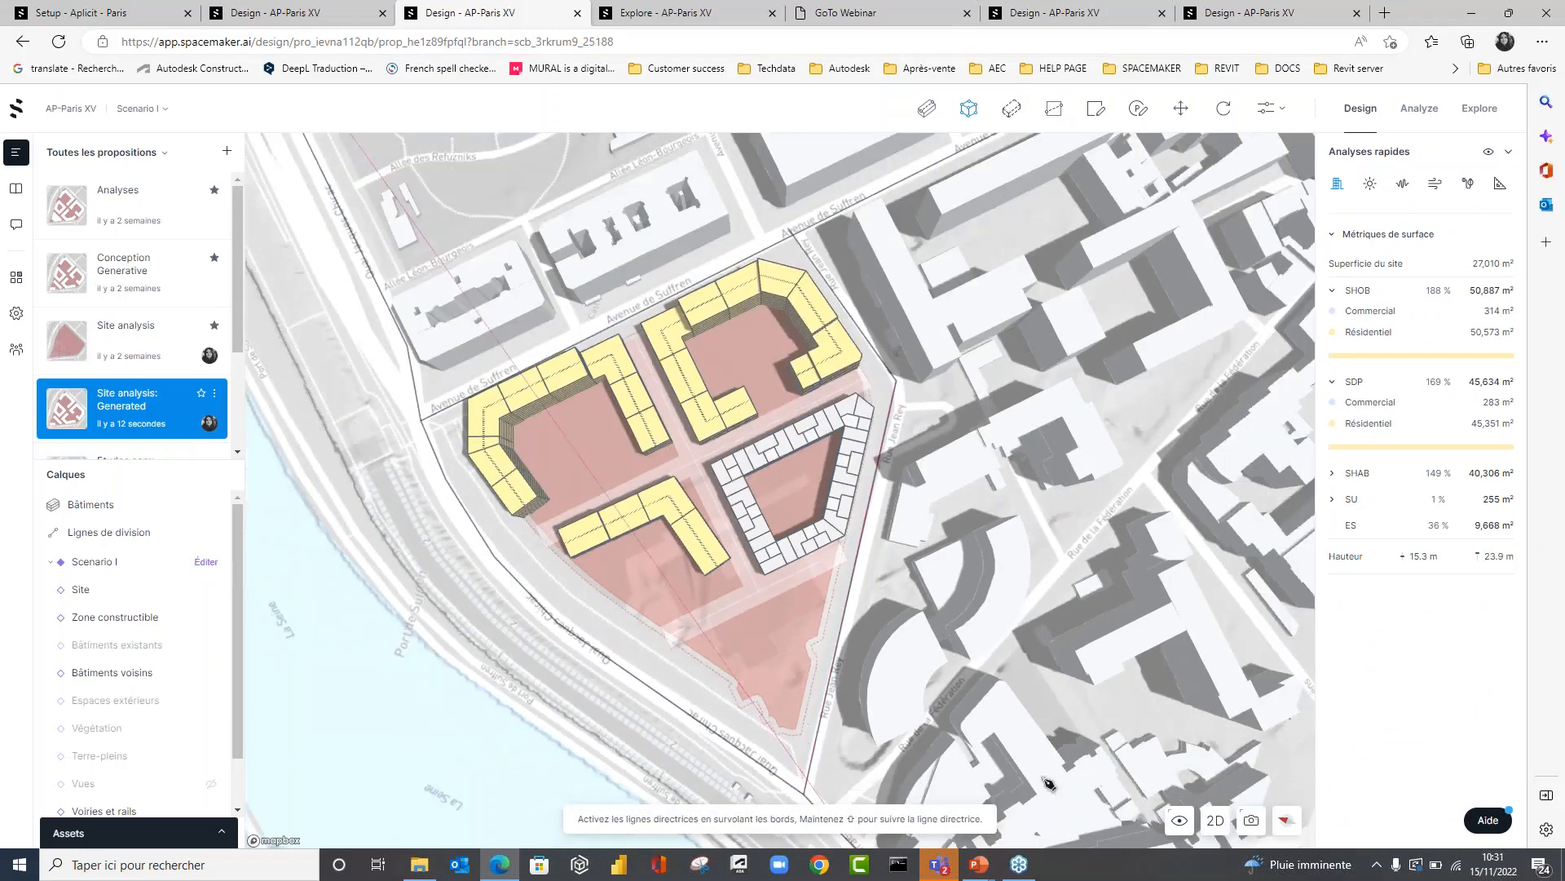
click(1215, 820)
scroll(654, 617, up, 5)
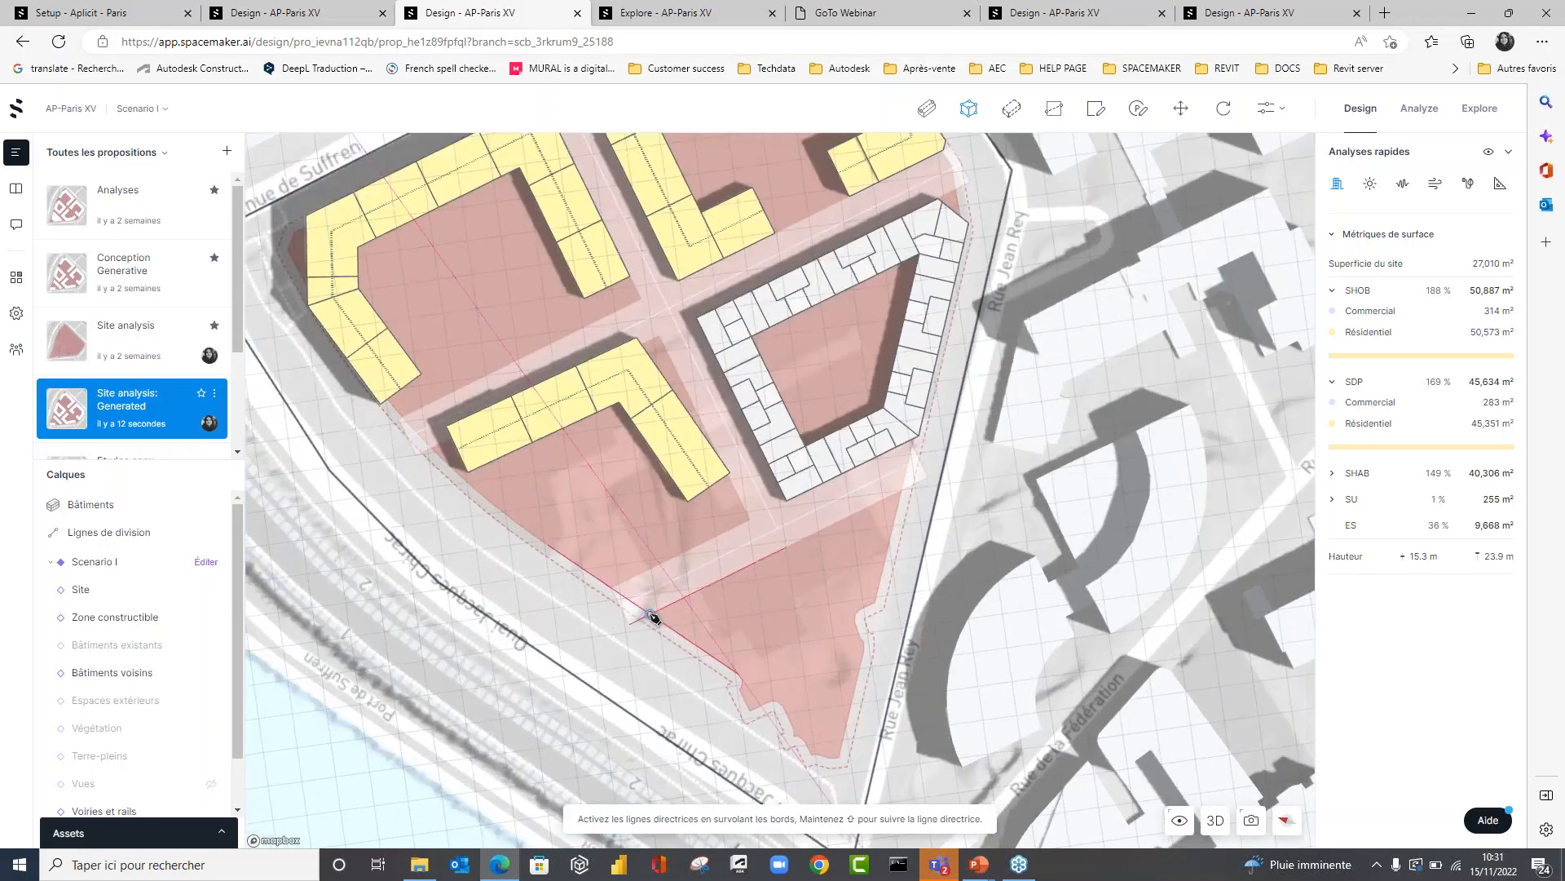
click(649, 614)
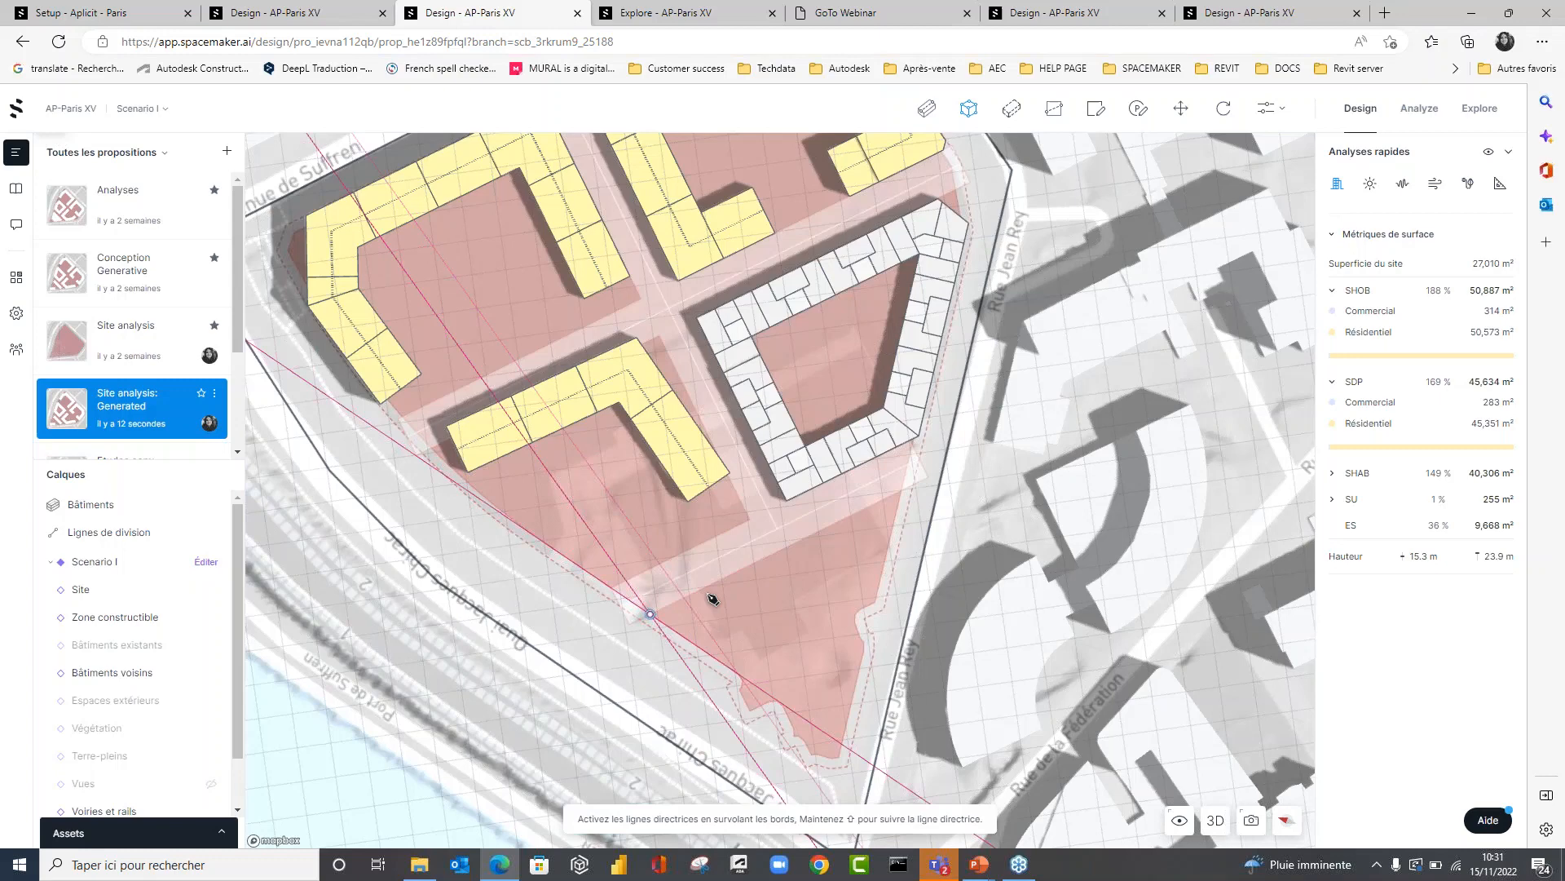
click(902, 491)
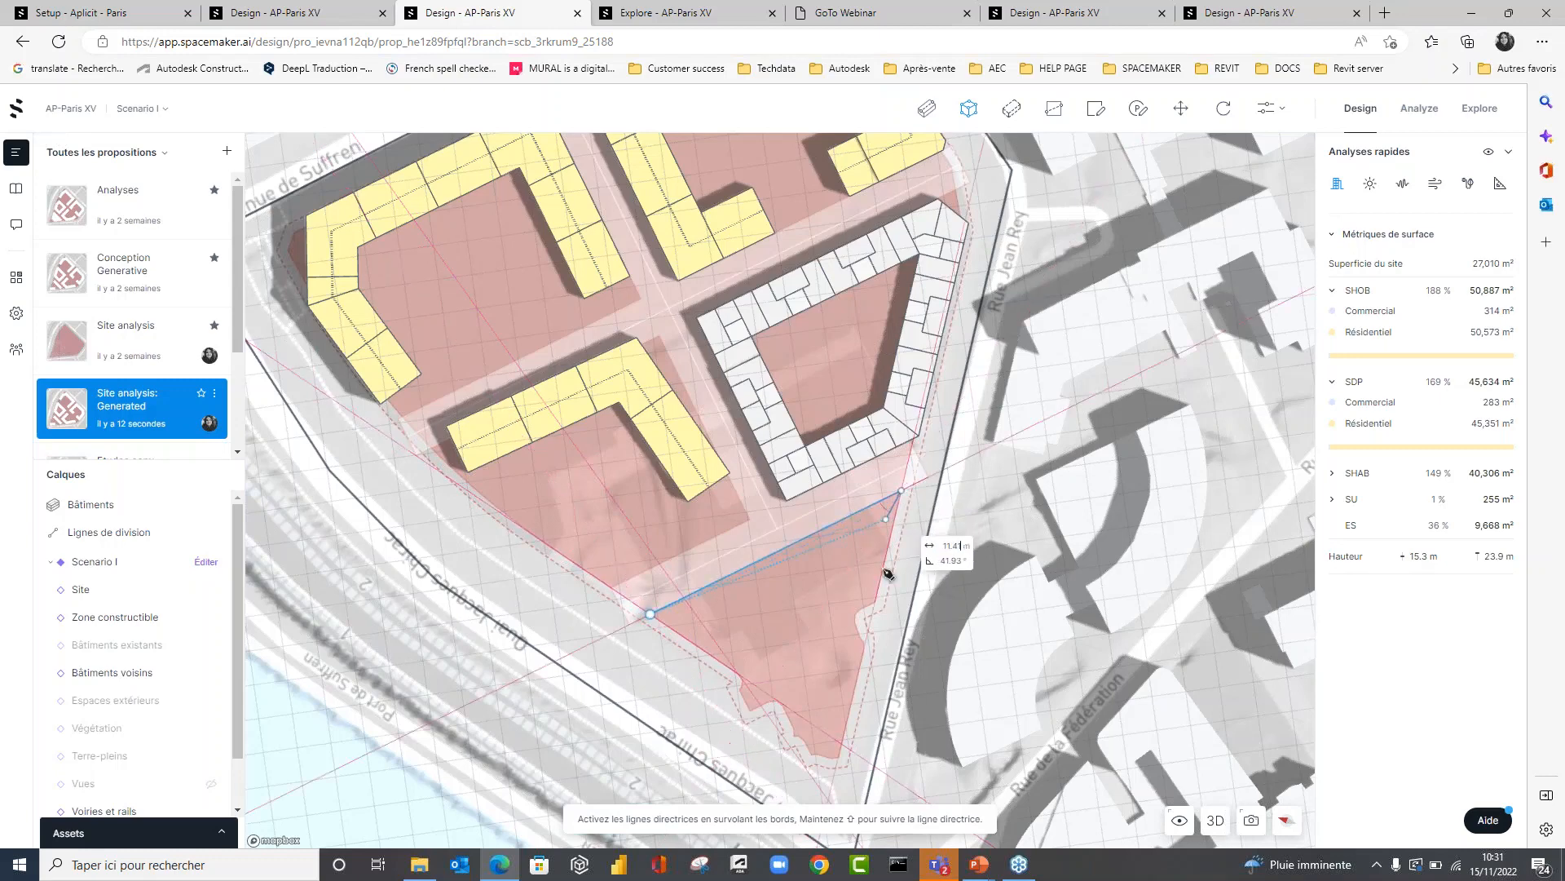
click(849, 711)
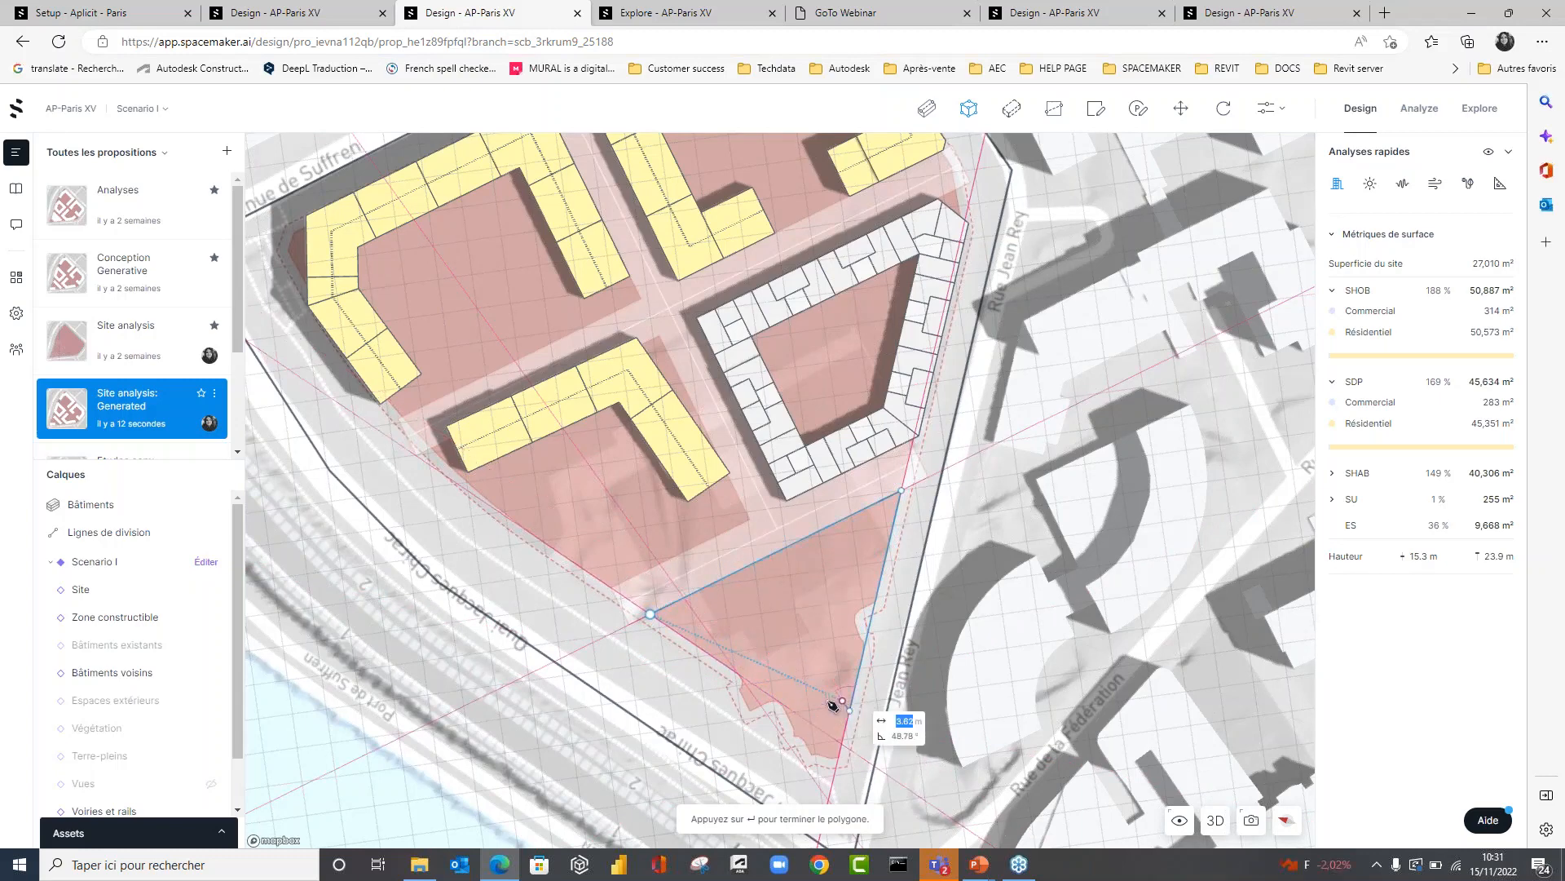
click(669, 628)
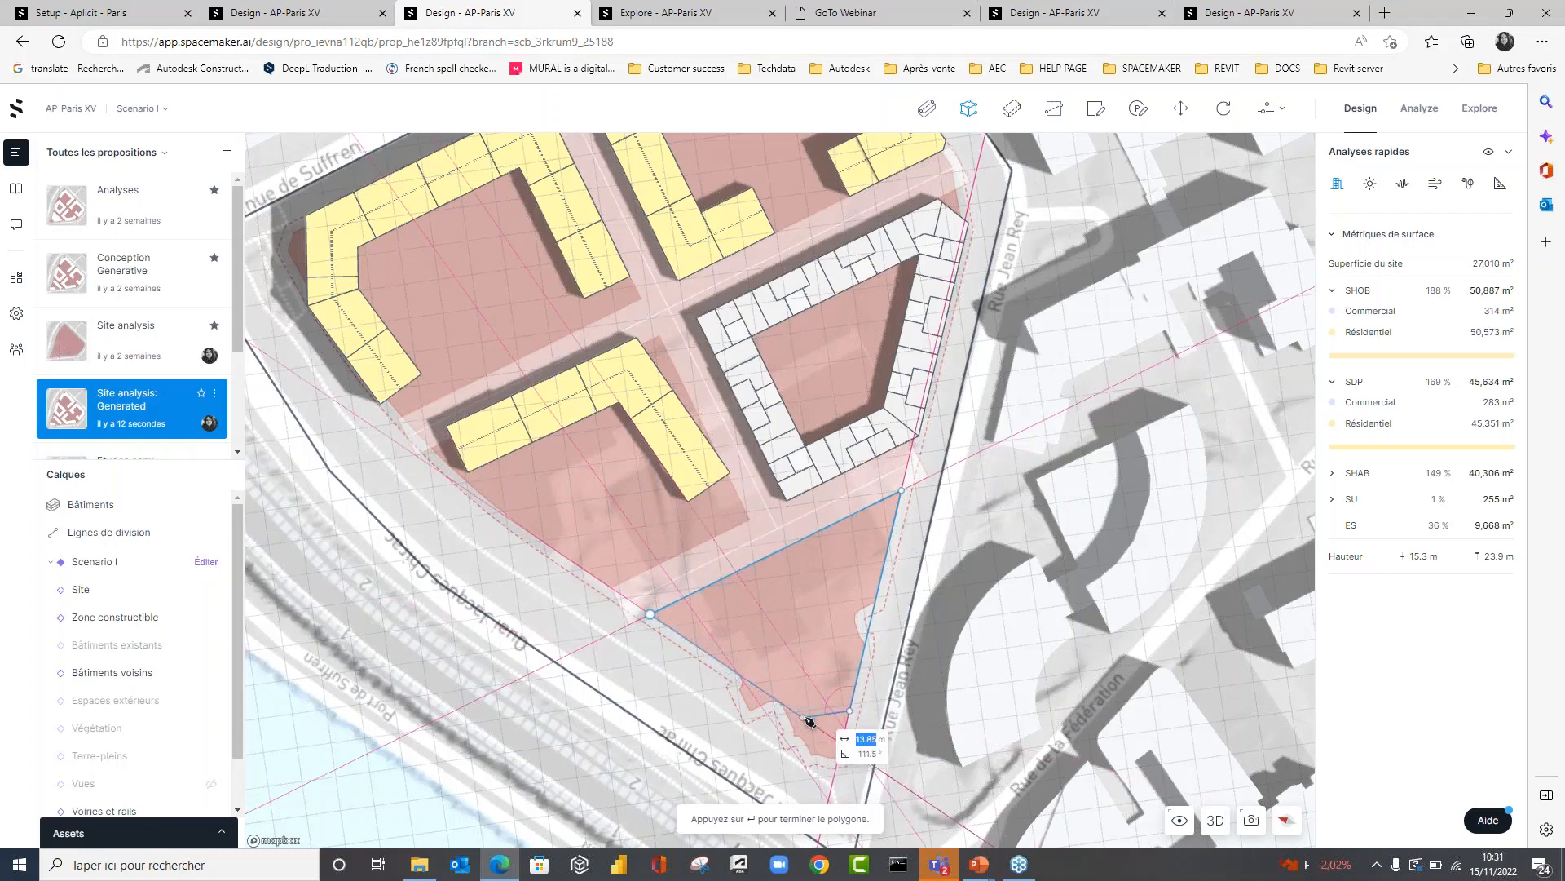
text(20)
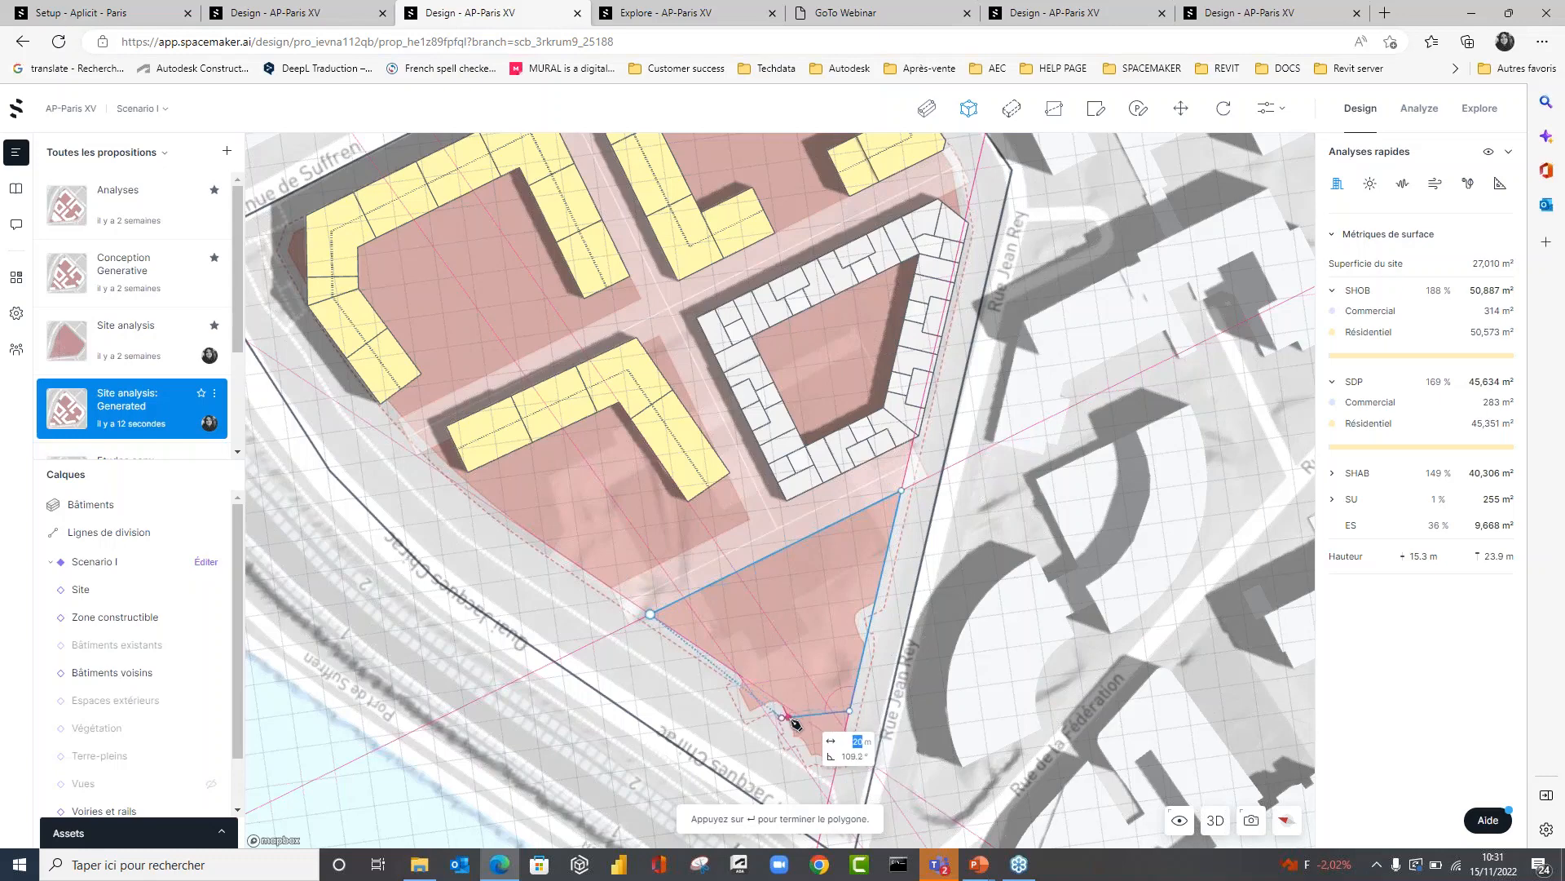
key(Return)
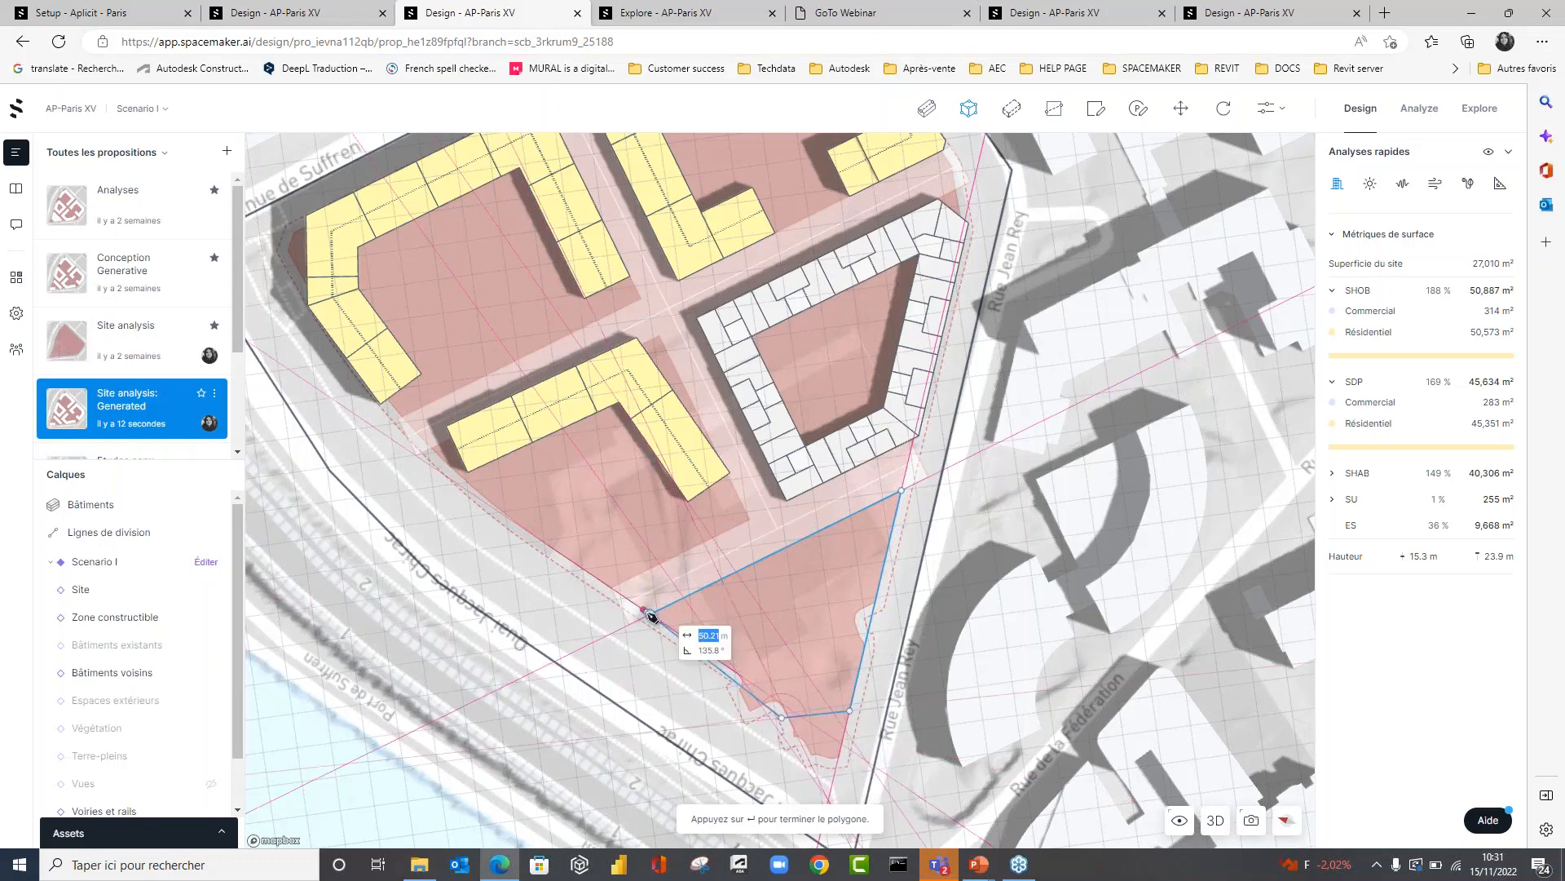
click(650, 613)
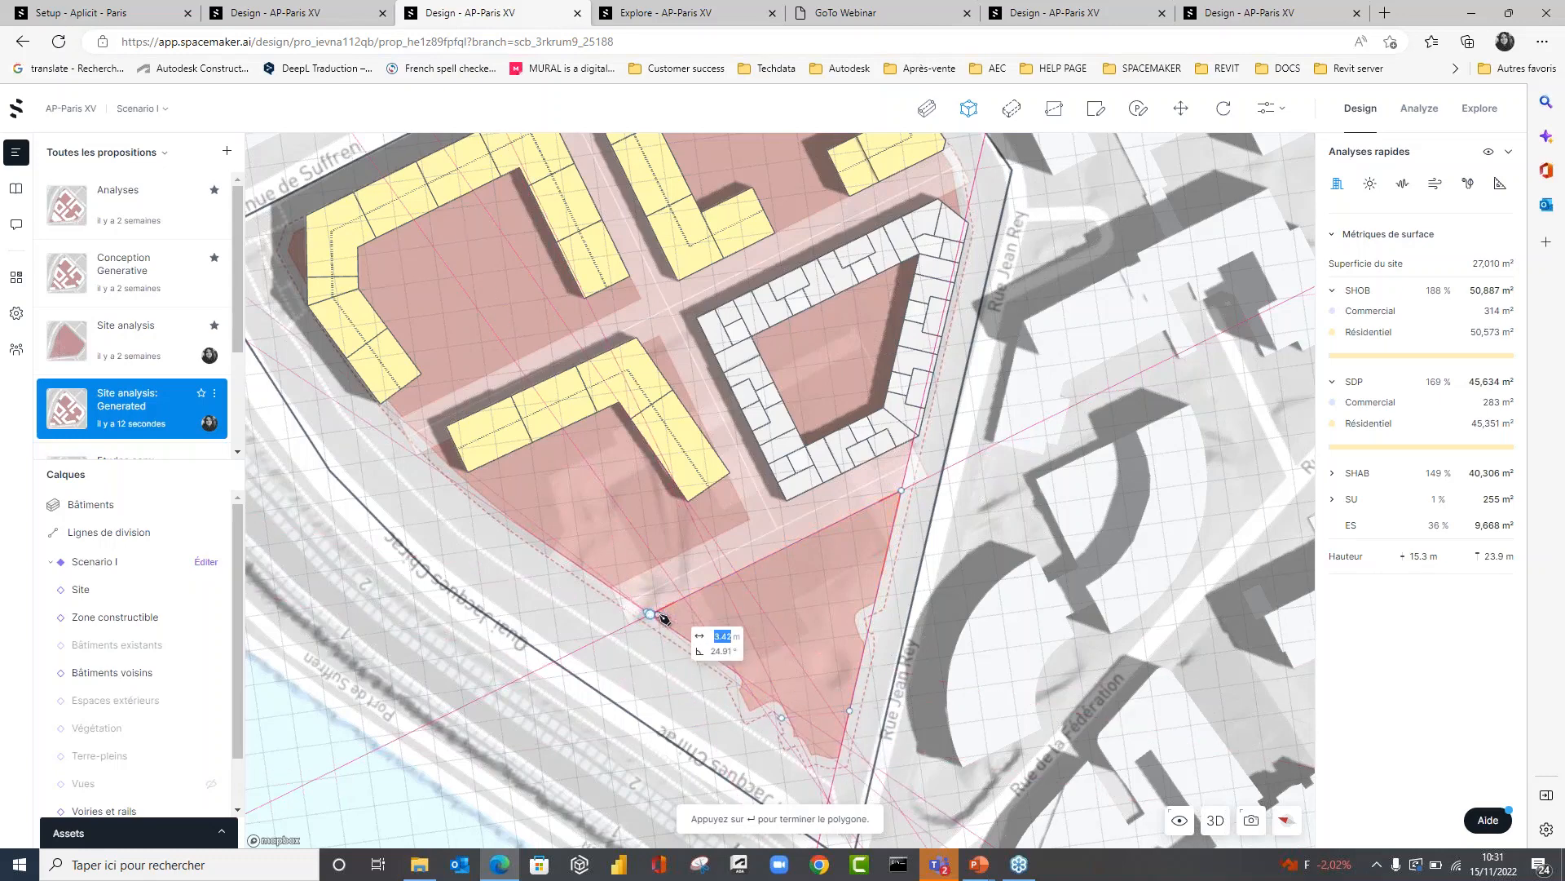
key(Return)
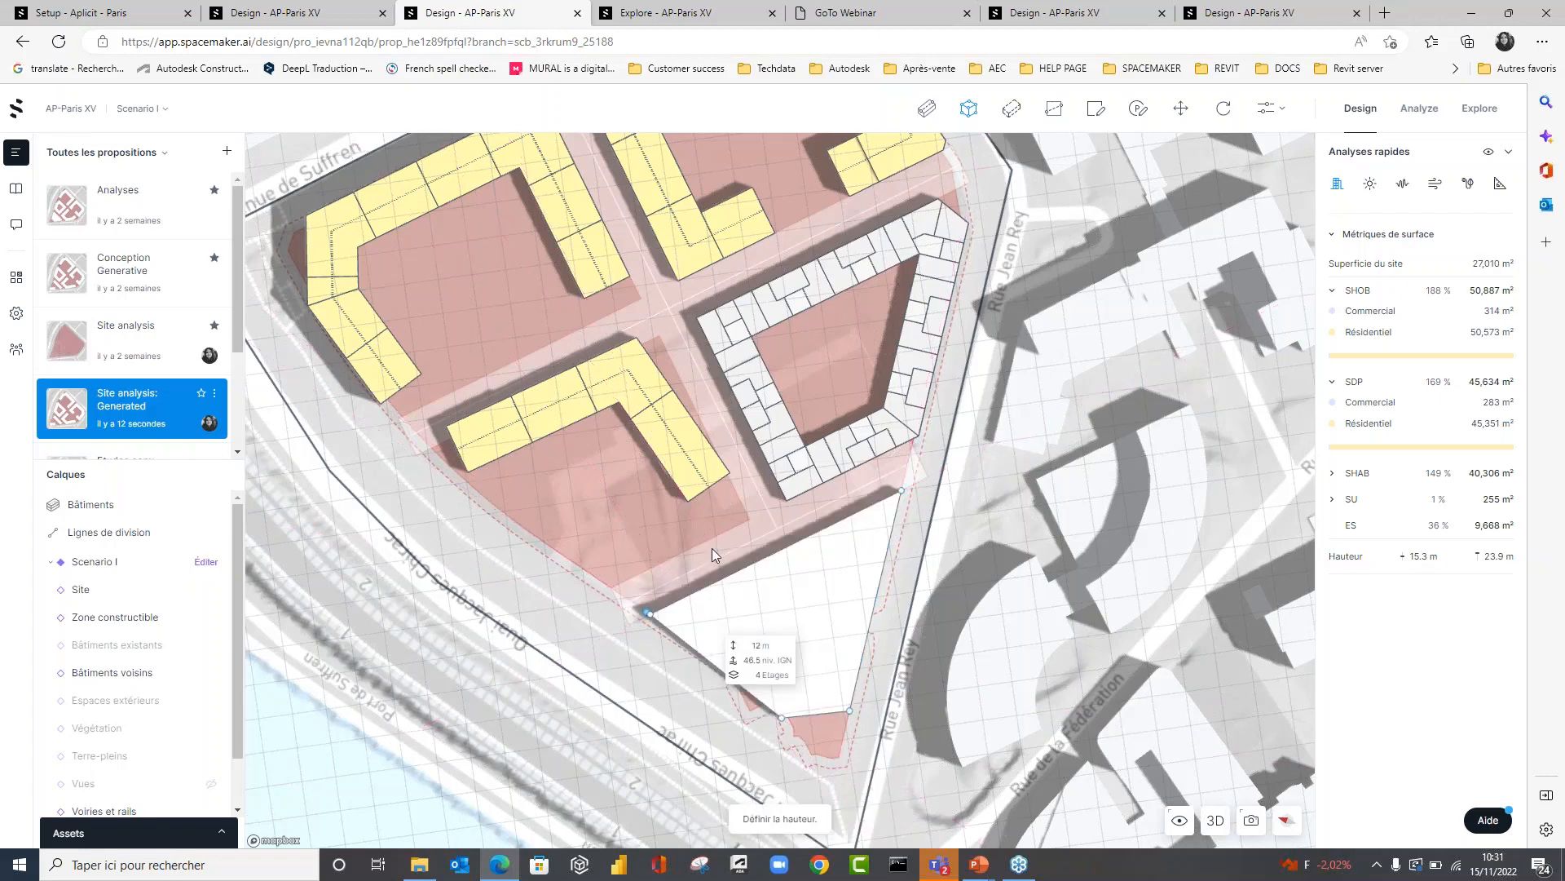
click(712, 555)
In 3D, give the new polygon building two storeys with a 4 m storey height.
click(1215, 820)
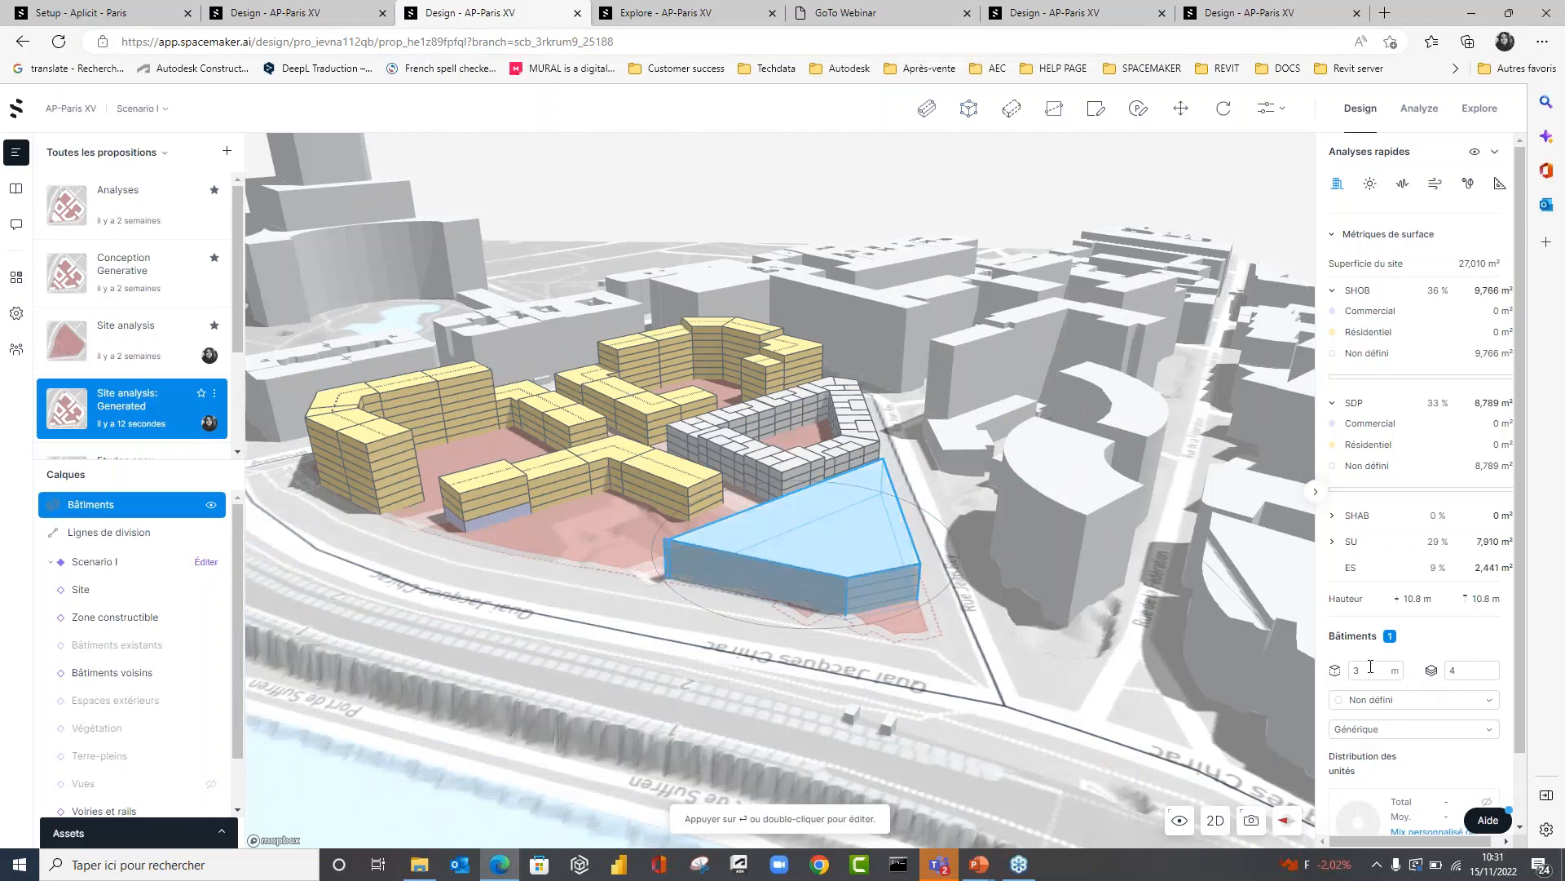
click(1484, 673)
drag(1372, 671, 1327, 660)
text(5)
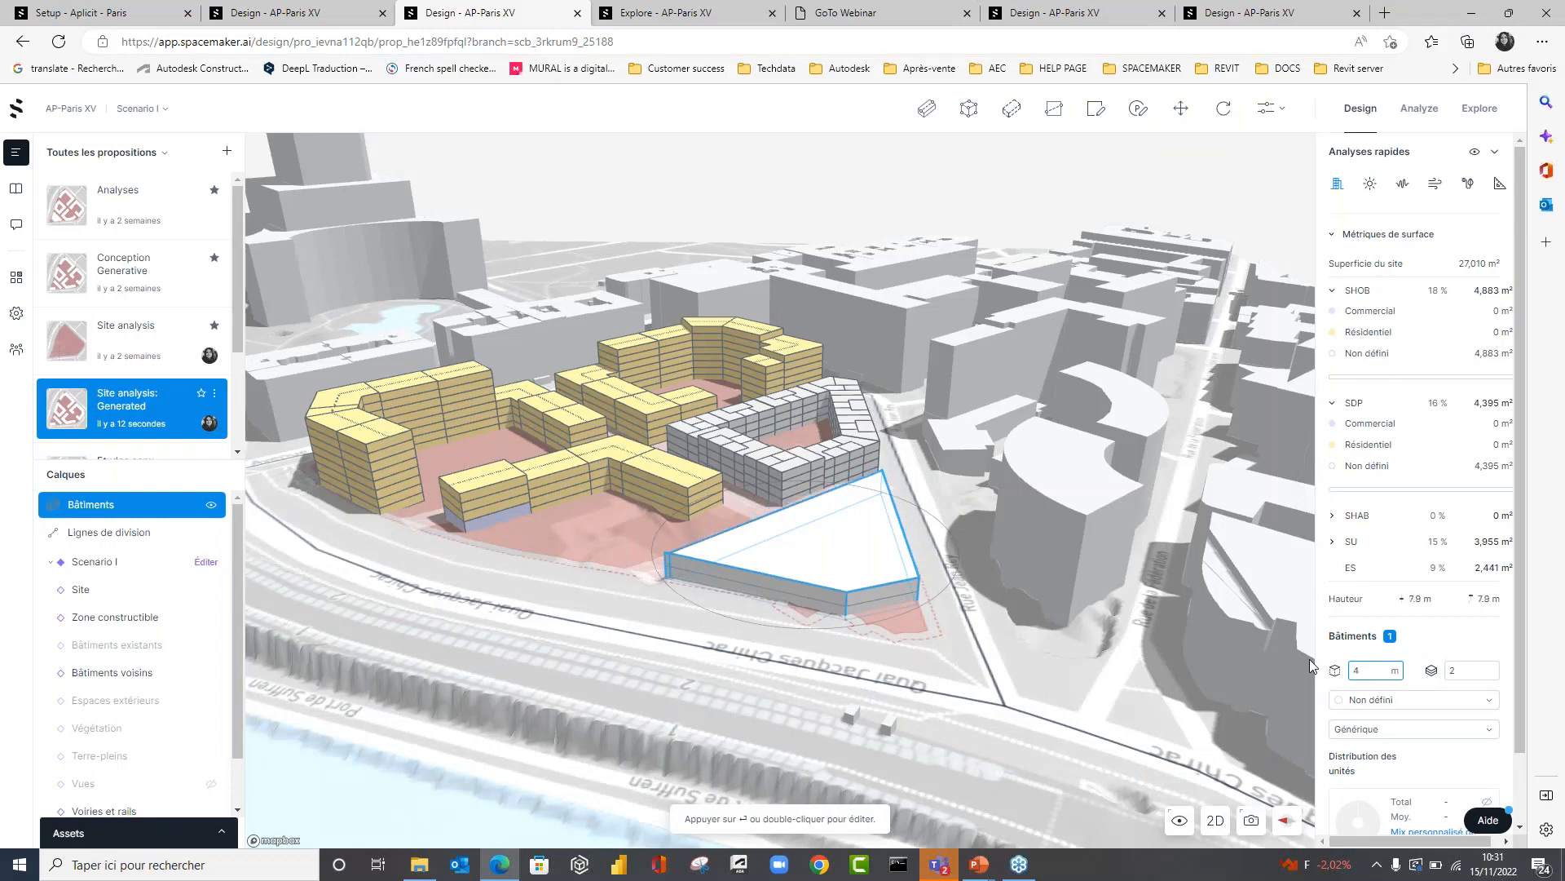
click(945, 649)
scroll(939, 652, up, 5)
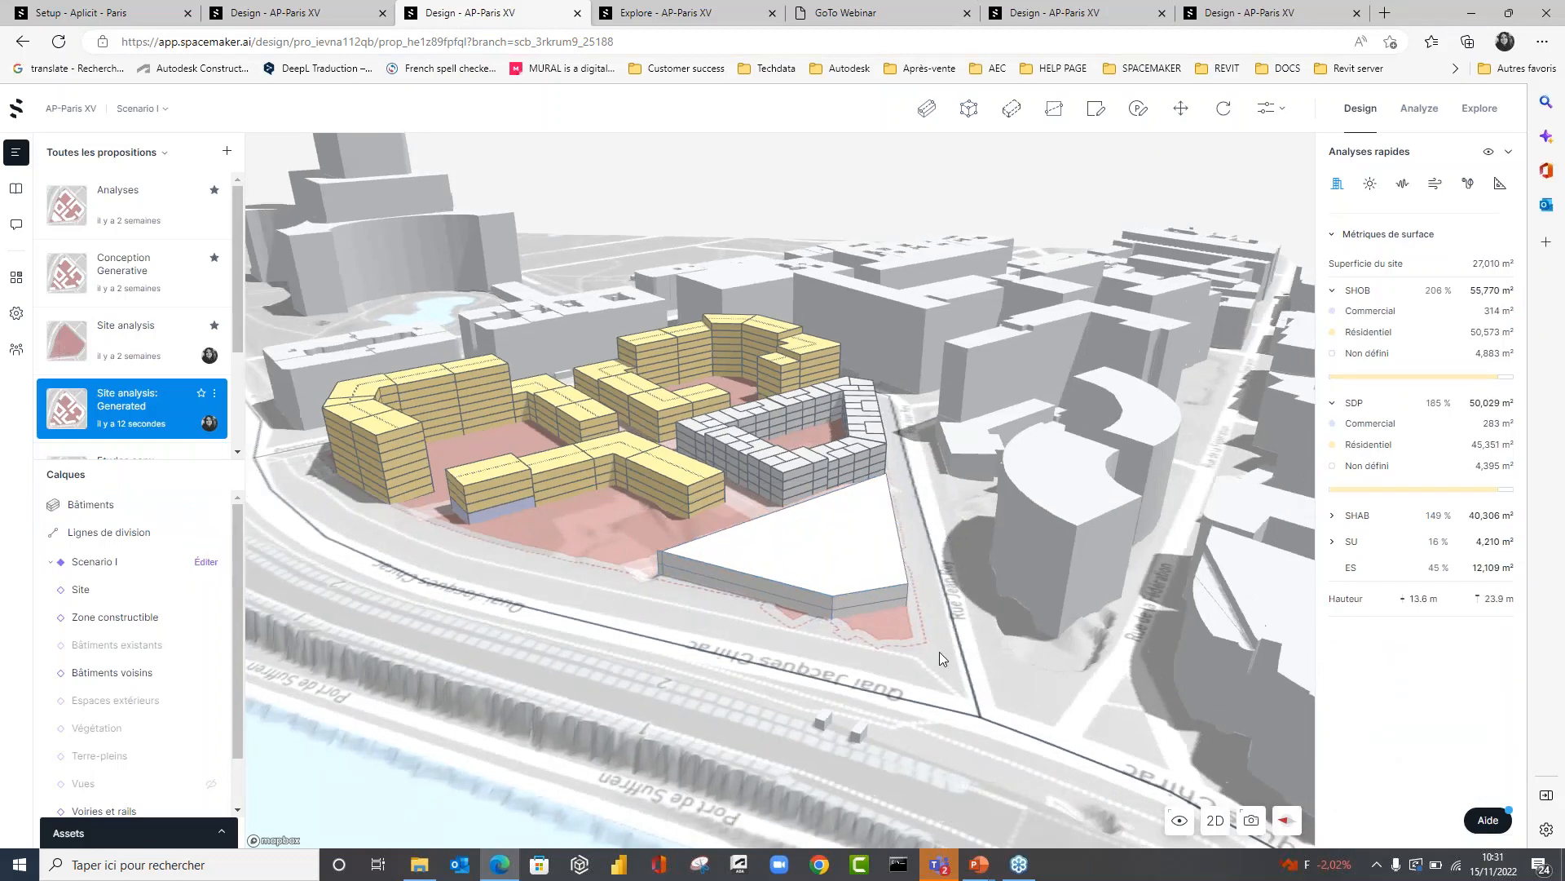
right_drag(931, 667, 998, 635)
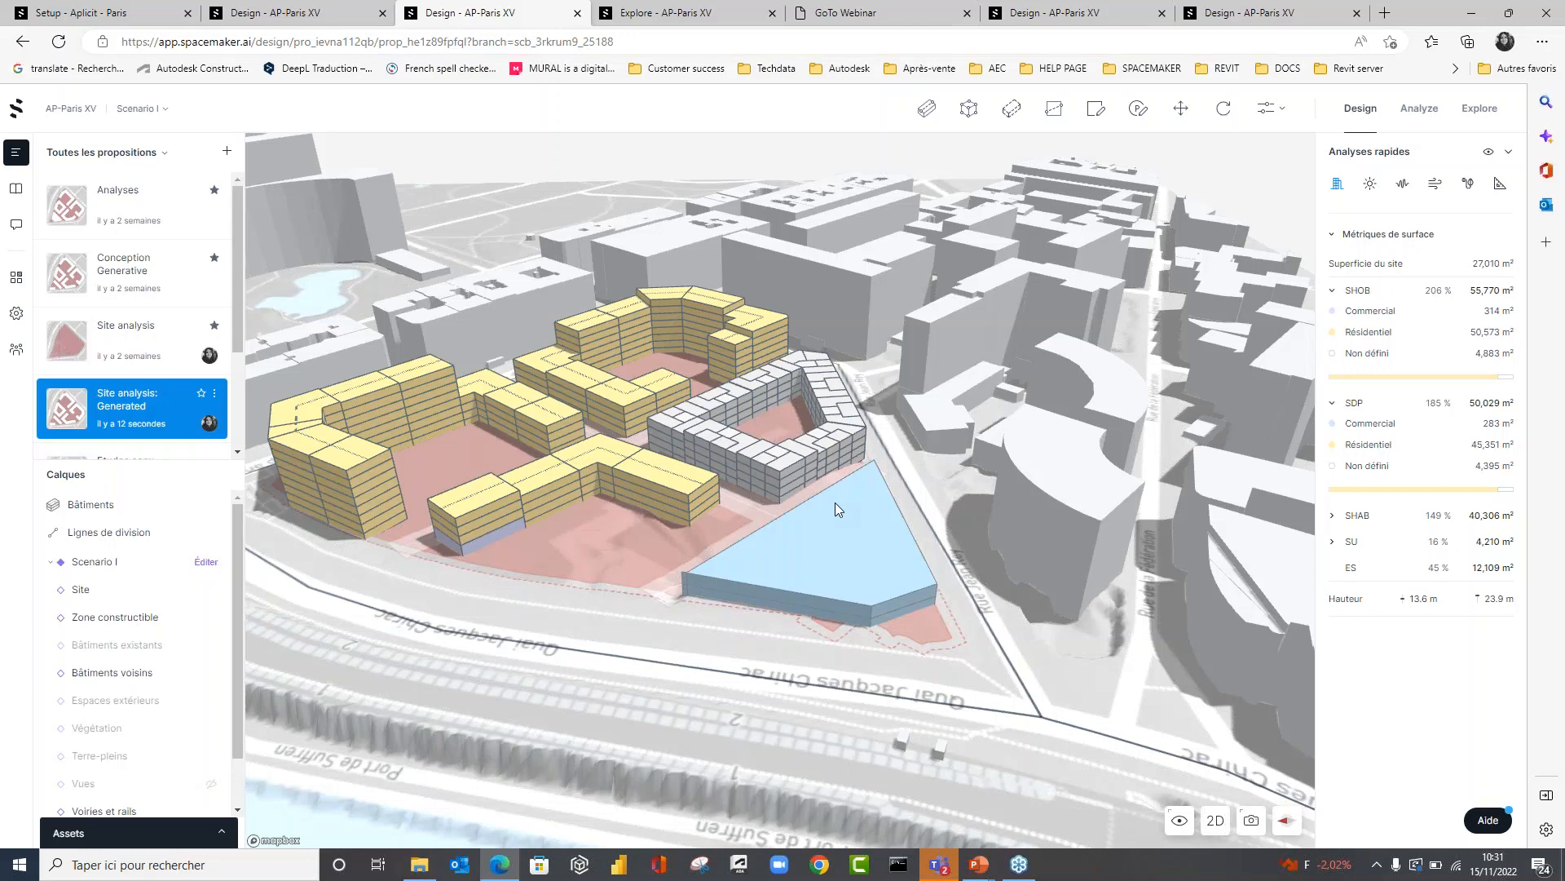
right_drag(634, 592, 589, 632)
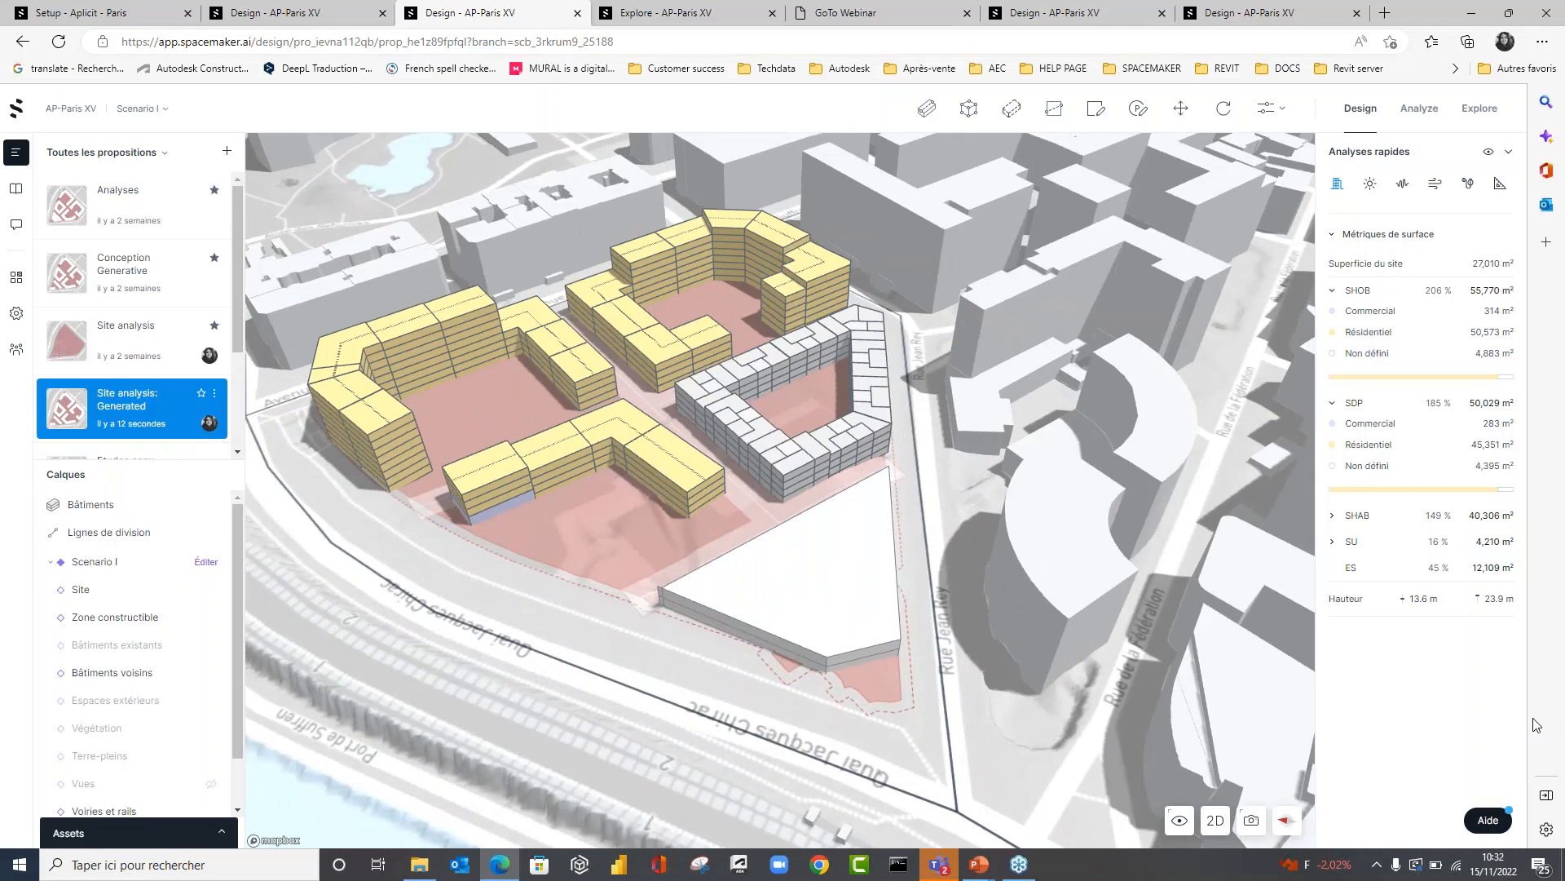
Check which file formats can be imported as project assets.
click(221, 835)
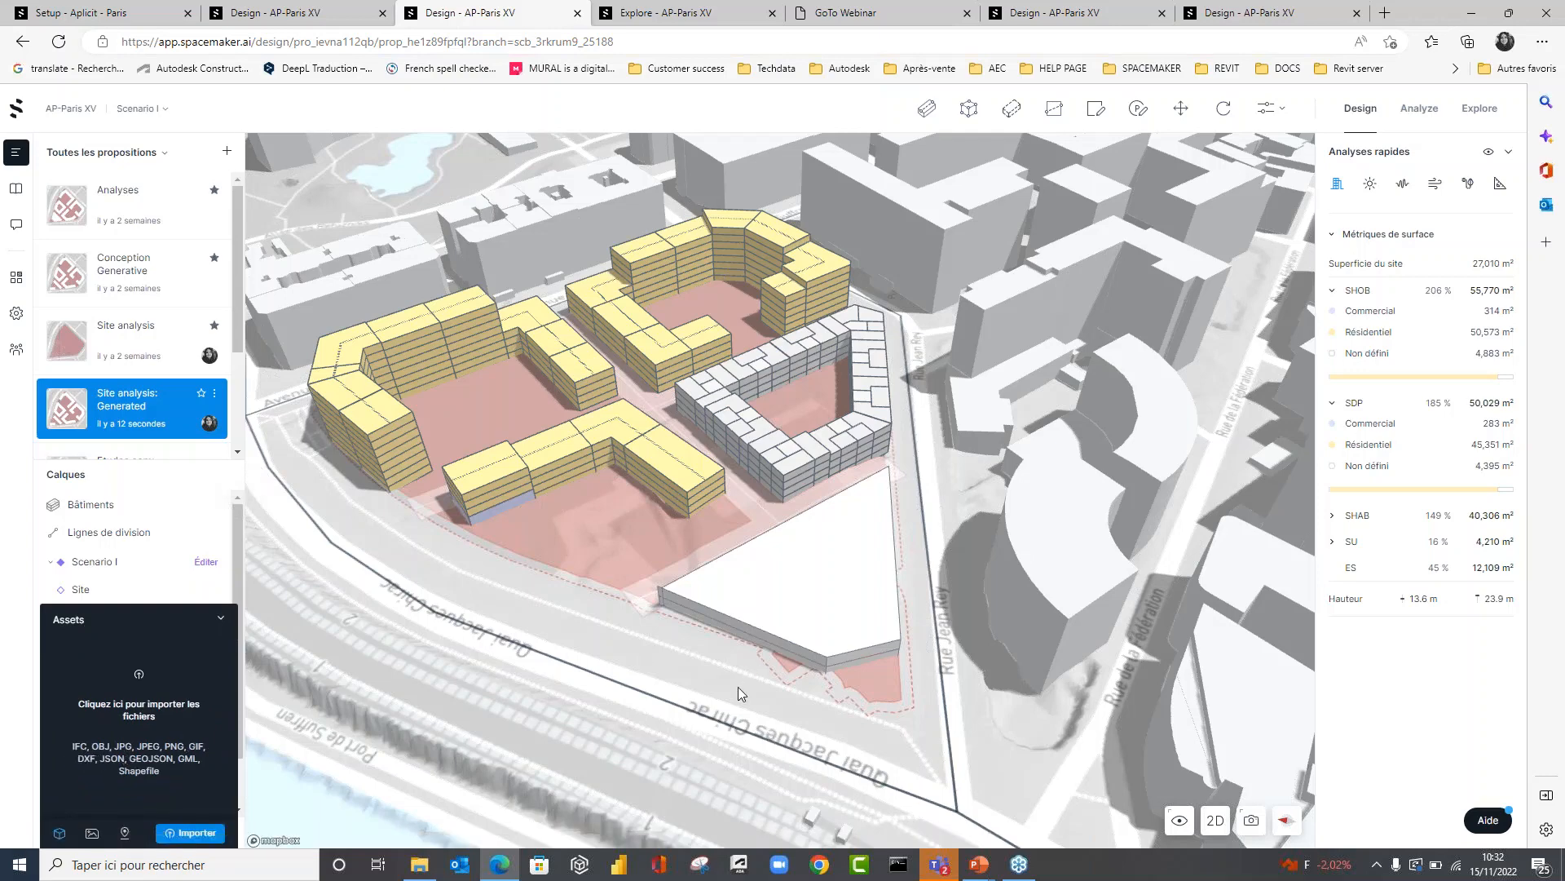
scroll(737, 686, up, 5)
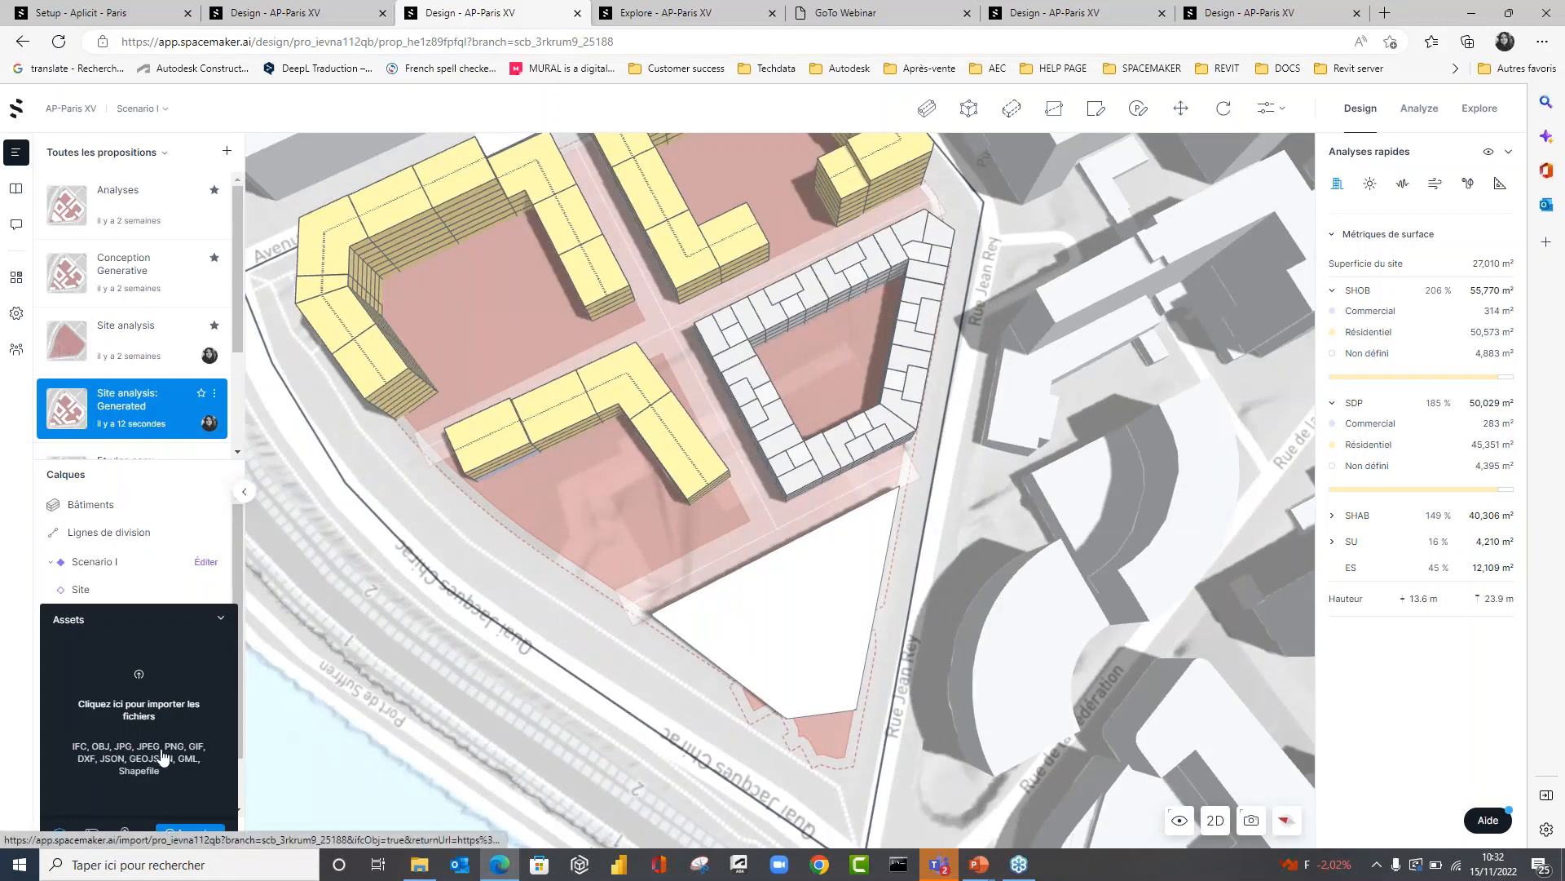
click(222, 619)
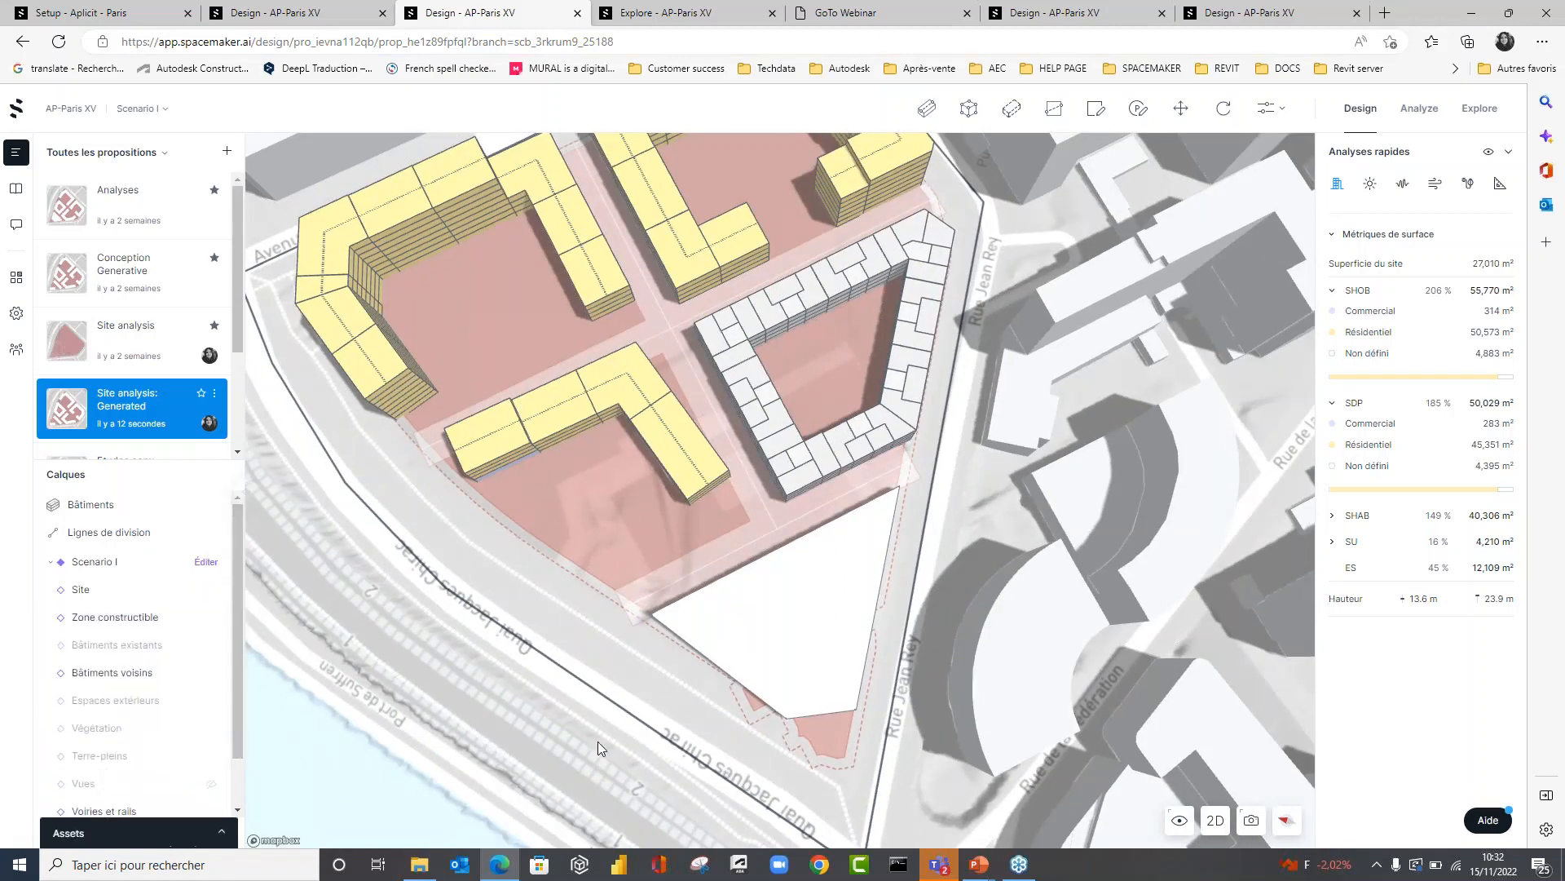
Review the duplication, version history, export and Revit options offered for the Site analysis: Generated proposal.
scroll(599, 742, down, 5)
scroll(598, 741, down, 3)
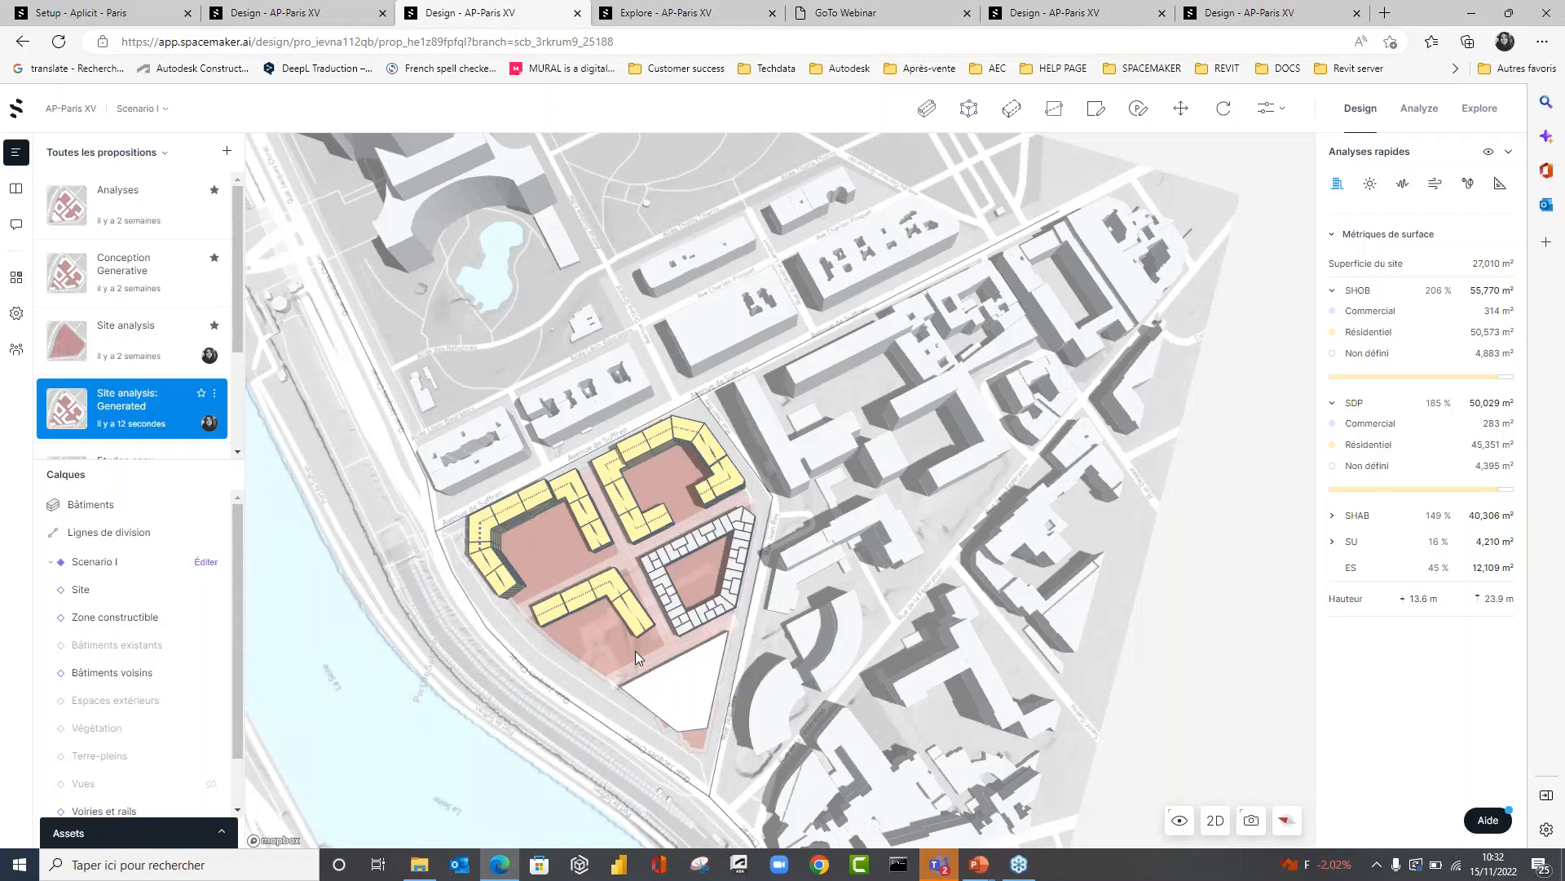
right_drag(634, 651, 603, 584)
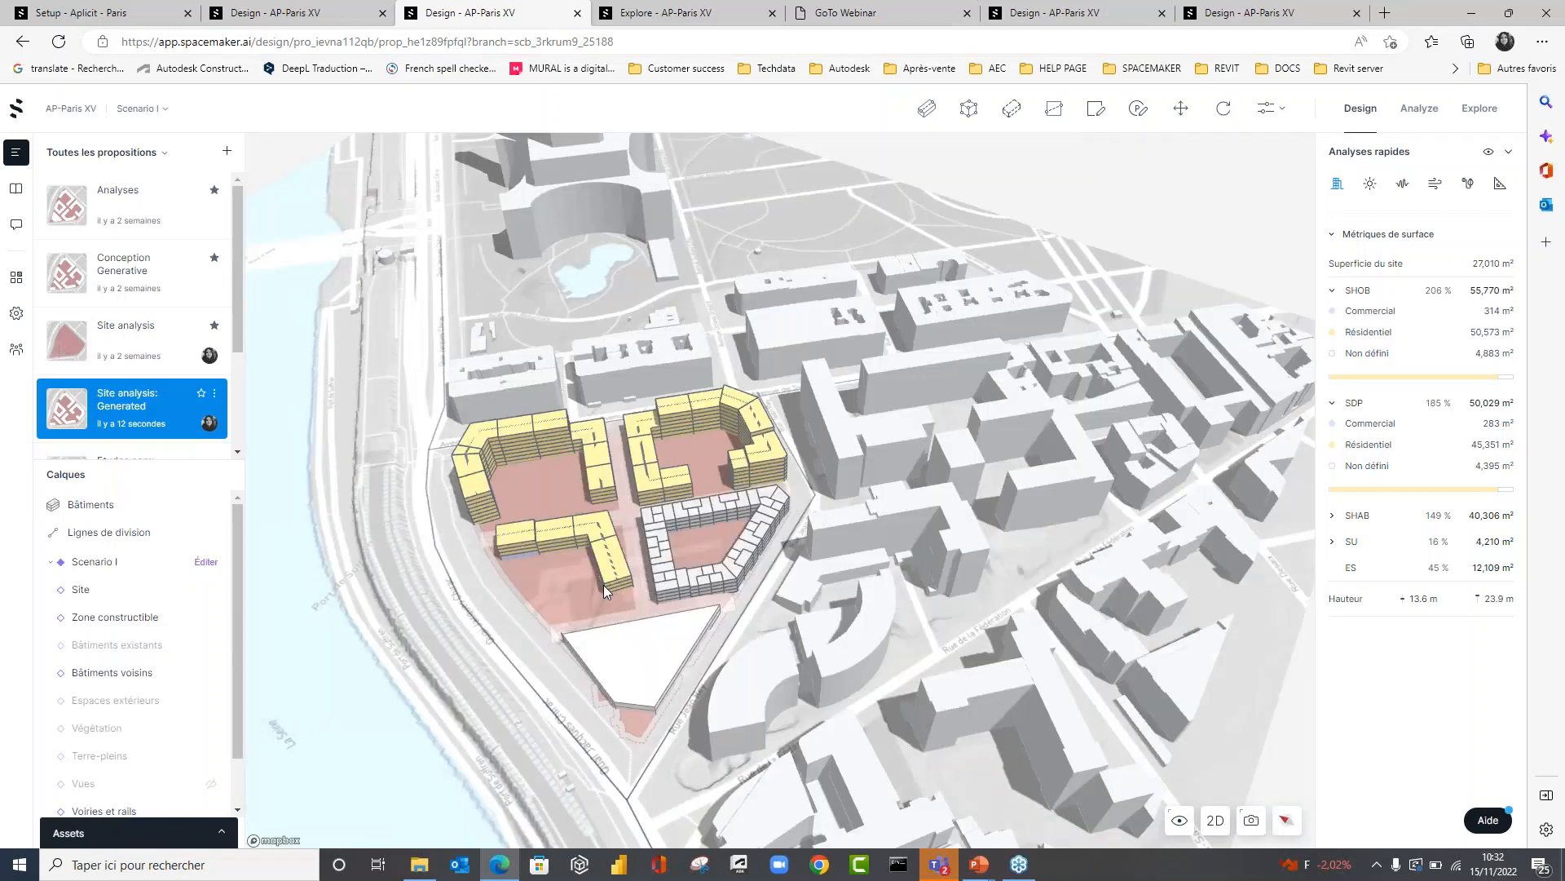
scroll(604, 584, up, 5)
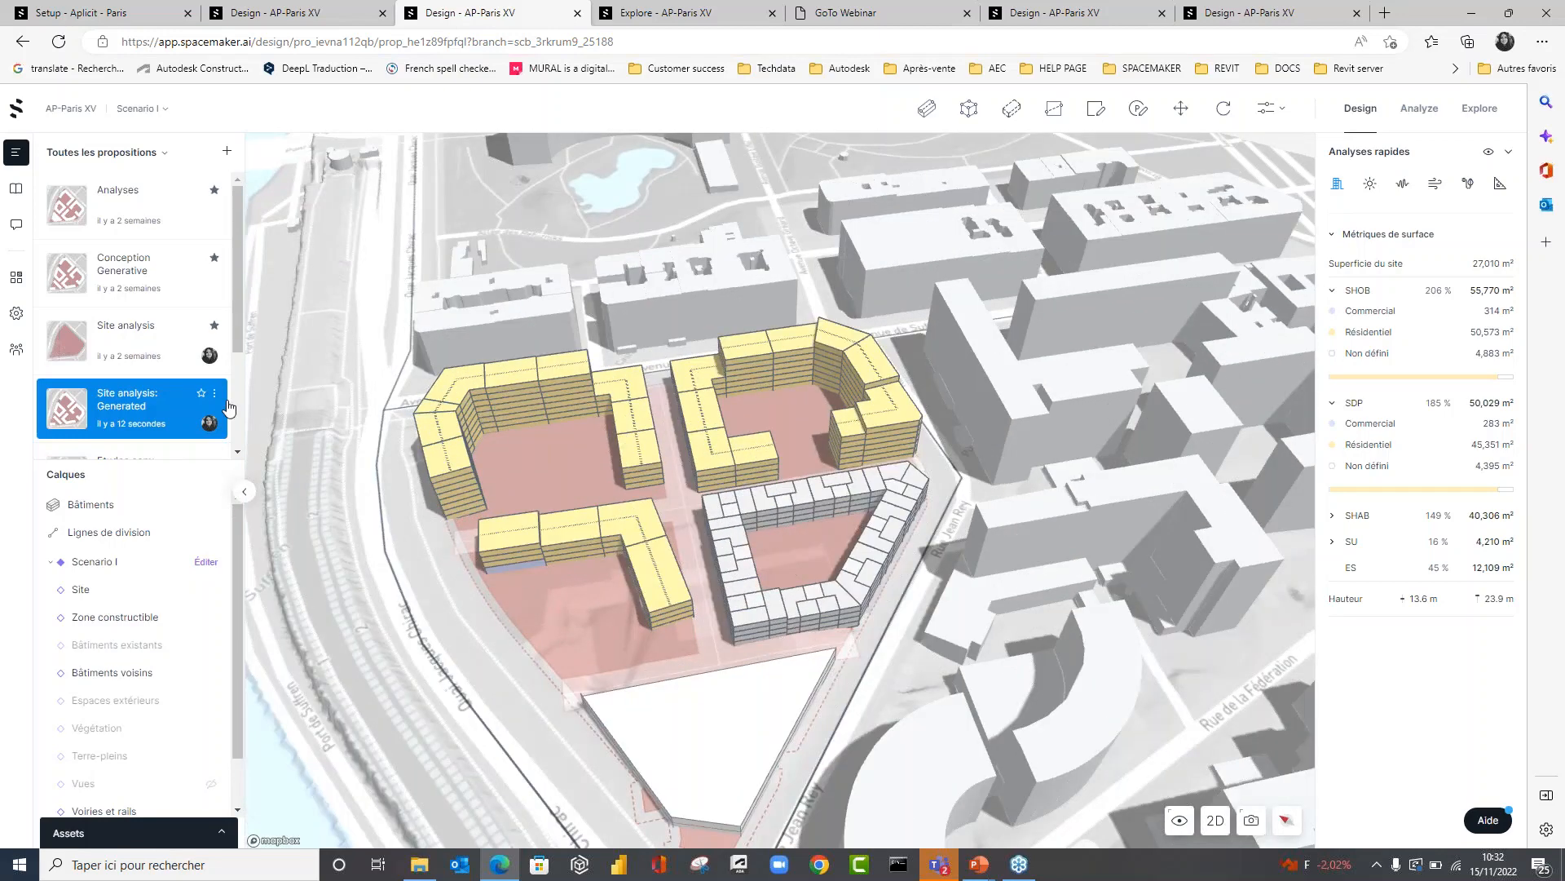
click(215, 393)
mouse_move(272, 530)
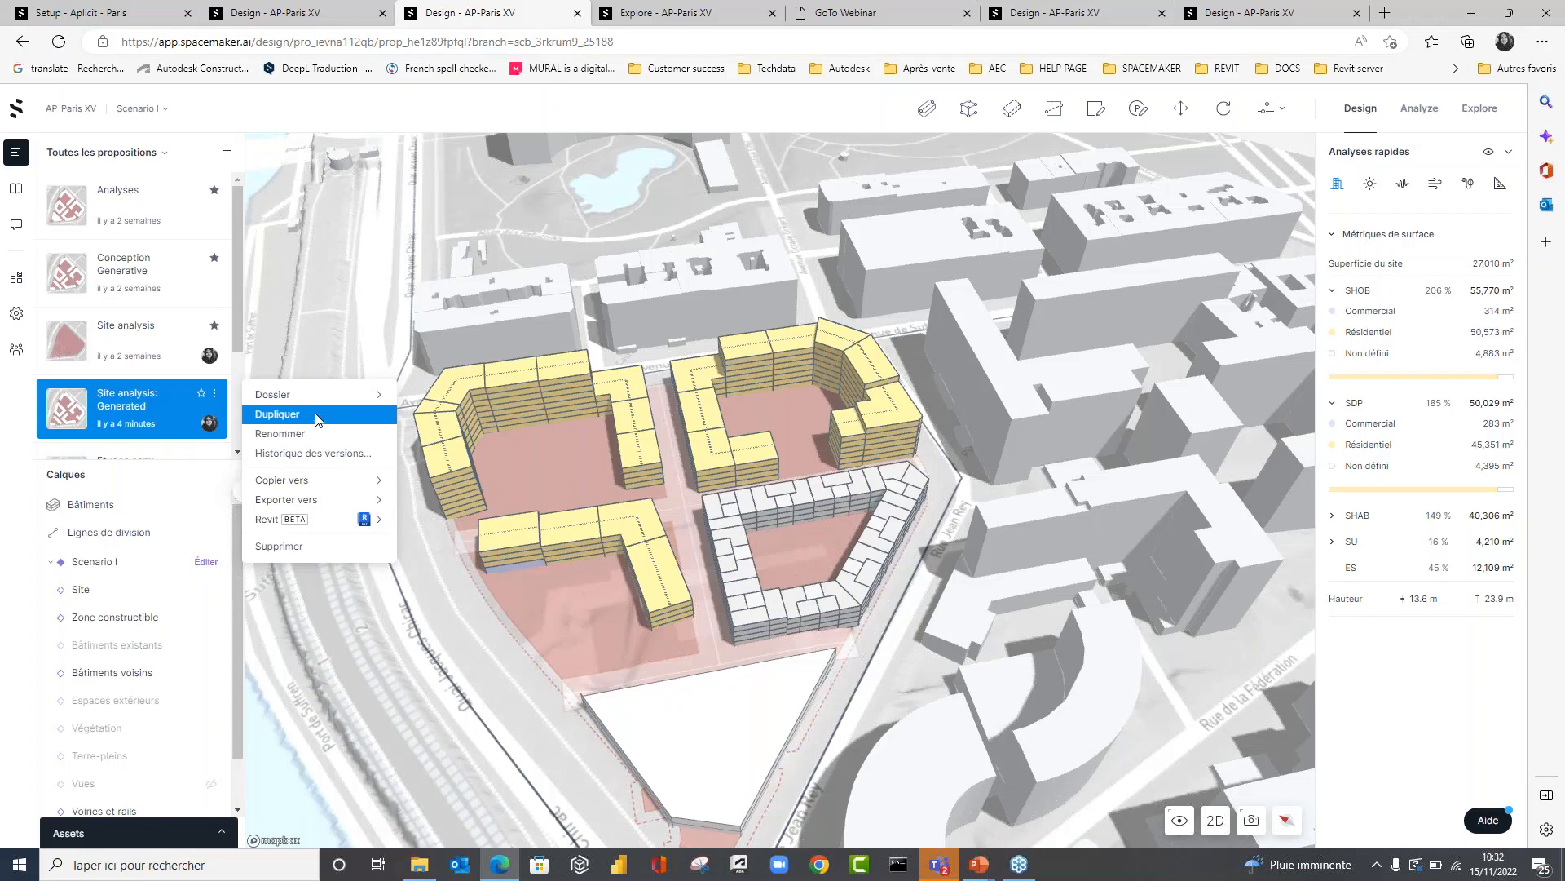
click(458, 448)
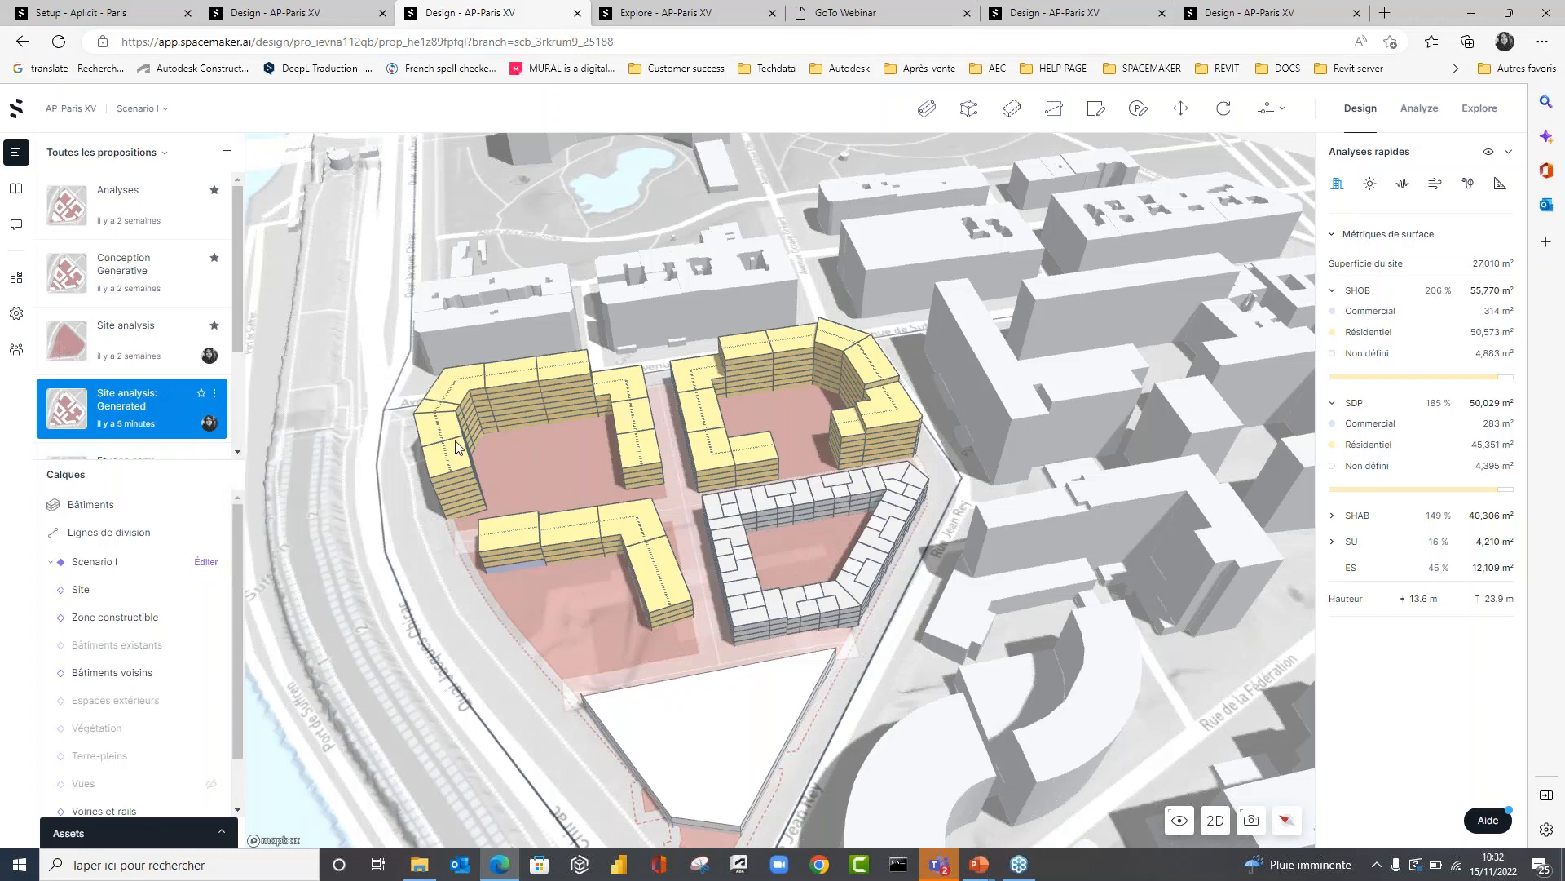
Set the unit length to 20 m on the U-shaped building at the quay end of Avenue de Suffren and generate its apartments.
click(515, 370)
right_drag(562, 455, 566, 513)
scroll(1422, 672, down, 3)
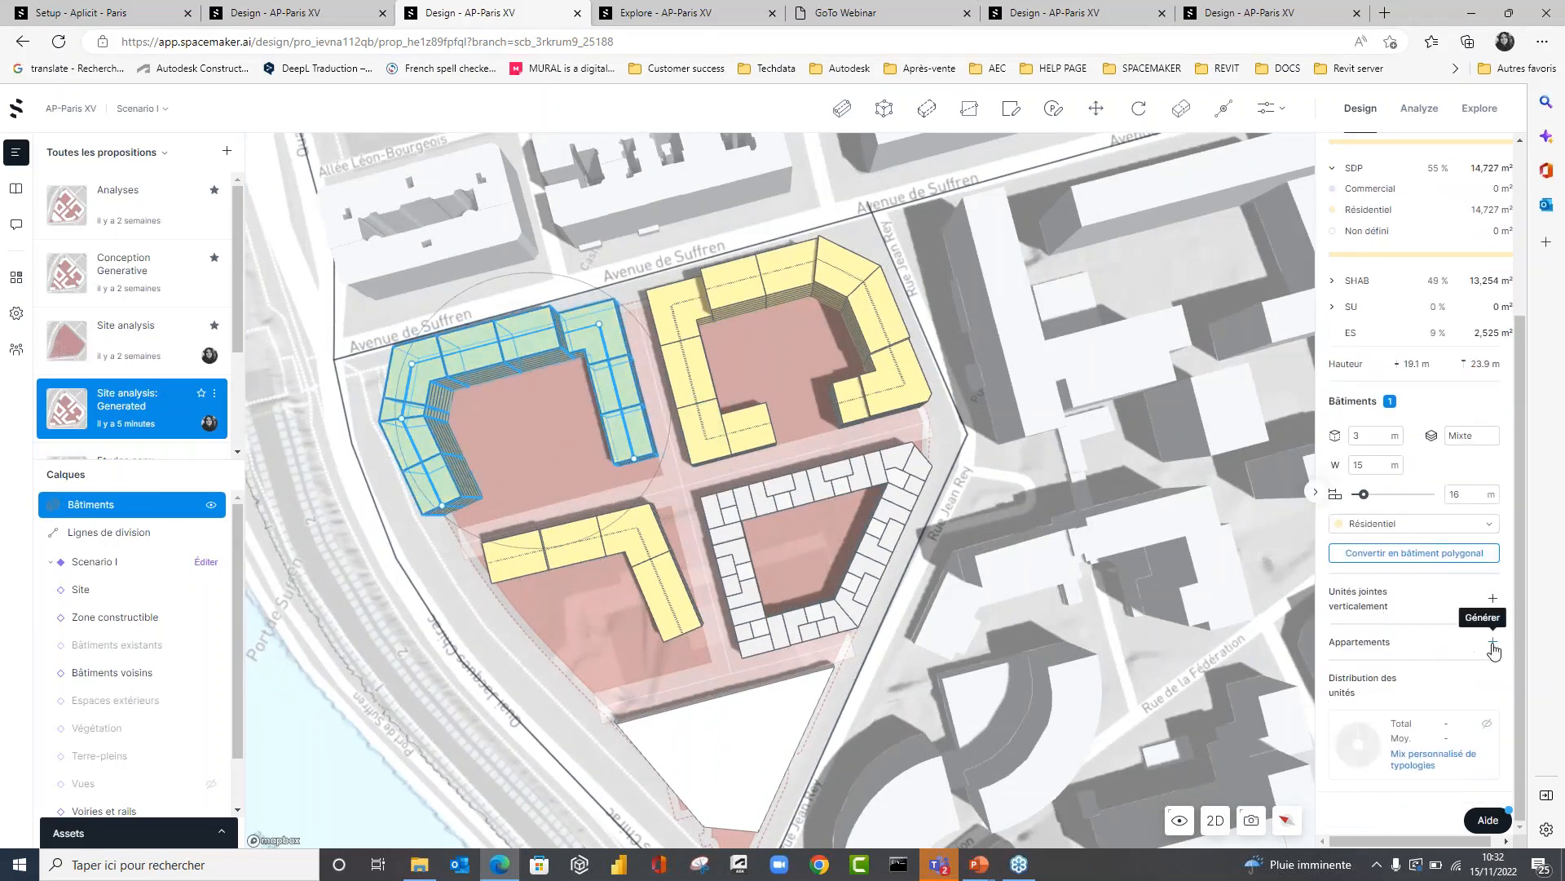
drag(1363, 494, 1374, 494)
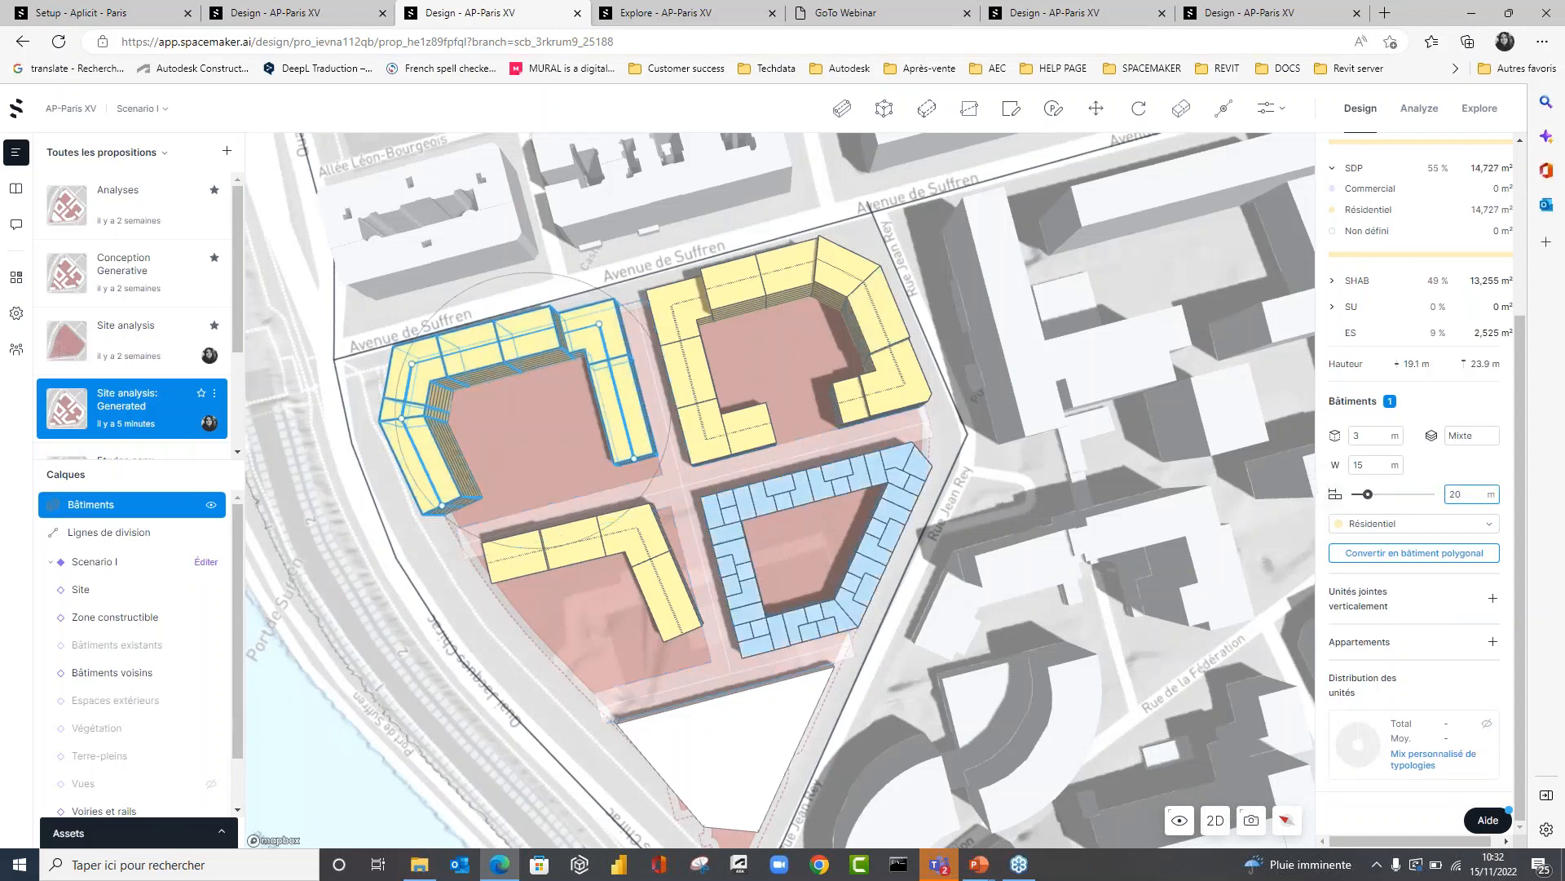
click(1493, 642)
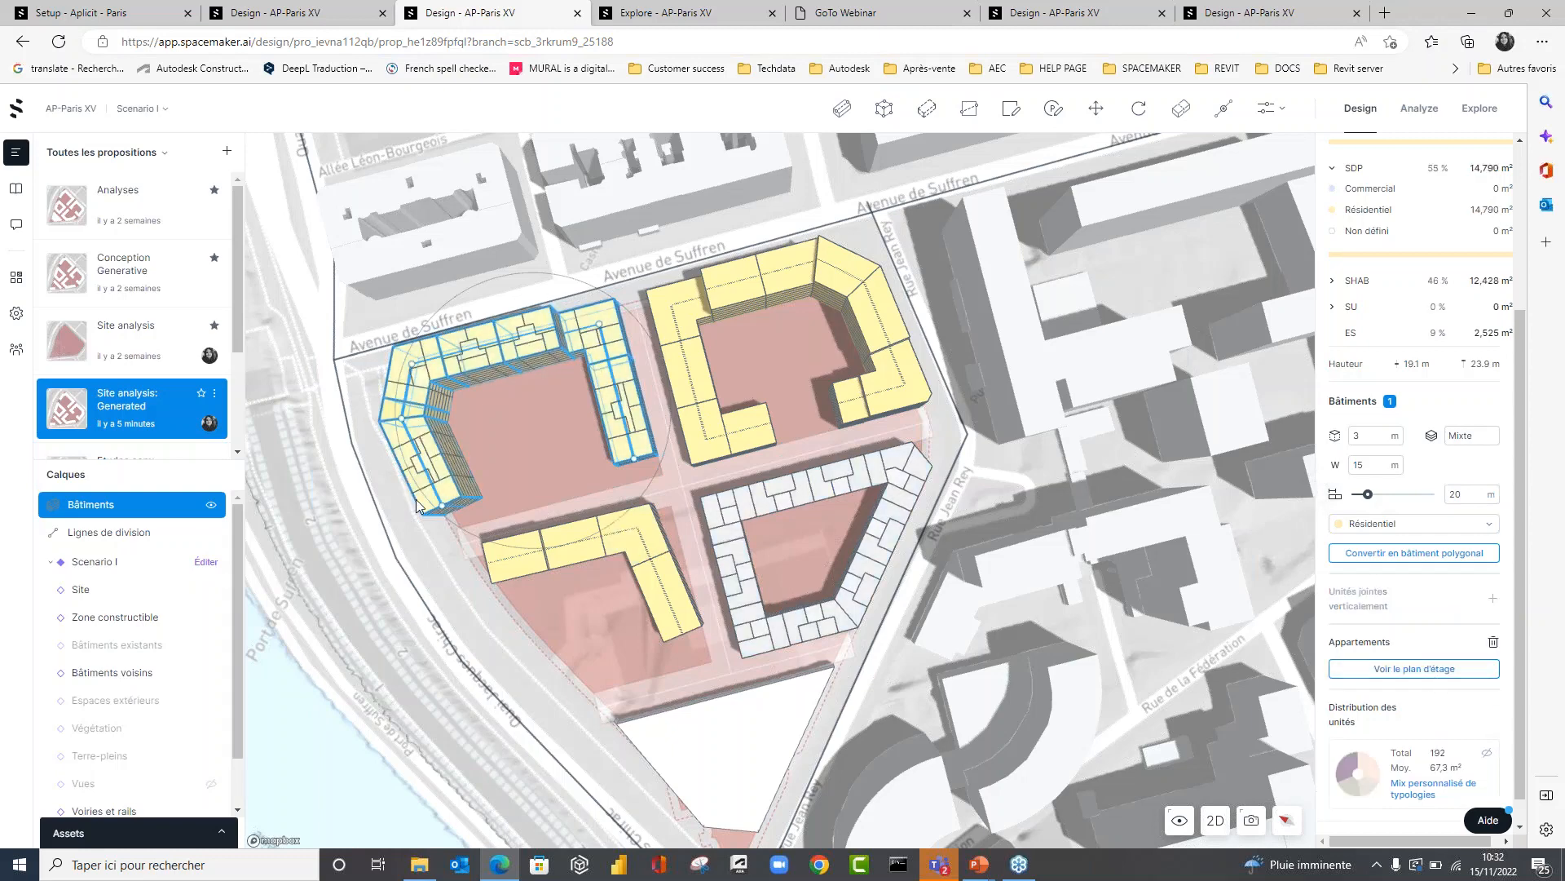
scroll(414, 367, up, 5)
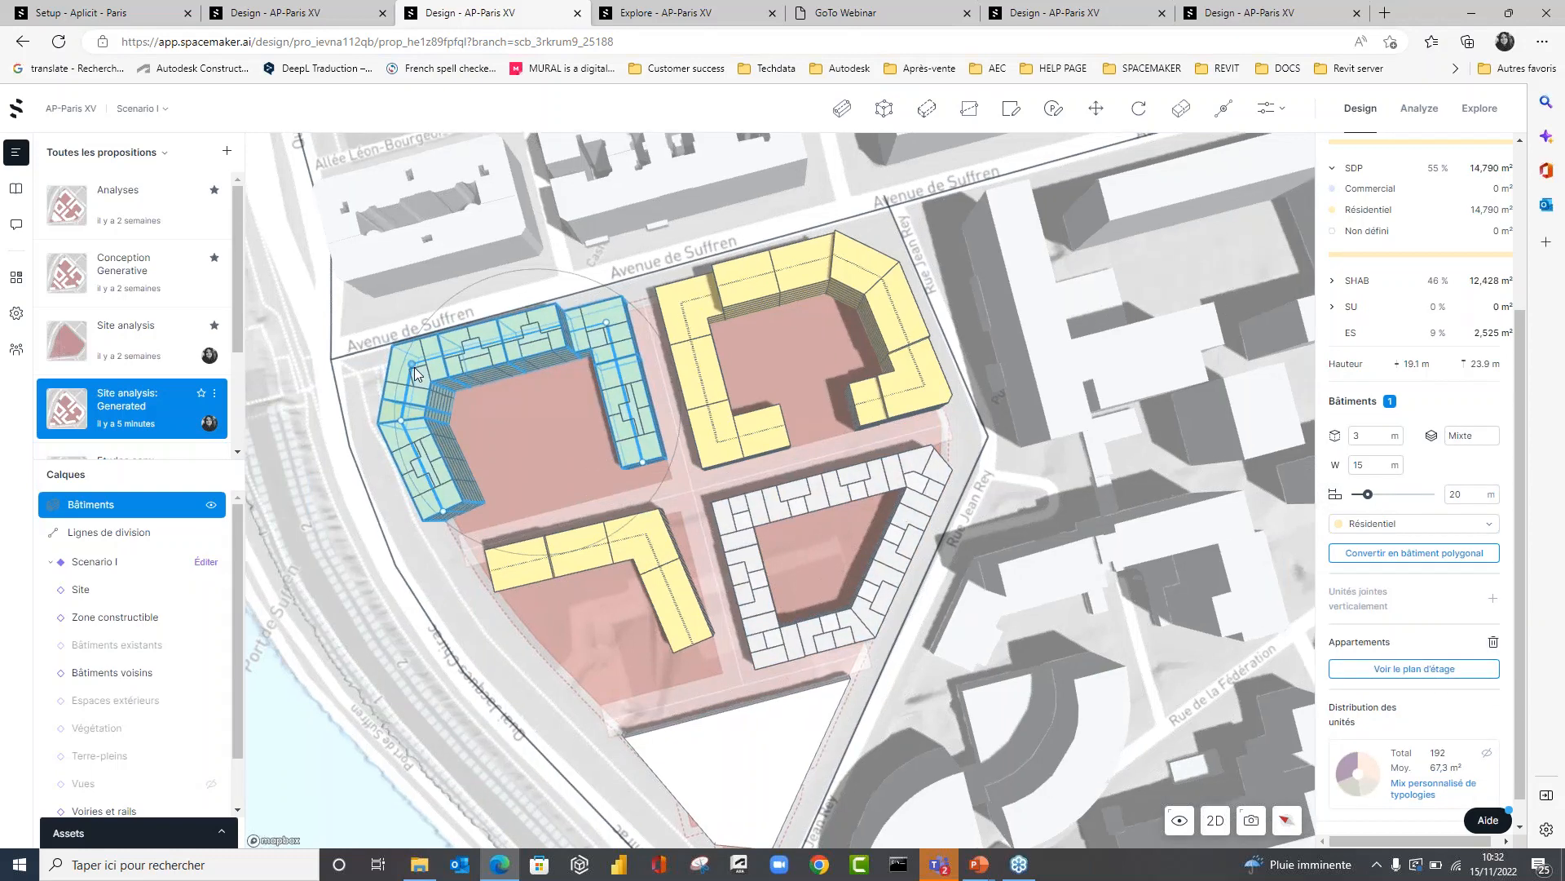
click(538, 443)
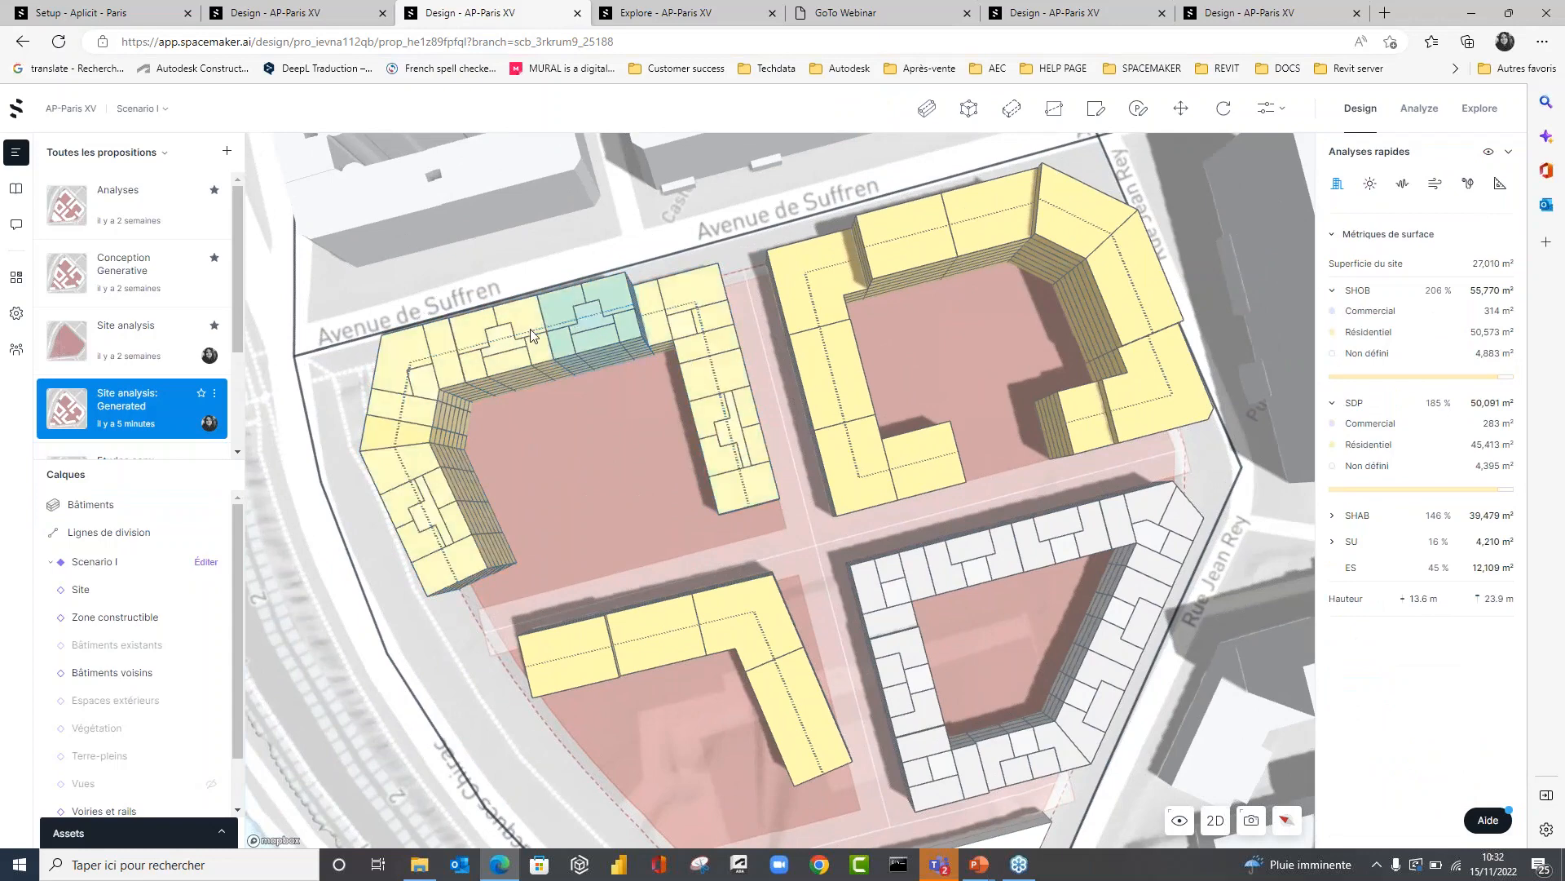
Regenerate the U-shaped building's apartments with a custom mix of 35 % for 40–60 m² units and 5 % for units above 85 m².
click(446, 548)
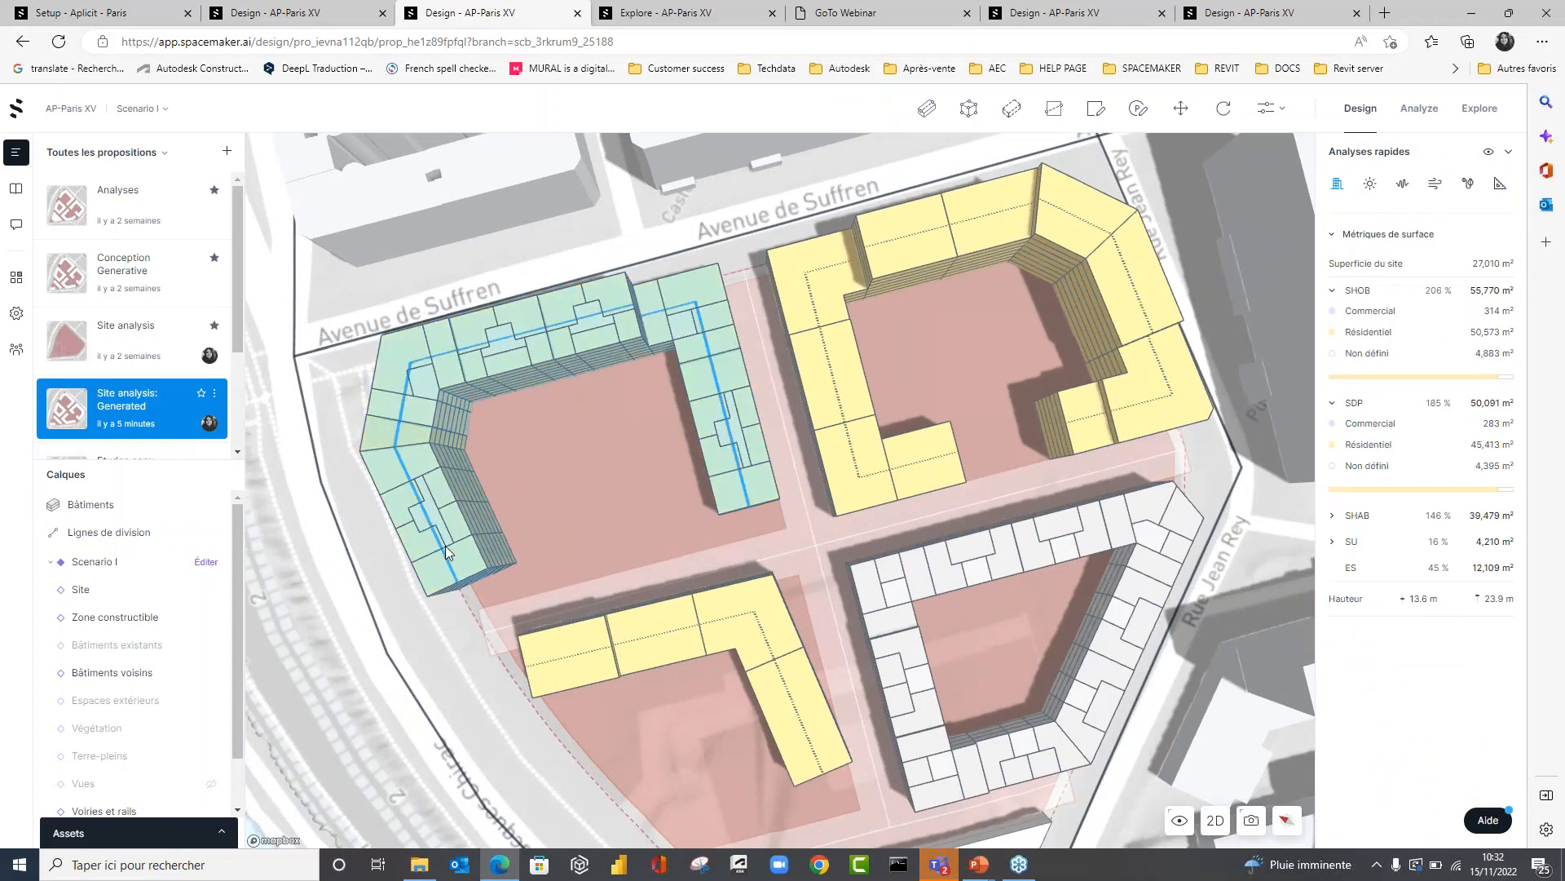
click(734, 434)
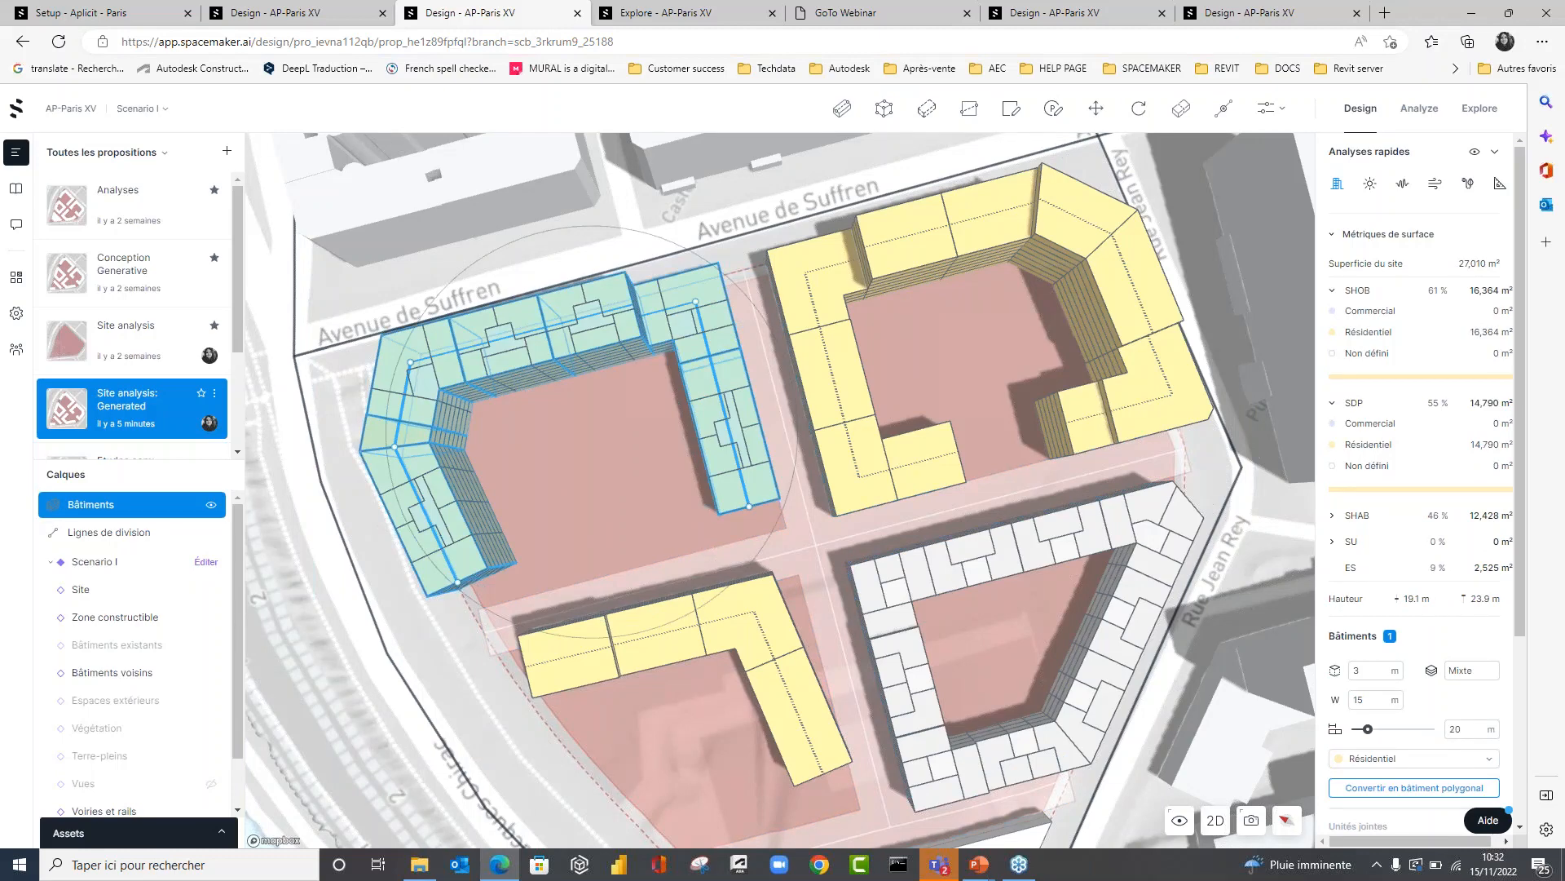
scroll(1406, 675, down, 3)
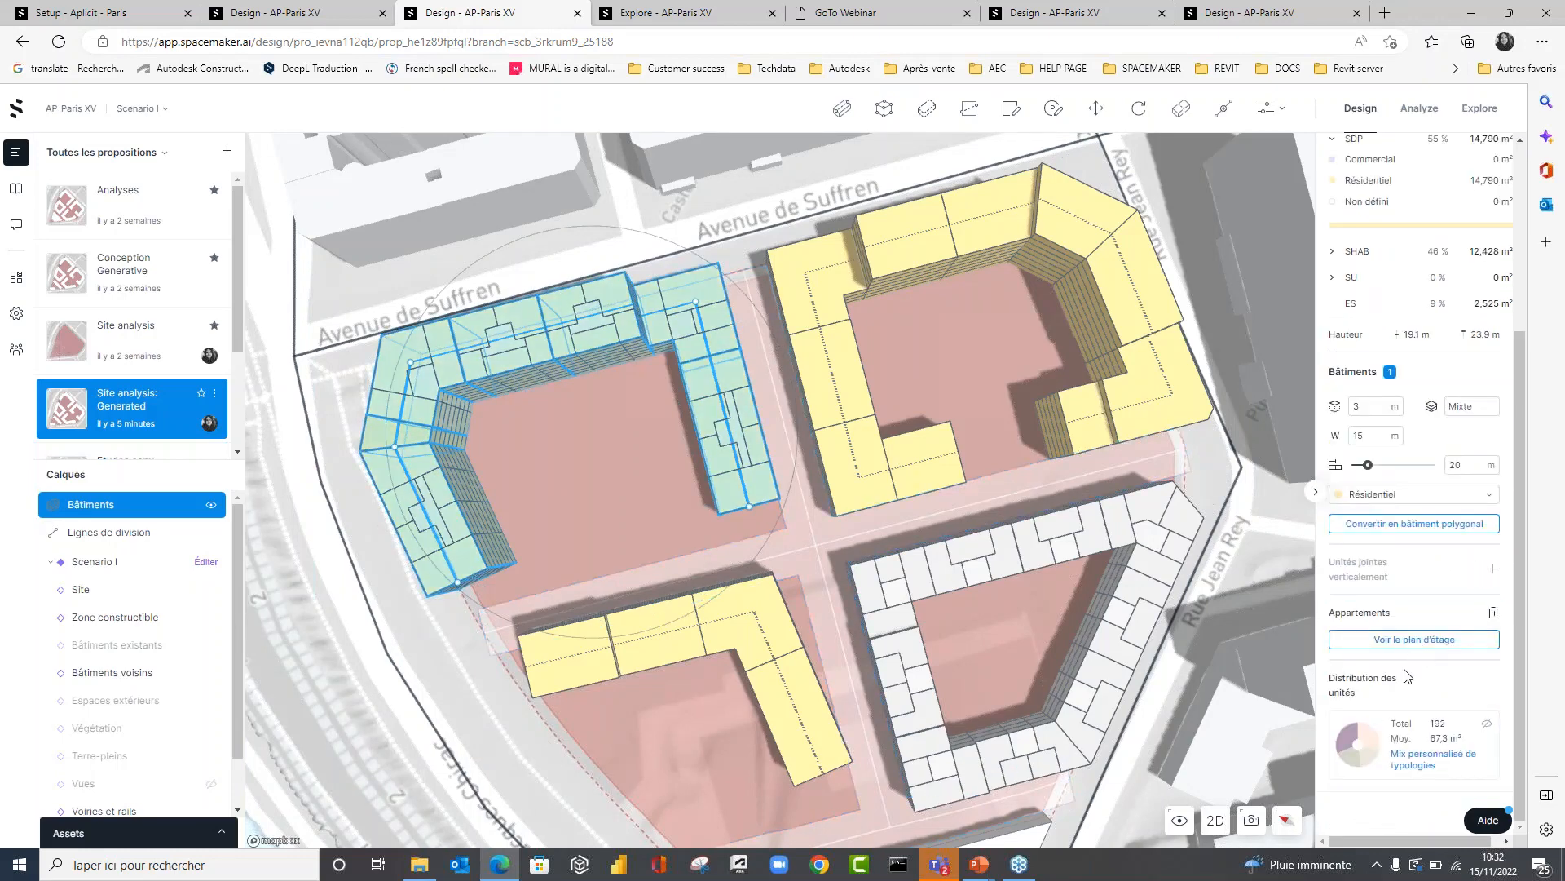
click(1432, 754)
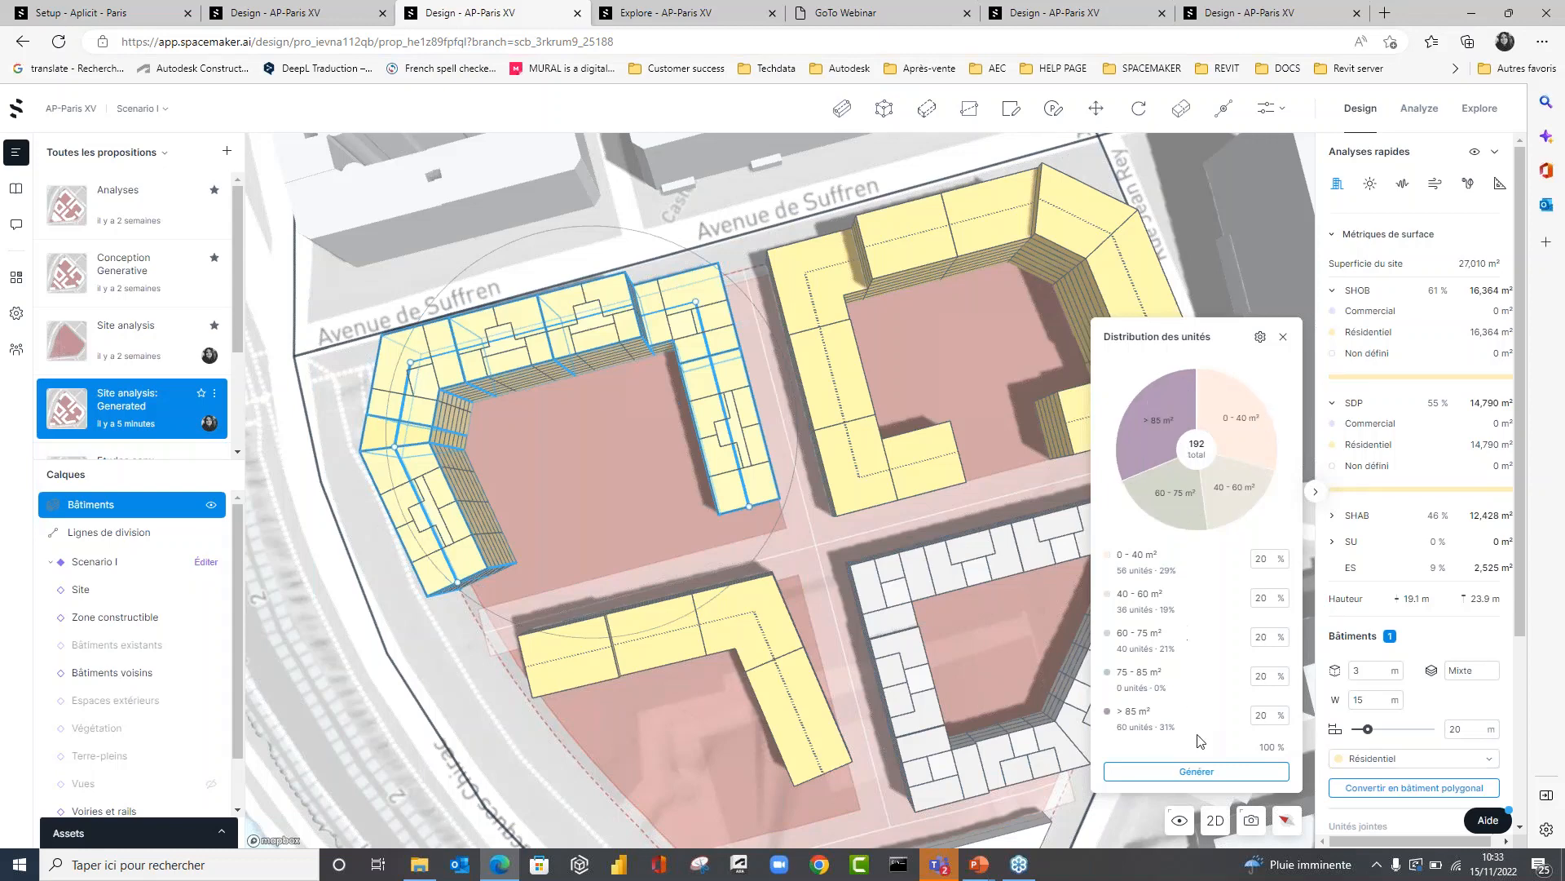
double_click(1262, 715)
text(5)
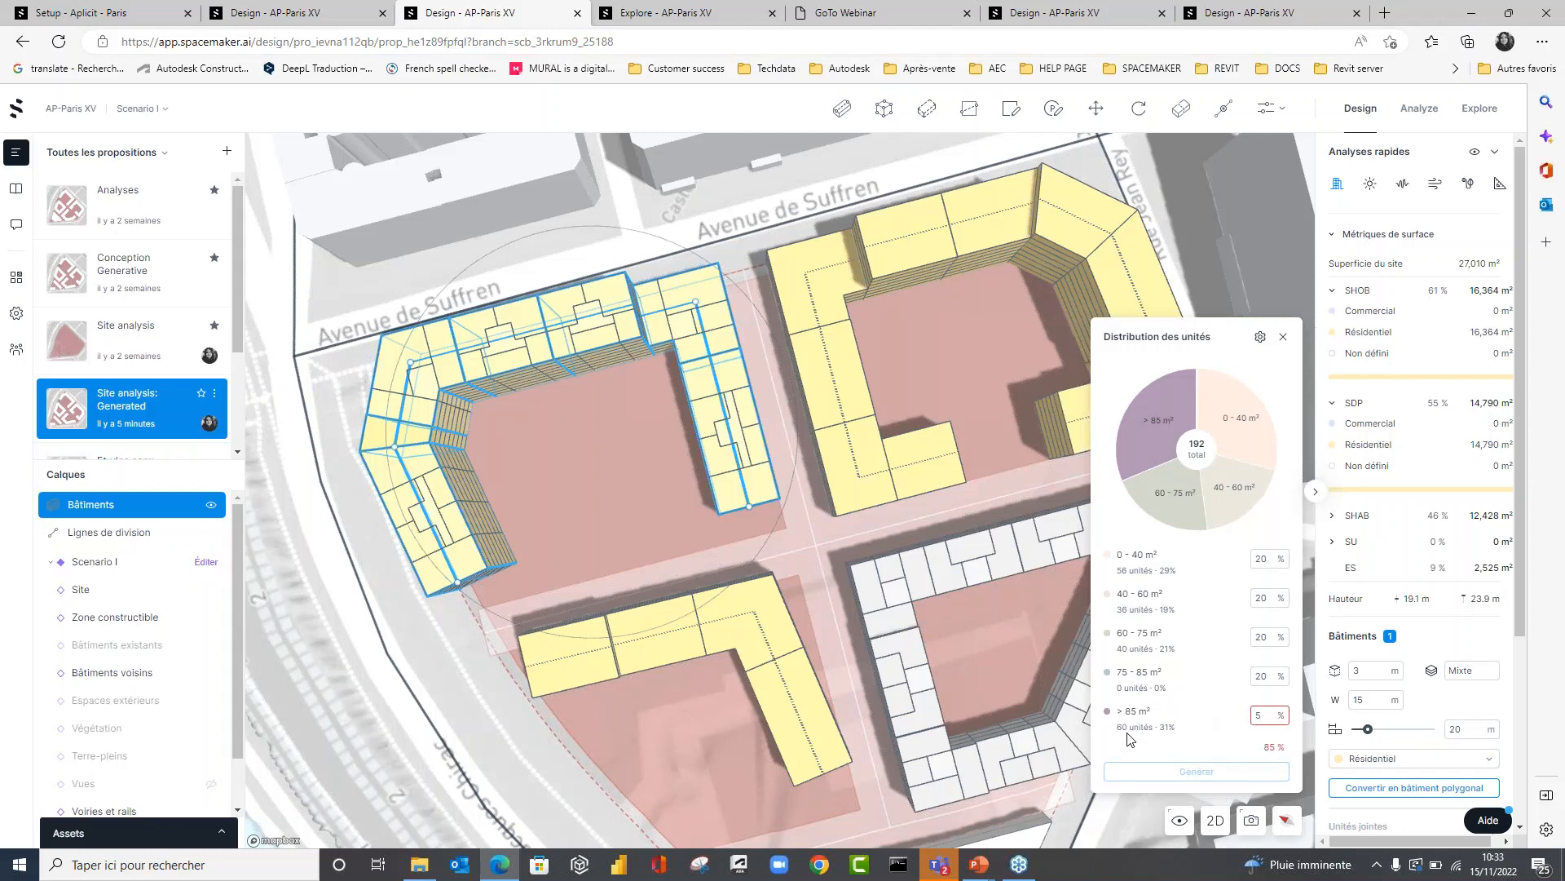
double_click(1267, 590)
text(35)
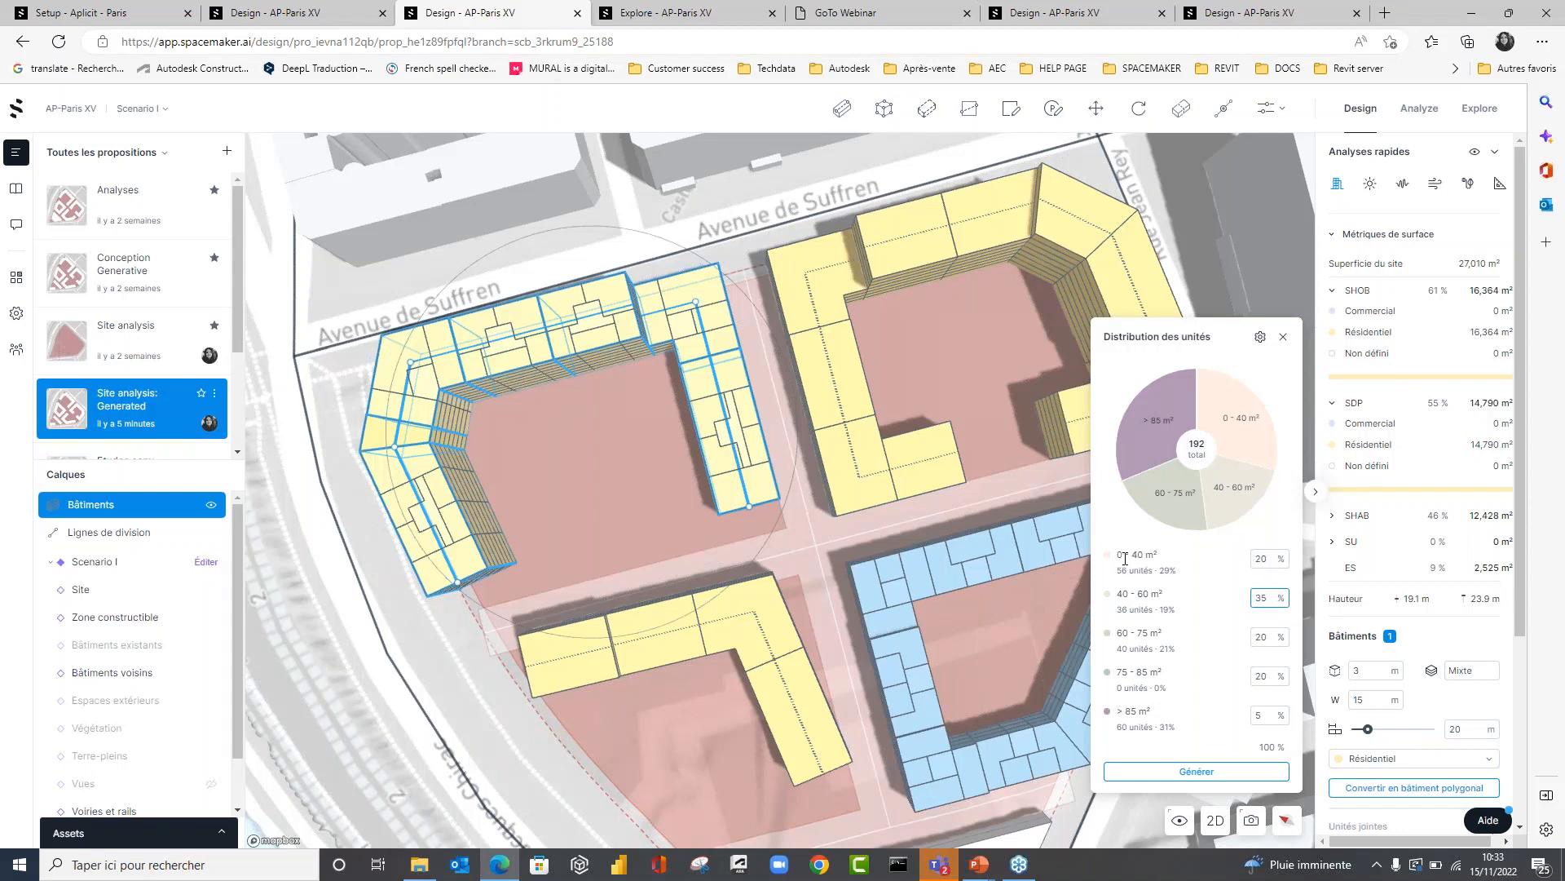
click(1190, 771)
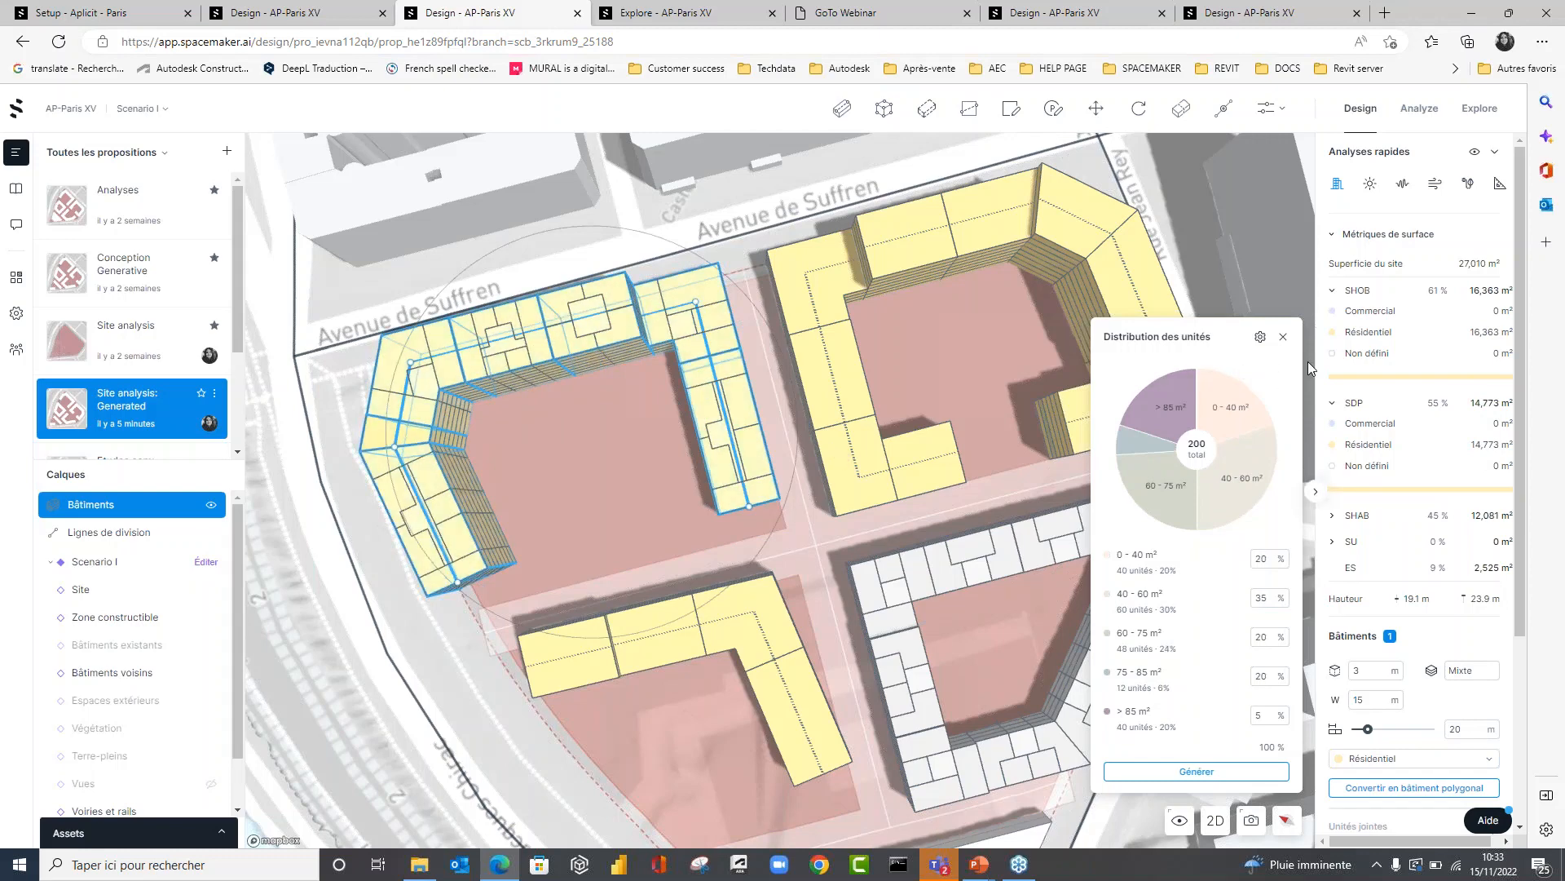
Open the U-shaped building's floor plans and display the 3ème étage for the middle wing's four-apartment section beside the corner.
click(1281, 340)
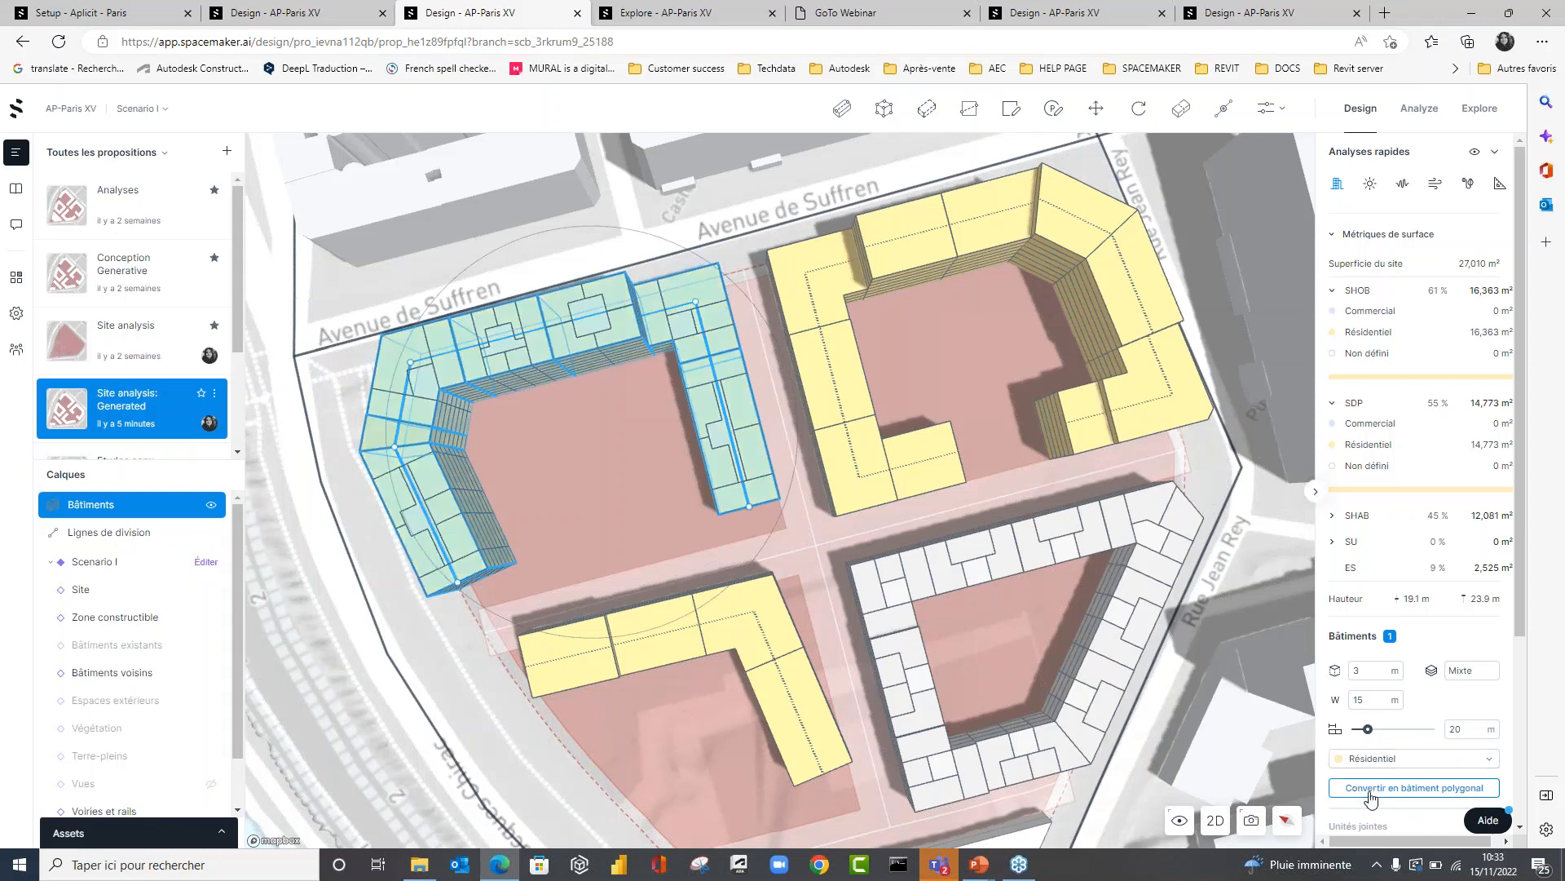
scroll(1386, 693, down, 3)
click(1404, 639)
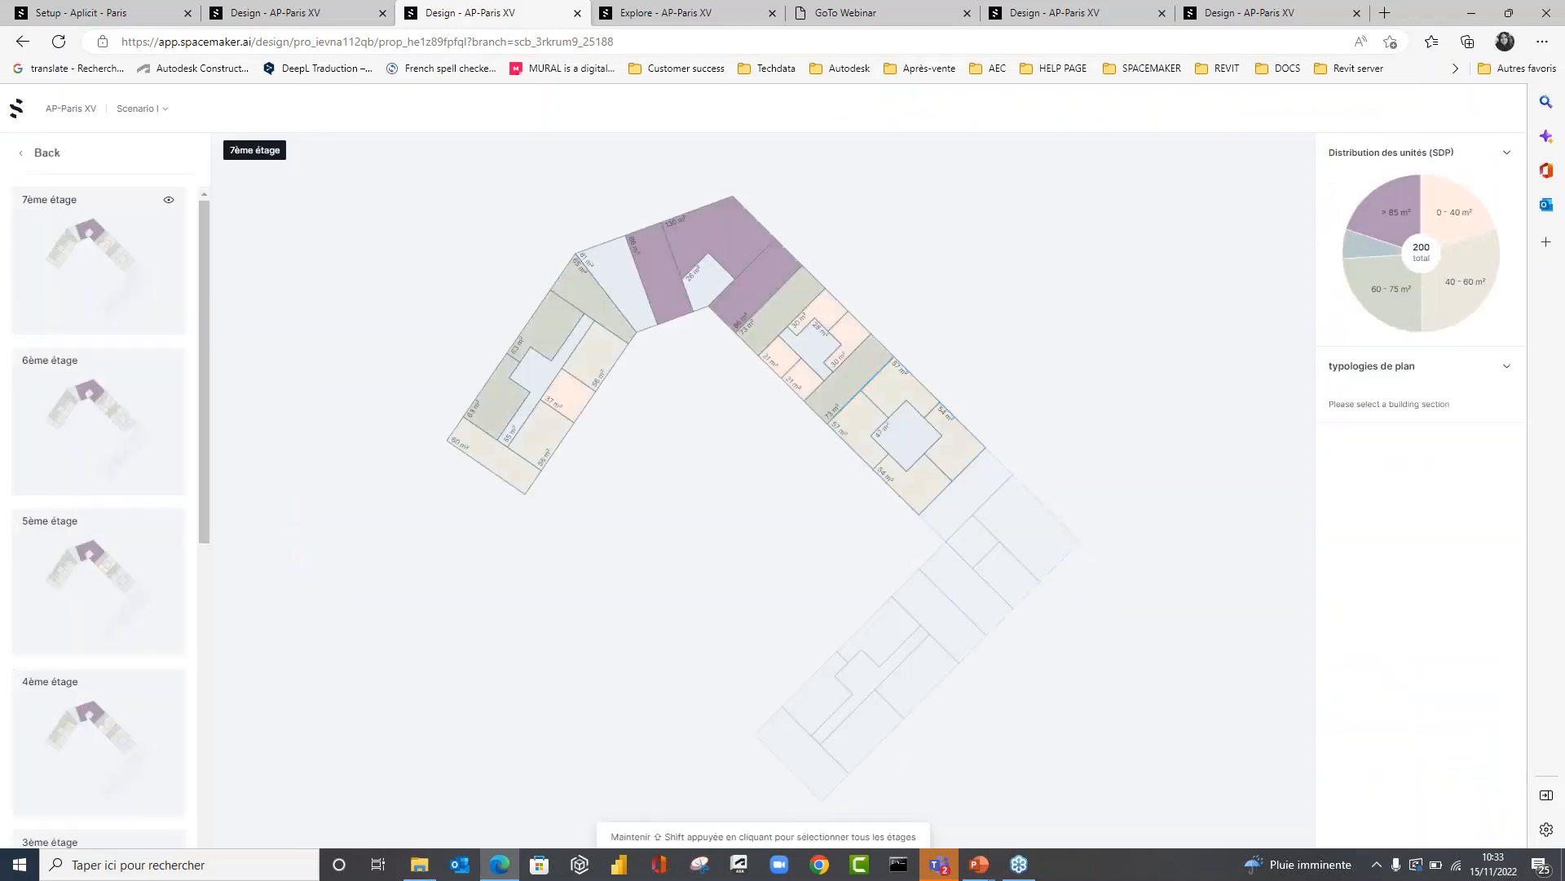
click(900, 428)
scroll(106, 521, down, 6)
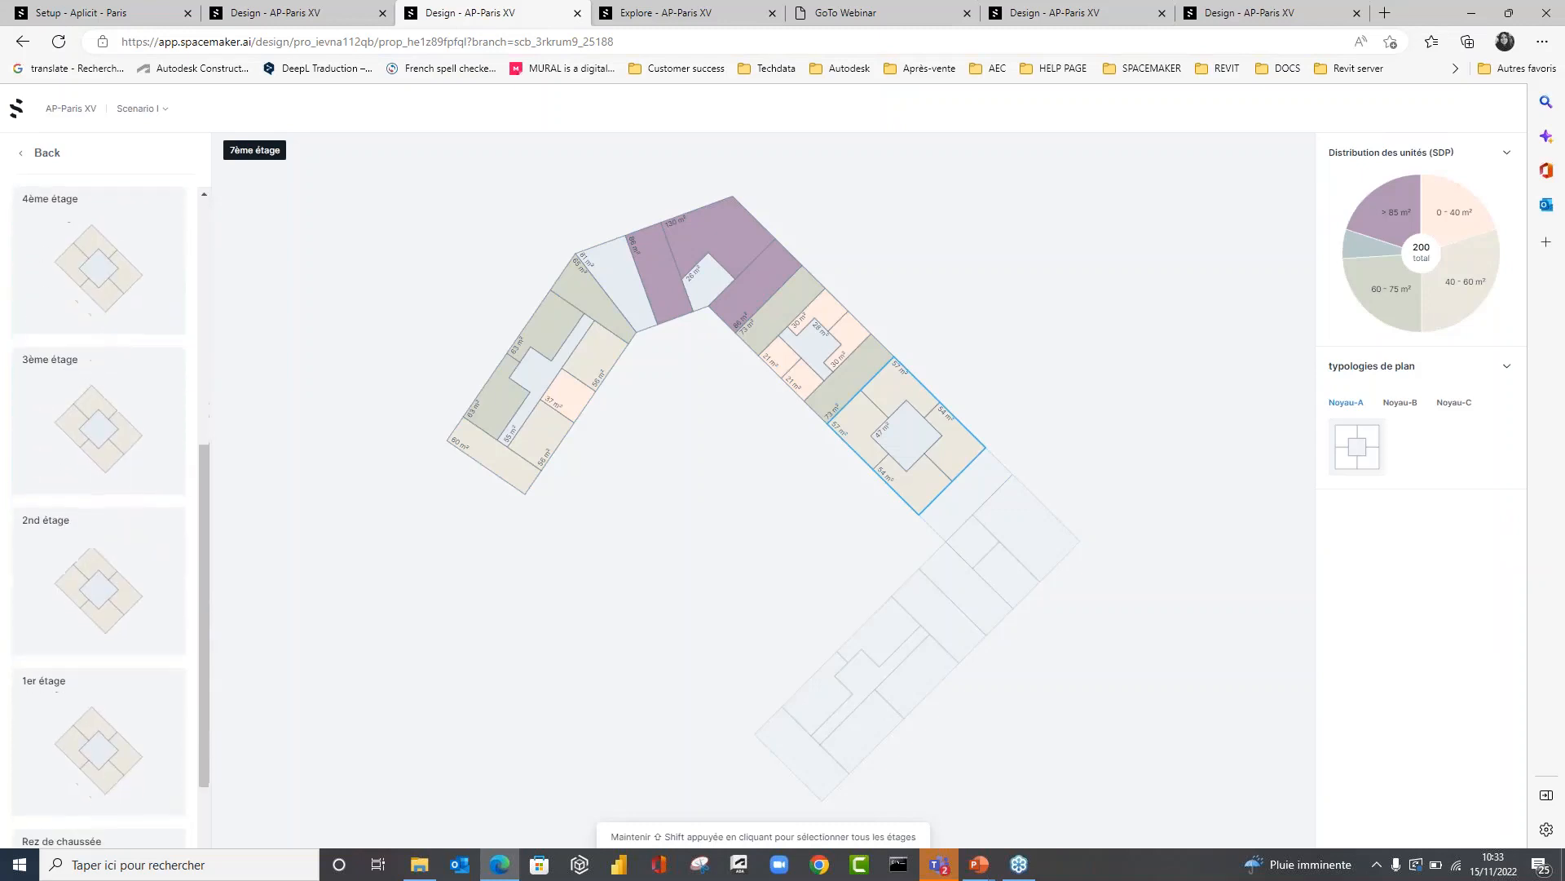
click(98, 416)
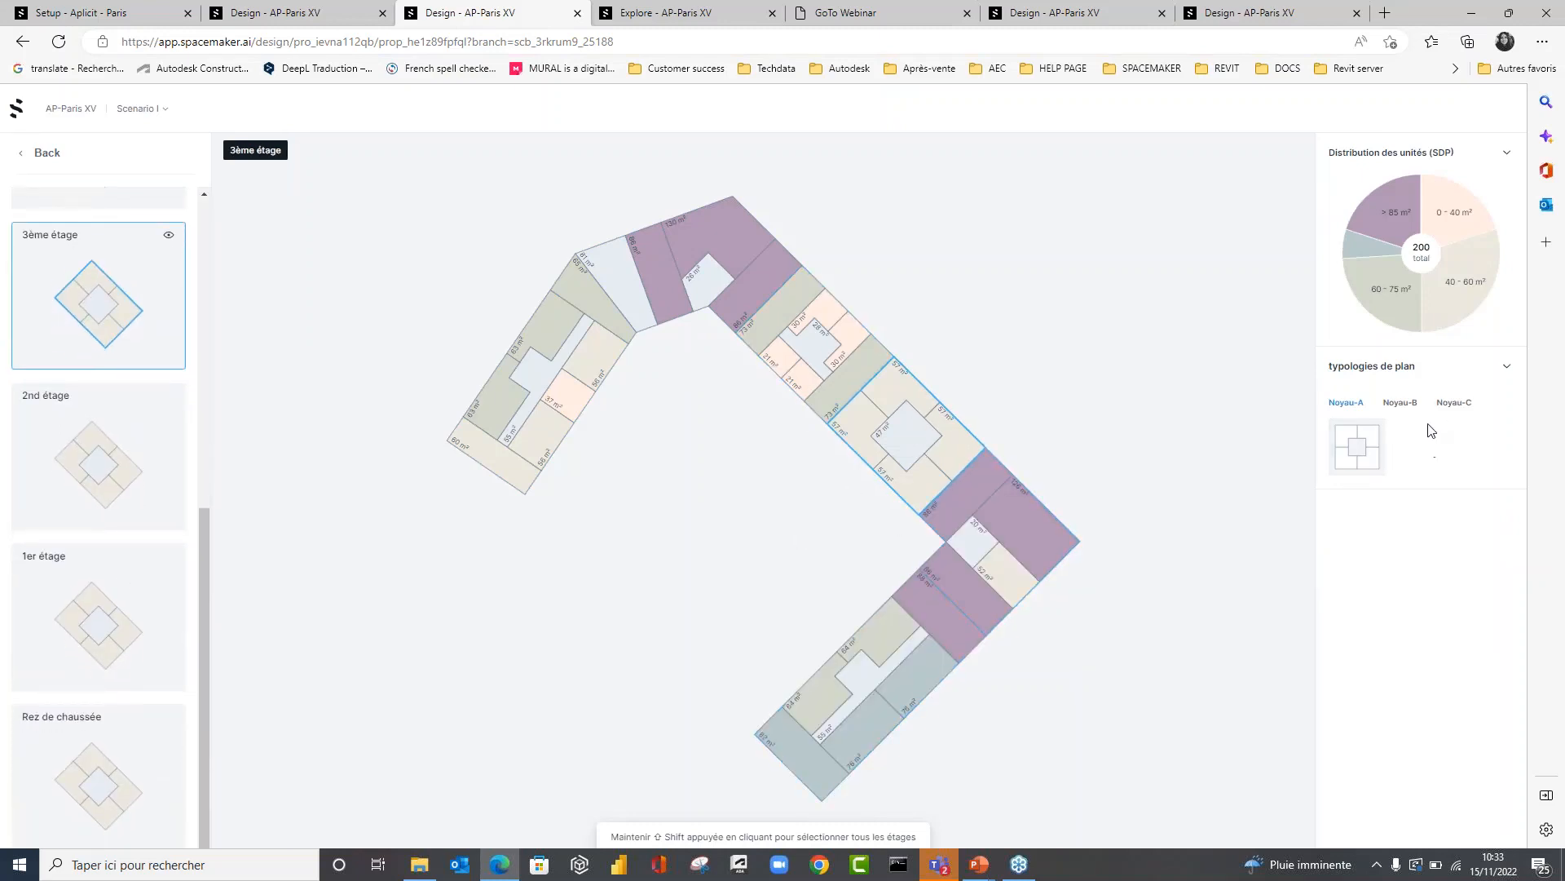
Try two Noyau-B plan typologies on the selected section across all its floors, ending with a six-apartment layout.
click(1402, 405)
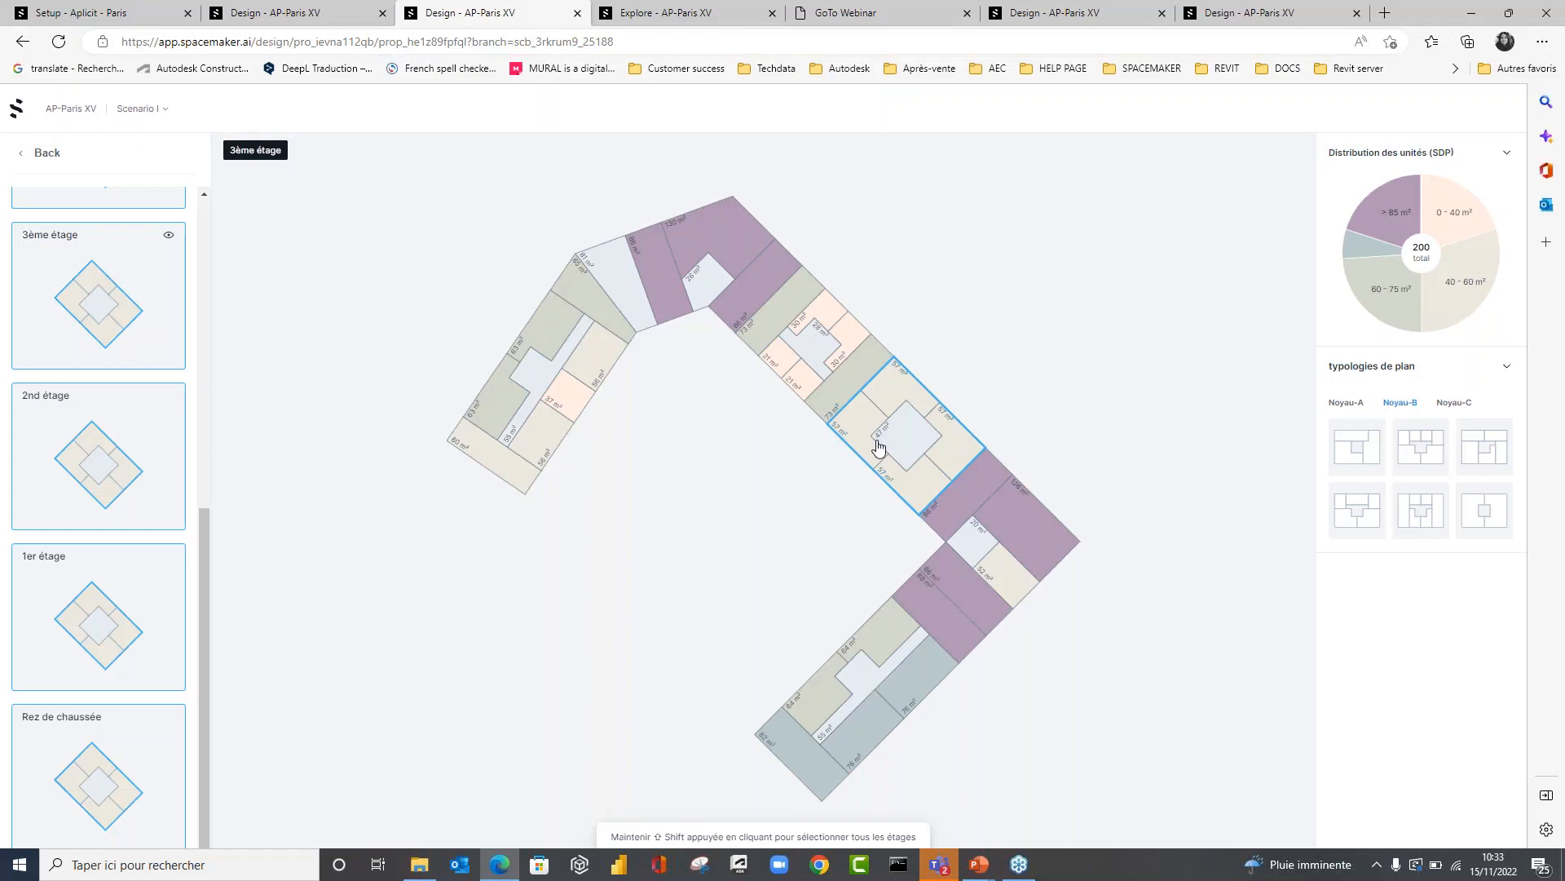
click(1360, 447)
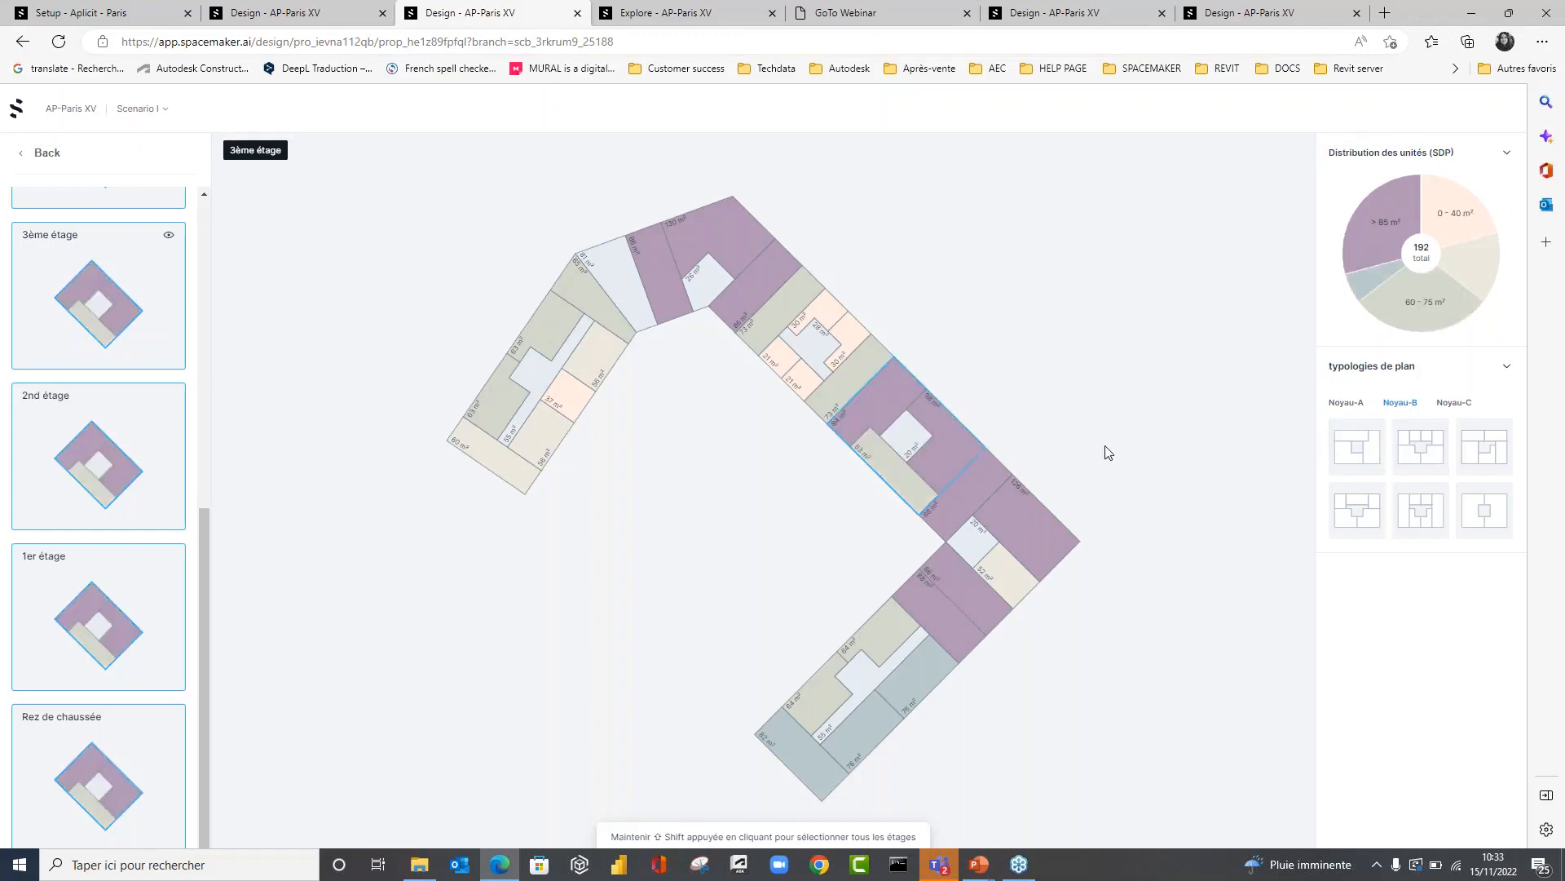
click(1435, 448)
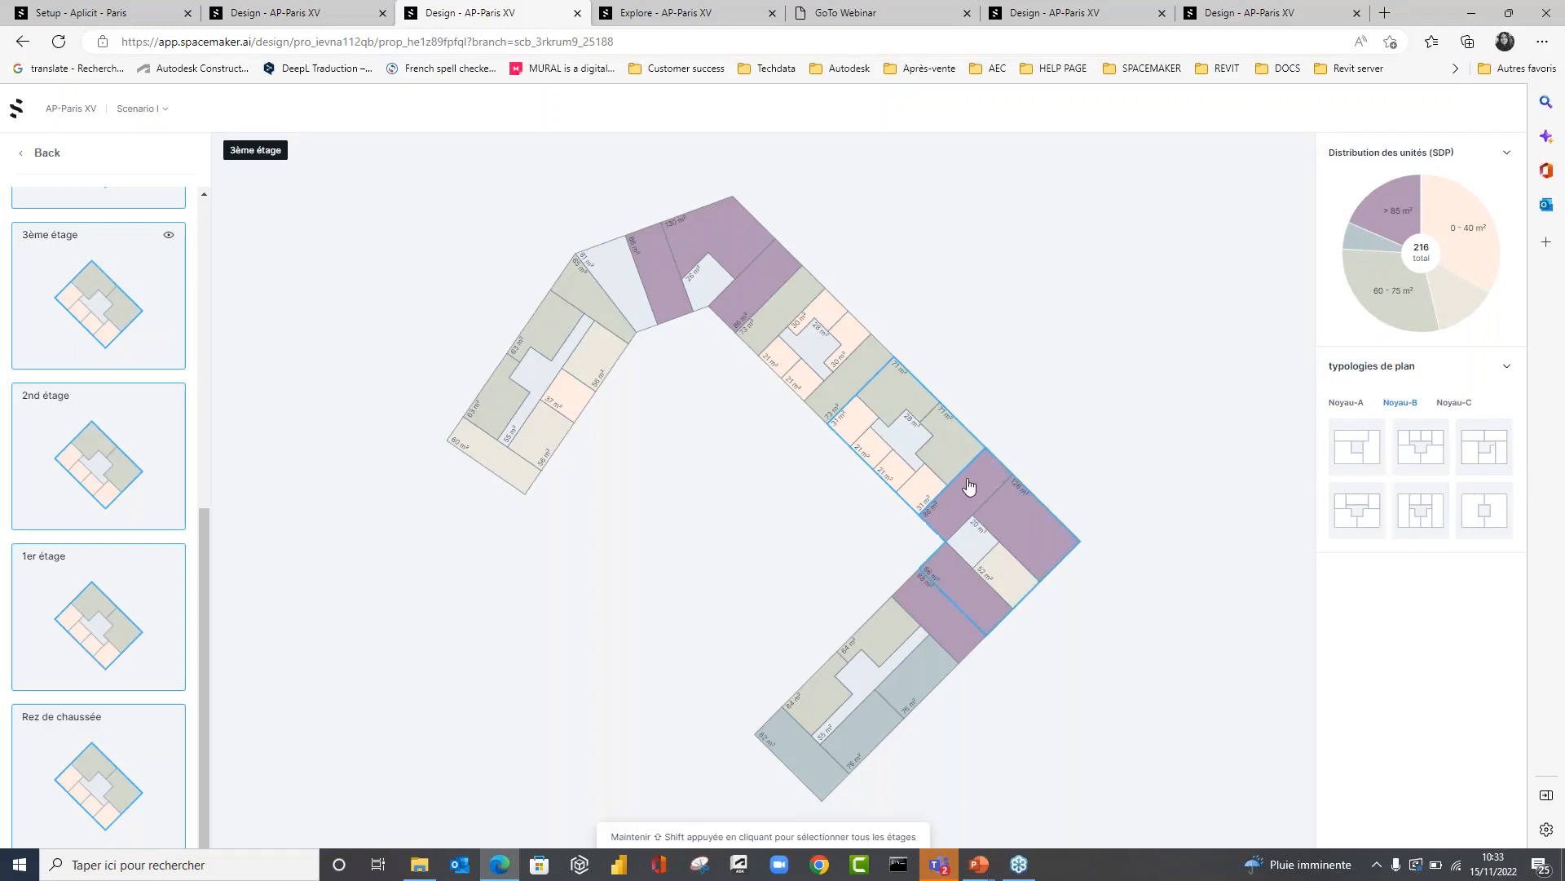
Apply a three-apartment Noyau-C layout to all floors of the section and flip it.
click(1443, 403)
click(1468, 446)
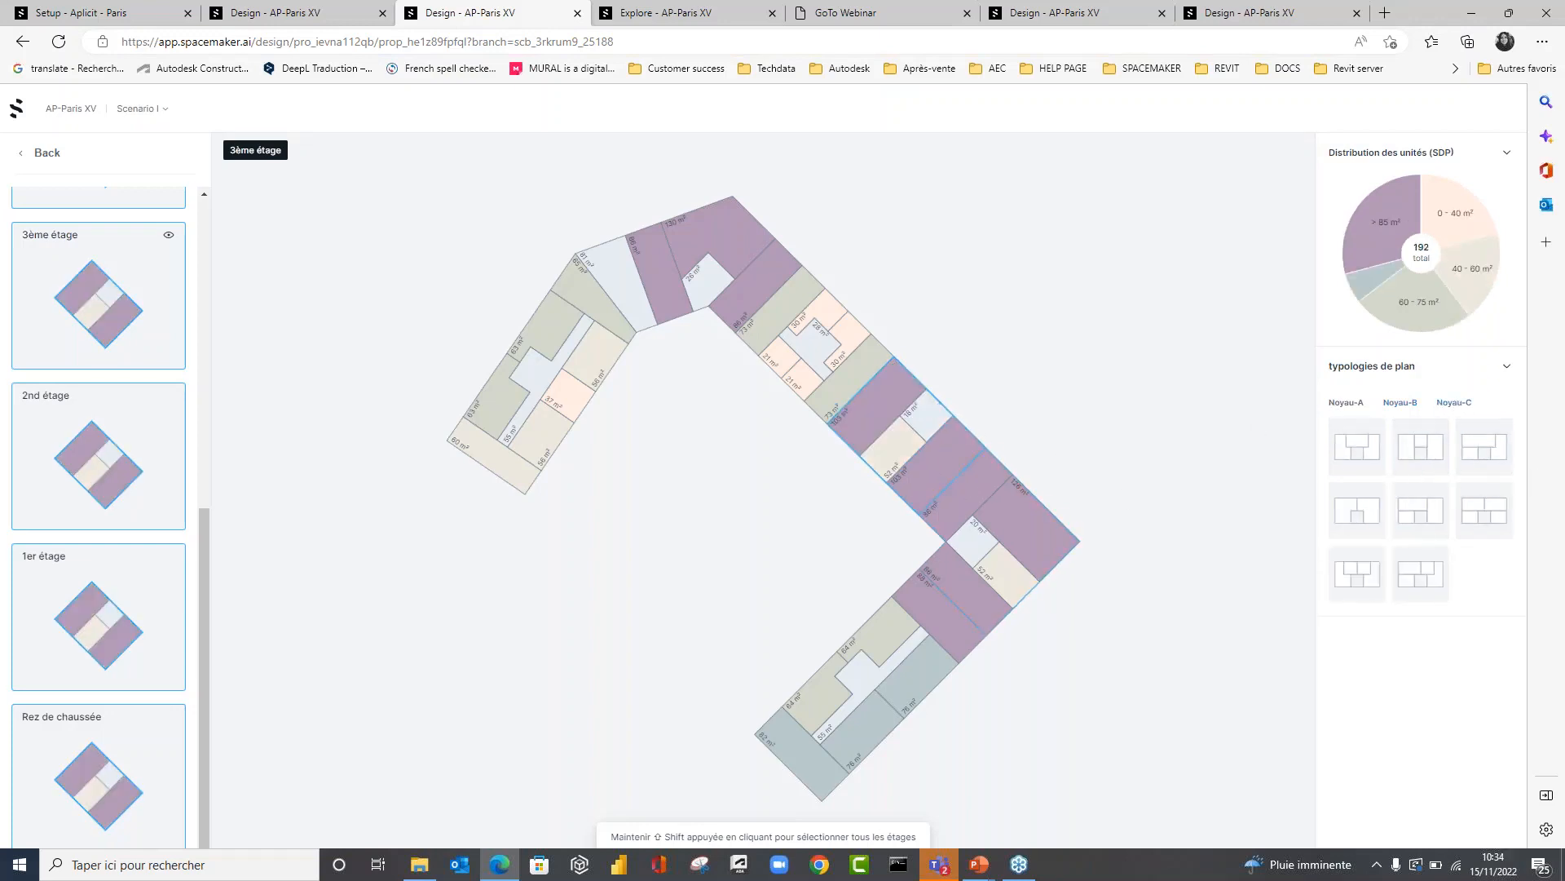
right_click(925, 437)
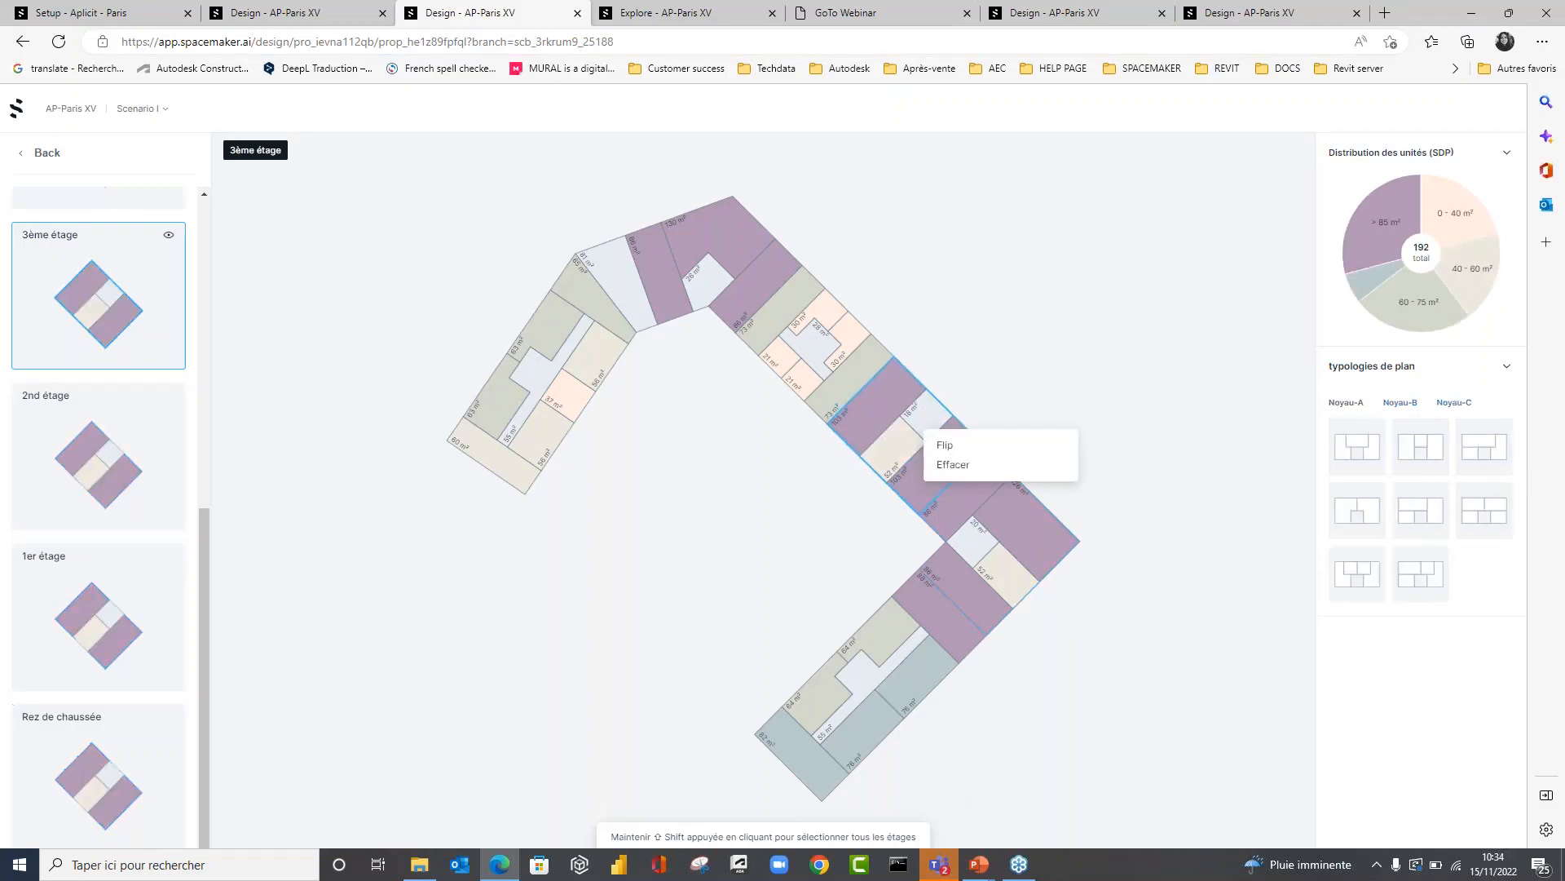
click(937, 443)
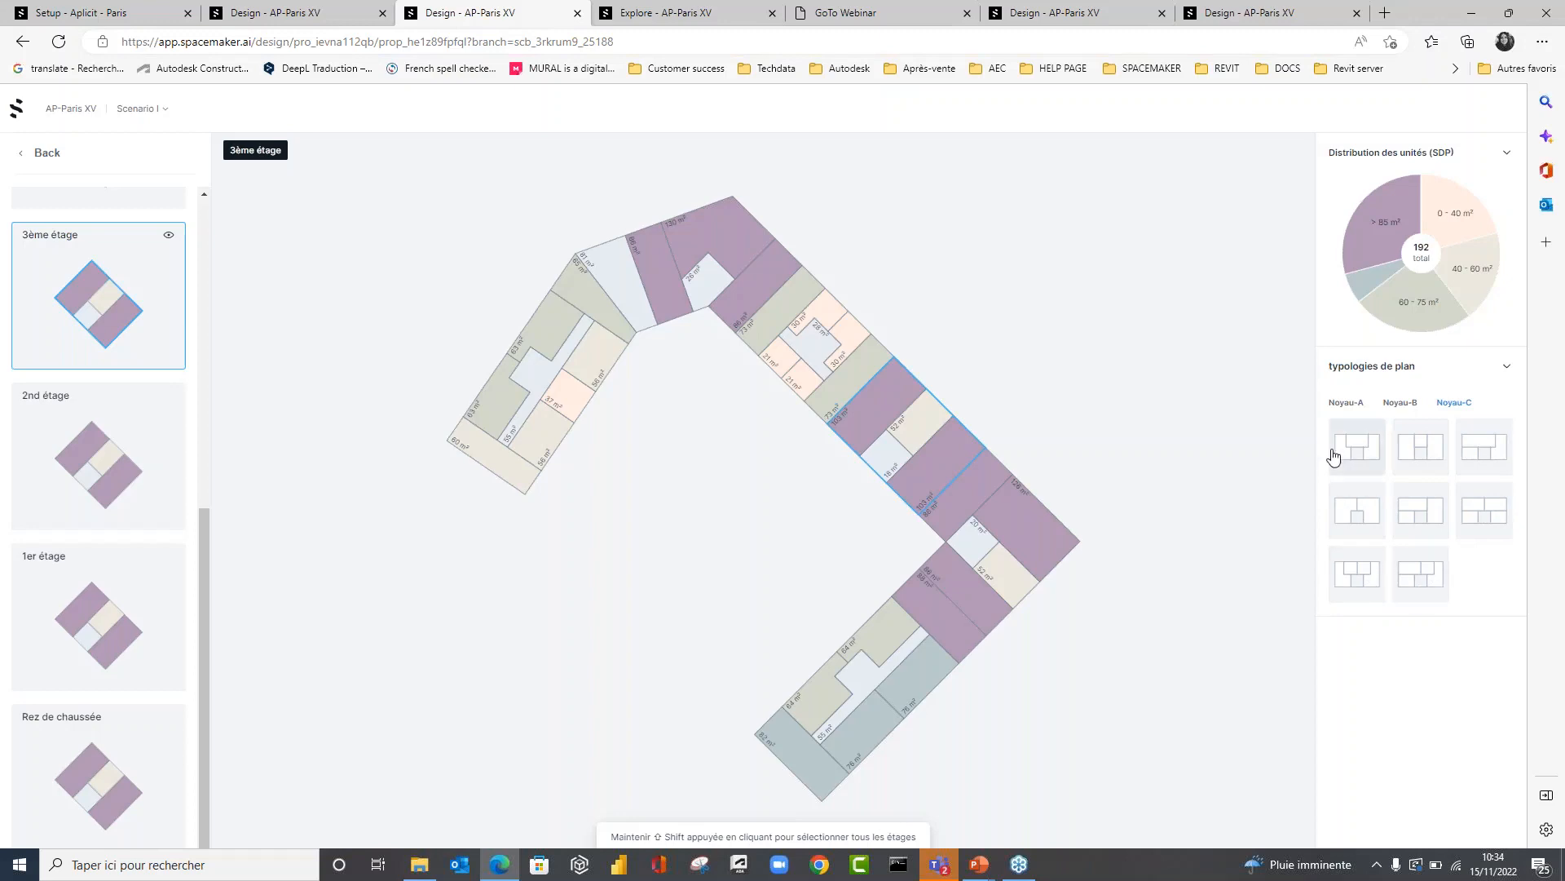
Compare other Noyau-C layouts for the section on the 3ème étage only and apply a four-apartment one.
click(1358, 607)
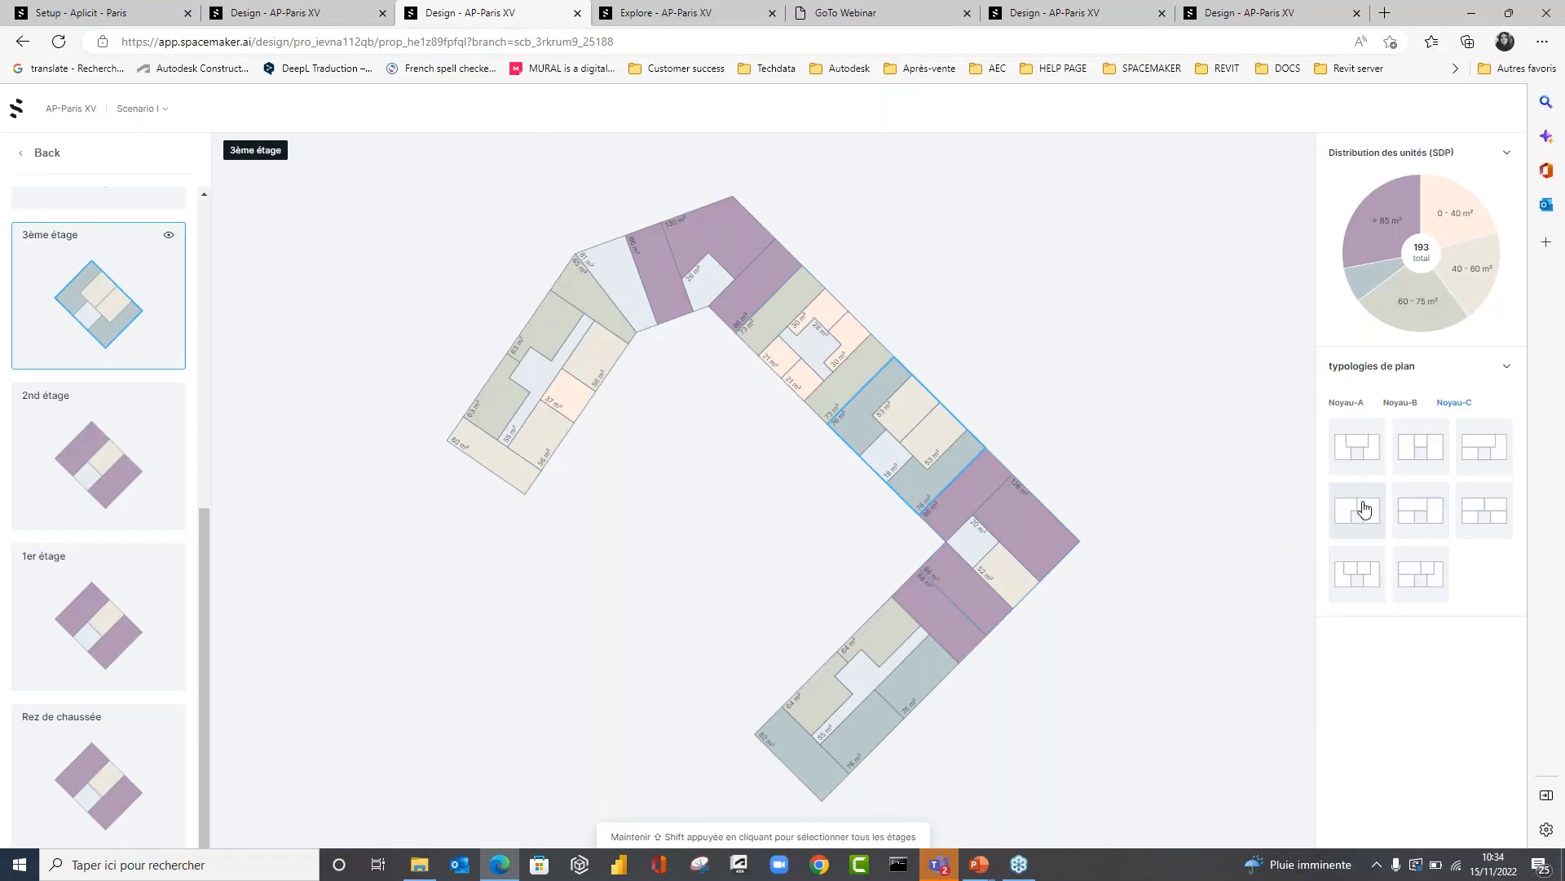
click(1358, 453)
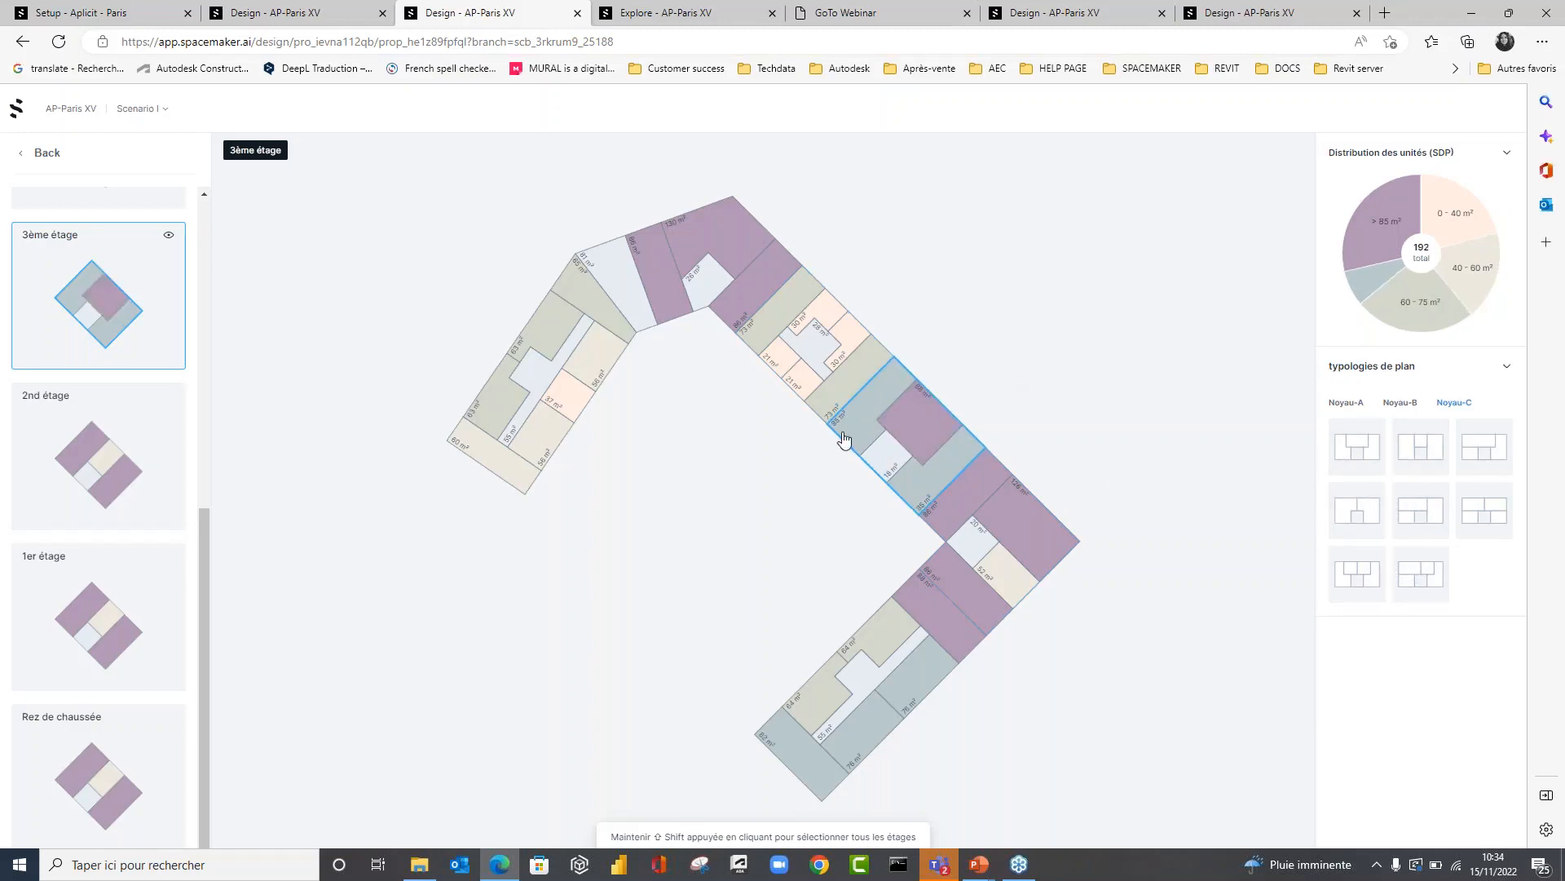
click(1485, 505)
Apply a three-apartment Noyau-C layout to all floors of the adjacent section in the middle wing, and return to the site design with nothing selected.
click(864, 344)
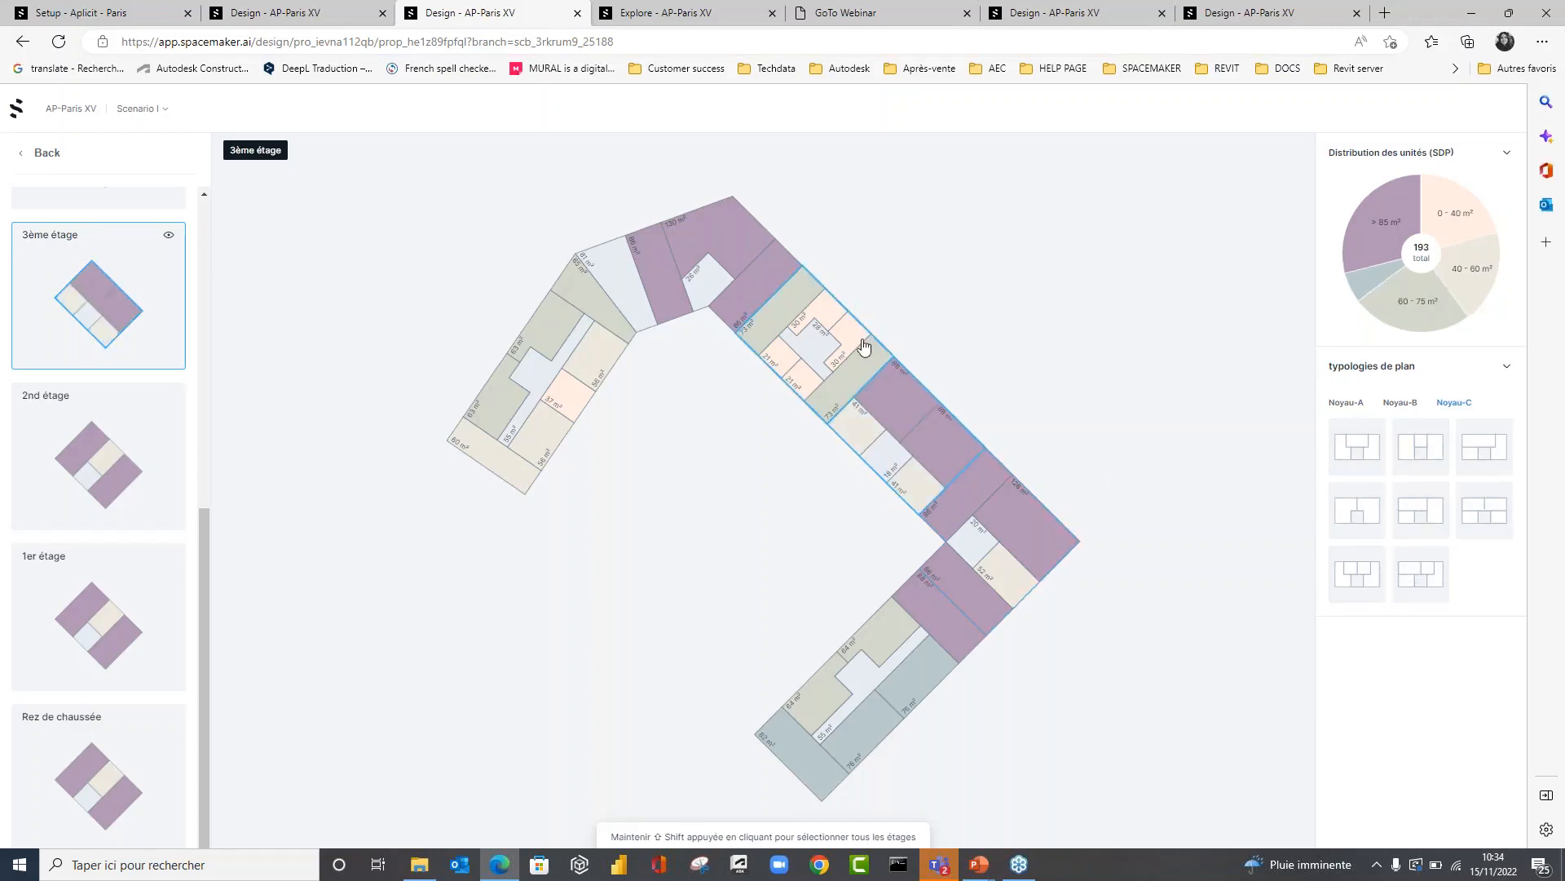
click(1457, 404)
click(1474, 459)
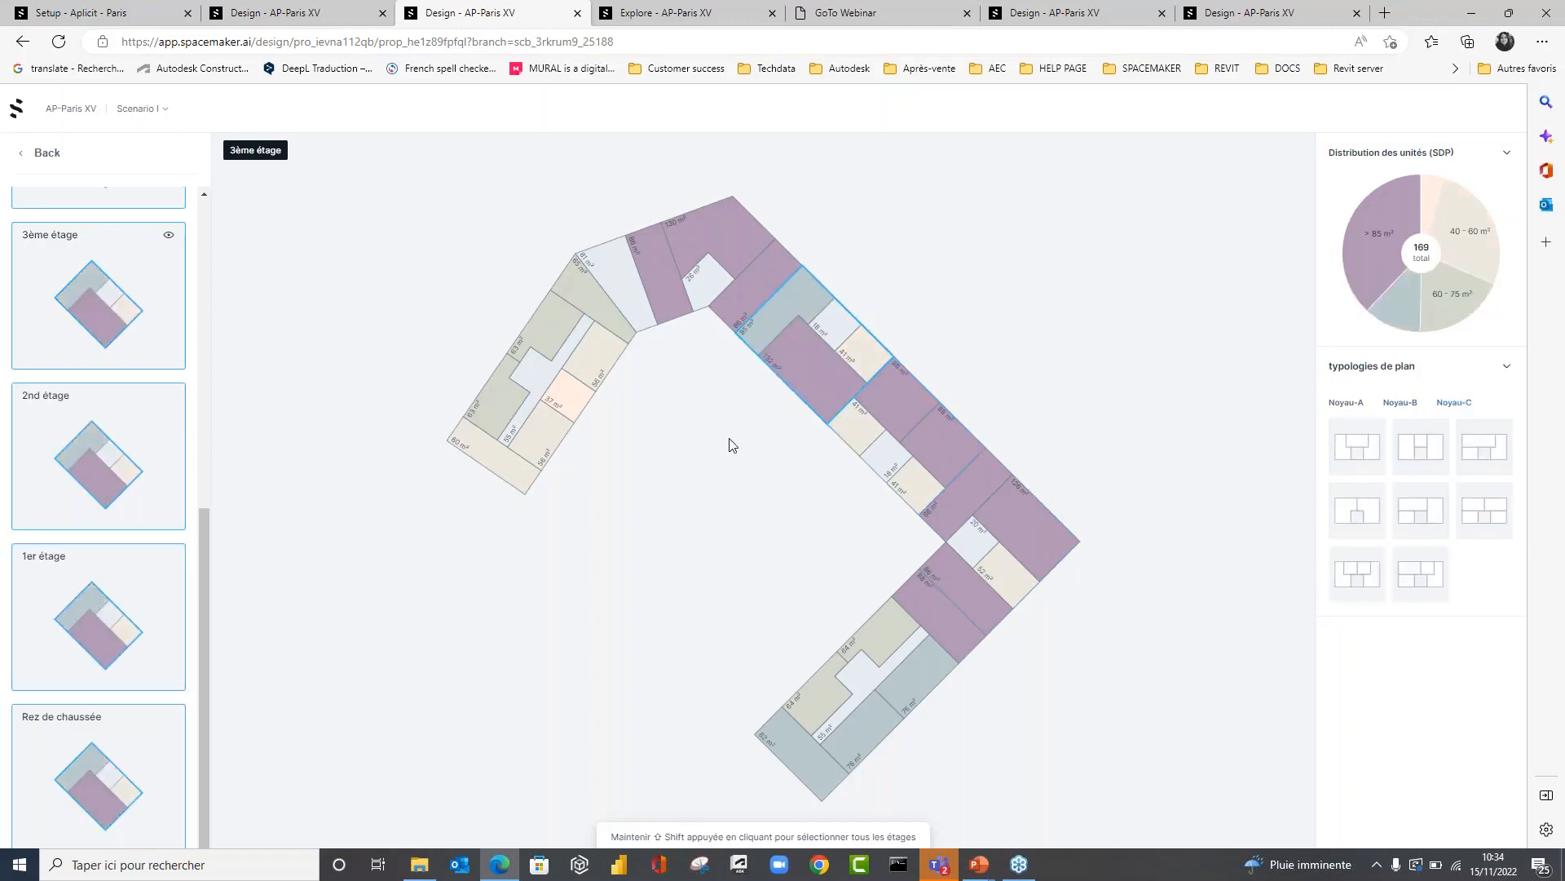
click(811, 462)
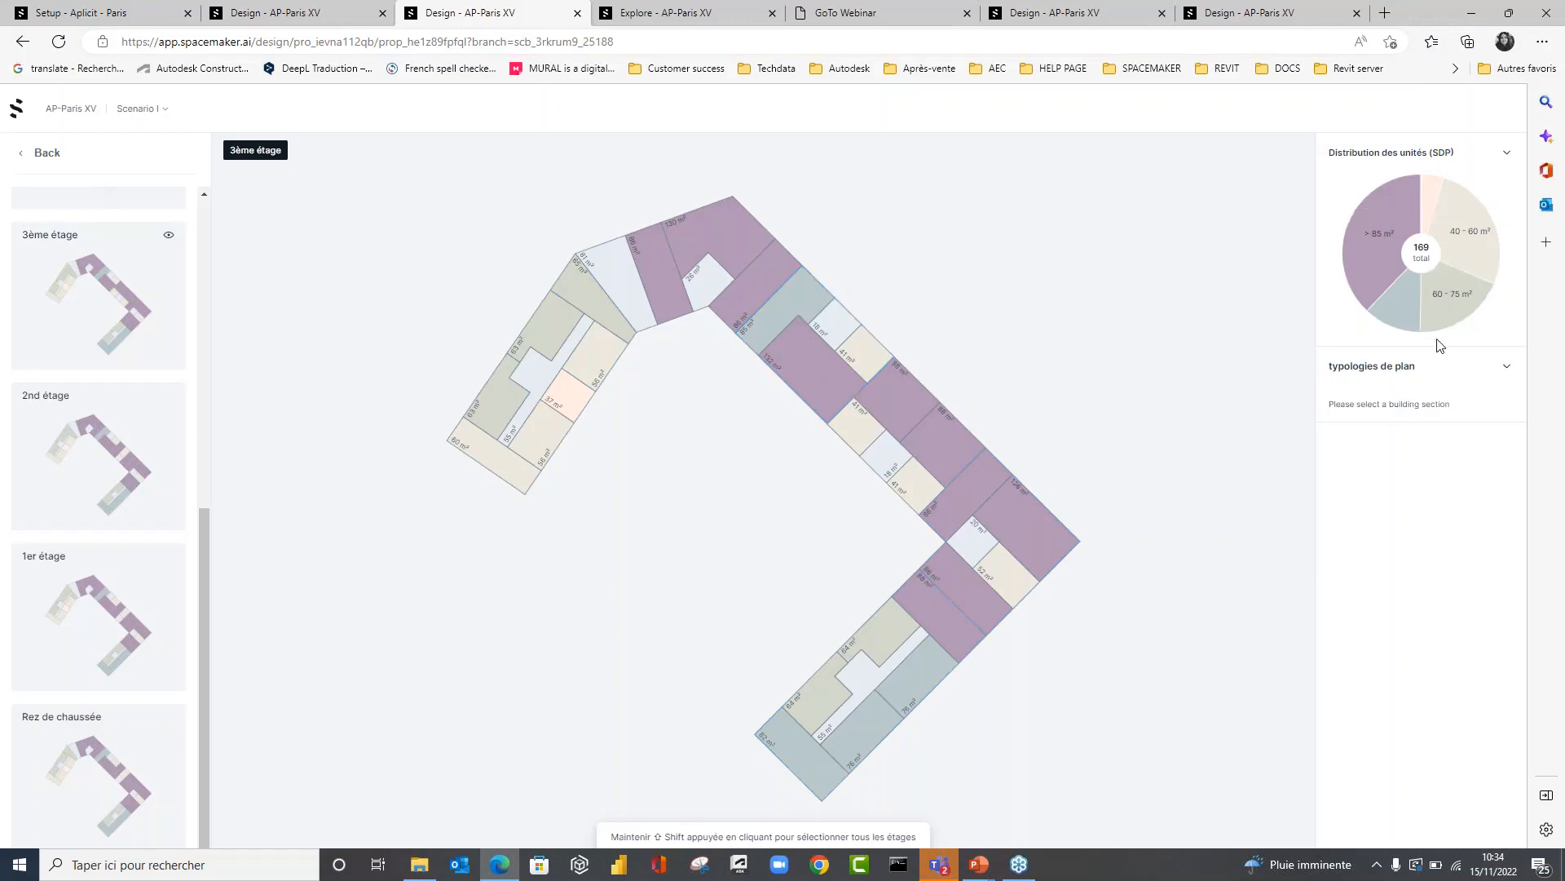
click(29, 155)
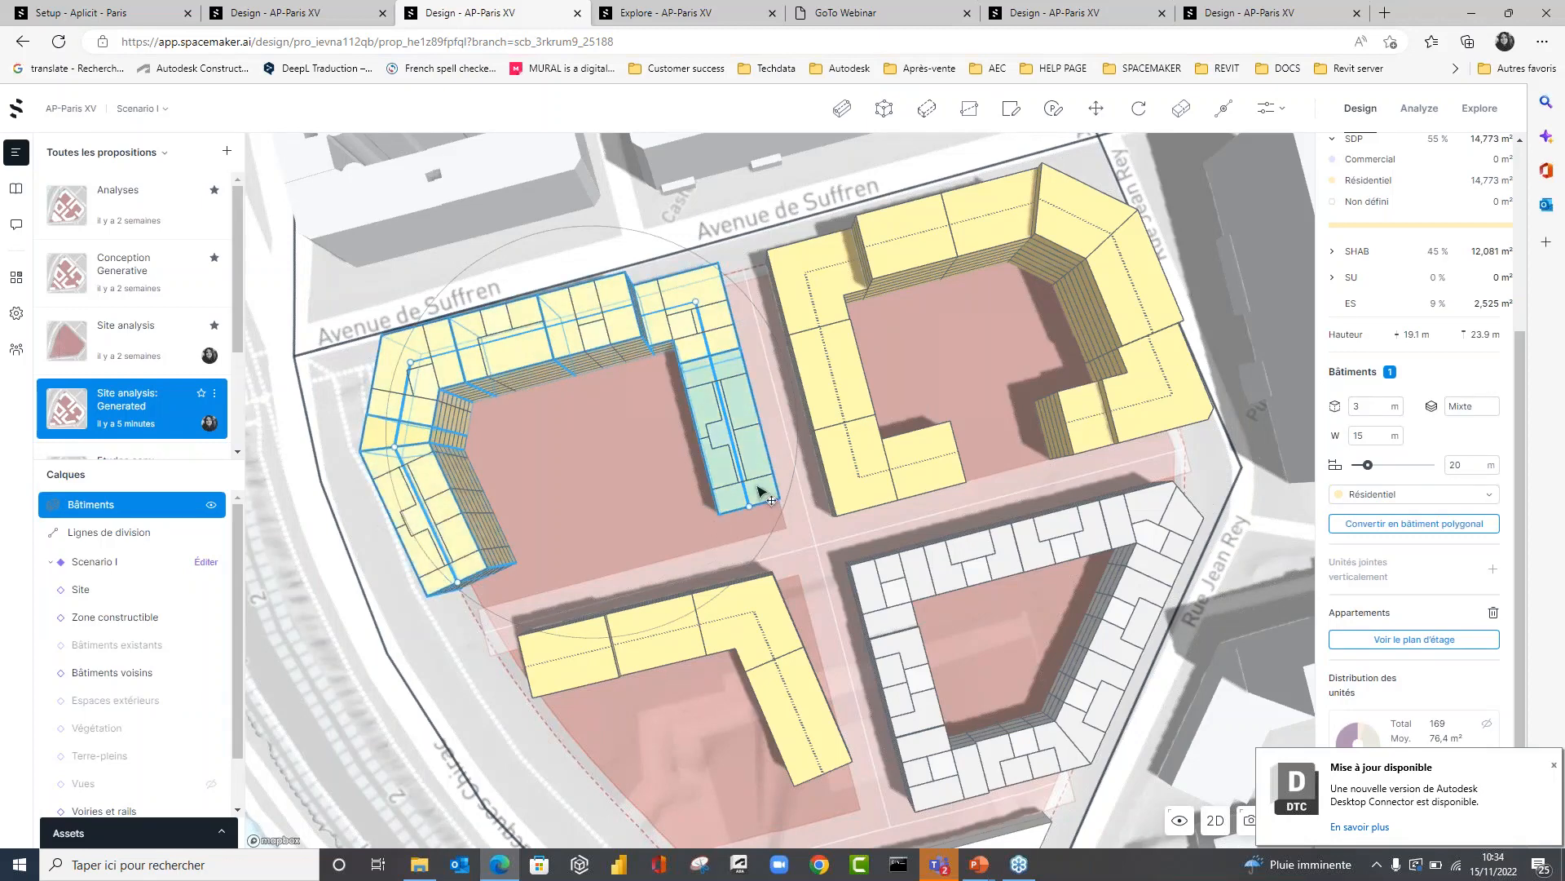
click(687, 517)
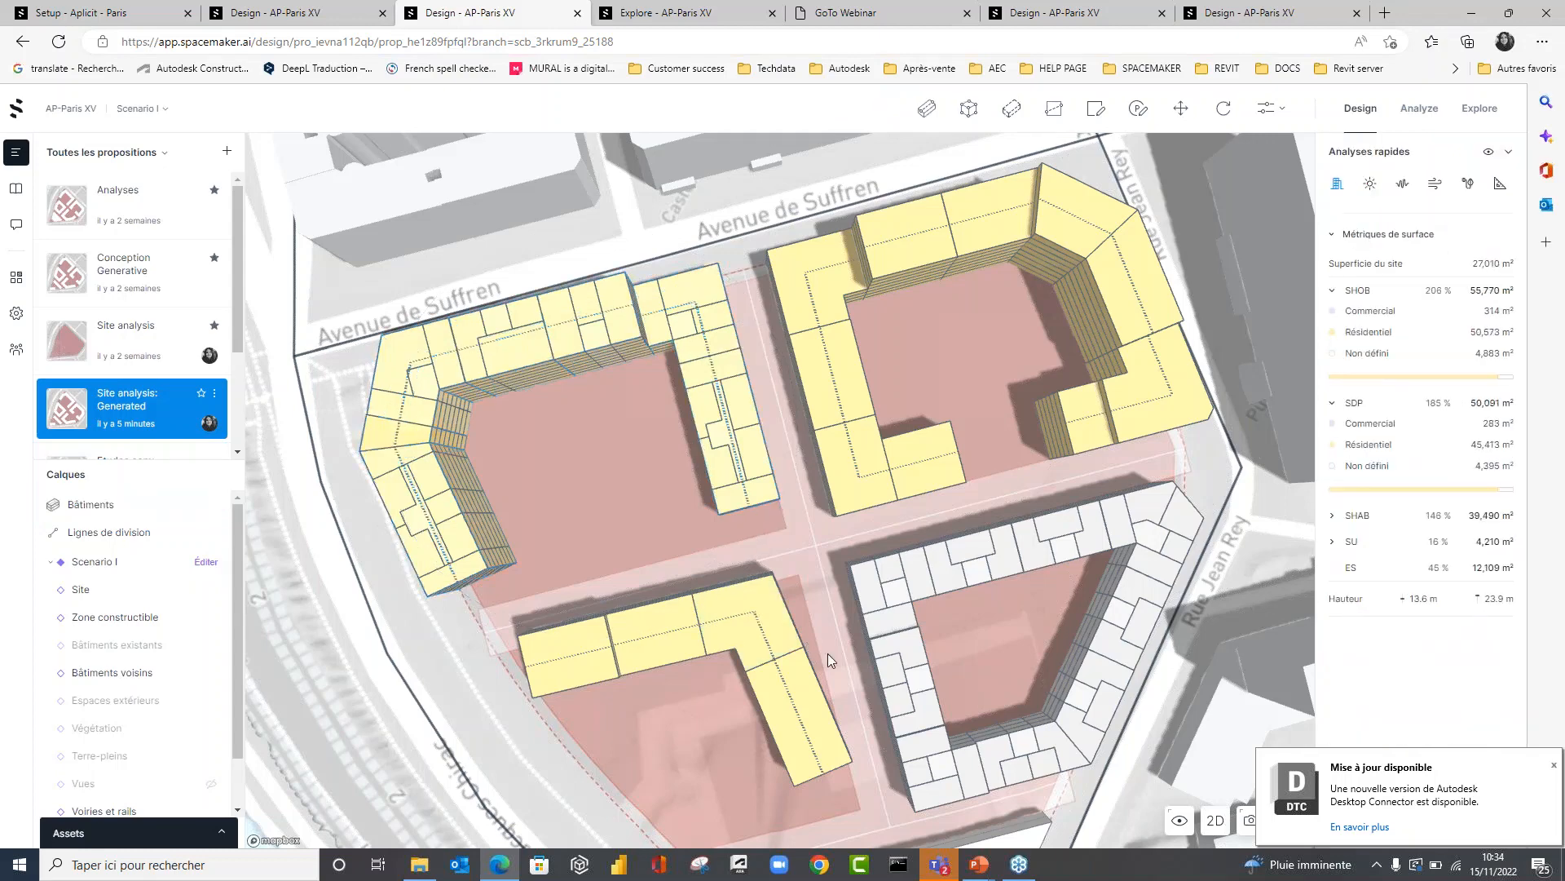
Switch to the presentation and advance to the slide on Spacemaker's four main advantages, highlighting real-time analyses.
click(1471, 13)
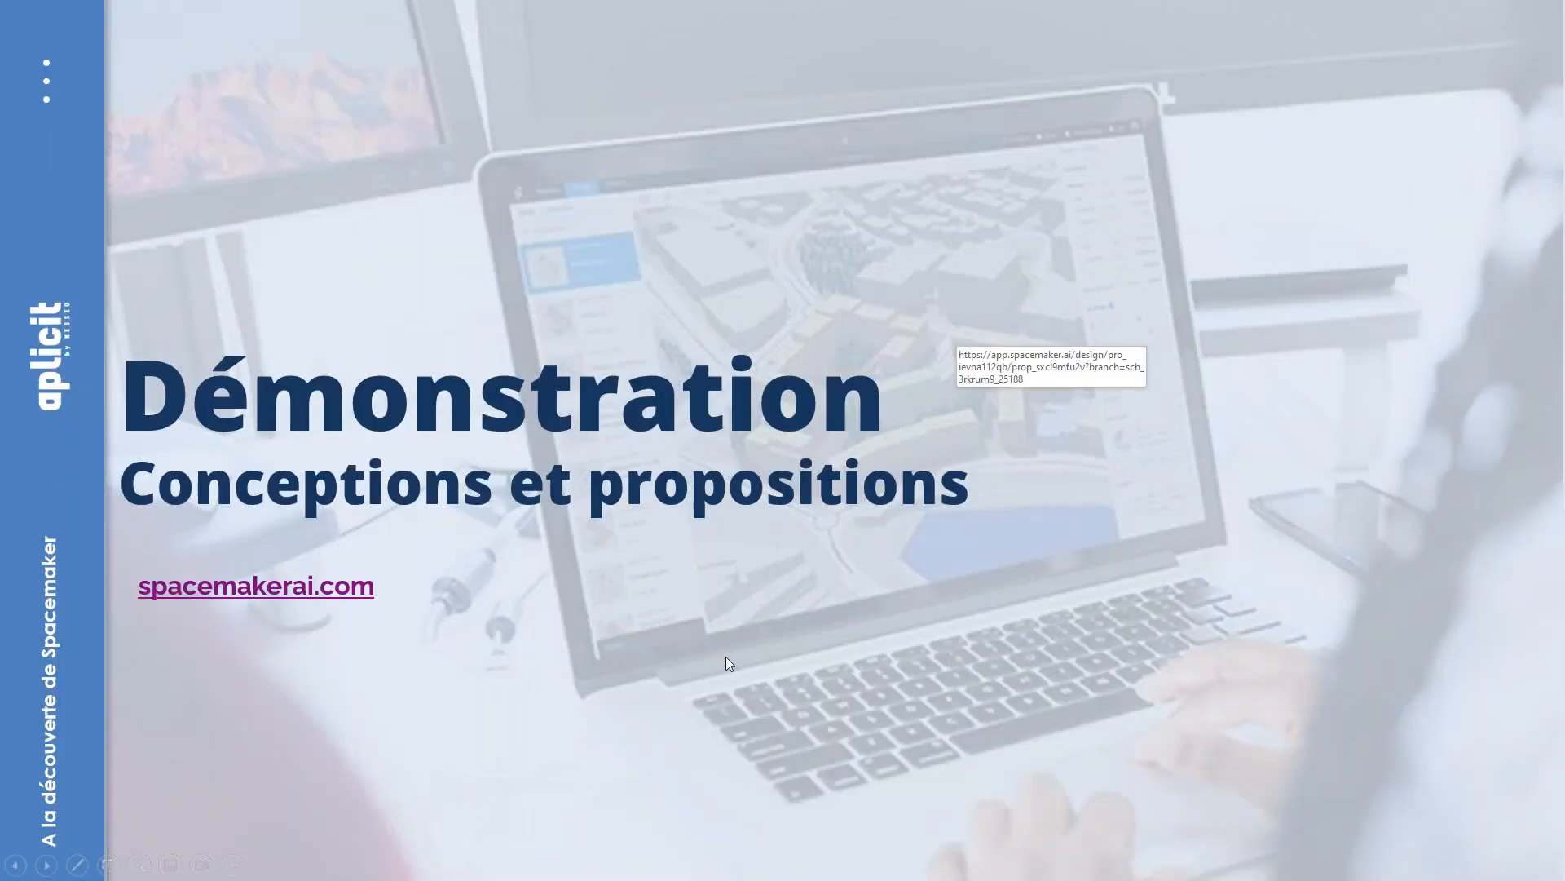
click(726, 658)
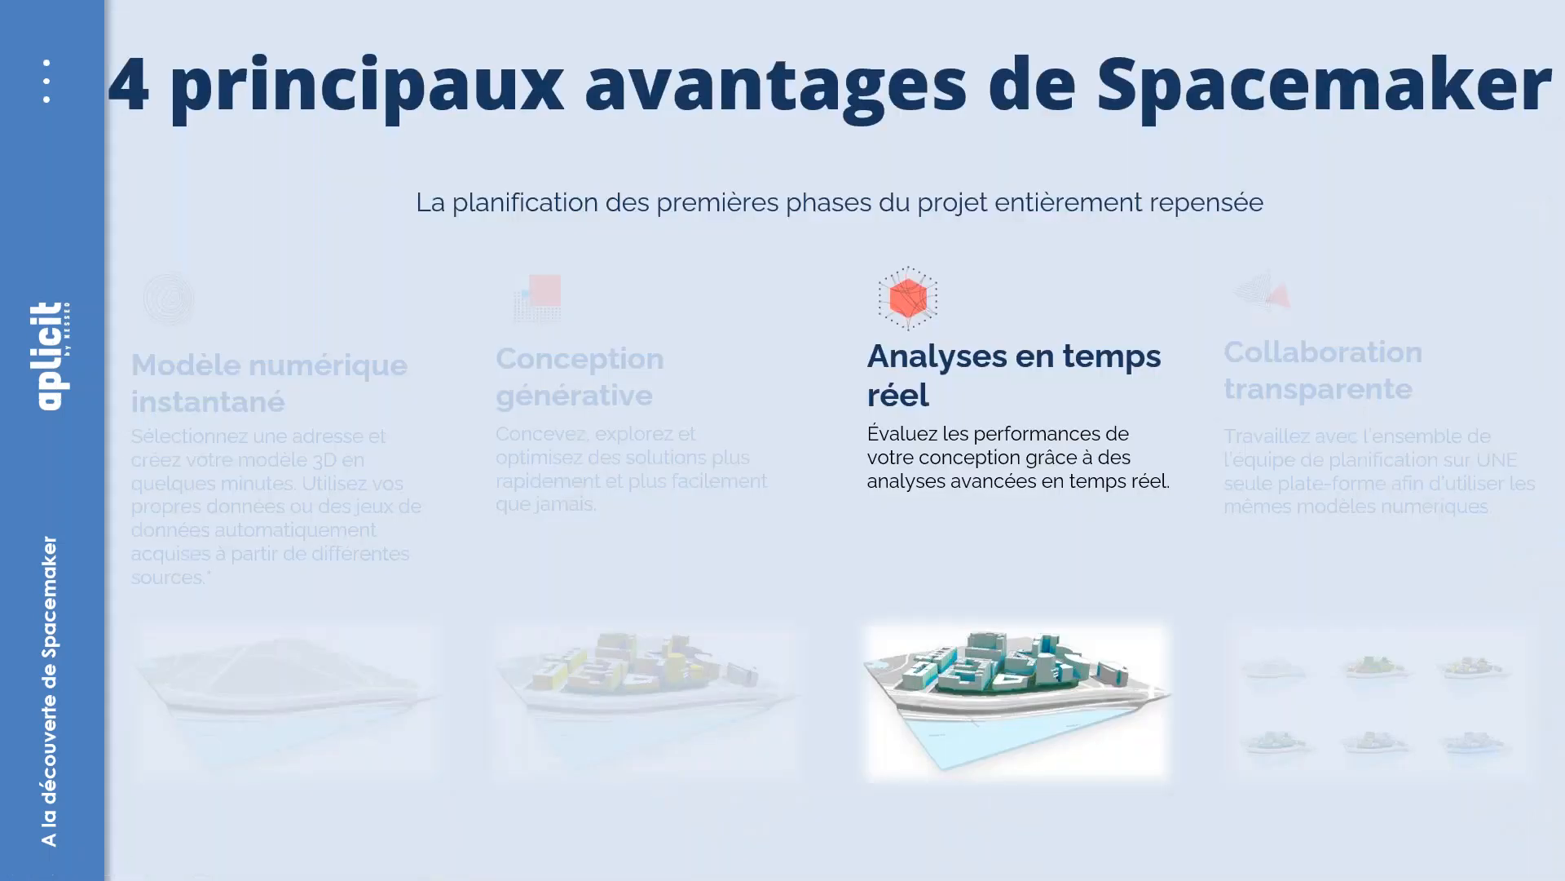
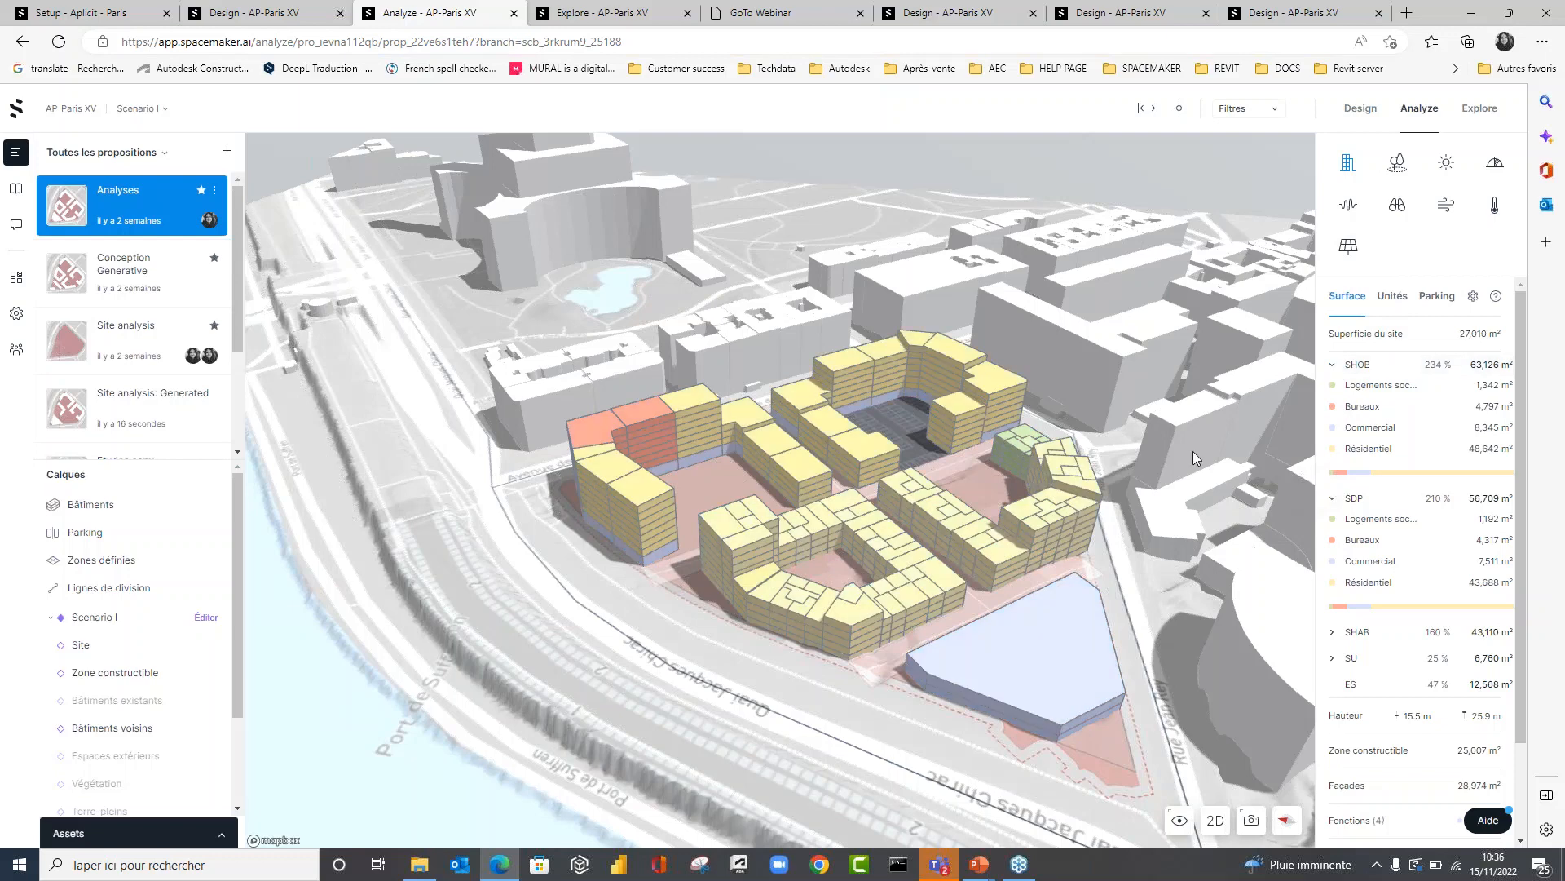
Review the surface figures of the Analyses proposal, from site area down to façades and surface types.
scroll(1192, 451, up, 2)
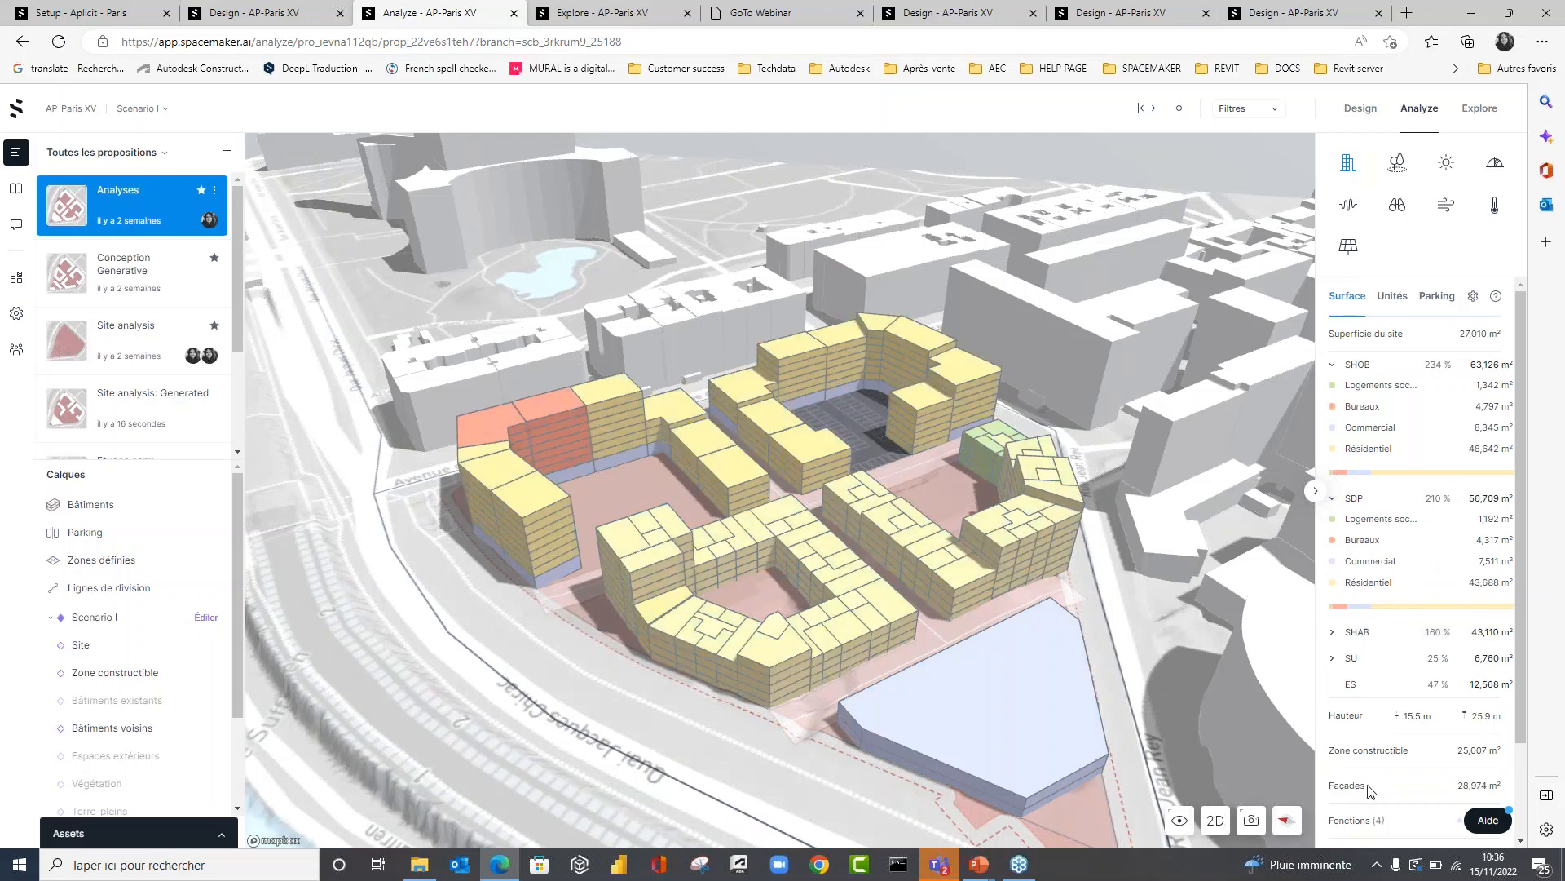
scroll(1371, 789, down, 2)
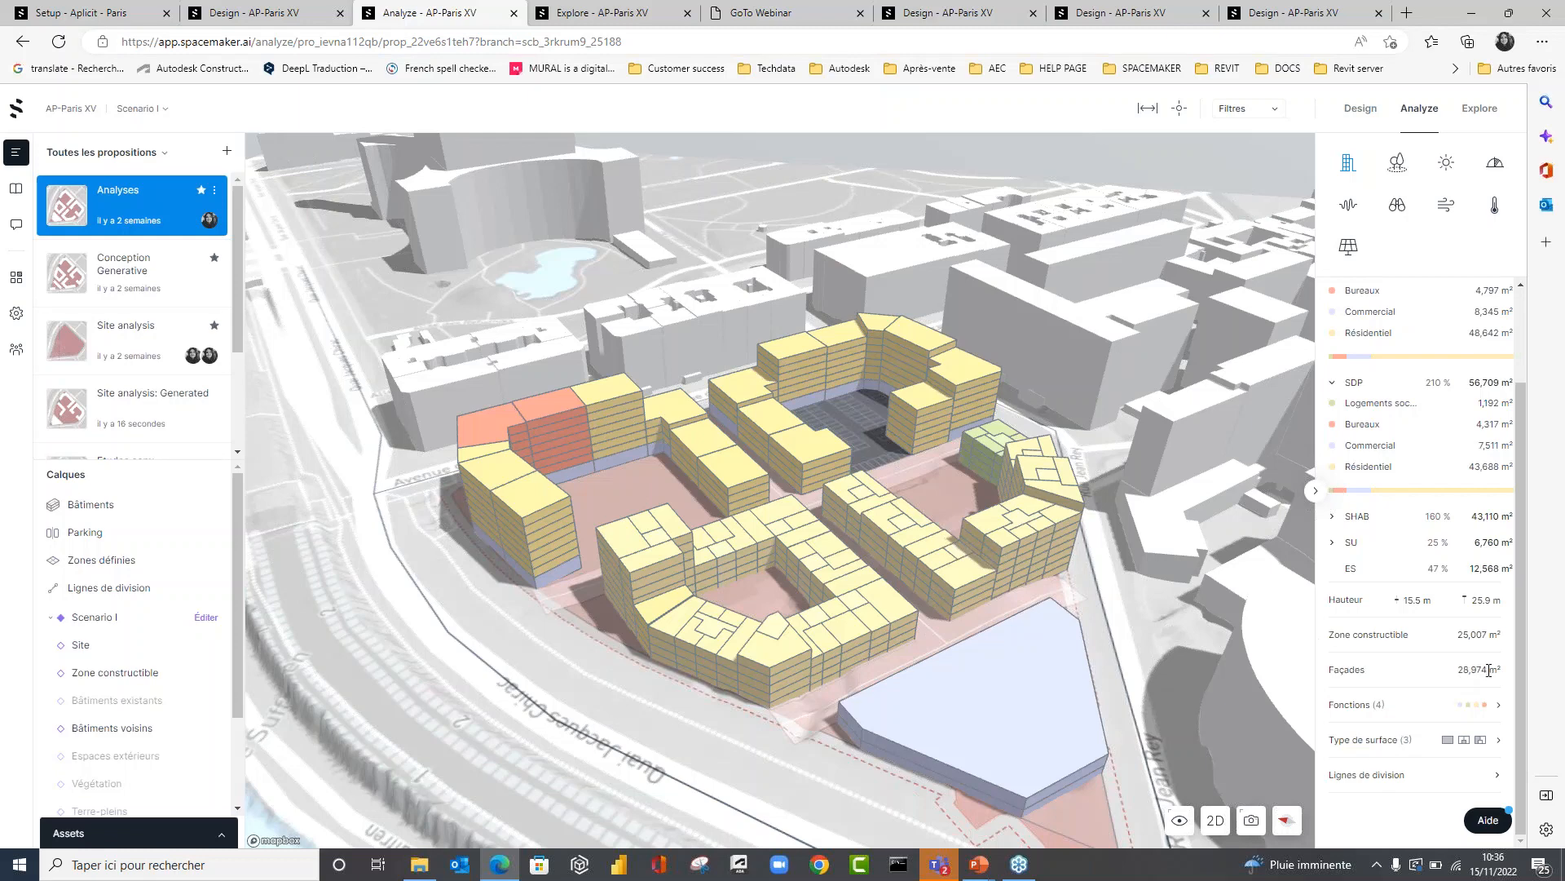
scroll(1427, 620, up, 2)
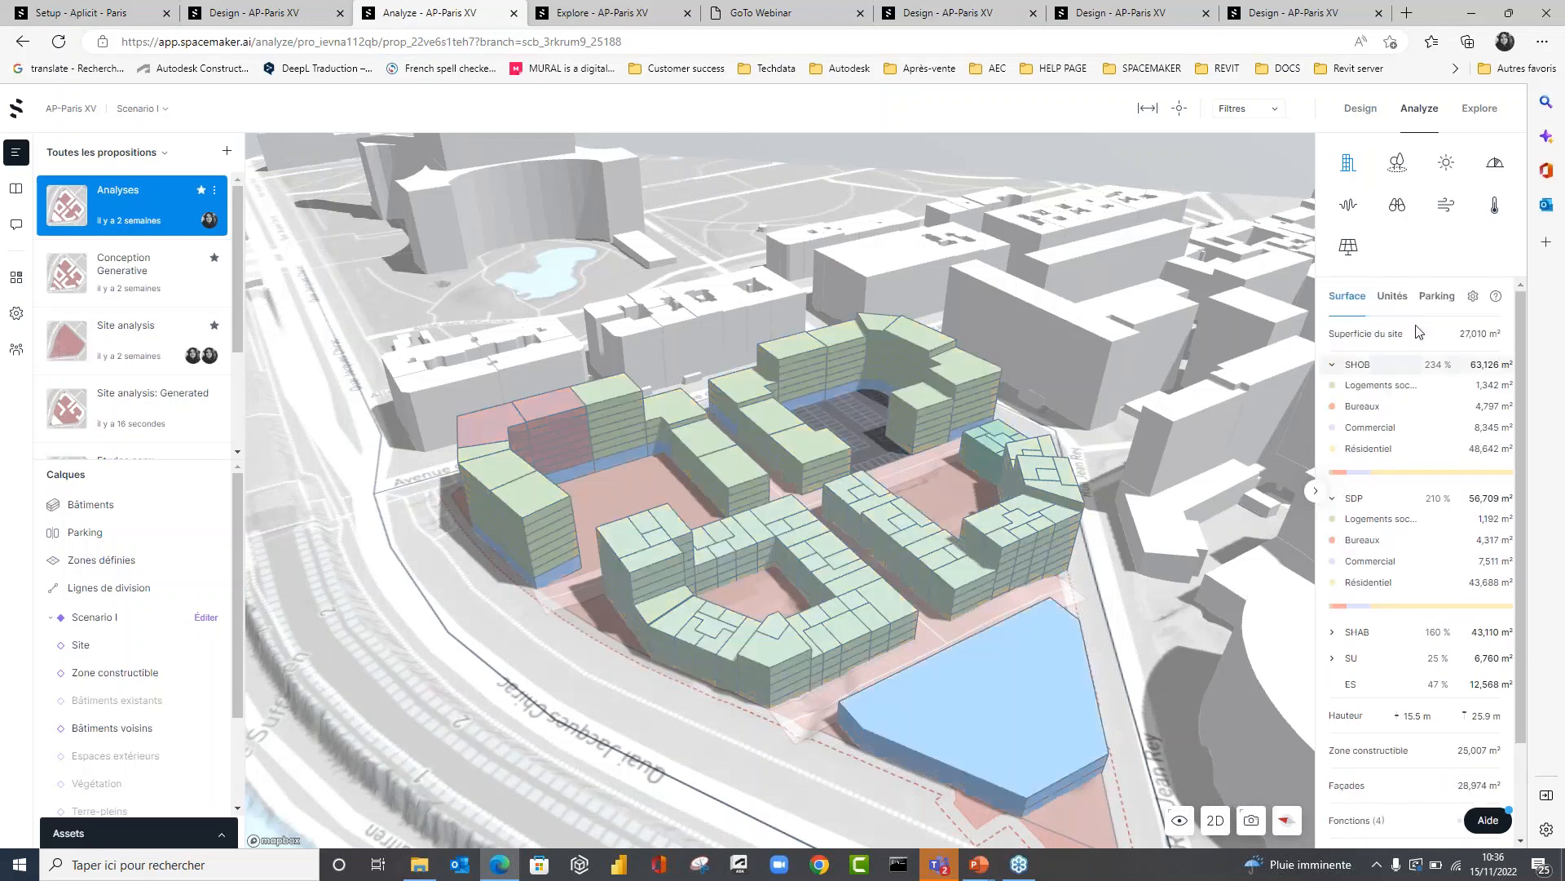
Display the apartment unit distribution, followed by the parking figures with the parking layout seen from above.
click(1402, 300)
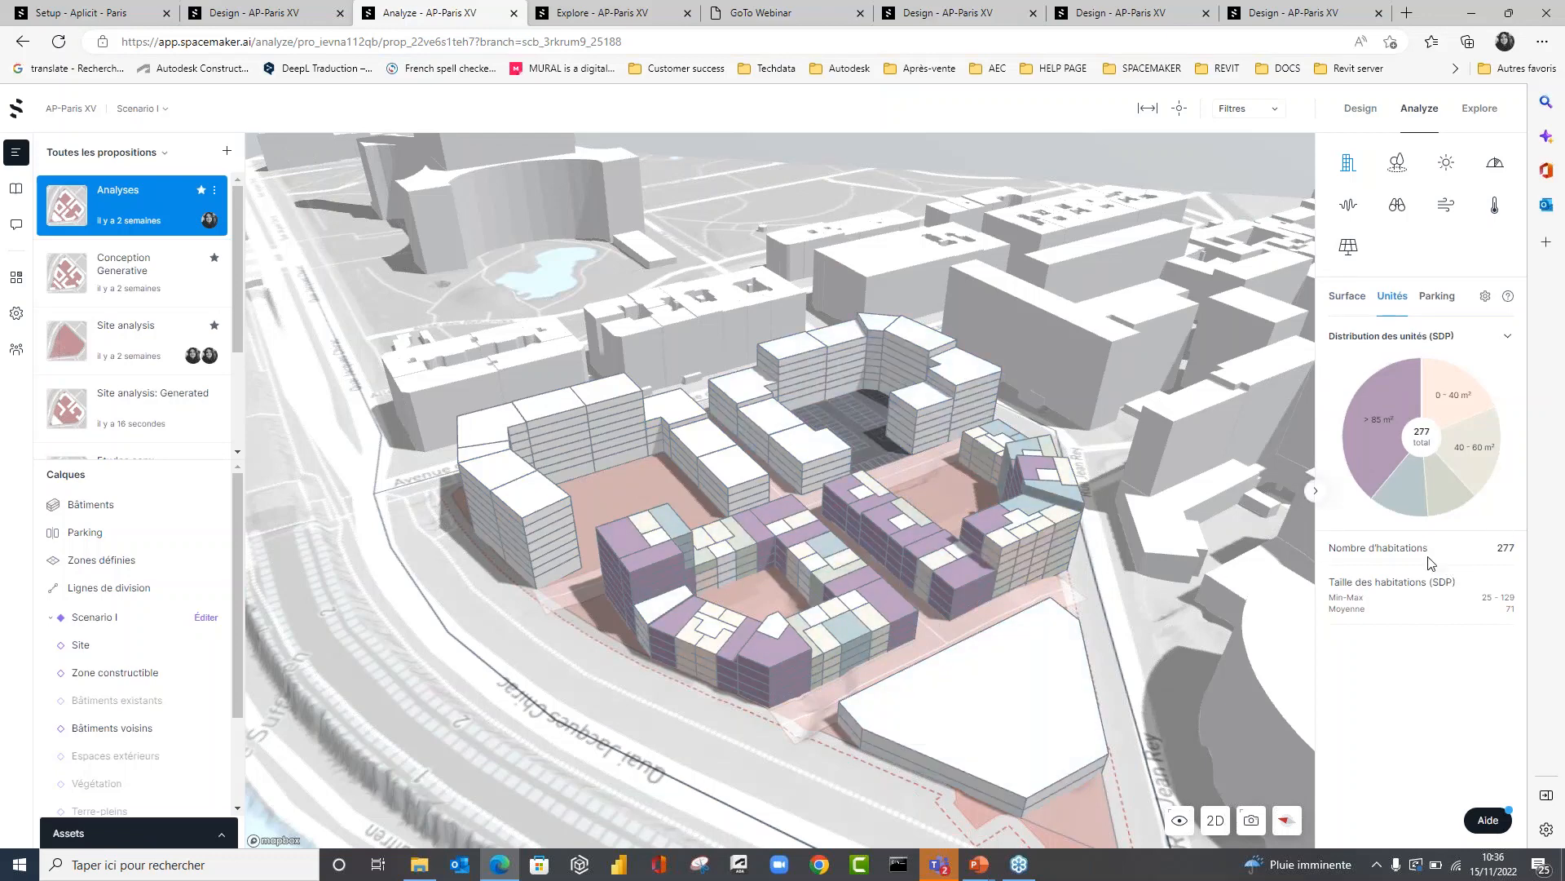
click(1429, 301)
right_drag(799, 477, 833, 544)
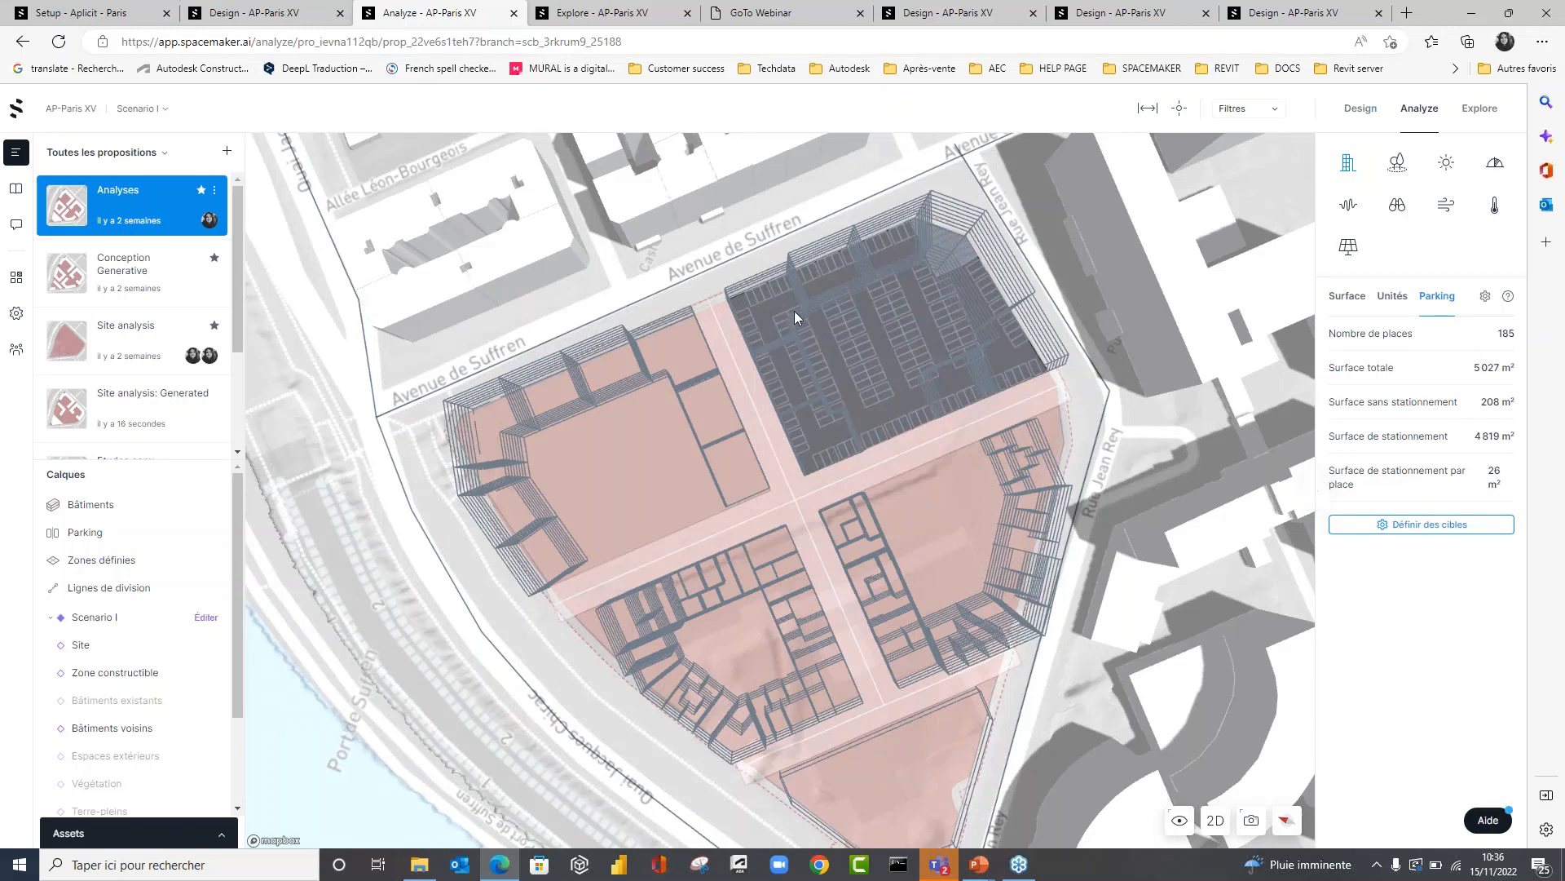
scroll(794, 311, up, 3)
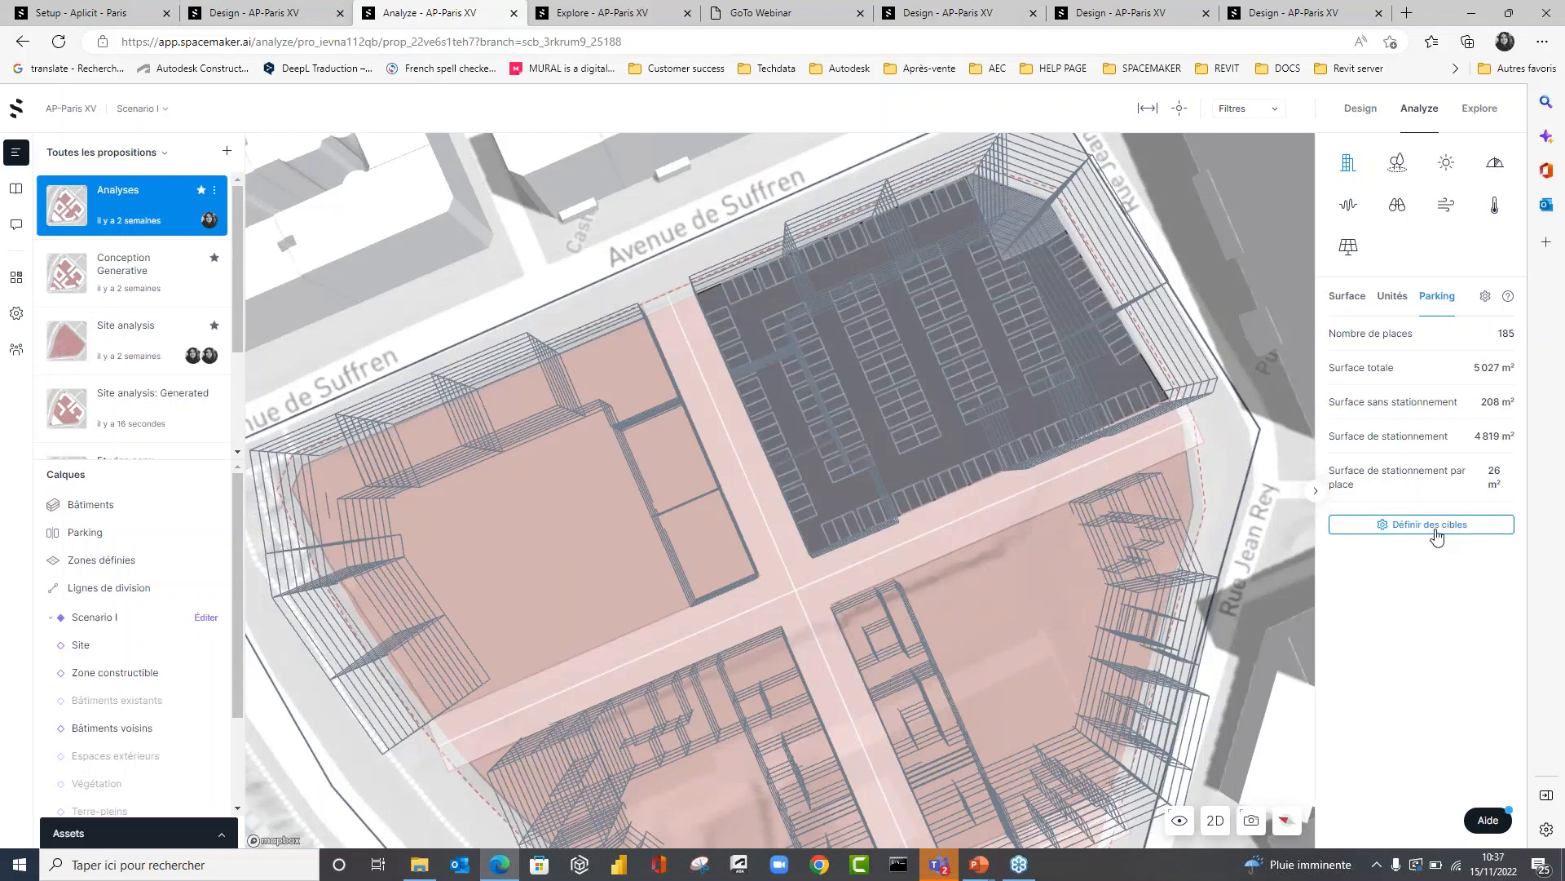
Display the outdoor spaces analysis (Espaces extérieurs) and examine the ground areas across the whole site.
click(1398, 163)
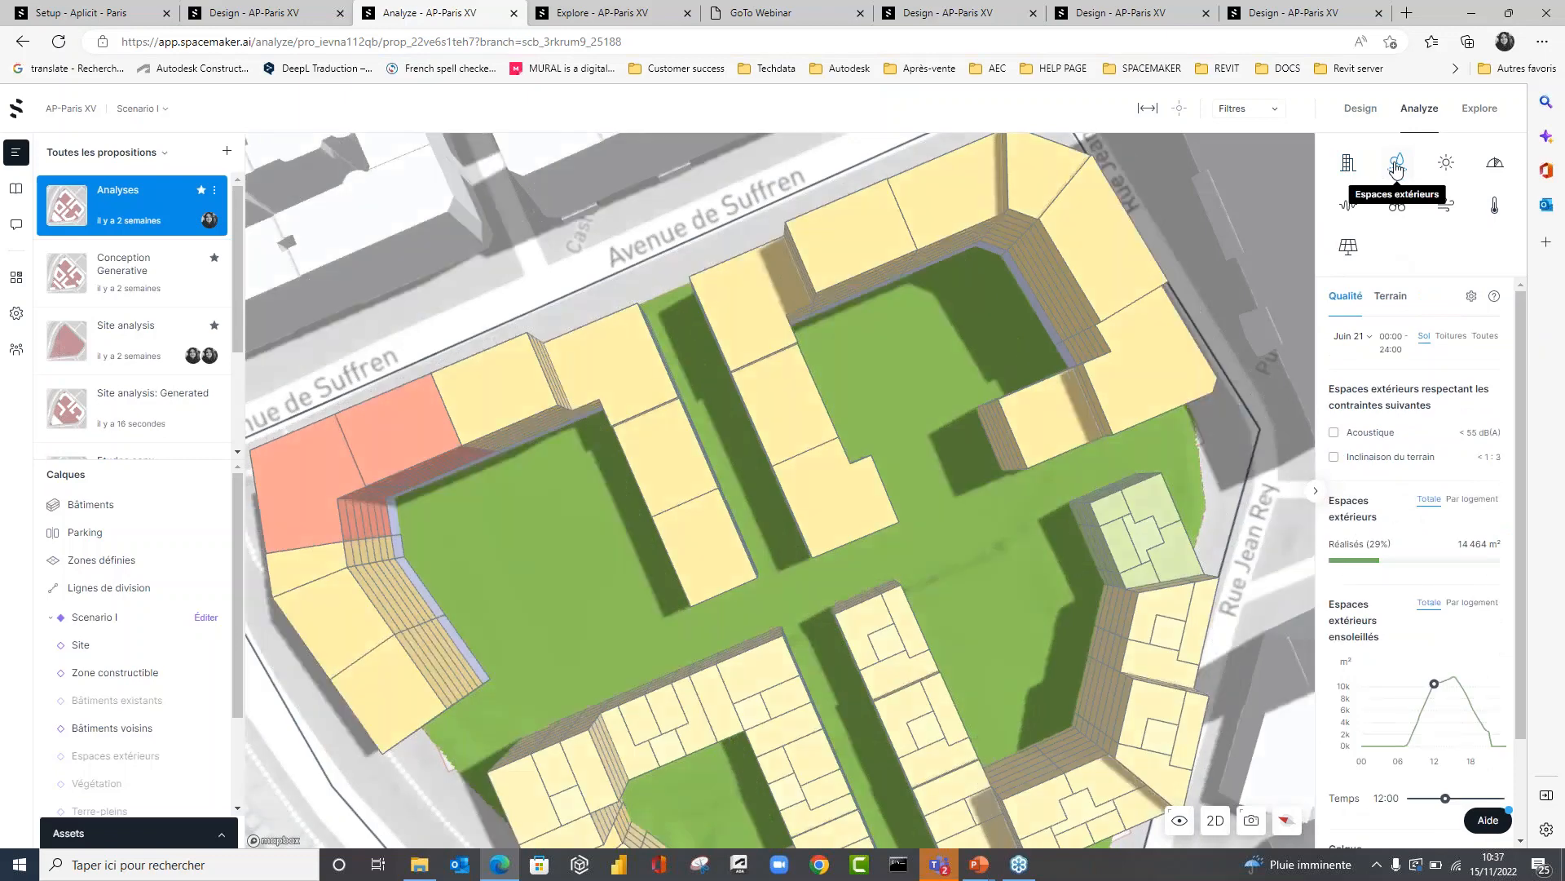
scroll(794, 629, down, 5)
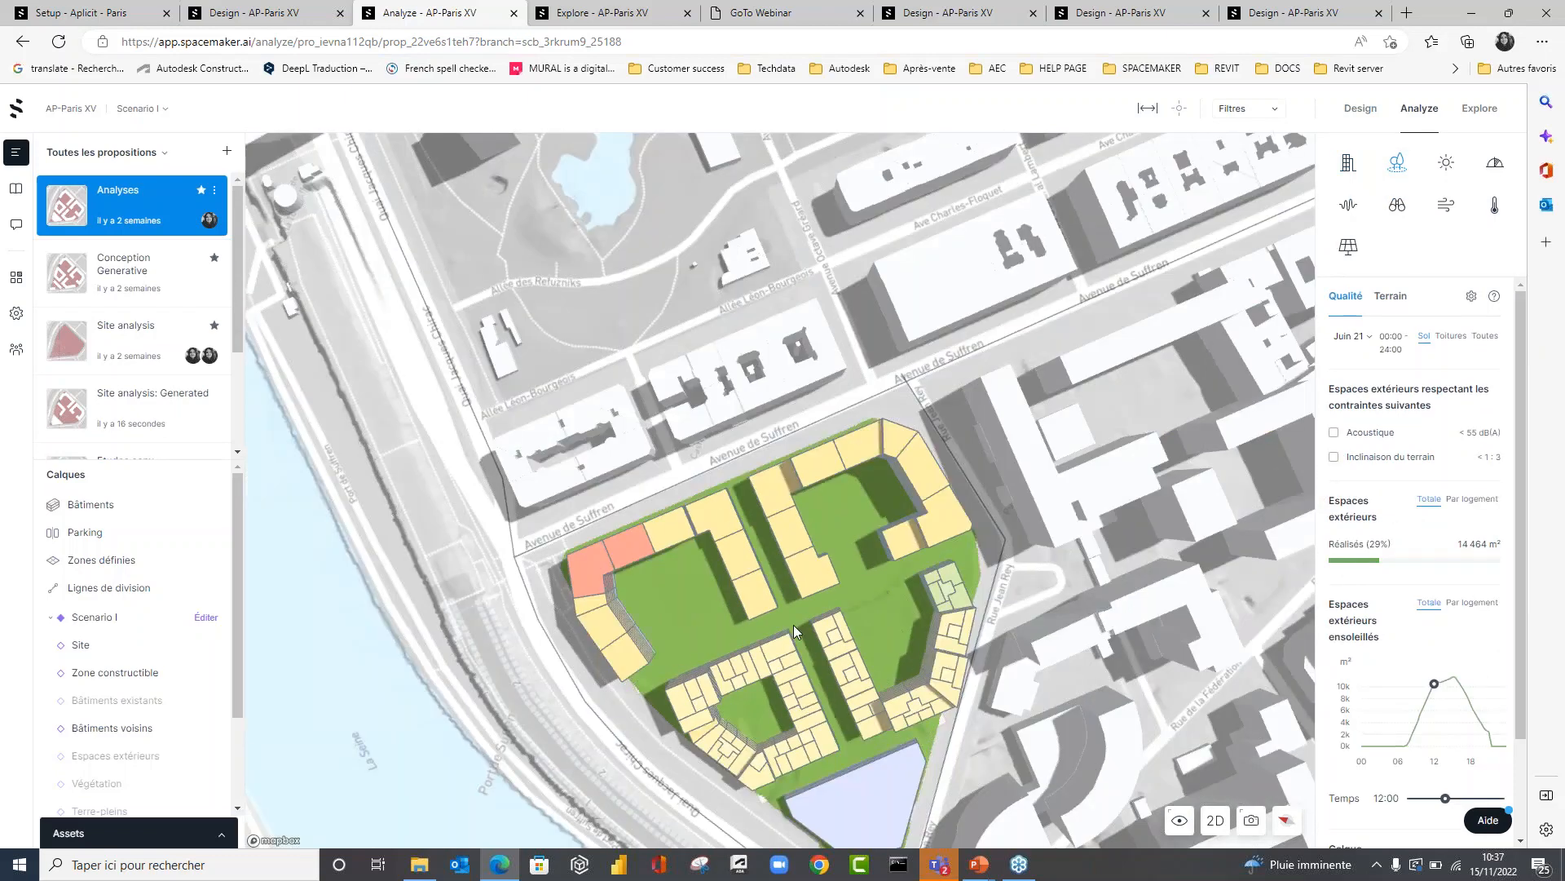
right_drag(794, 625, 703, 599)
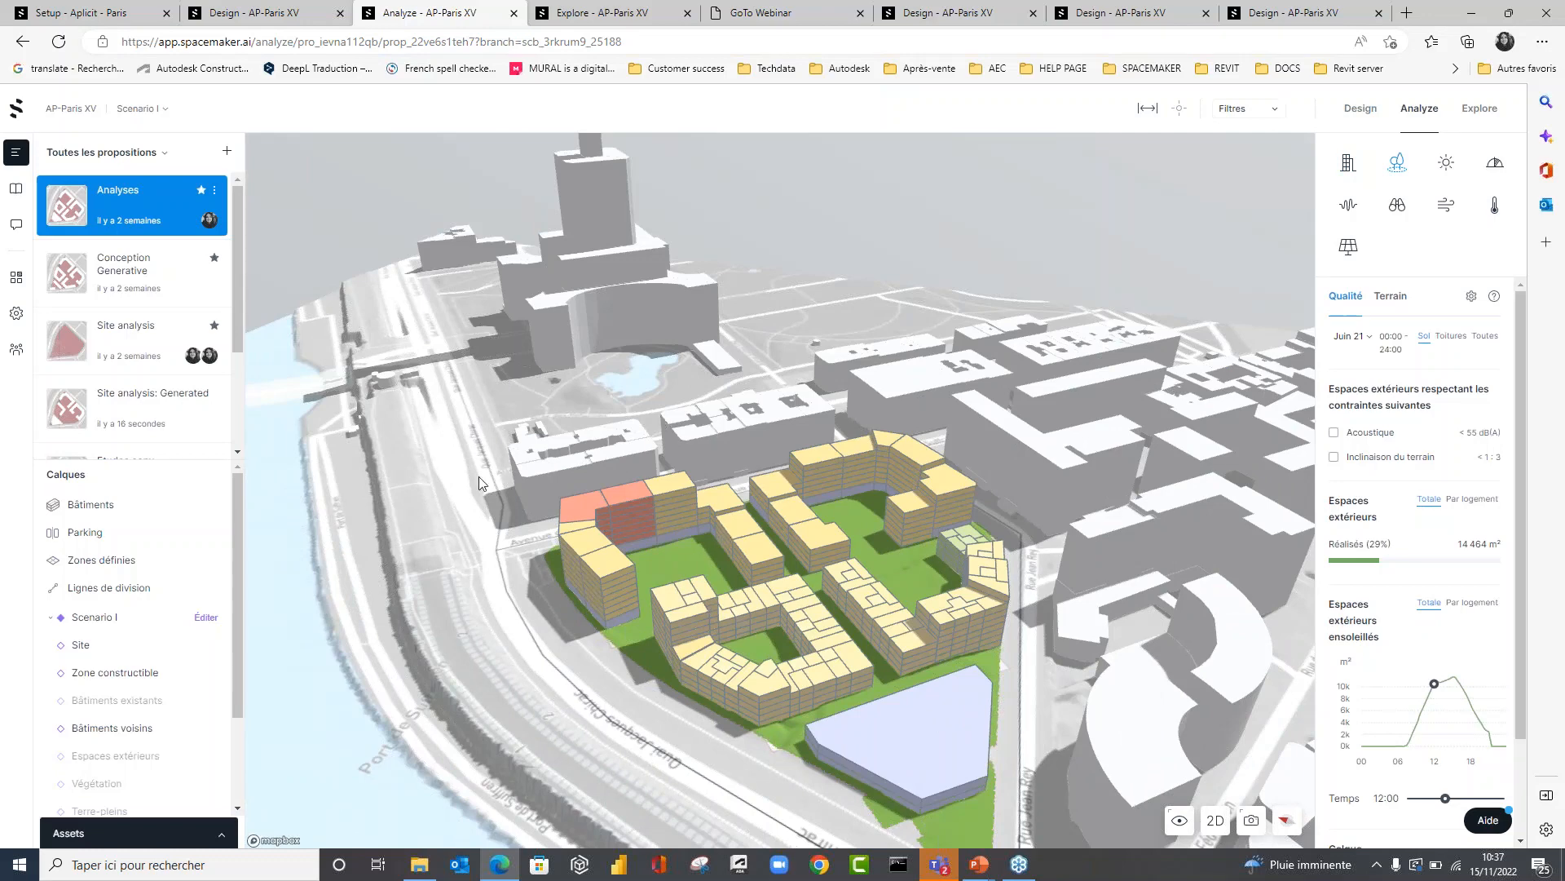
scroll(648, 658, up, 3)
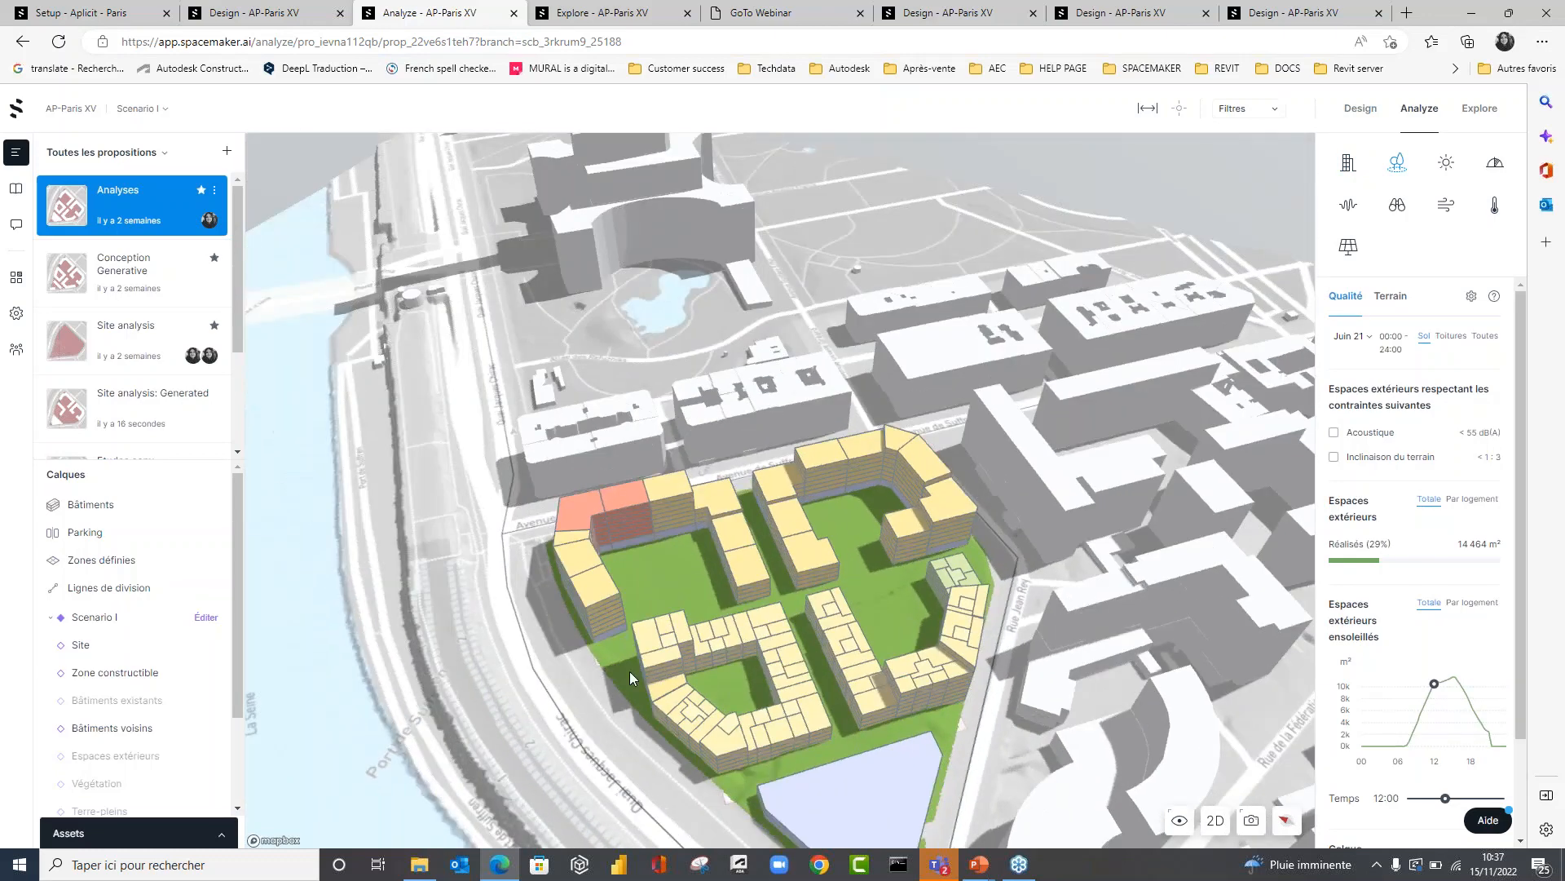
Filter the outdoor spaces analysis to the defined zone Ilot 2 and examine its courtyard from above.
click(1240, 108)
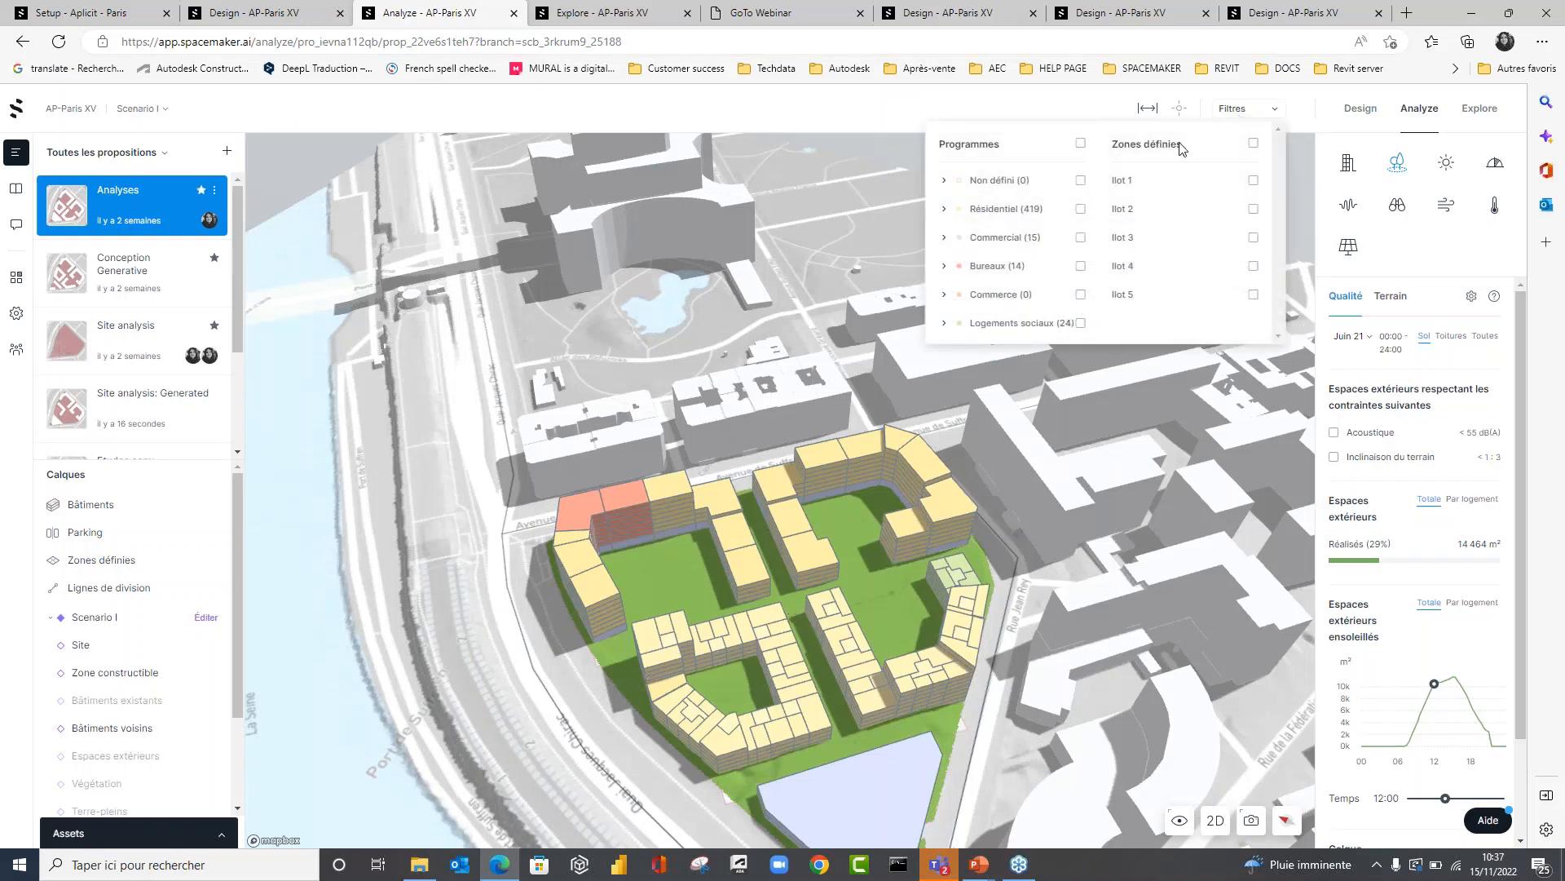
click(1254, 181)
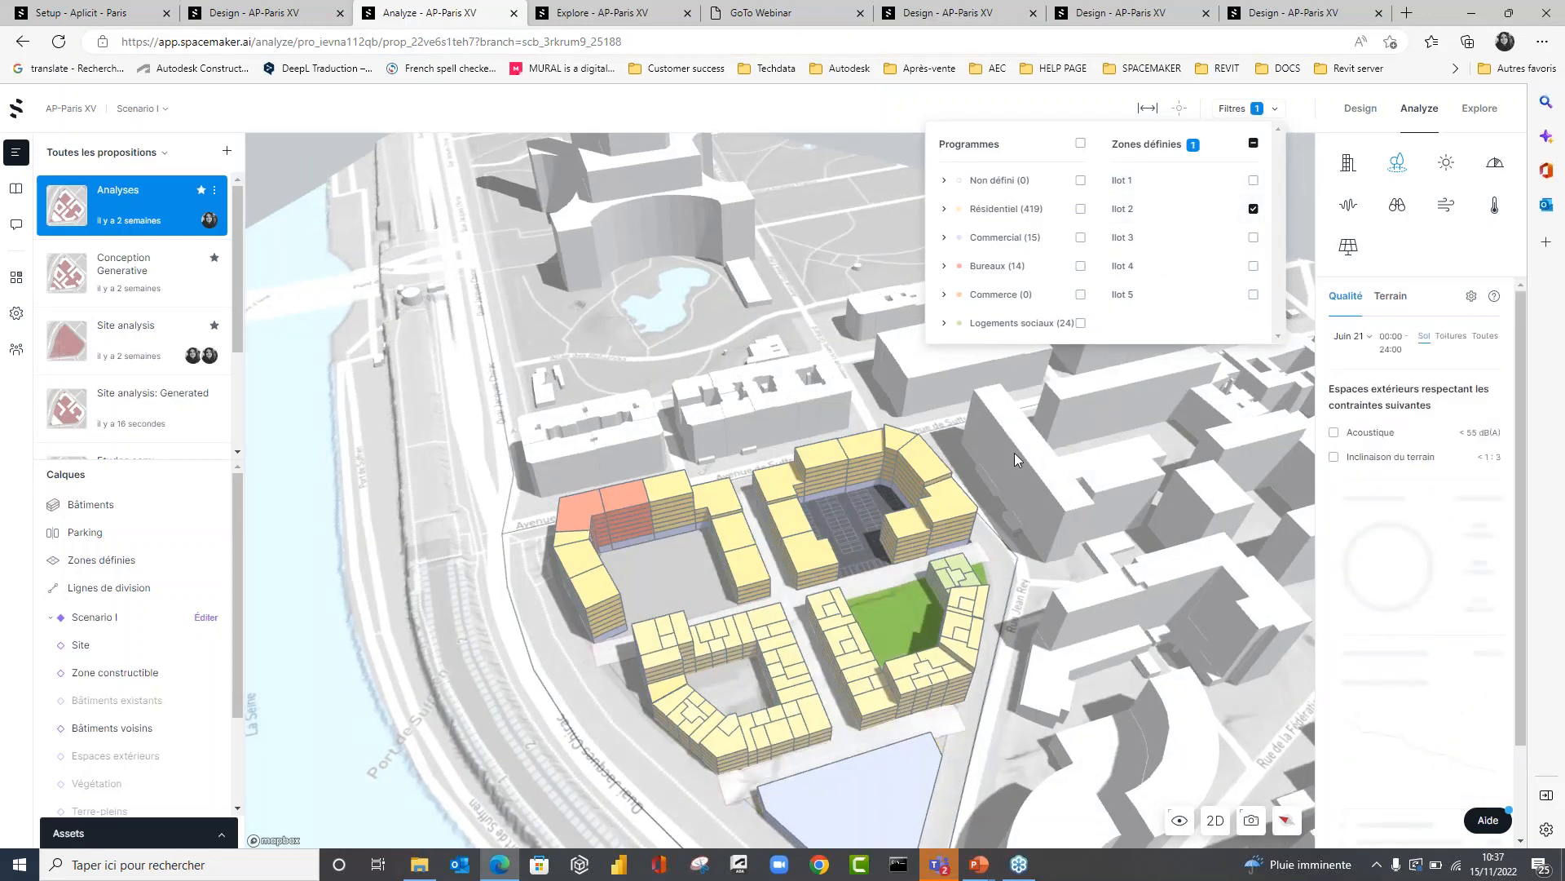
right_drag(1015, 452, 806, 623)
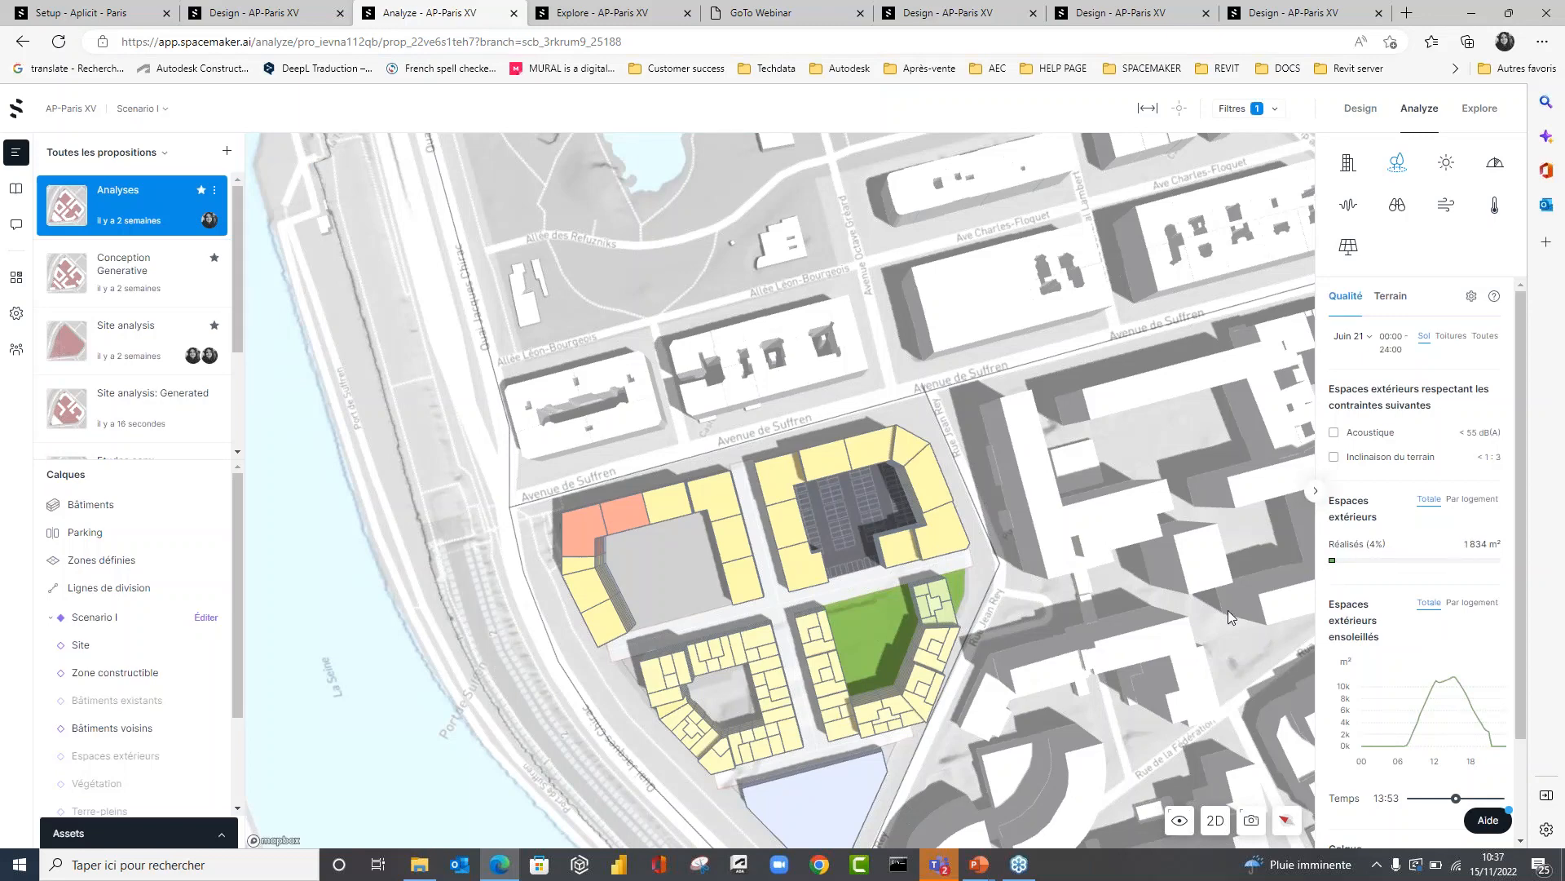
Compare Ilot 2's rooftop outdoor area (Toitures) with its ground area, ending on the ground results (Sol).
mouse_move(1372, 545)
click(1448, 337)
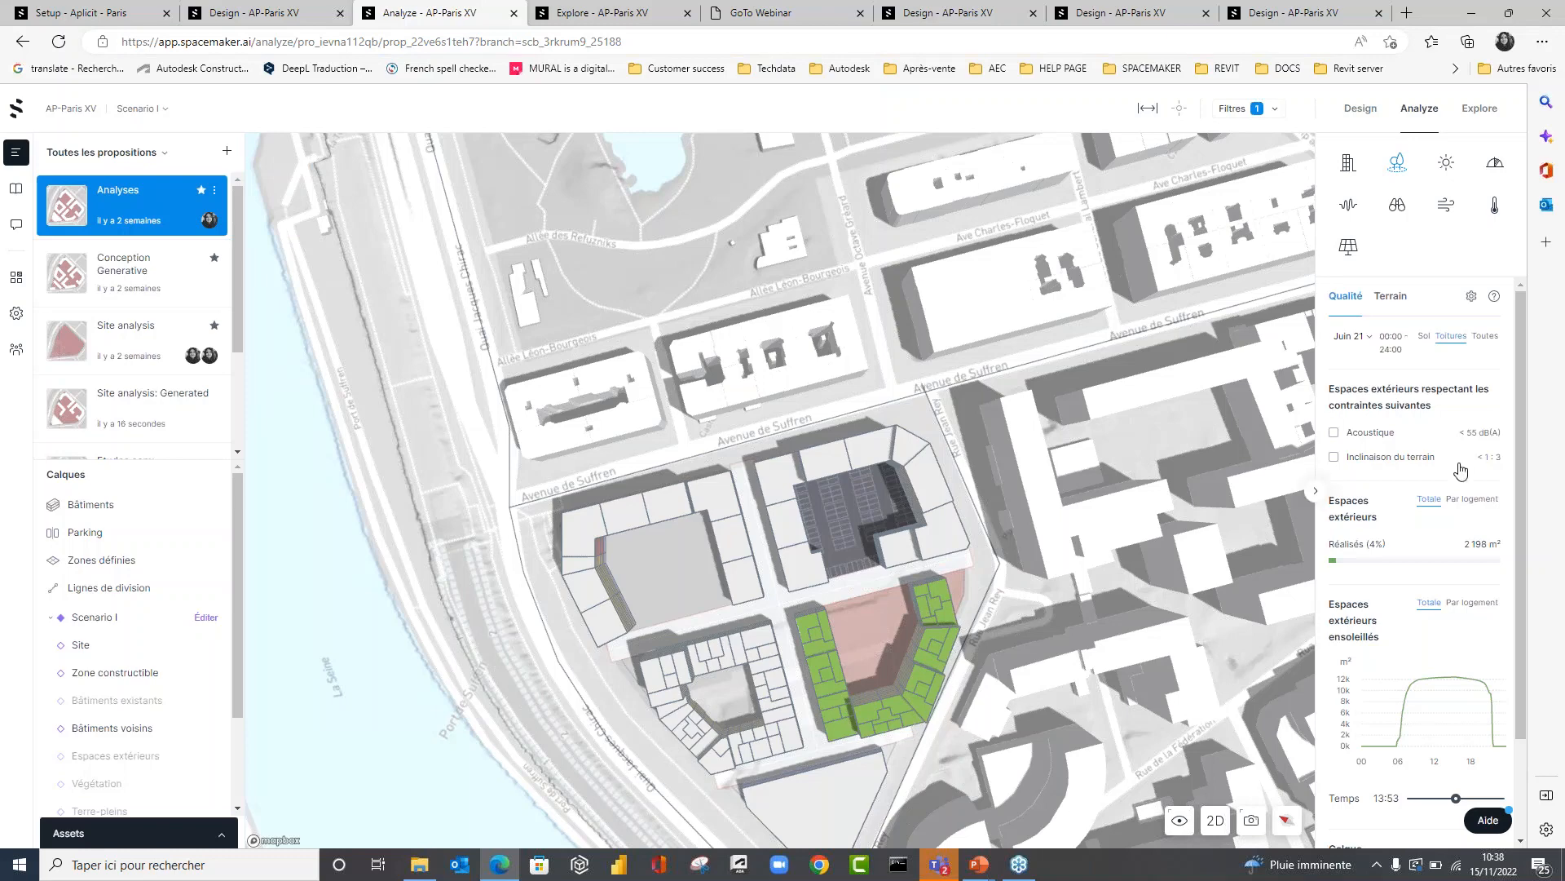
triple_click(1486, 544)
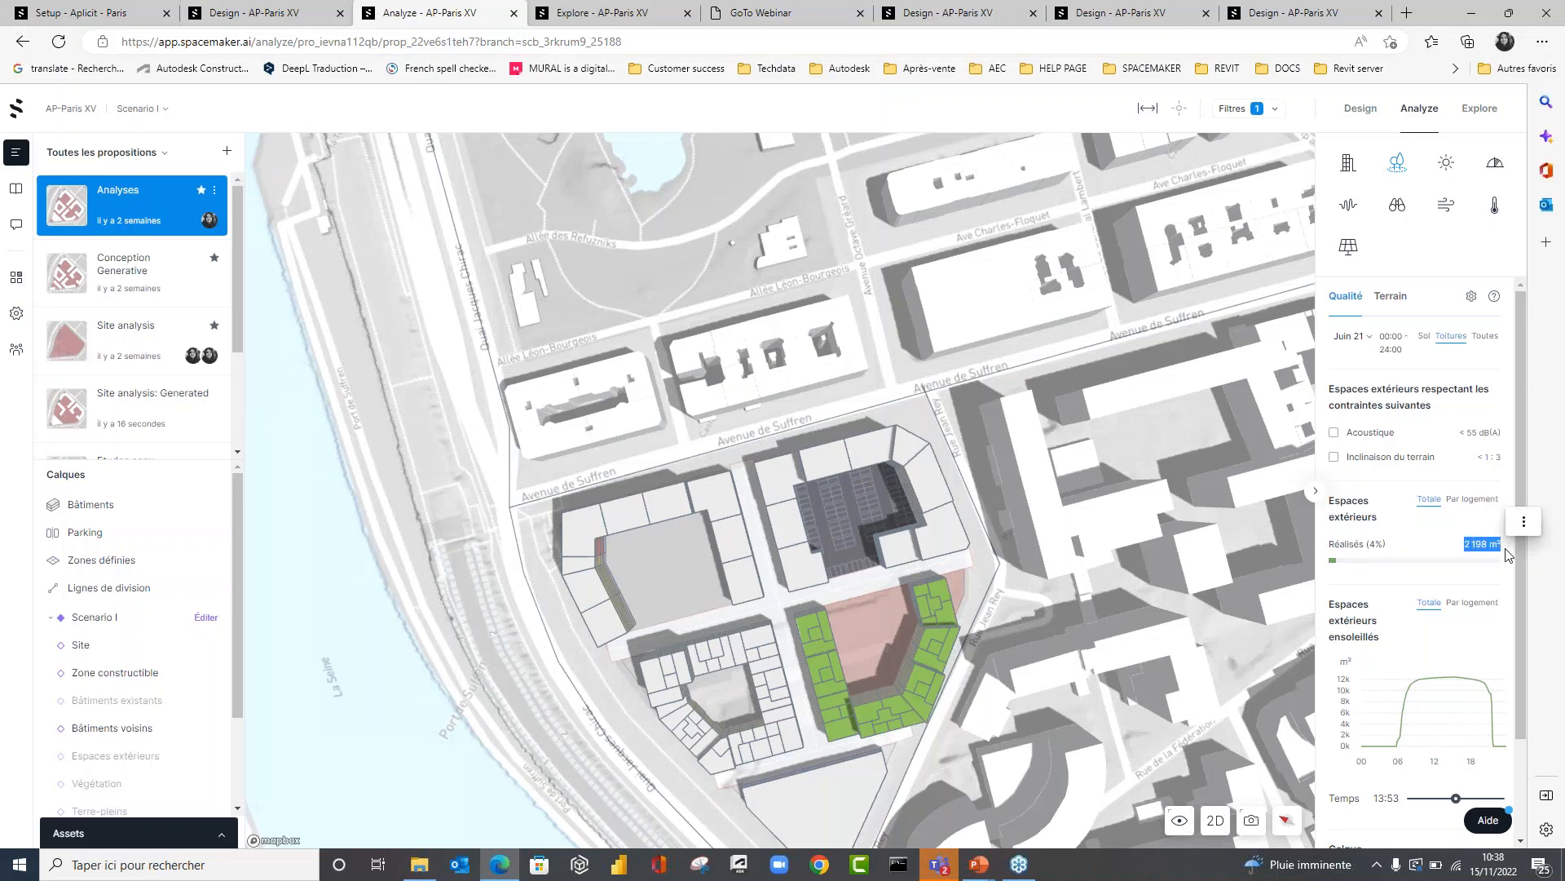
click(1486, 552)
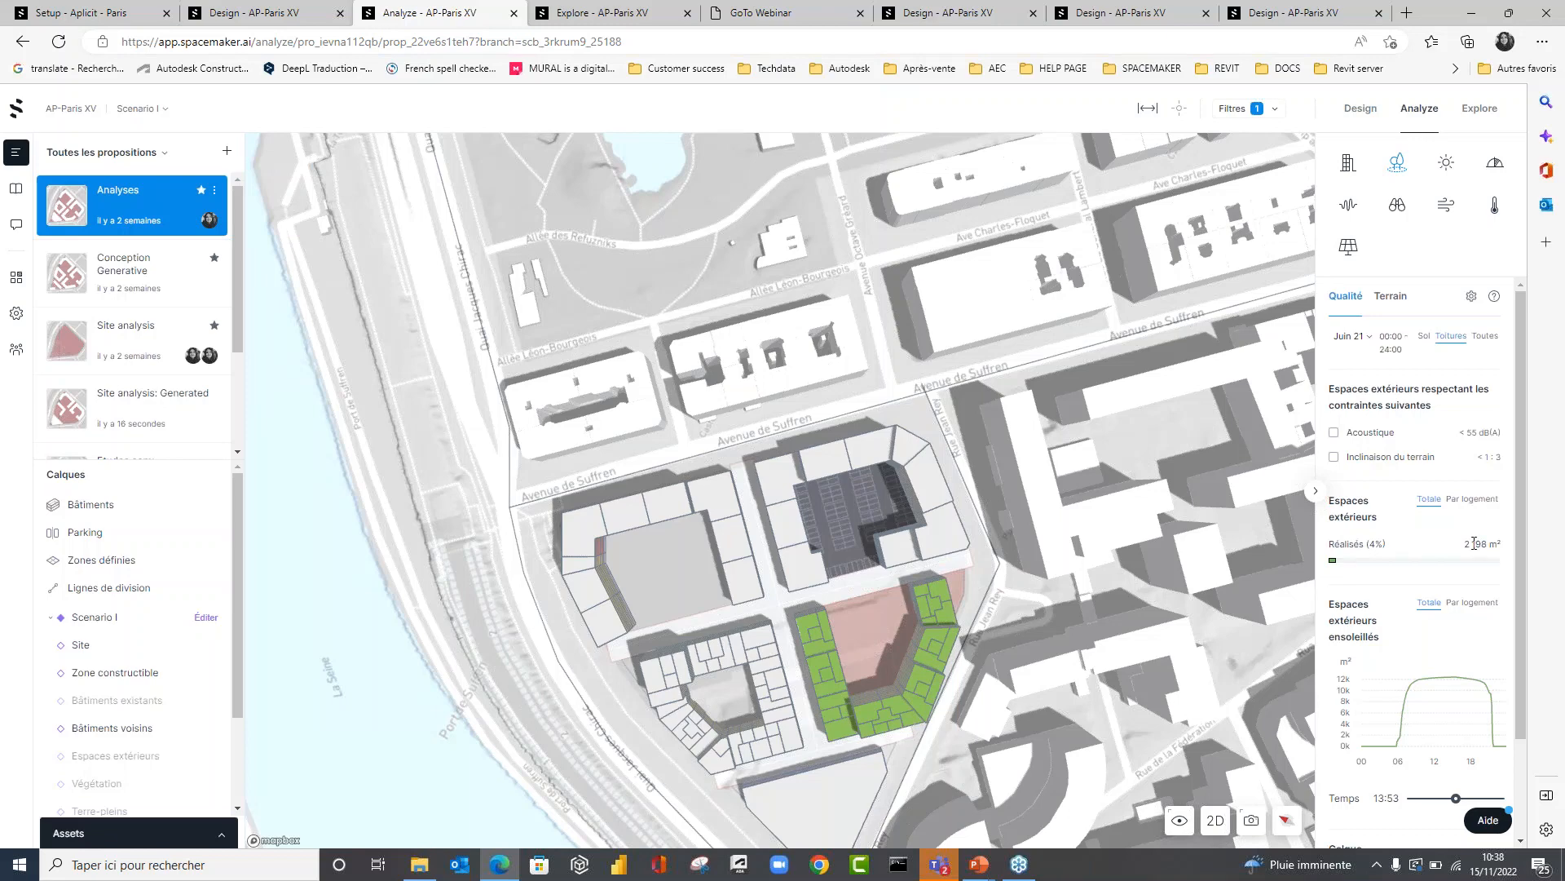
click(1425, 335)
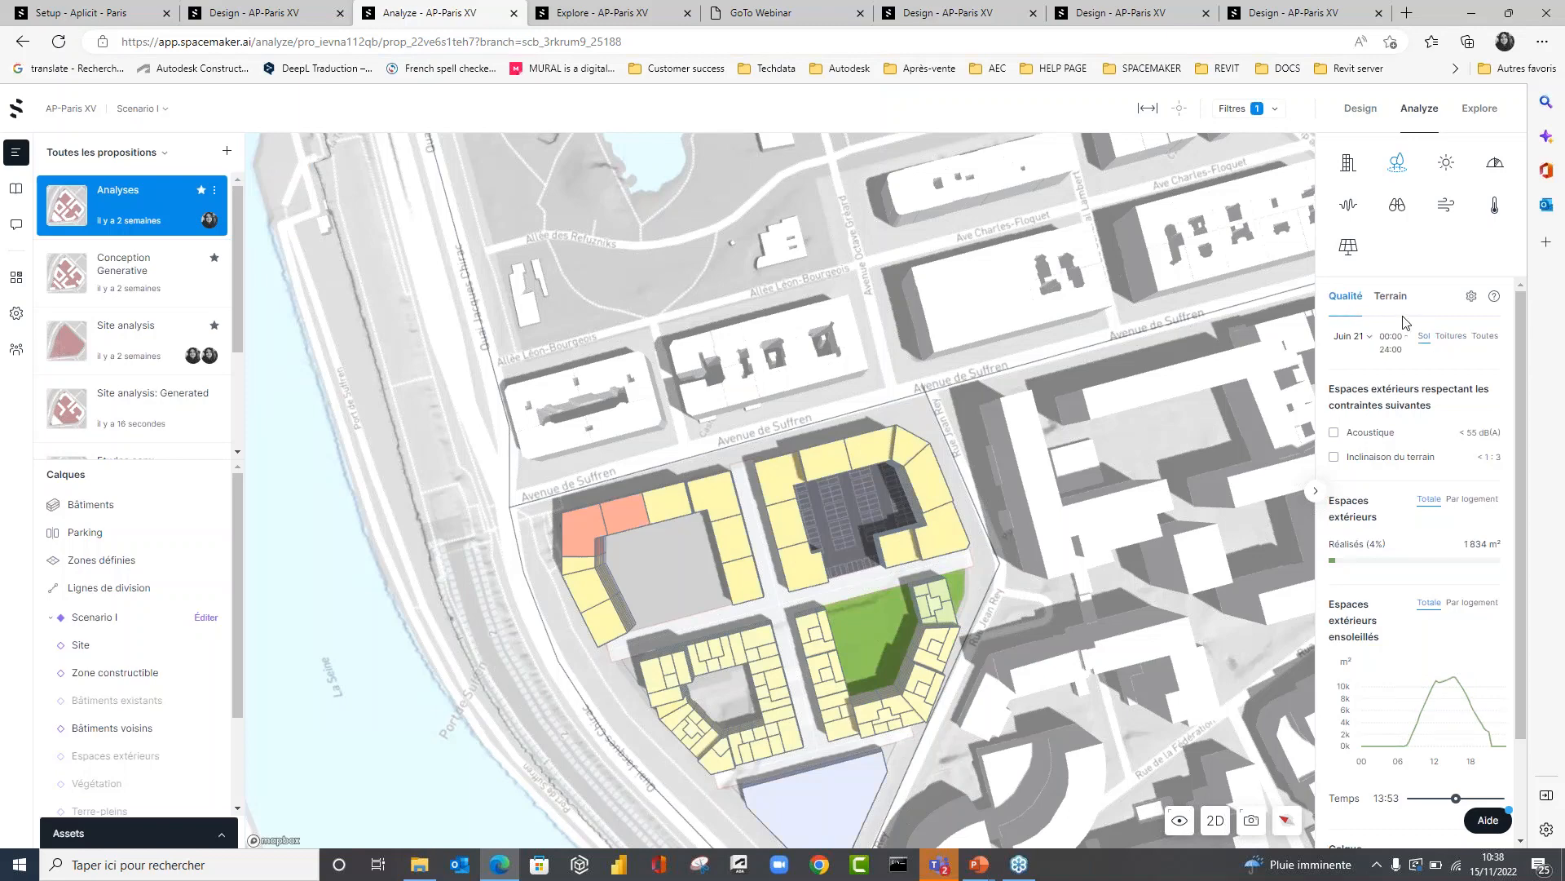
Display the sunlight analysis (Ensoleillement) for the whole site without the zone filter, and check its date options.
click(1450, 166)
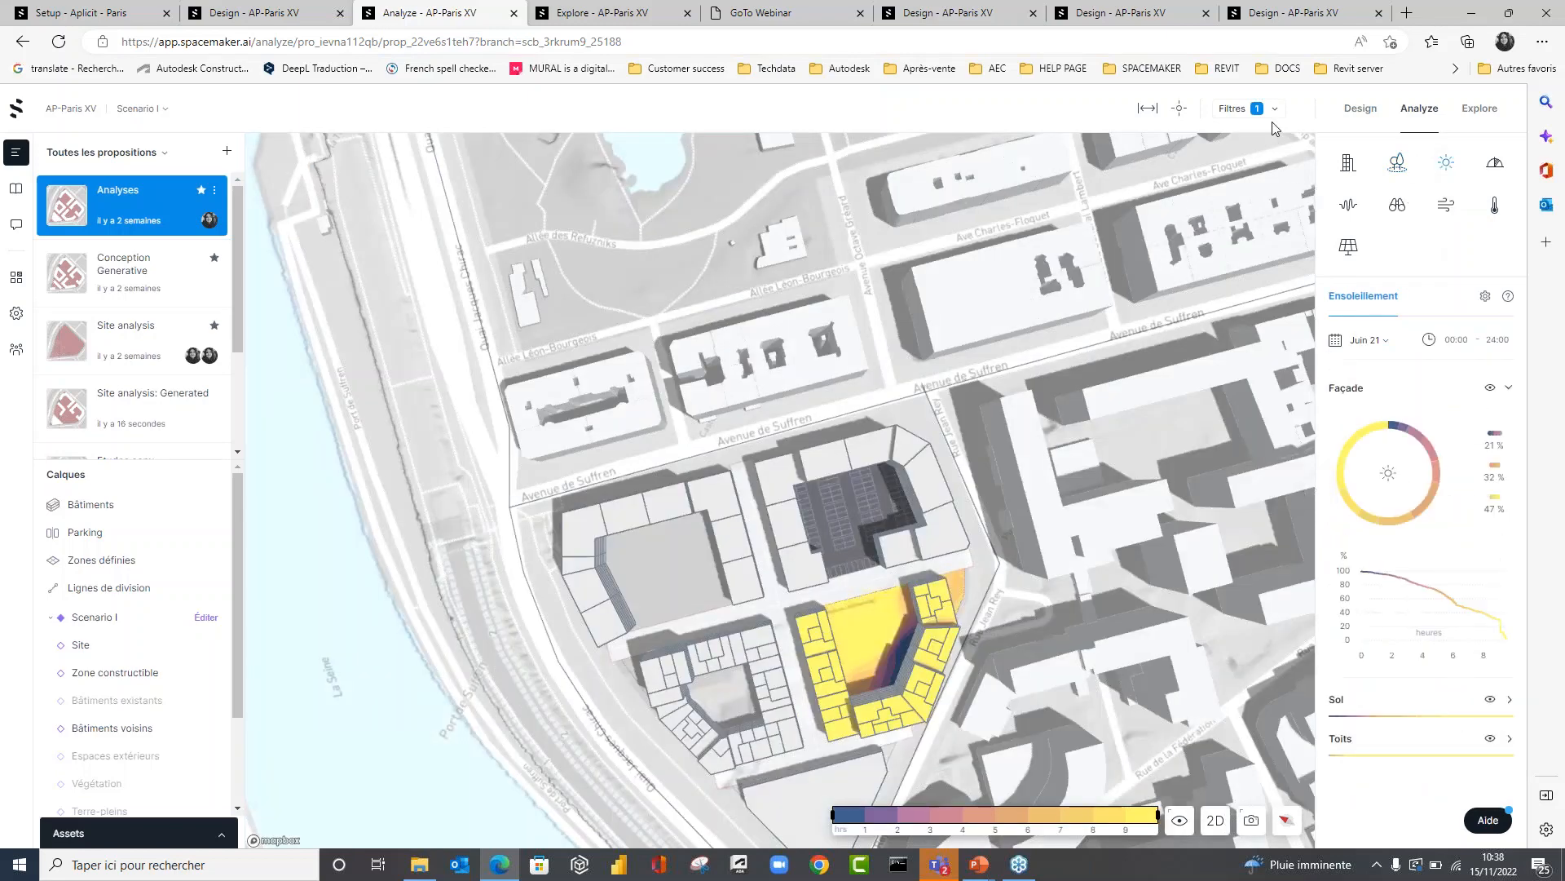
click(1274, 108)
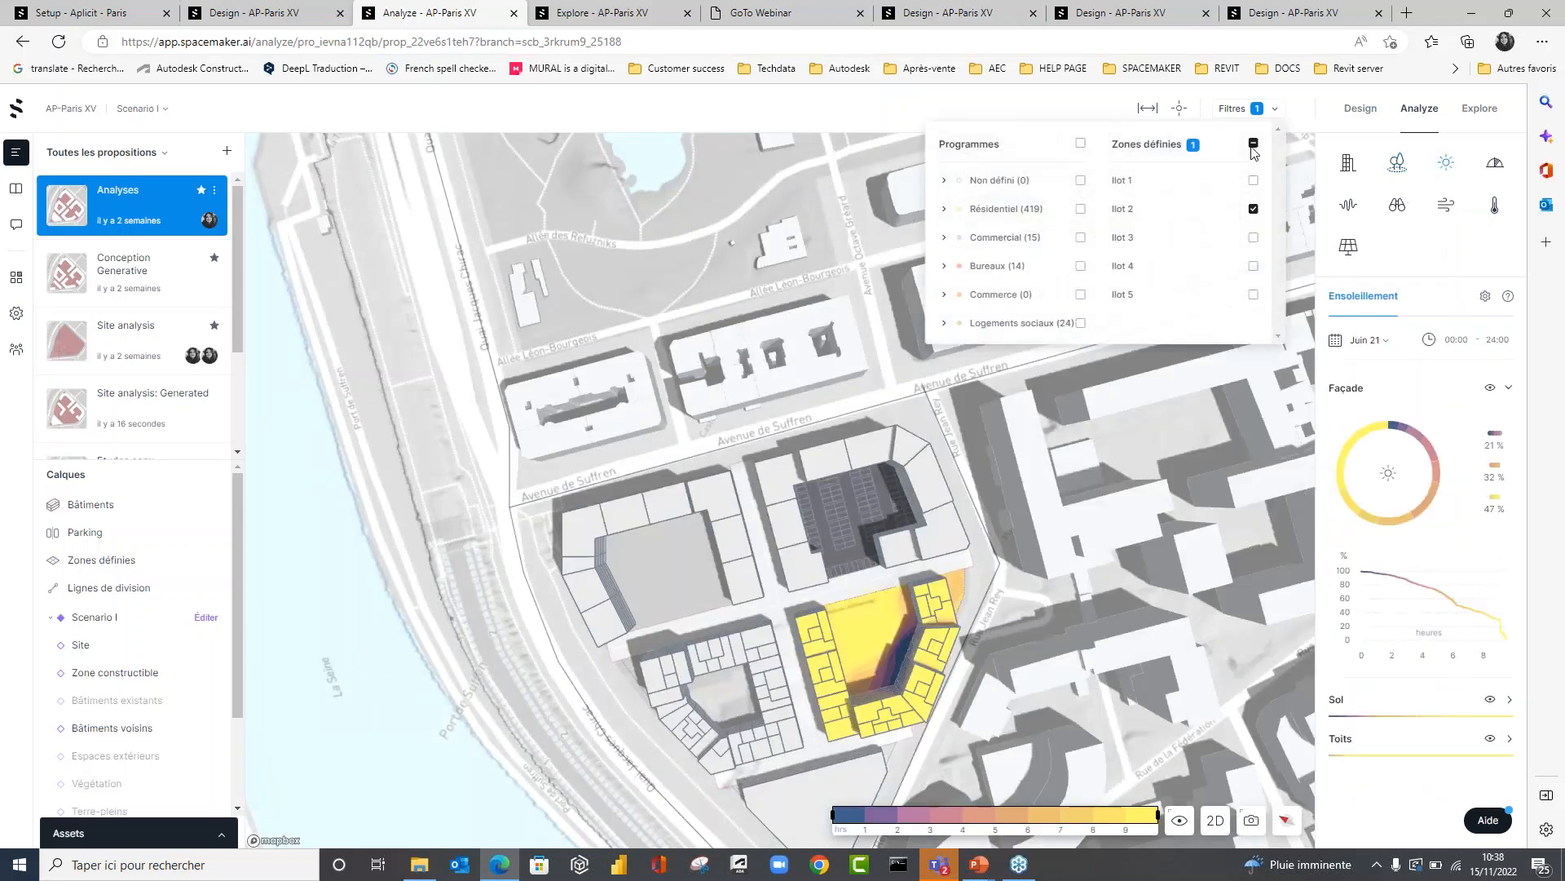
click(1253, 147)
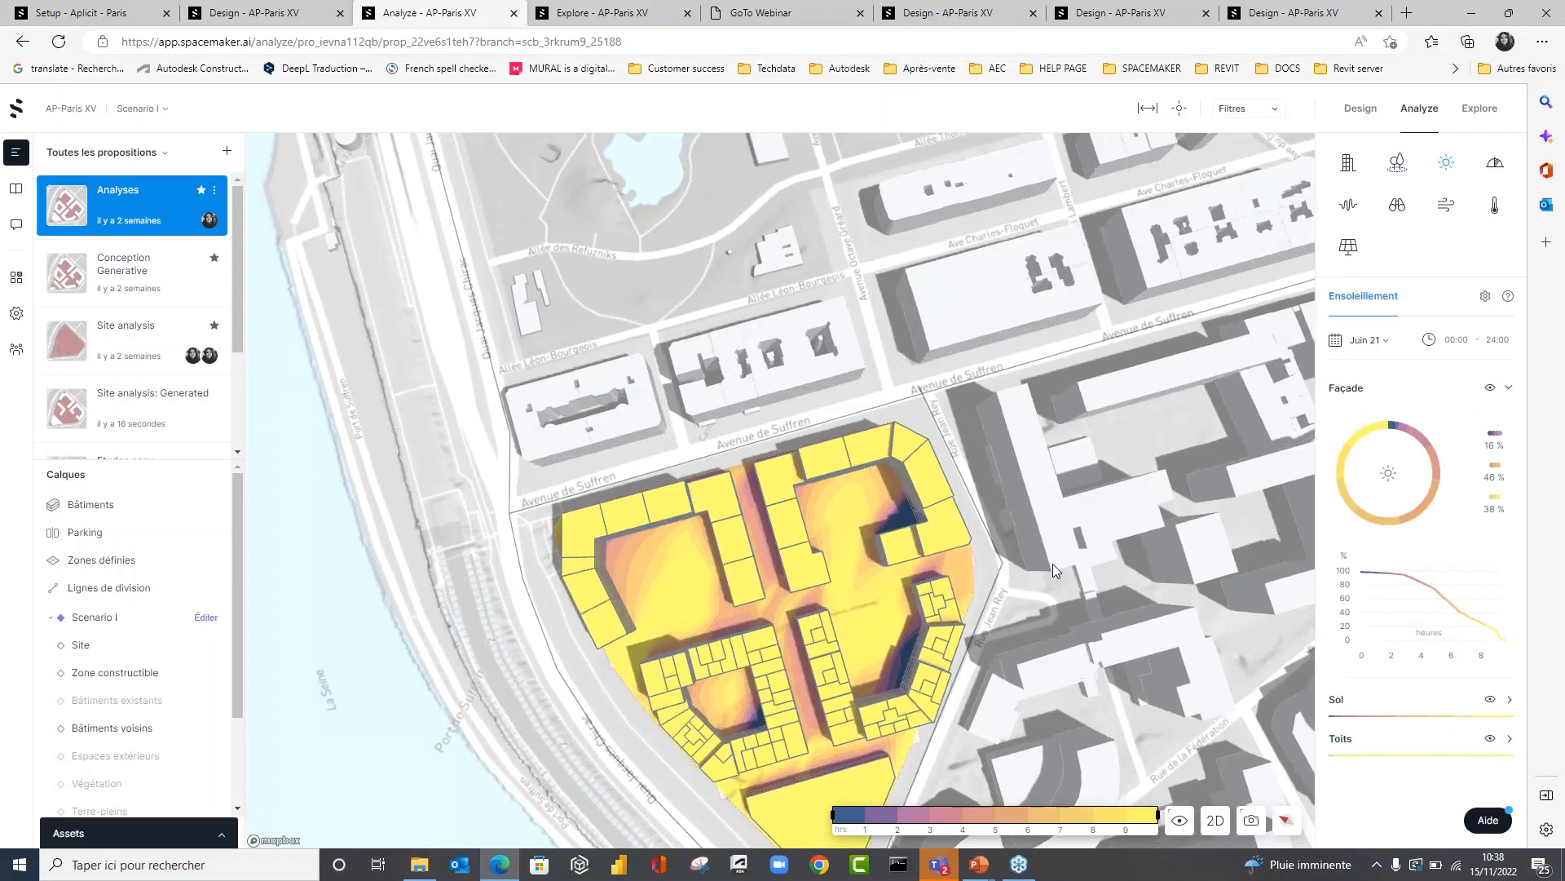
right_drag(1053, 564, 648, 607)
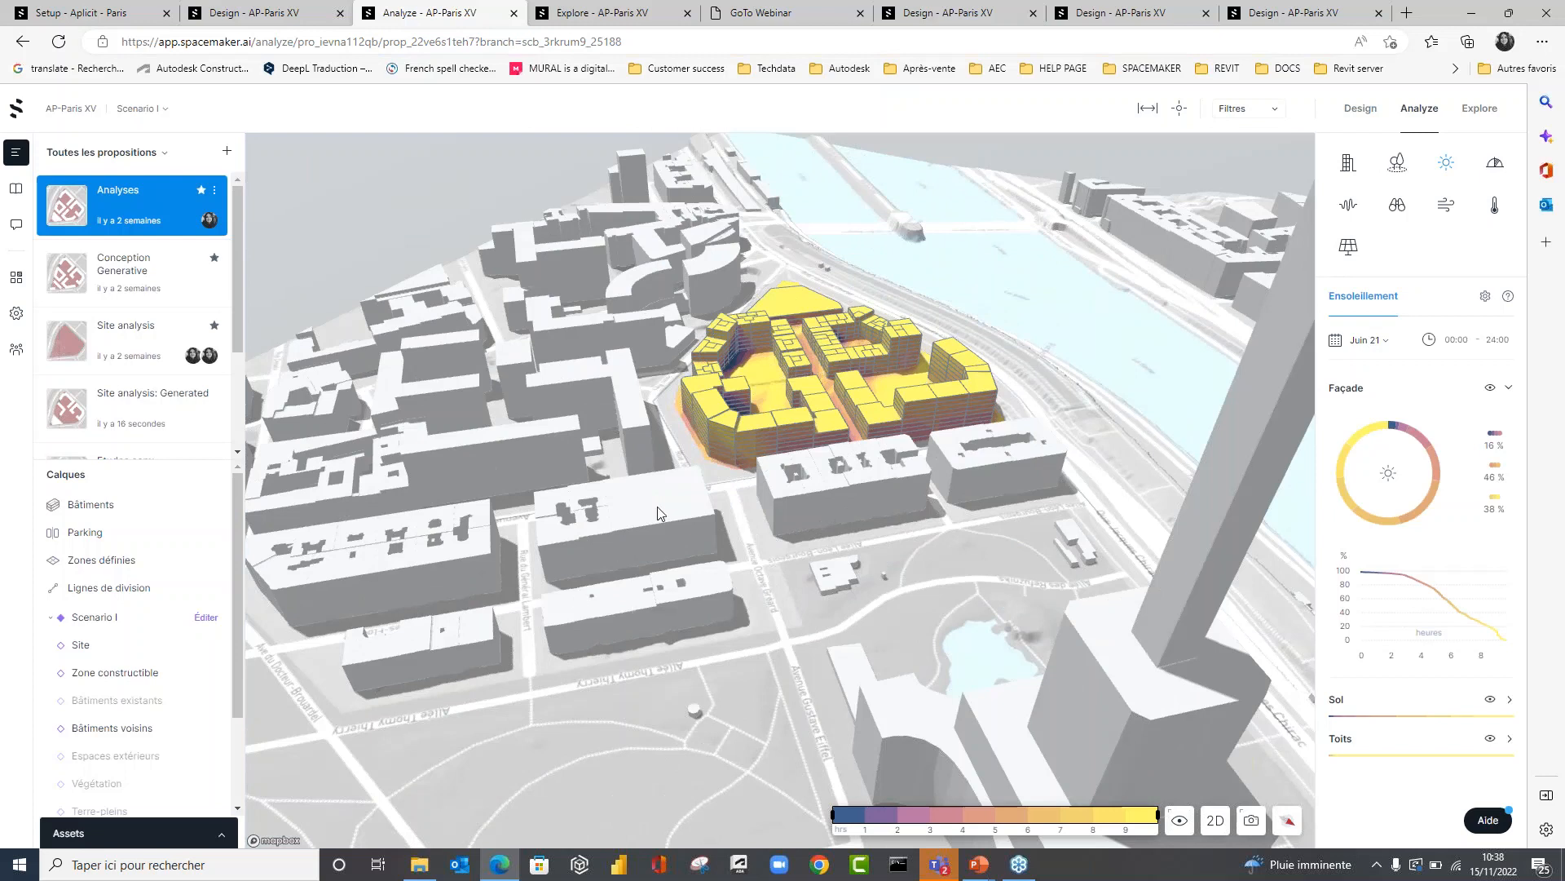
click(1372, 343)
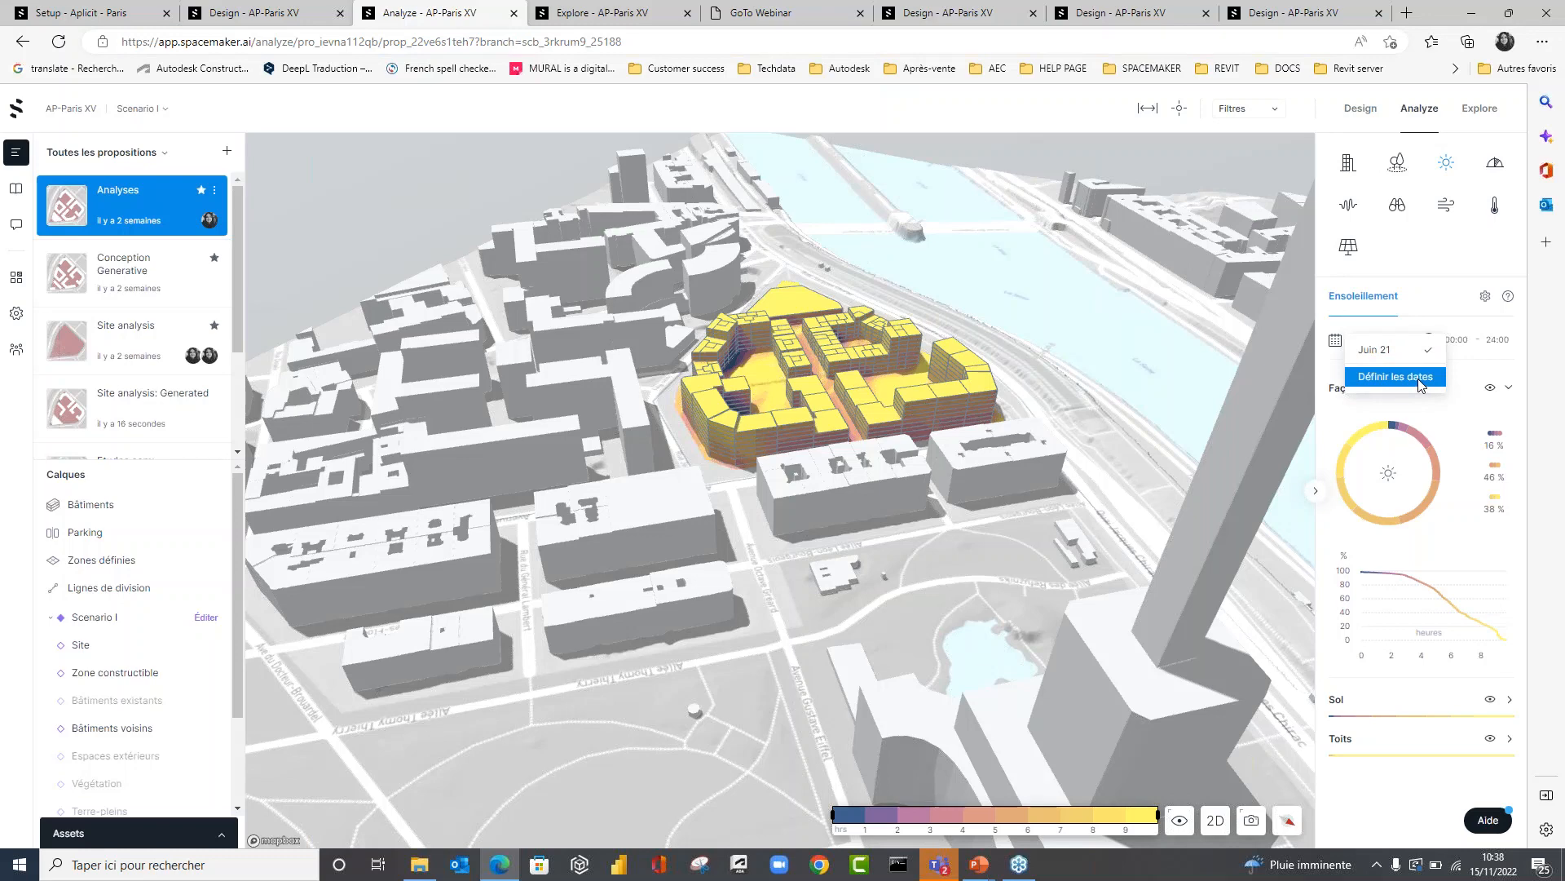
click(1085, 463)
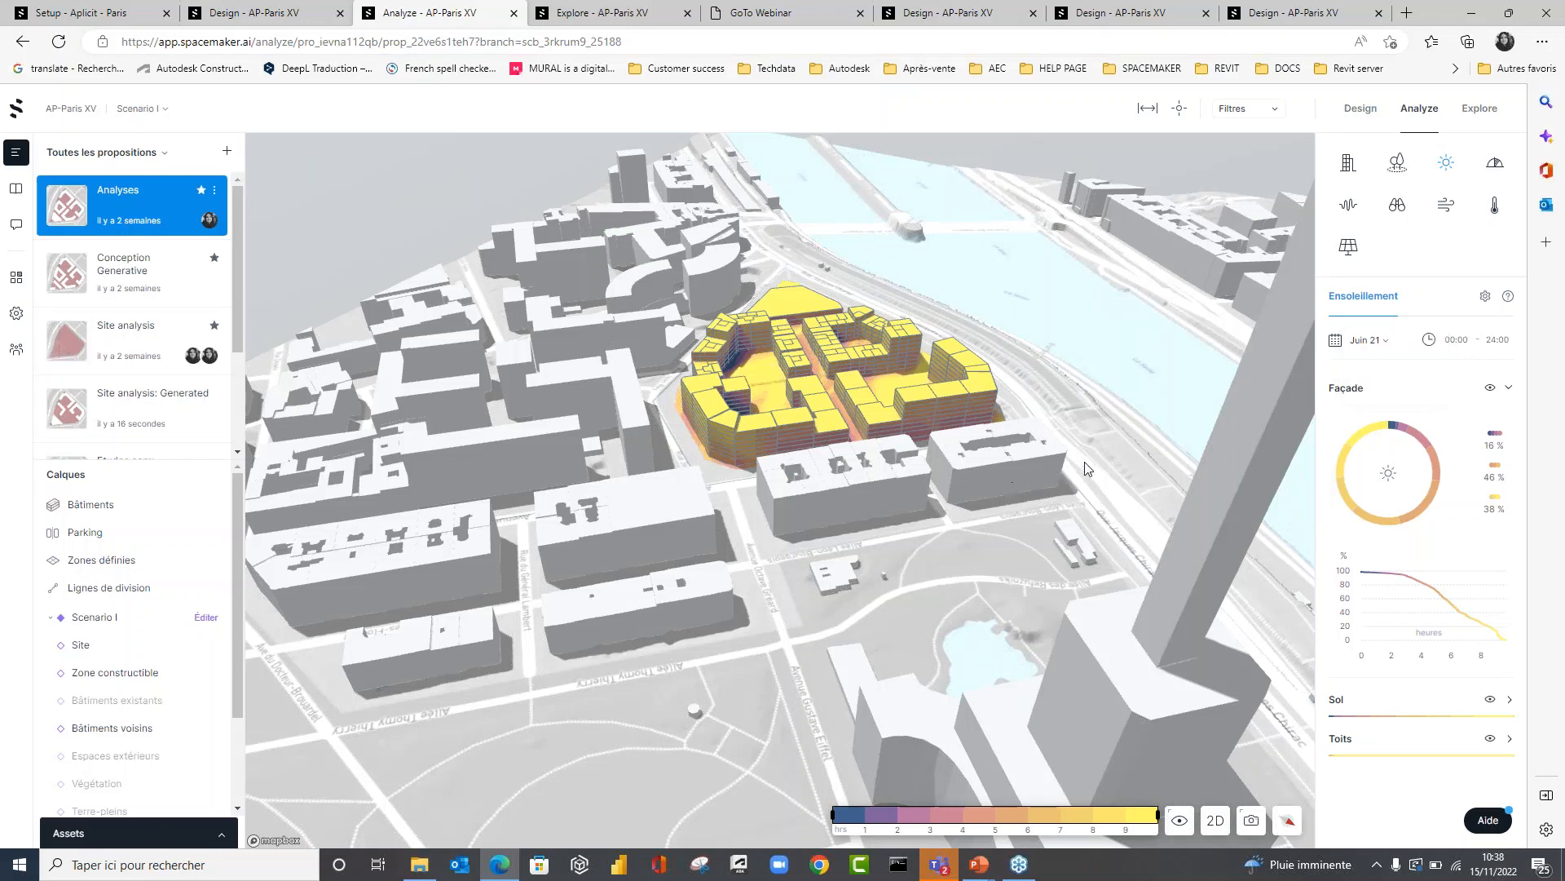
Examine the sunlight hours on façades and courtyards around the site, focusing on the inner corners of the two blocks near Rue Jean Rey.
drag(1084, 463, 813, 425)
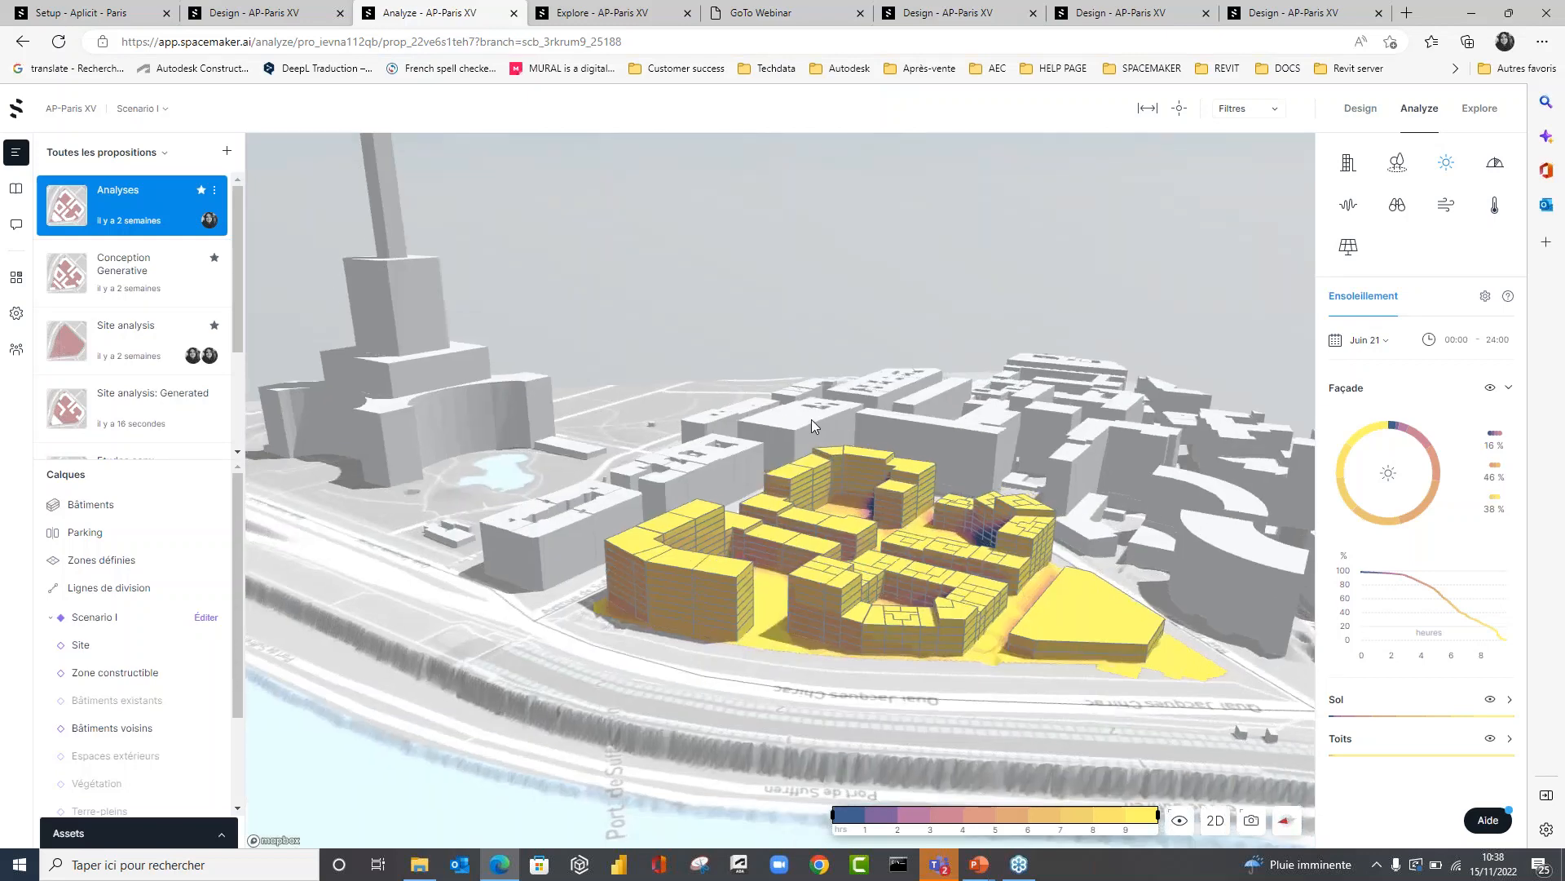
drag(920, 584, 1109, 578)
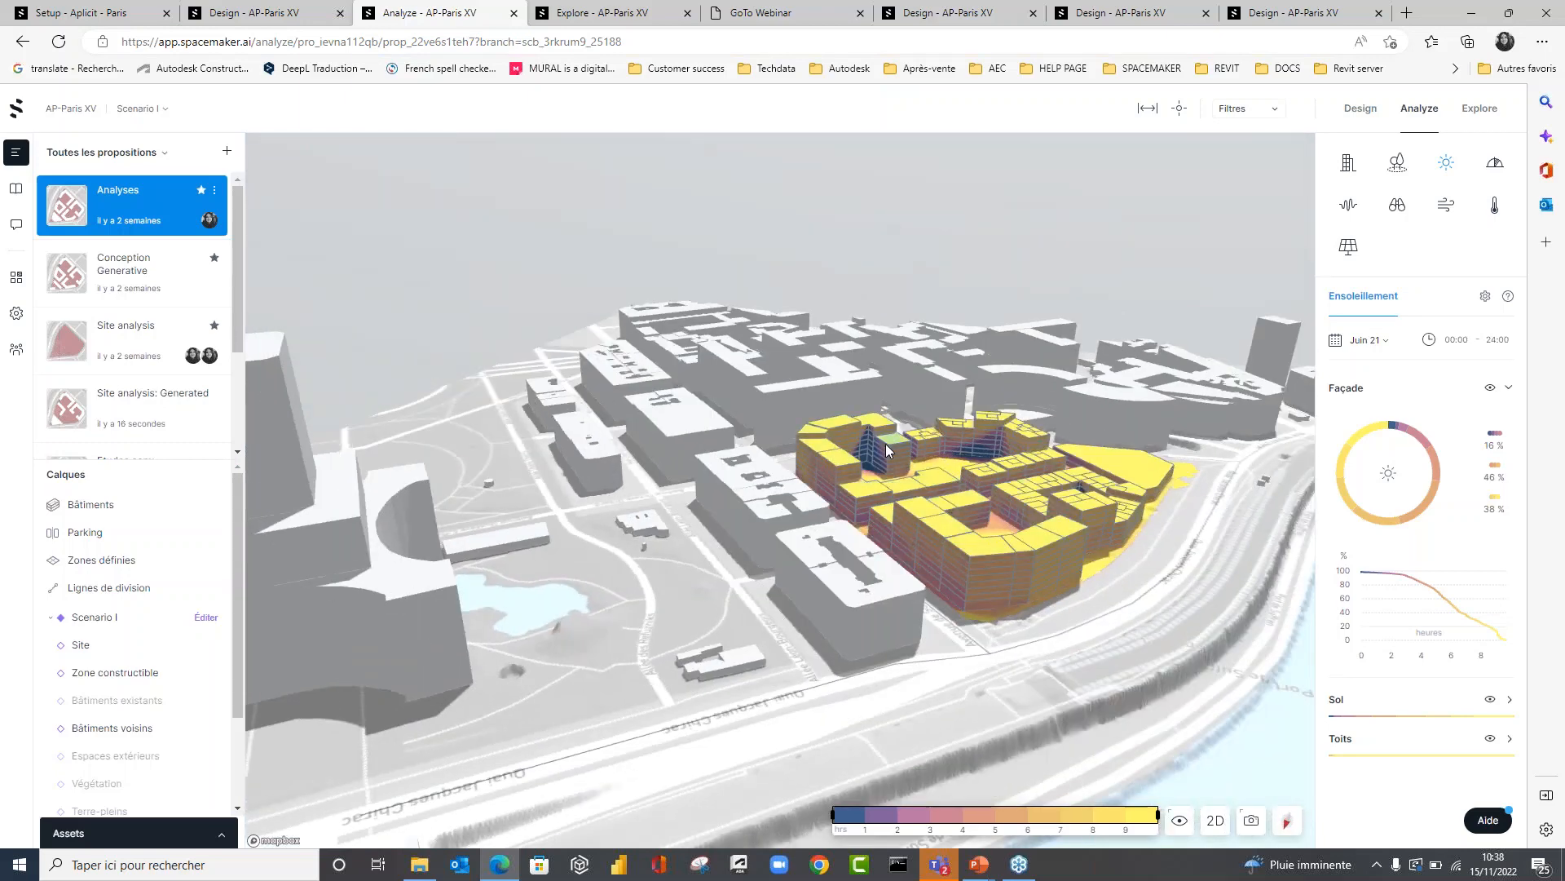
scroll(886, 444, up, 5)
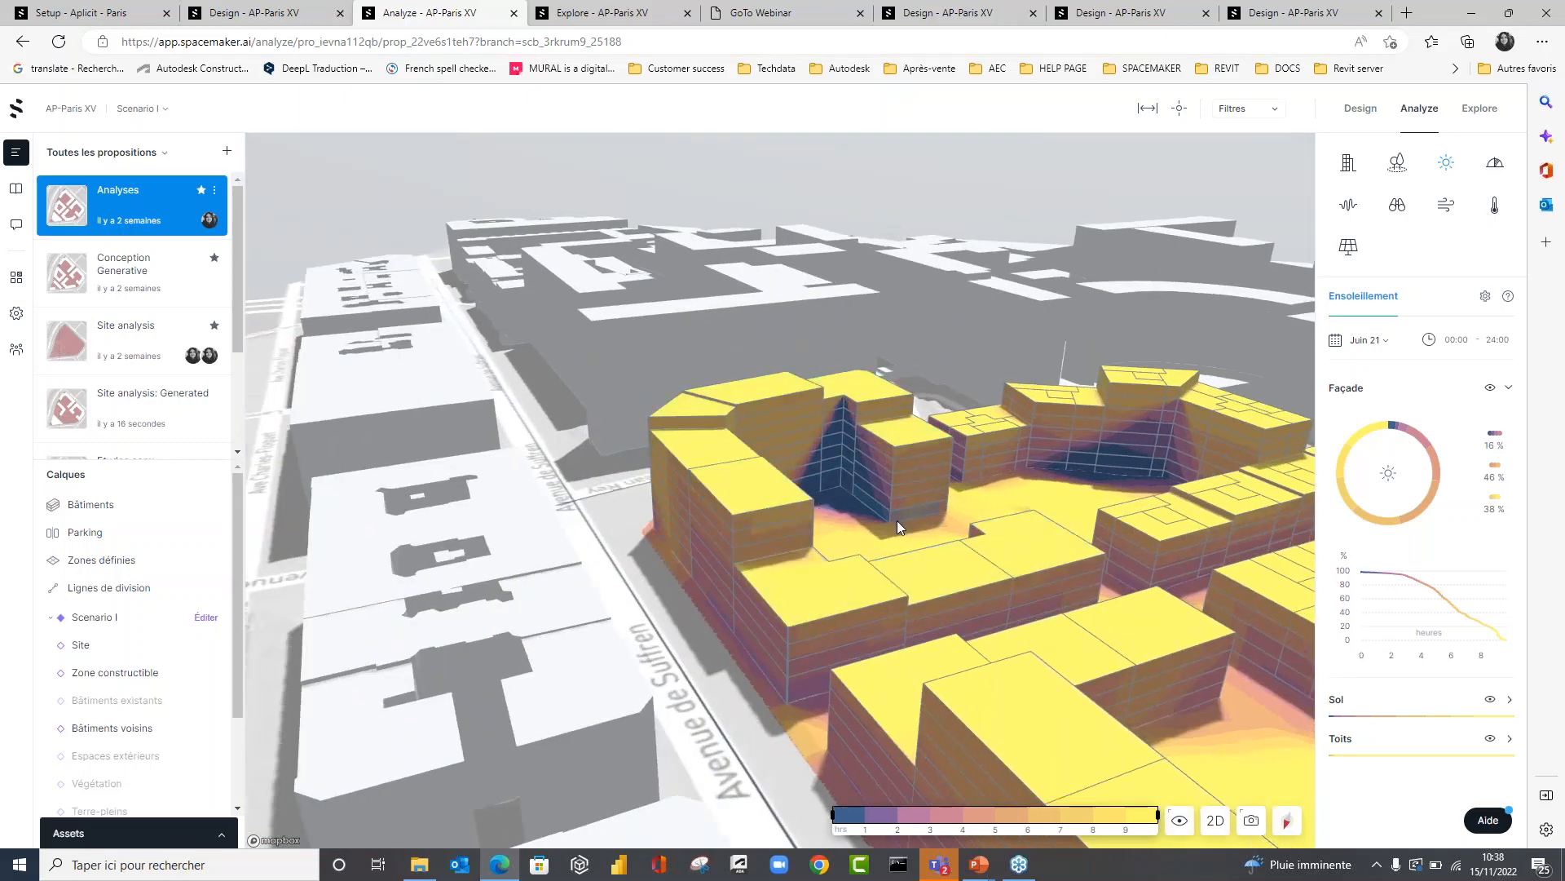
drag(897, 521, 889, 600)
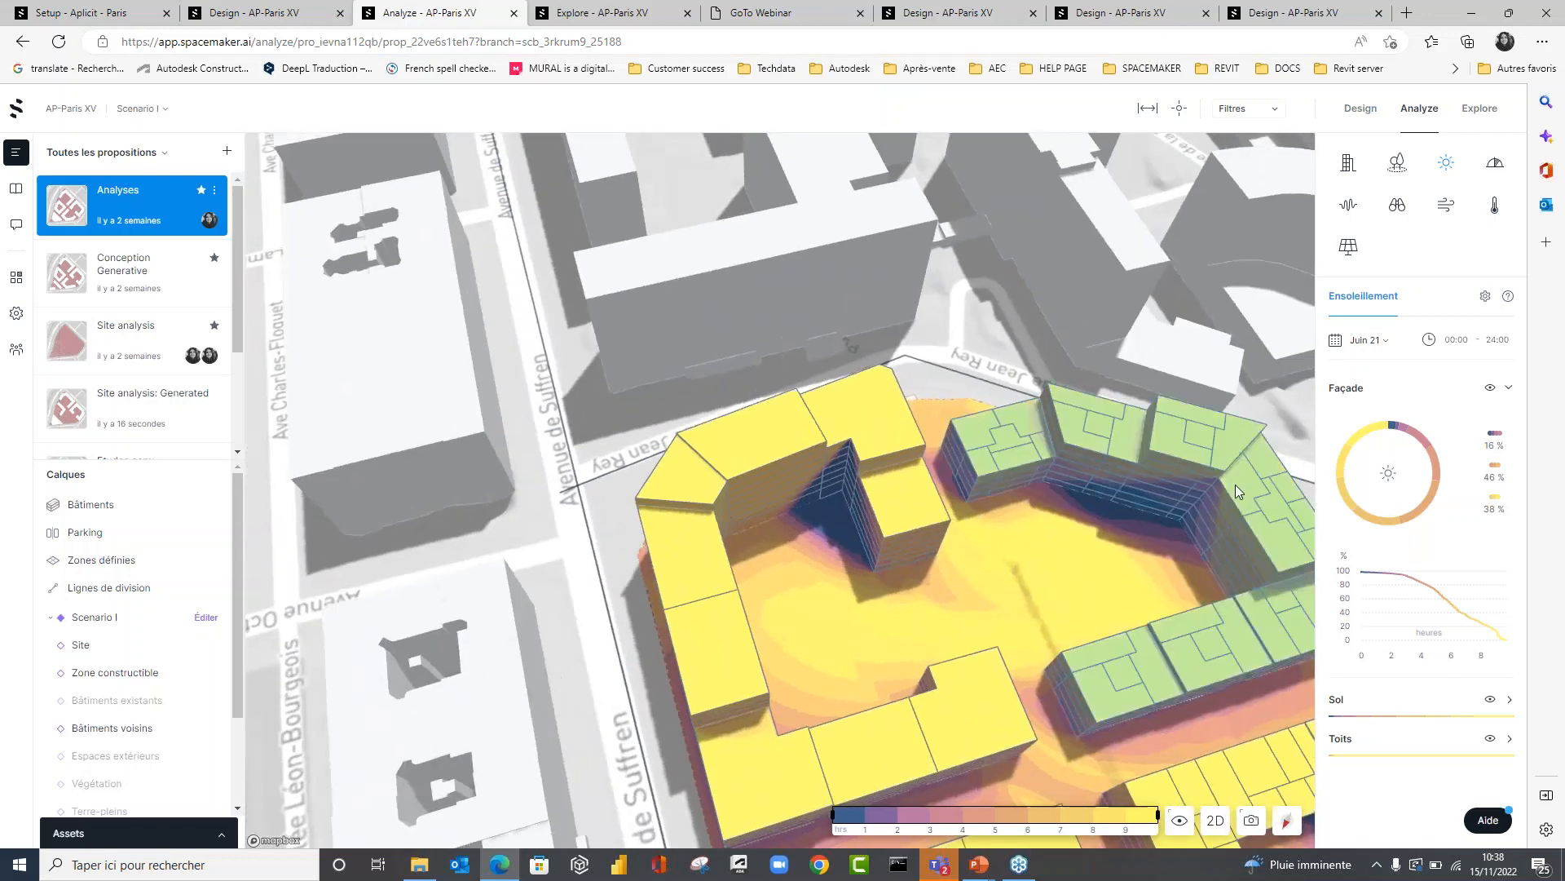
drag(1127, 518, 1202, 531)
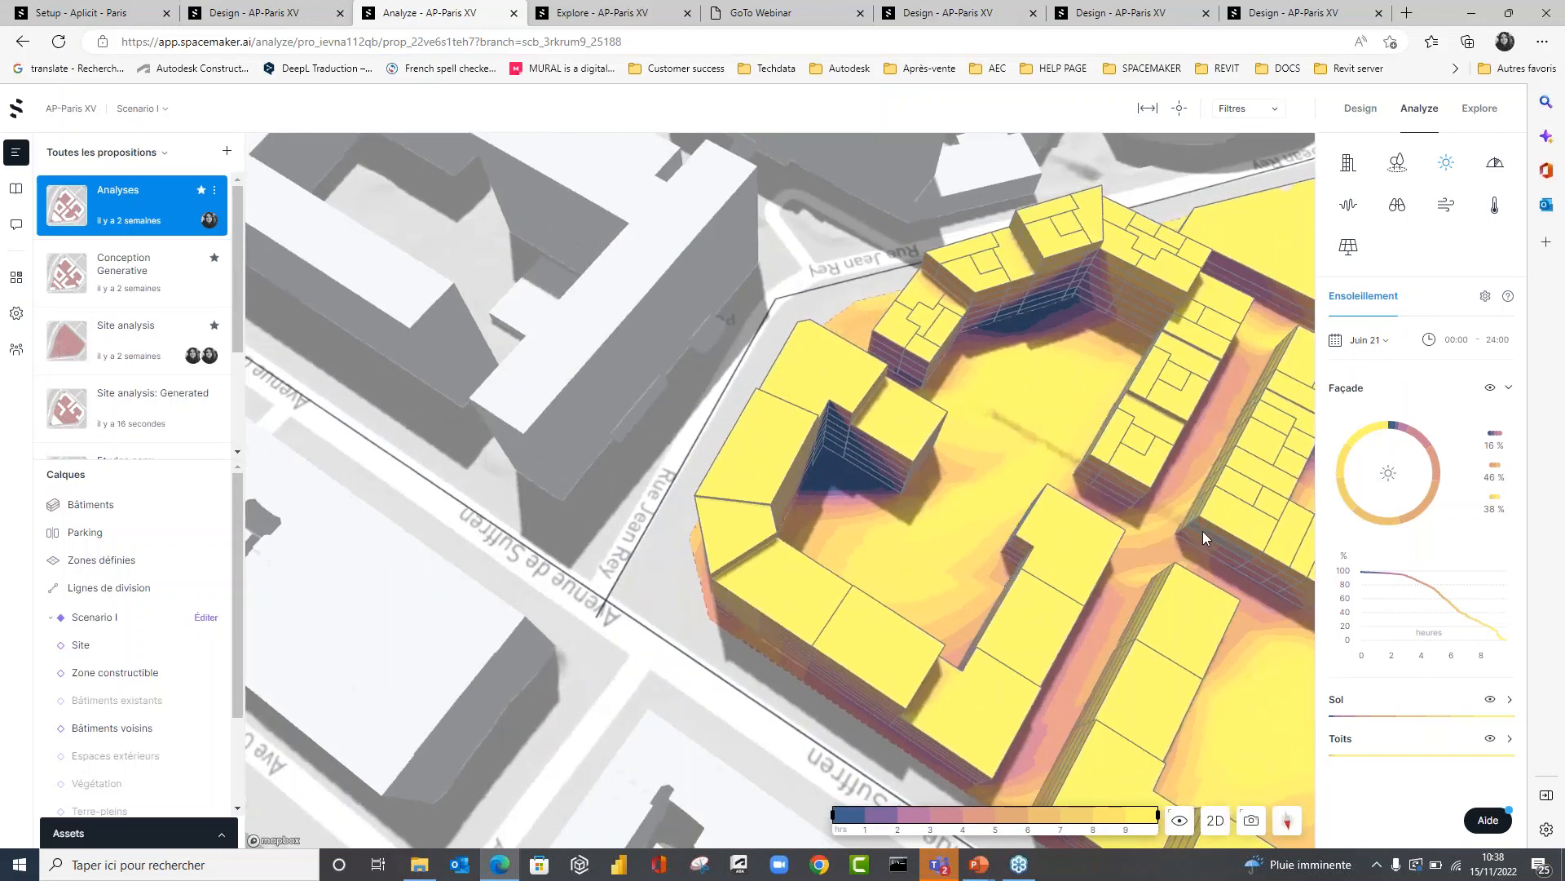
scroll(1115, 262, up, 5)
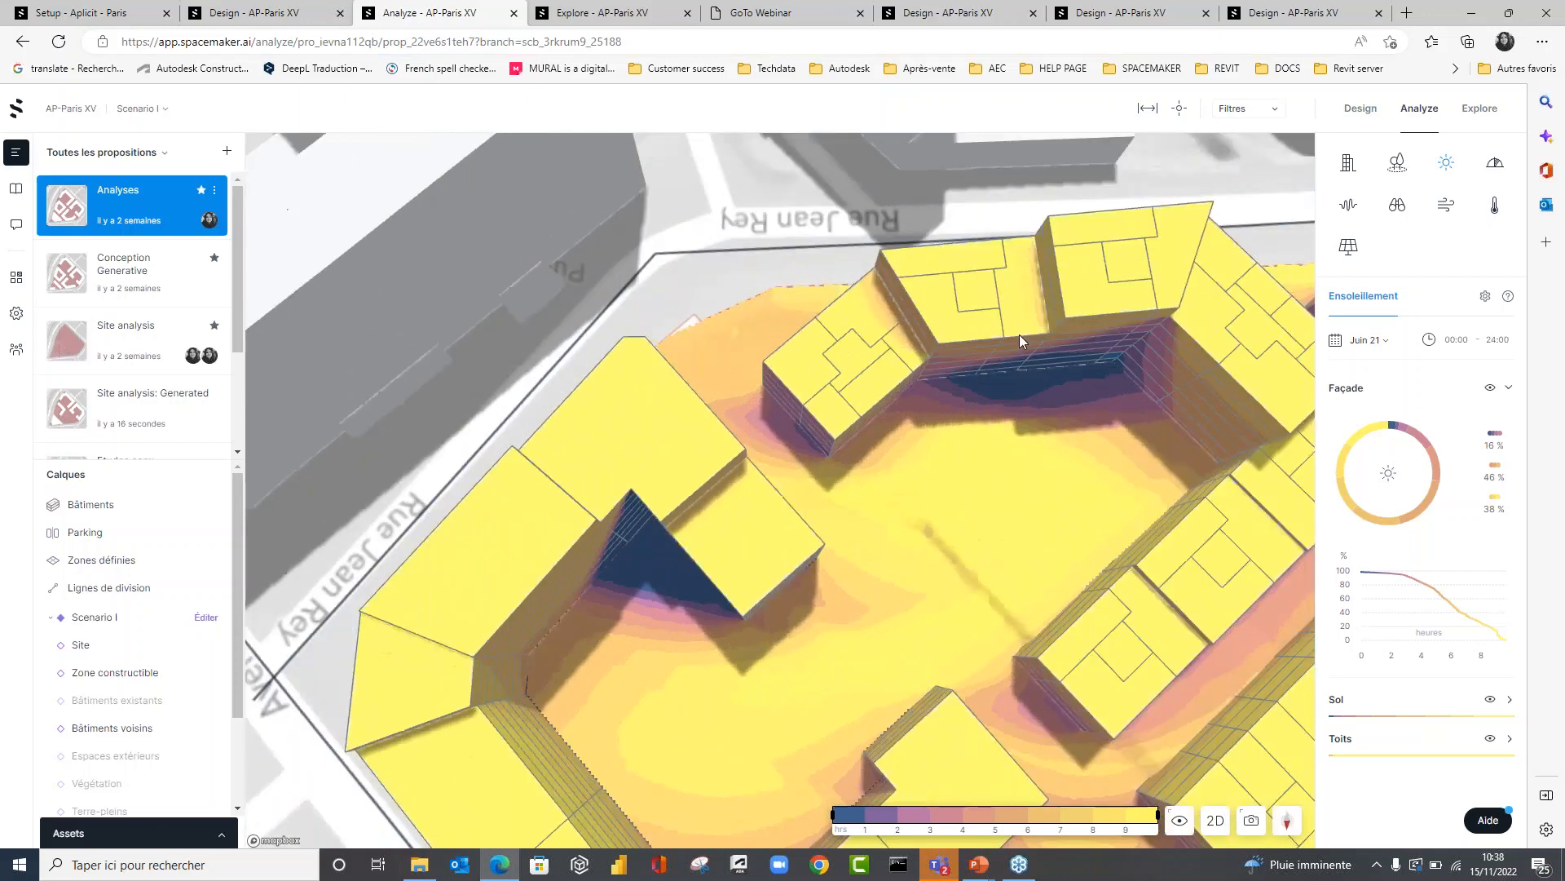
drag(1019, 334, 1013, 363)
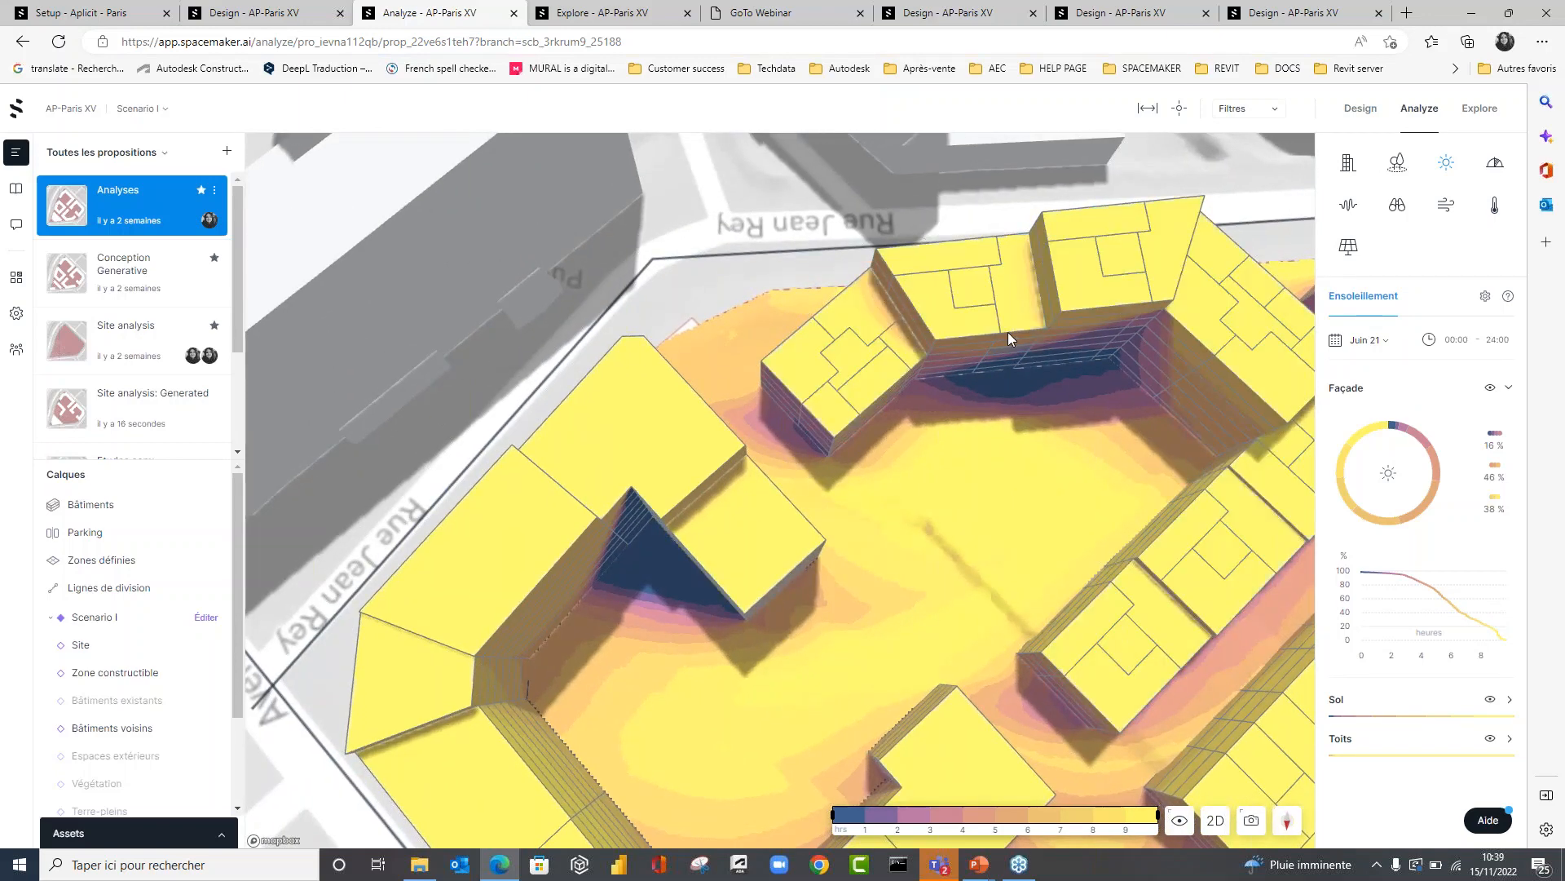
drag(1007, 331, 986, 408)
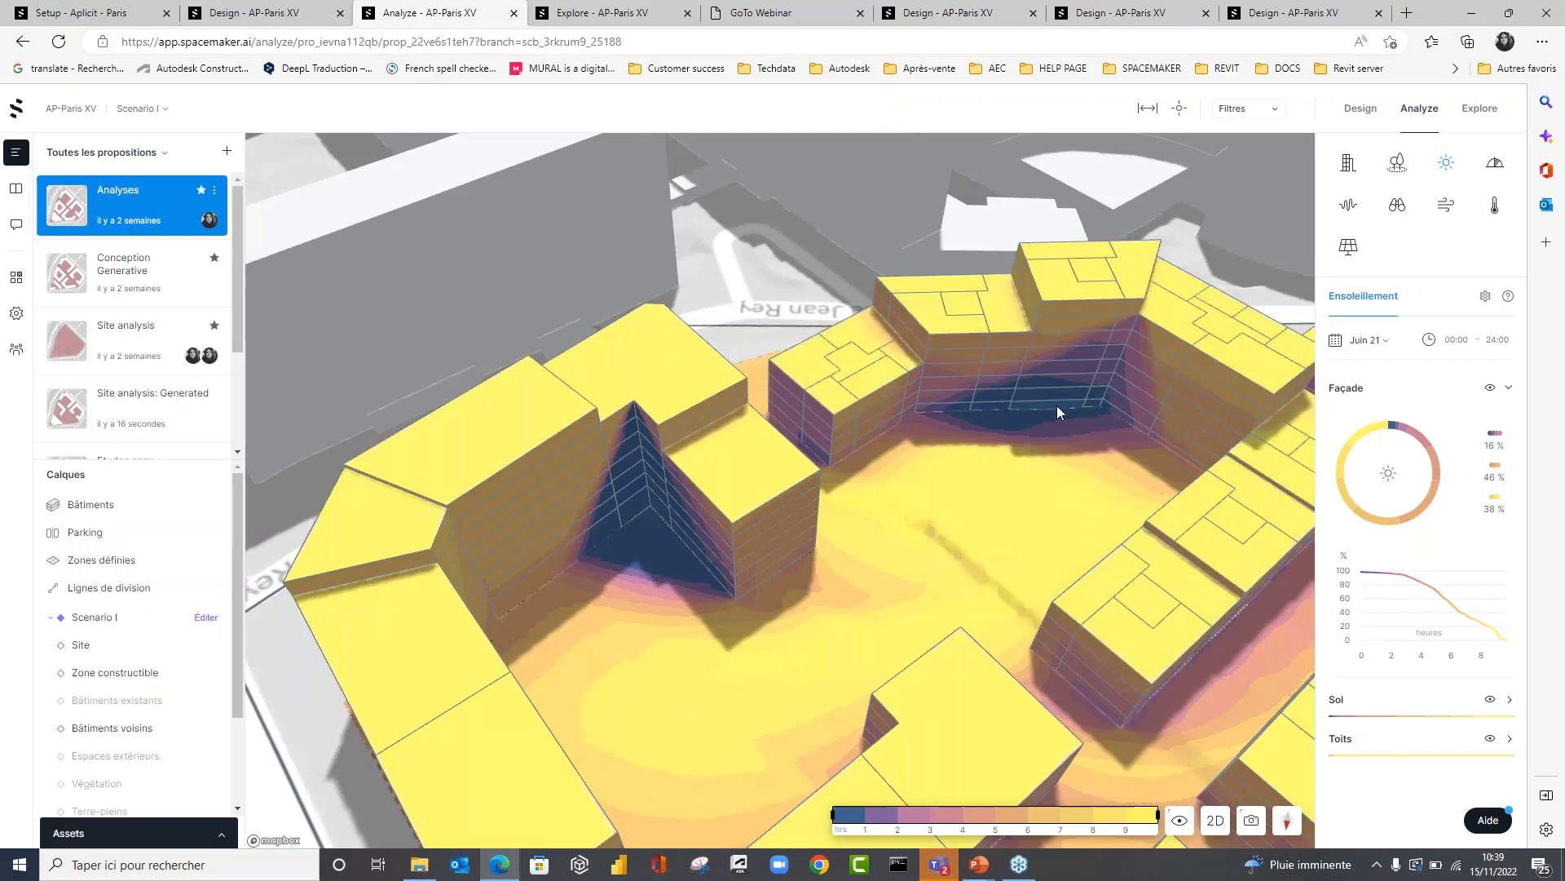
right_drag(1058, 408, 1068, 407)
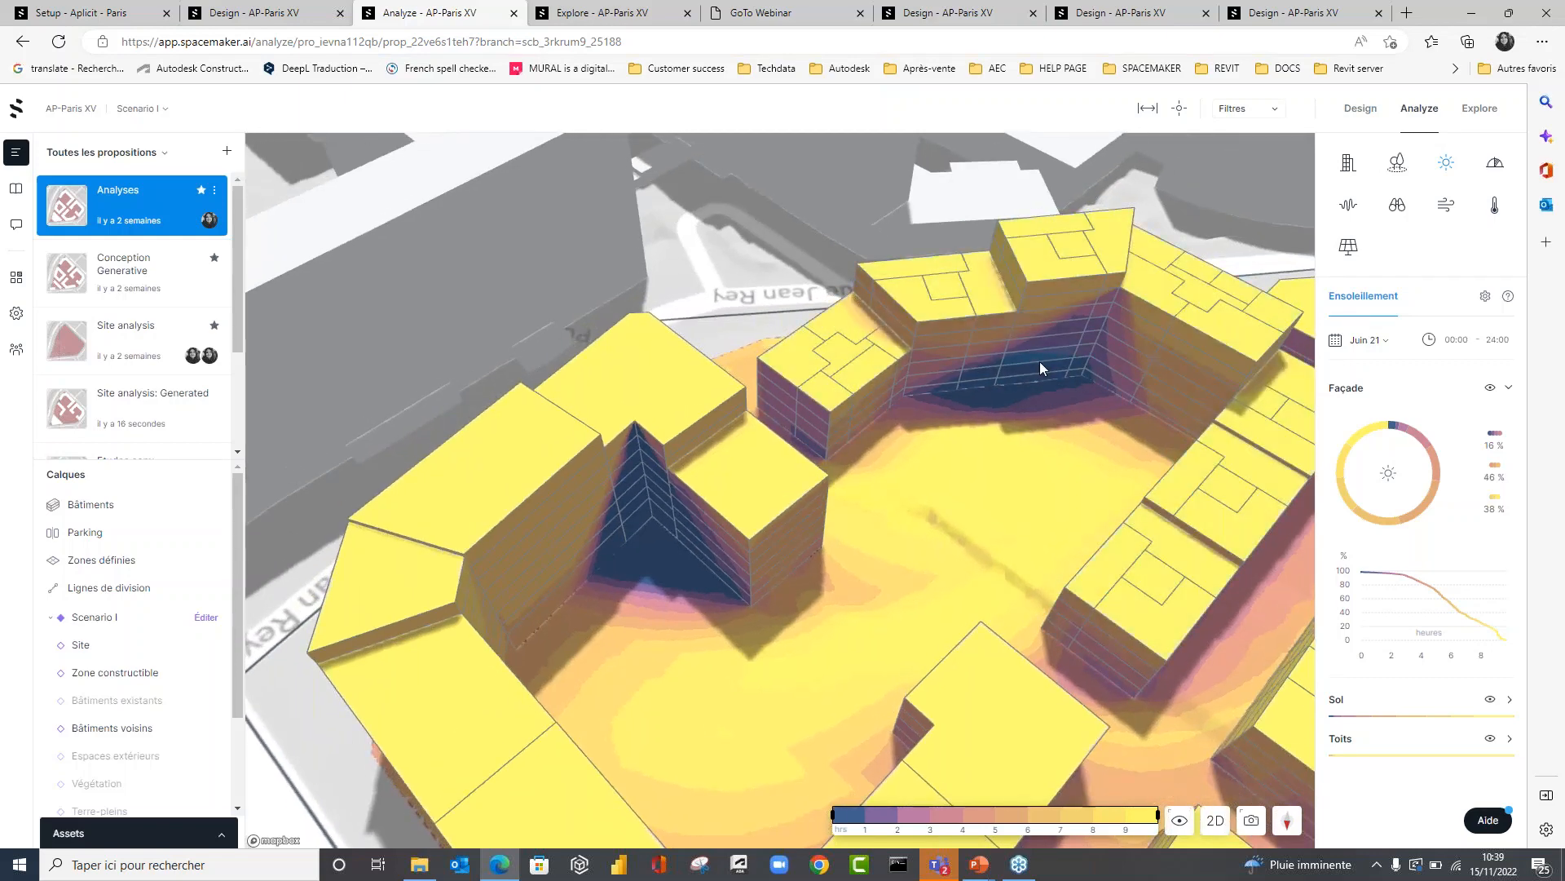
right_drag(1039, 360, 1004, 387)
scroll(879, 412, down, 5)
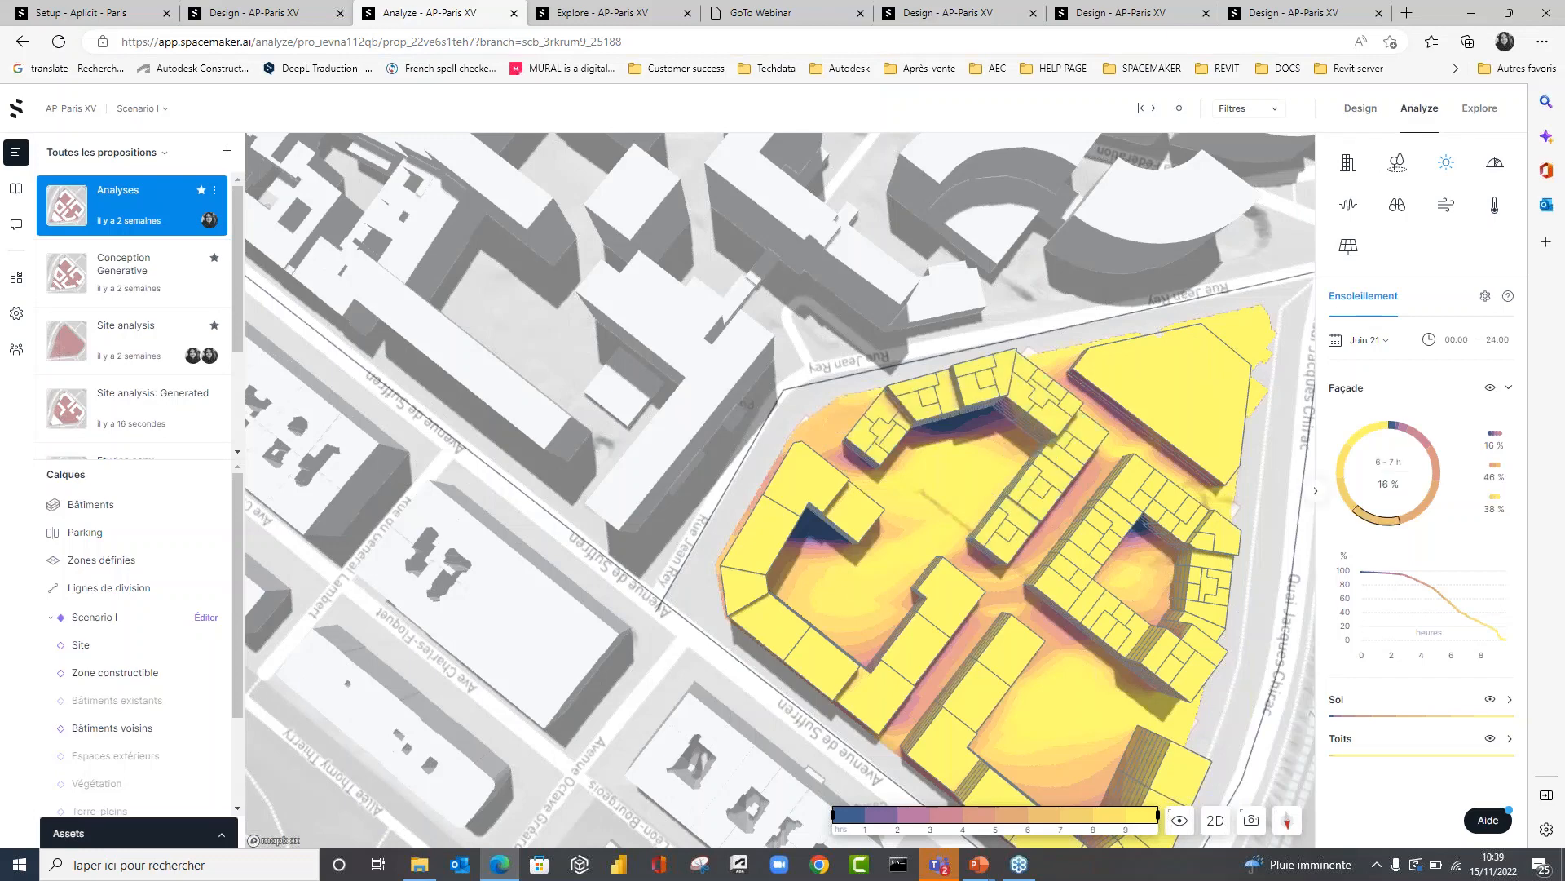
Display the CVC daylight analysis for the façades on all floors and examine the whole site from the riverside.
click(1483, 173)
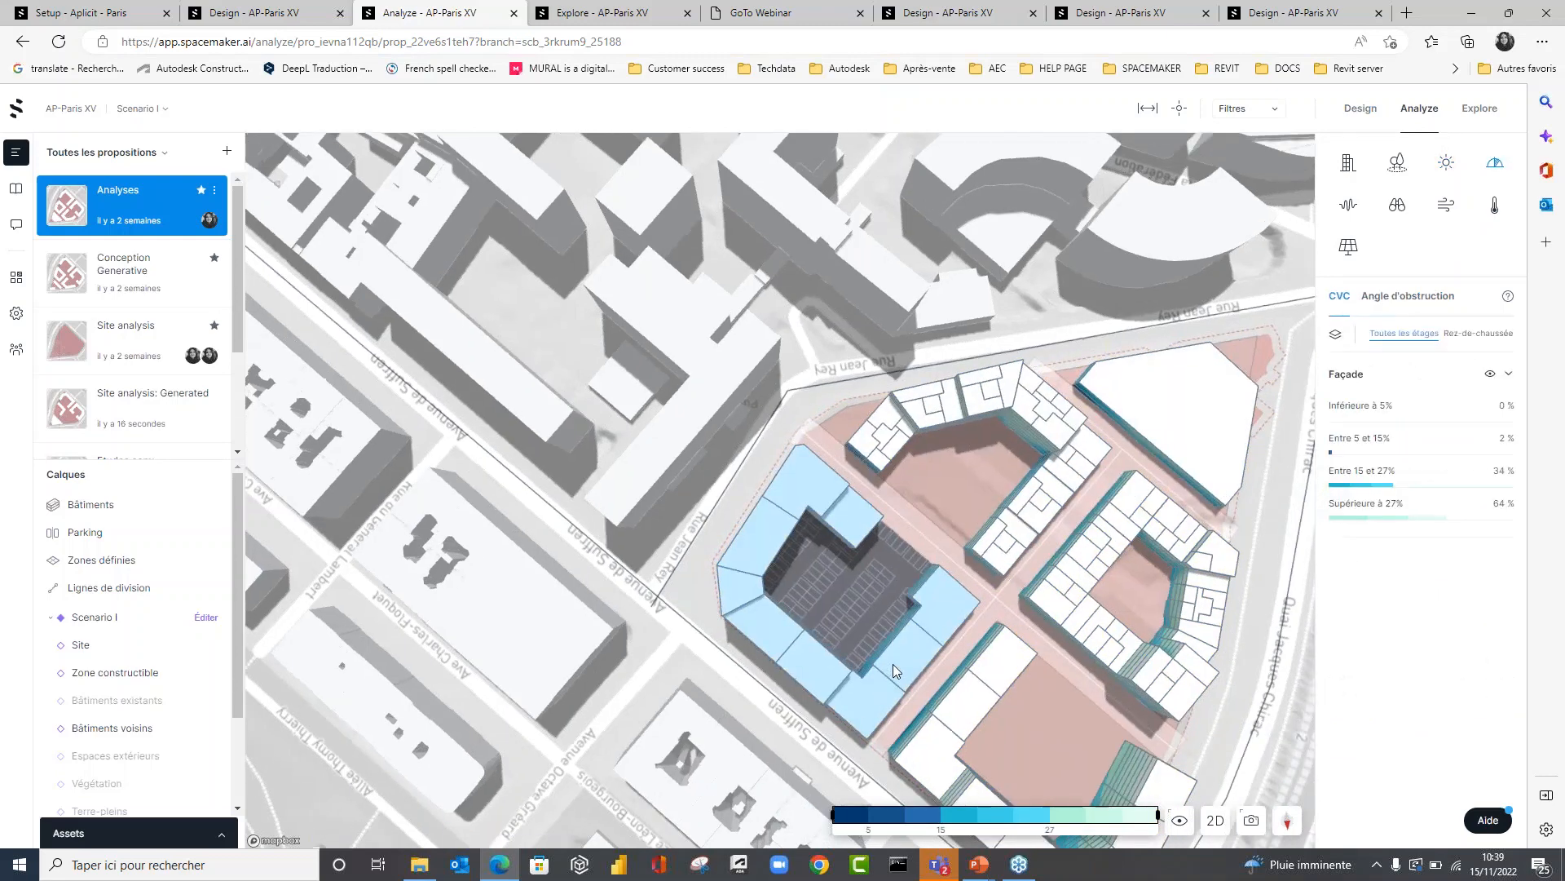
right_drag(893, 663, 696, 551)
scroll(597, 682, down, 5)
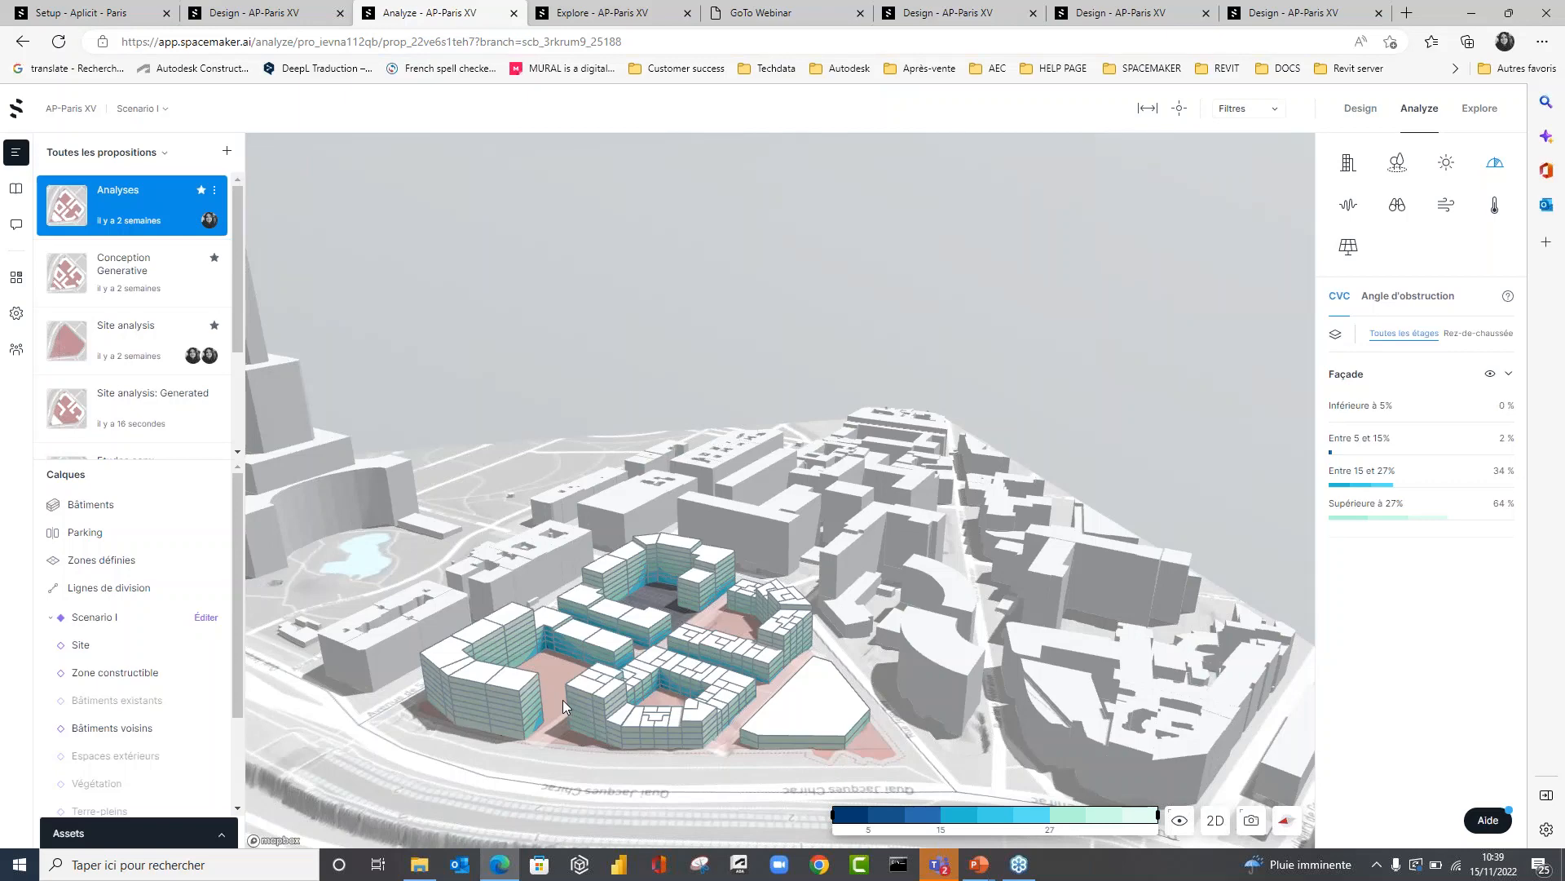
Examine the CVC daylight on the courtyard façades, limit the displayed range to at most 15%, and inspect the block near Rue Jean Rey.
scroll(615, 673, up, 5)
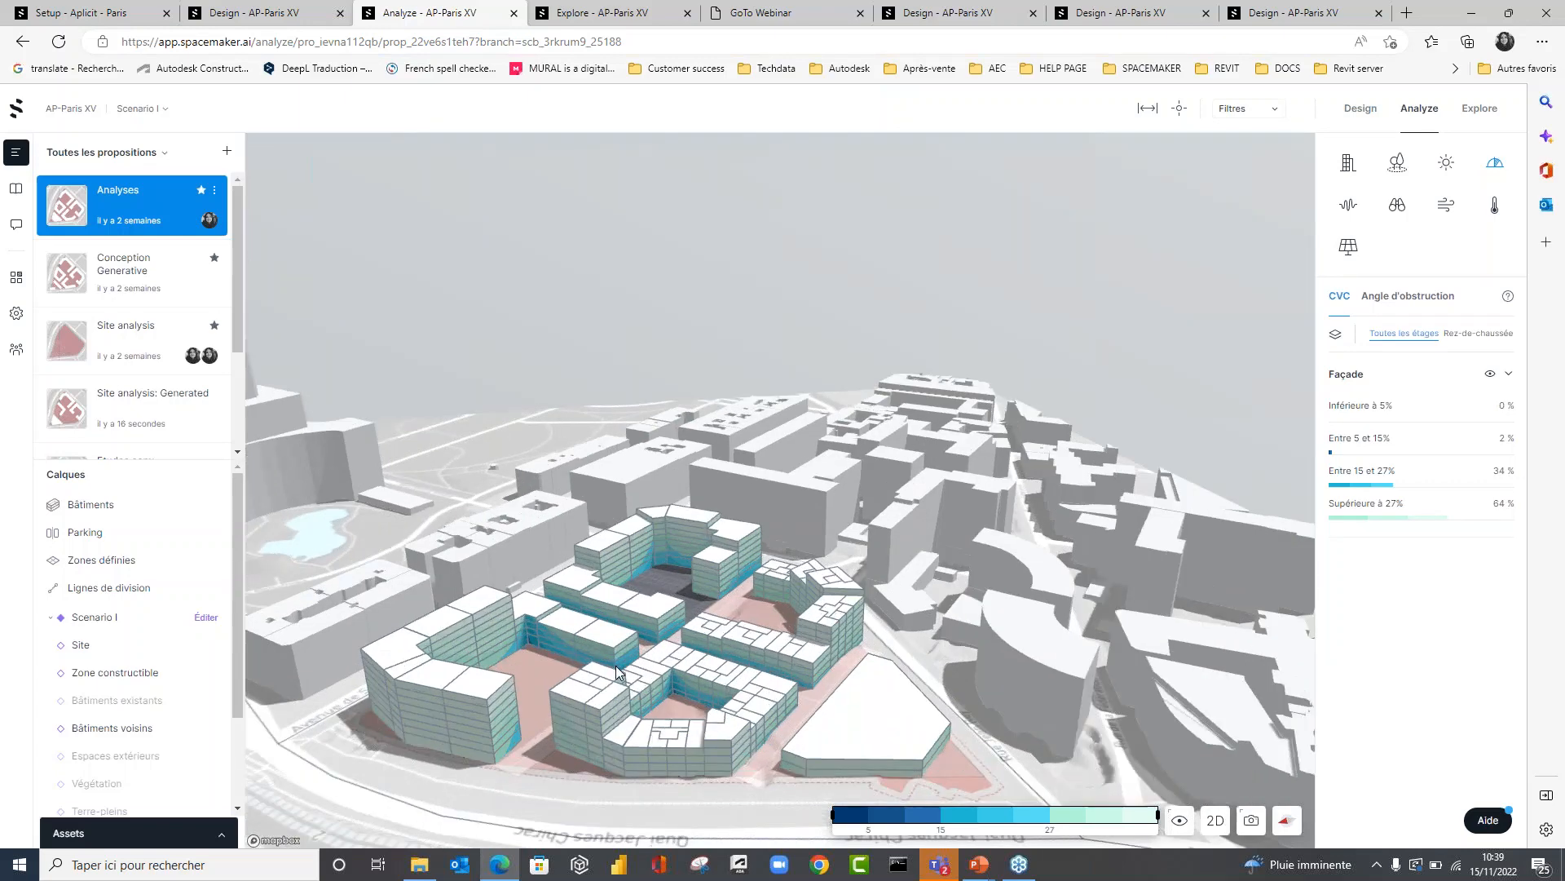
drag(609, 675, 406, 627)
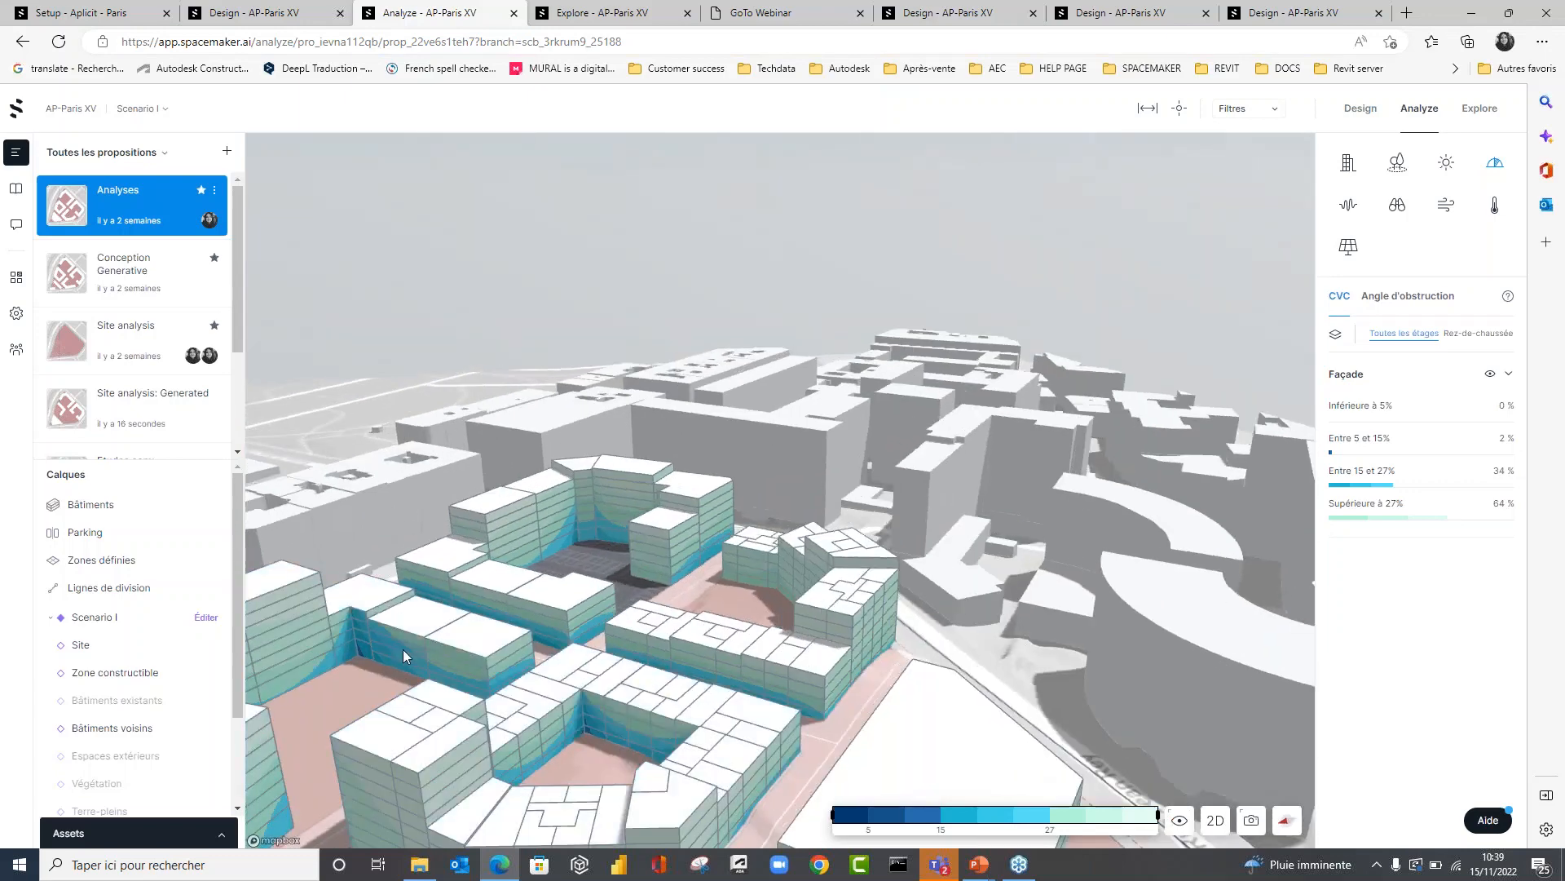
scroll(402, 649, down, 4)
scroll(344, 665, up, 5)
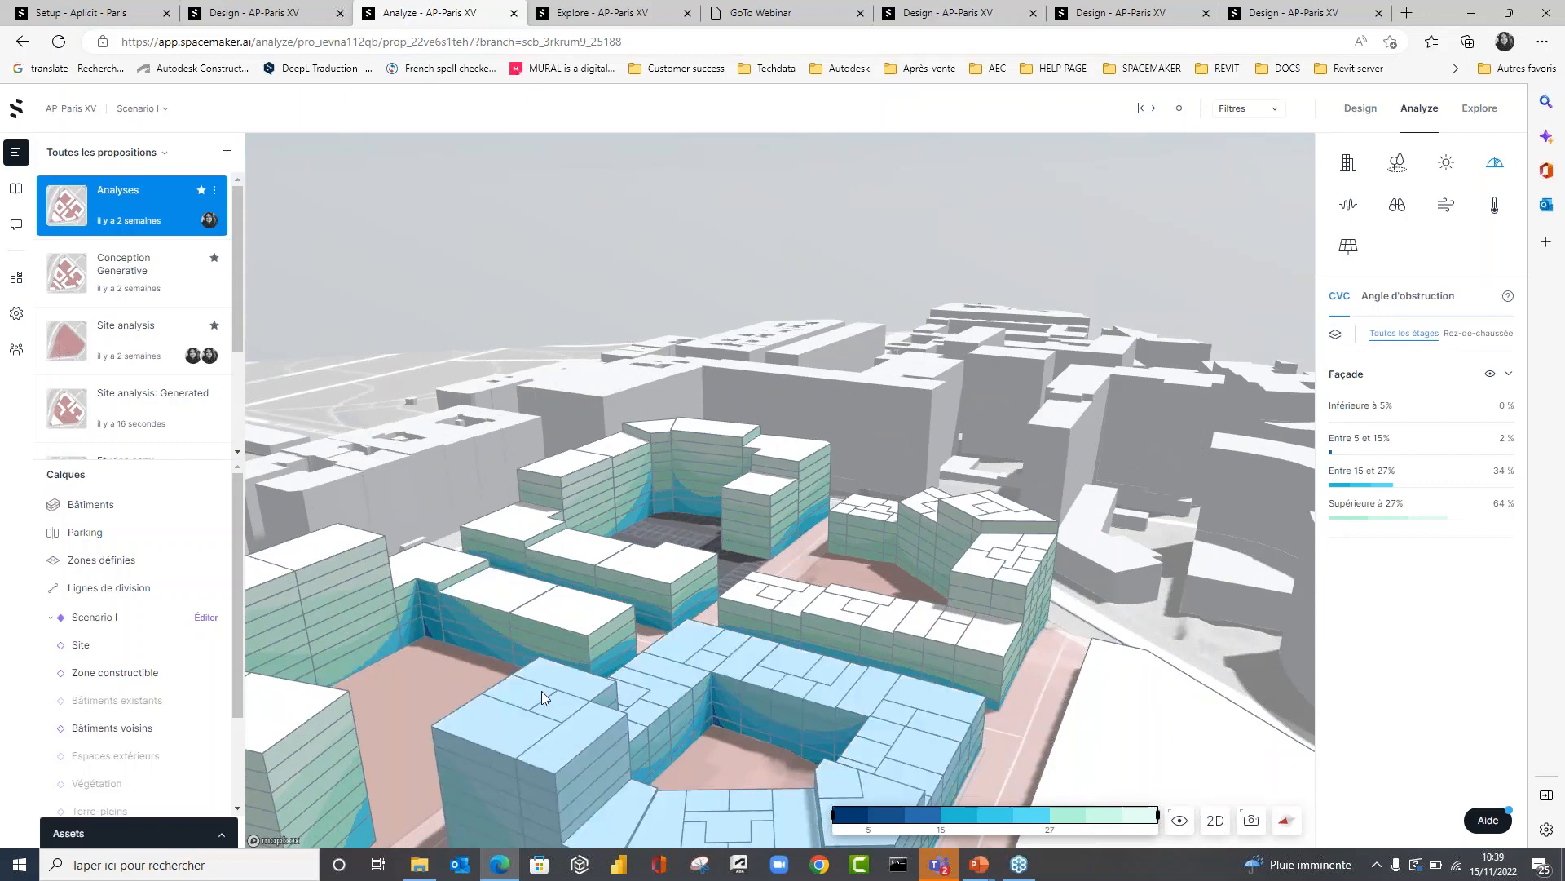
scroll(538, 694, down, 2)
right_drag(535, 698, 1274, 694)
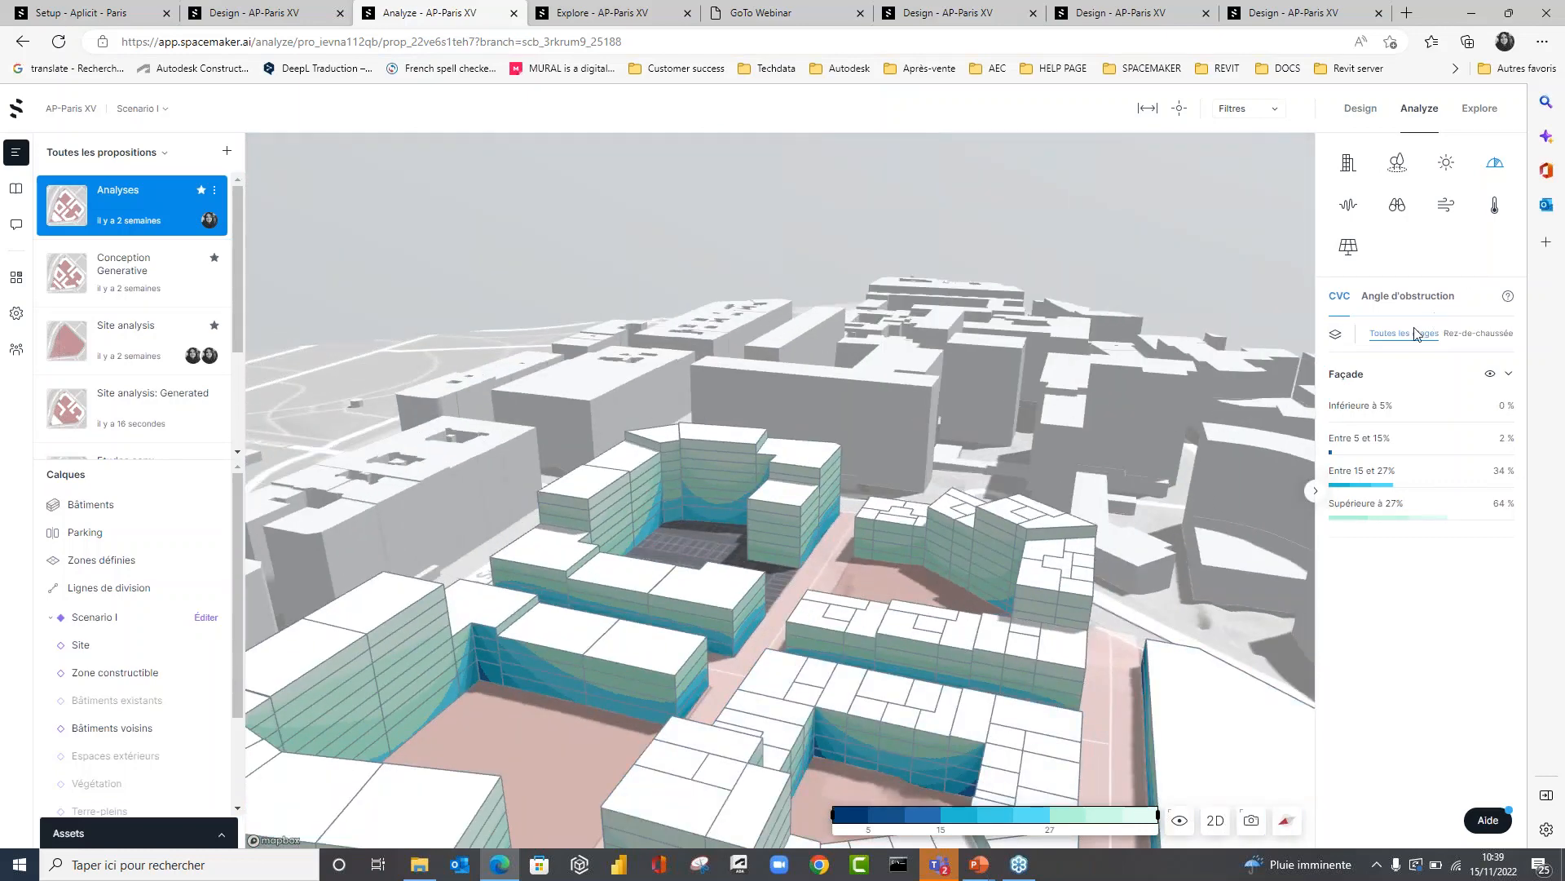
drag(1156, 815, 940, 822)
right_drag(840, 639, 484, 745)
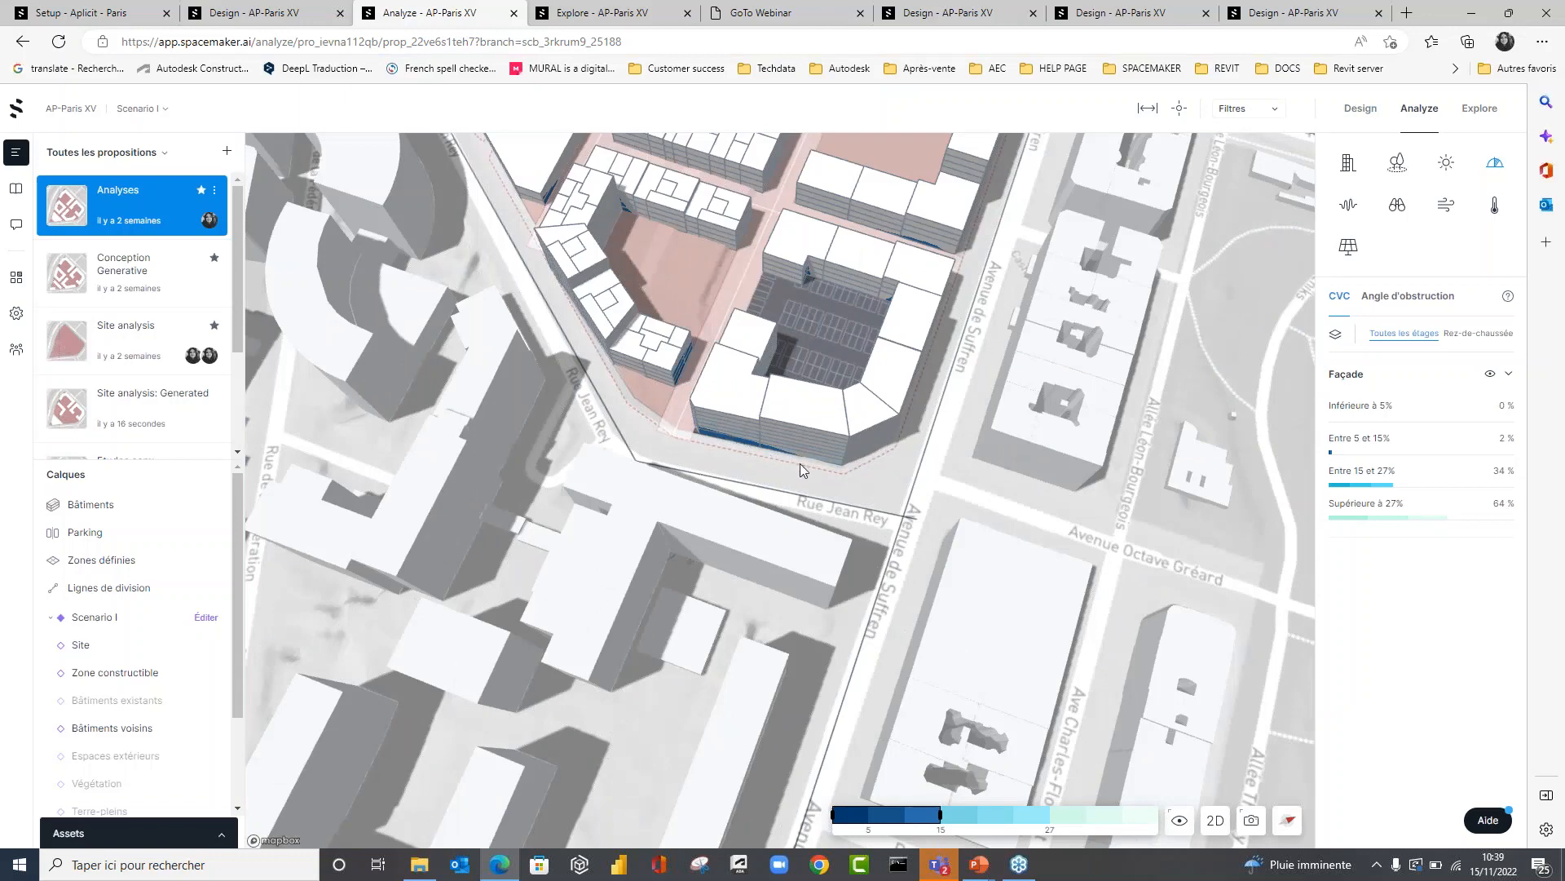
scroll(800, 463, up, 3)
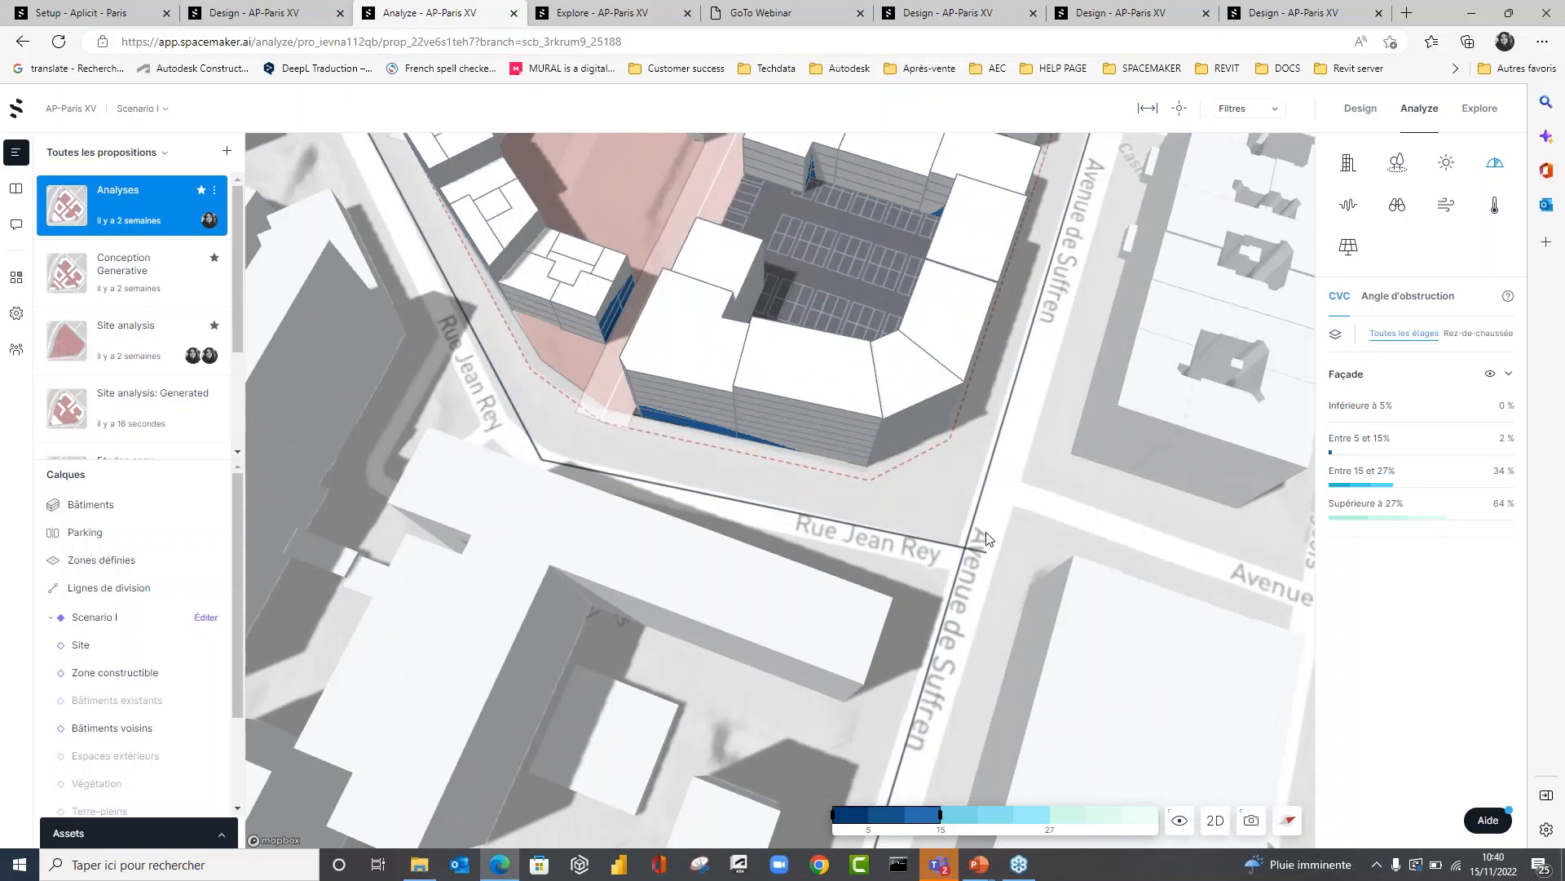
scroll(873, 561, down, 4)
right_drag(873, 561, 1129, 460)
Display the road noise analysis (Voirie) and examine the site from the Rue de la Fédération side and from the Seine.
click(1346, 210)
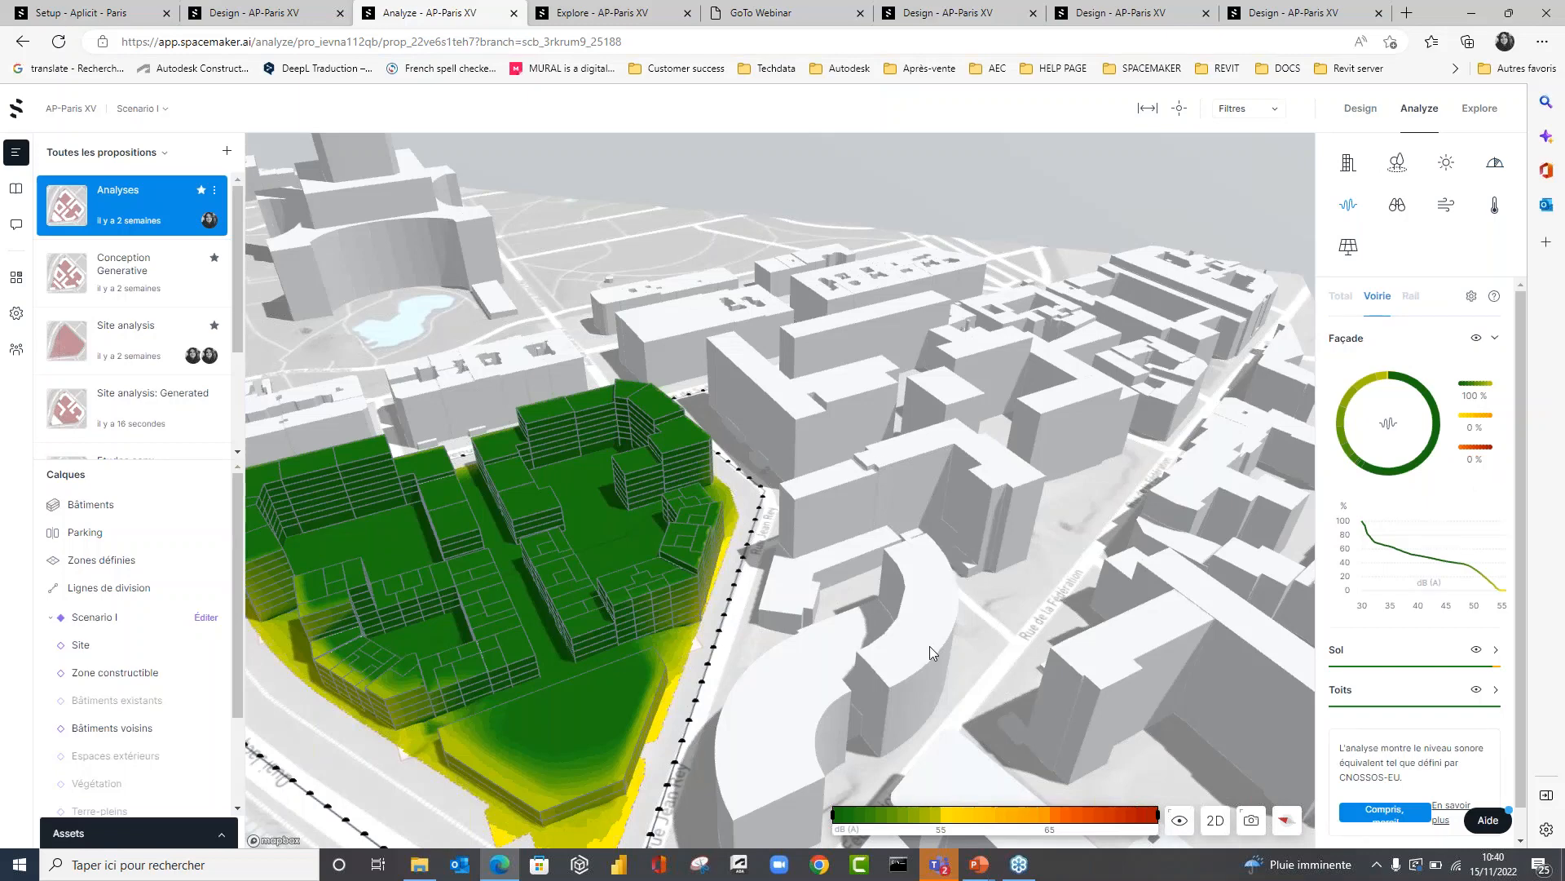
right_drag(930, 645, 296, 499)
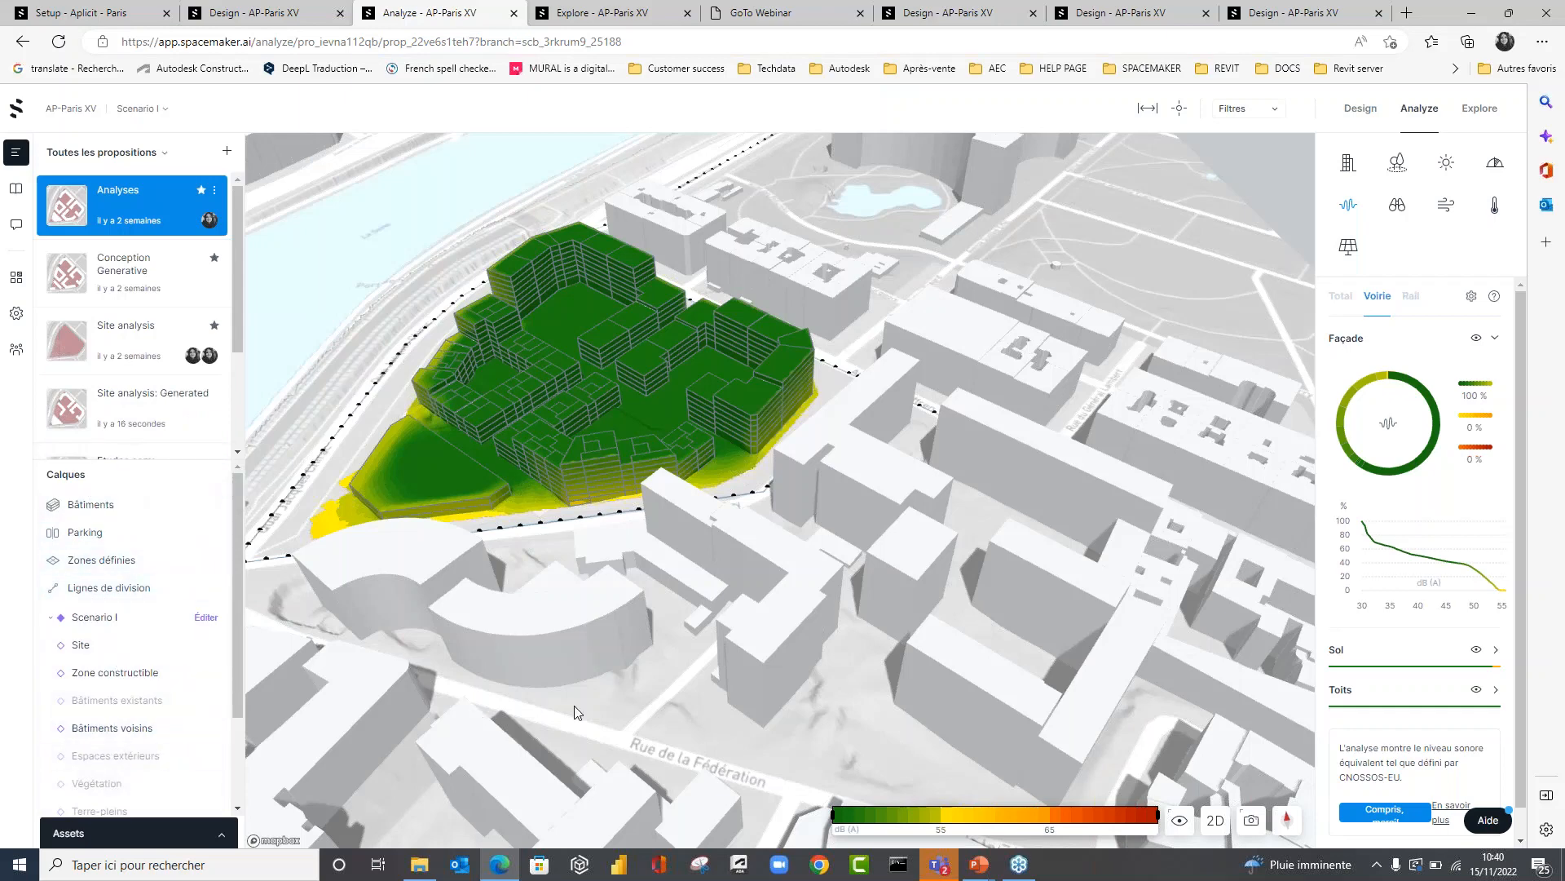
scroll(577, 711, down, 5)
right_drag(576, 711, 447, 806)
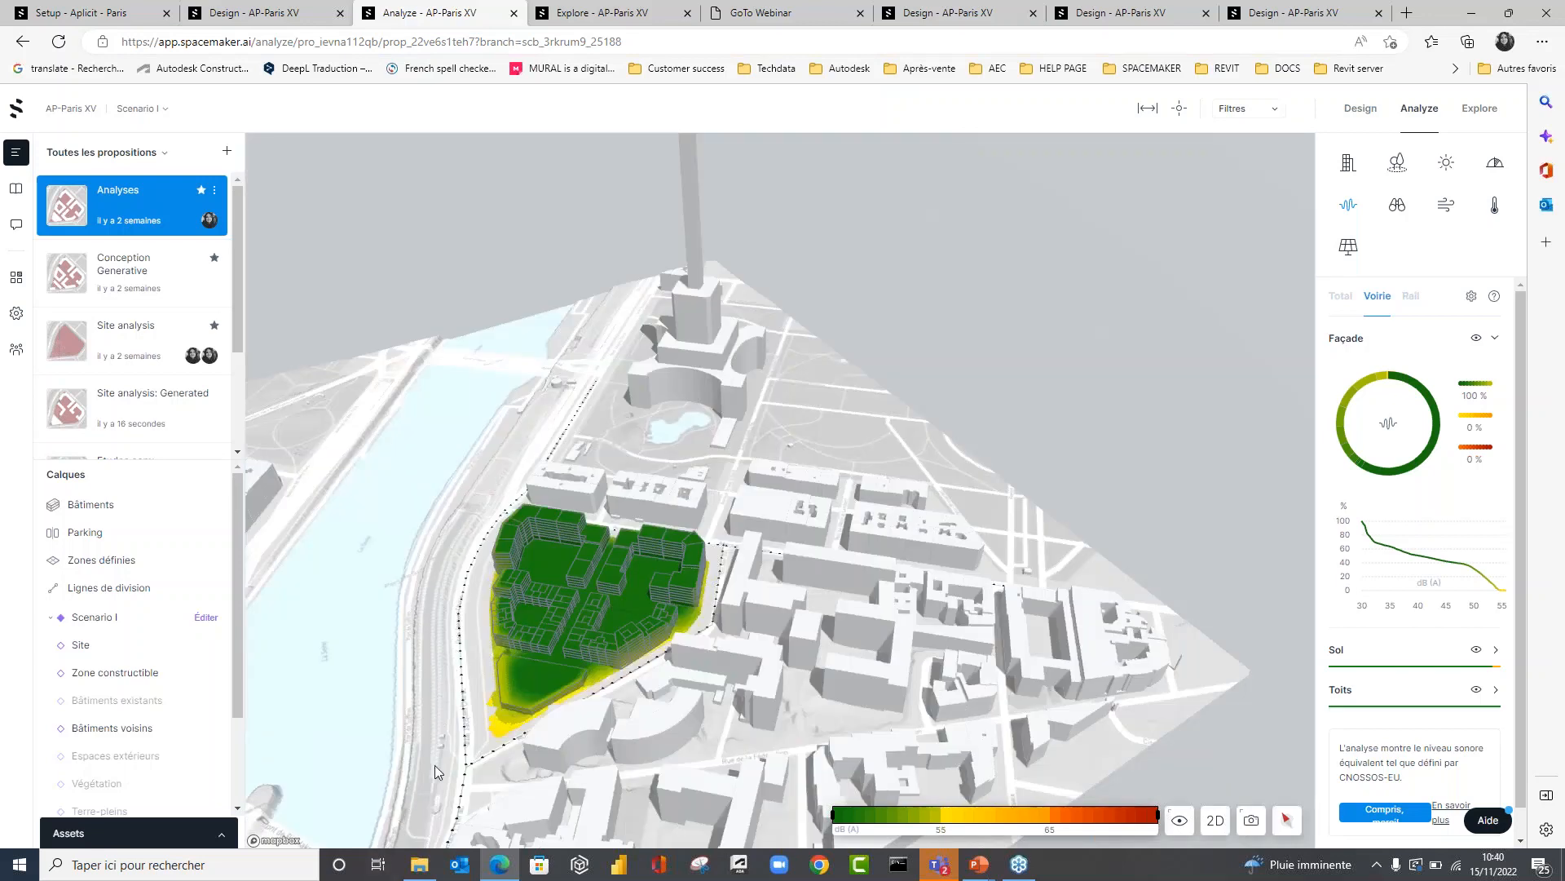
right_drag(436, 745, 548, 713)
scroll(781, 728, up, 3)
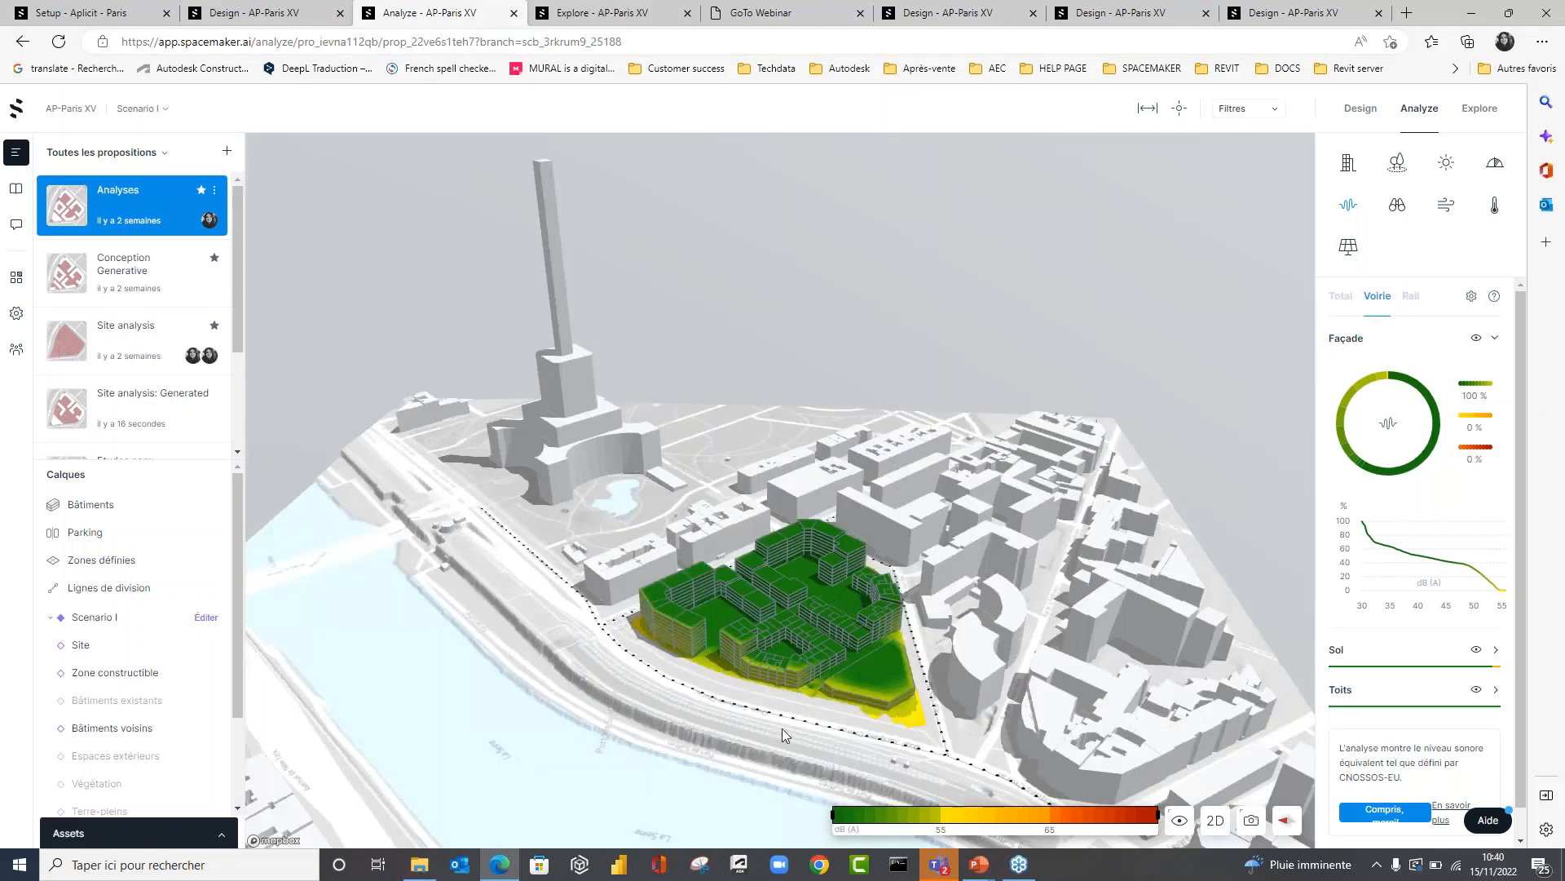
scroll(778, 725, up, 2)
right_drag(777, 723, 882, 716)
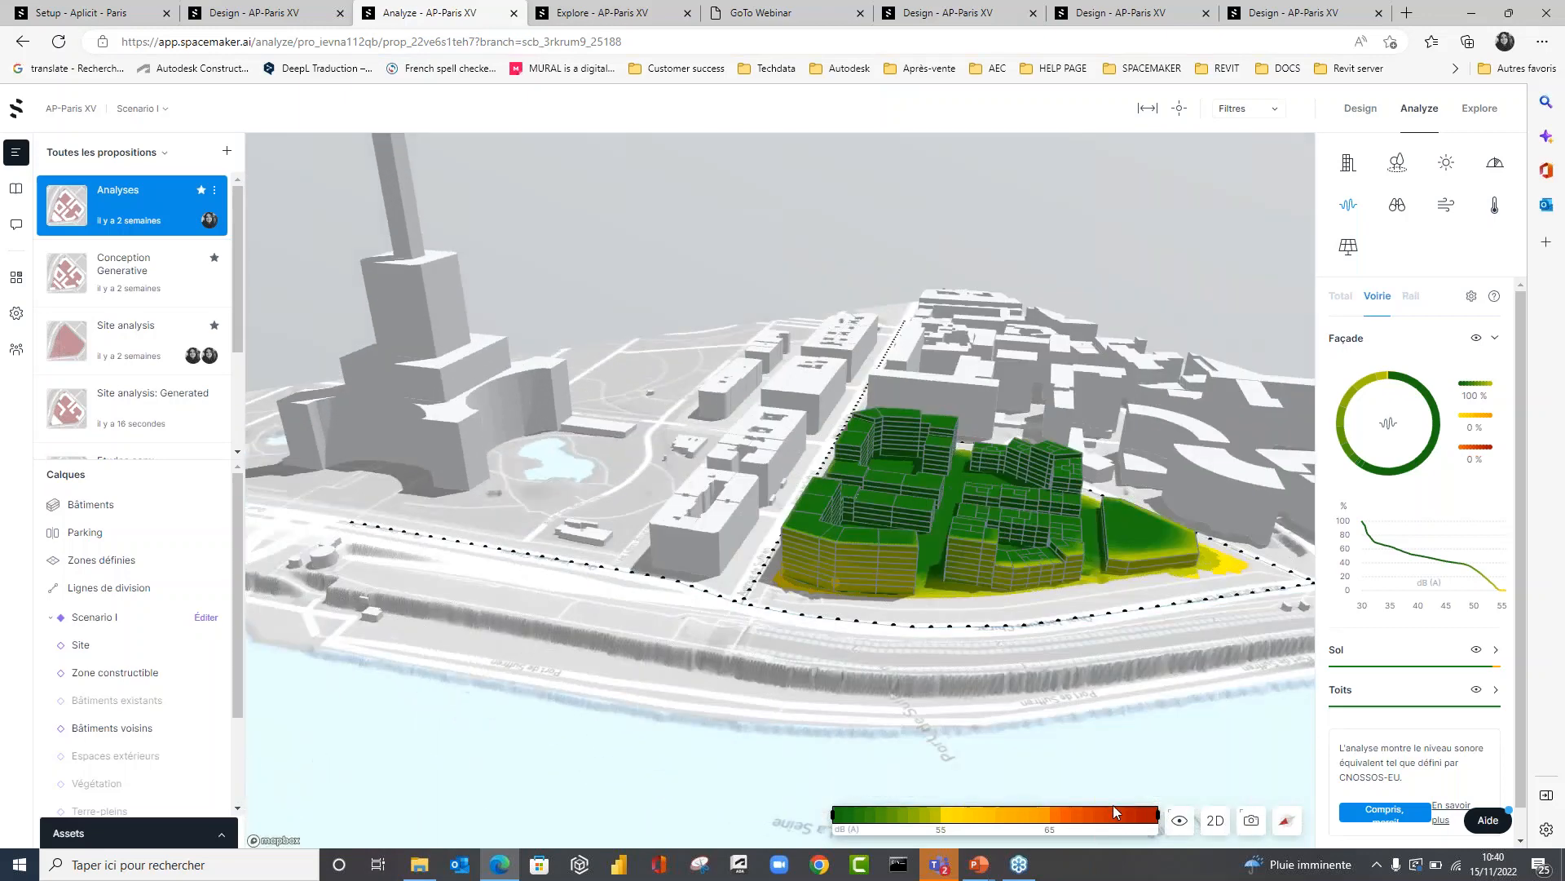
Limit the displayed noise range to 54 dB(A) and above, and examine the exposed façades along the quay and Avenue de Suffren.
mouse_move(1154, 819)
mouse_down()
mouse_move(966, 825)
mouse_move(1158, 833)
mouse_up()
drag(832, 820, 931, 827)
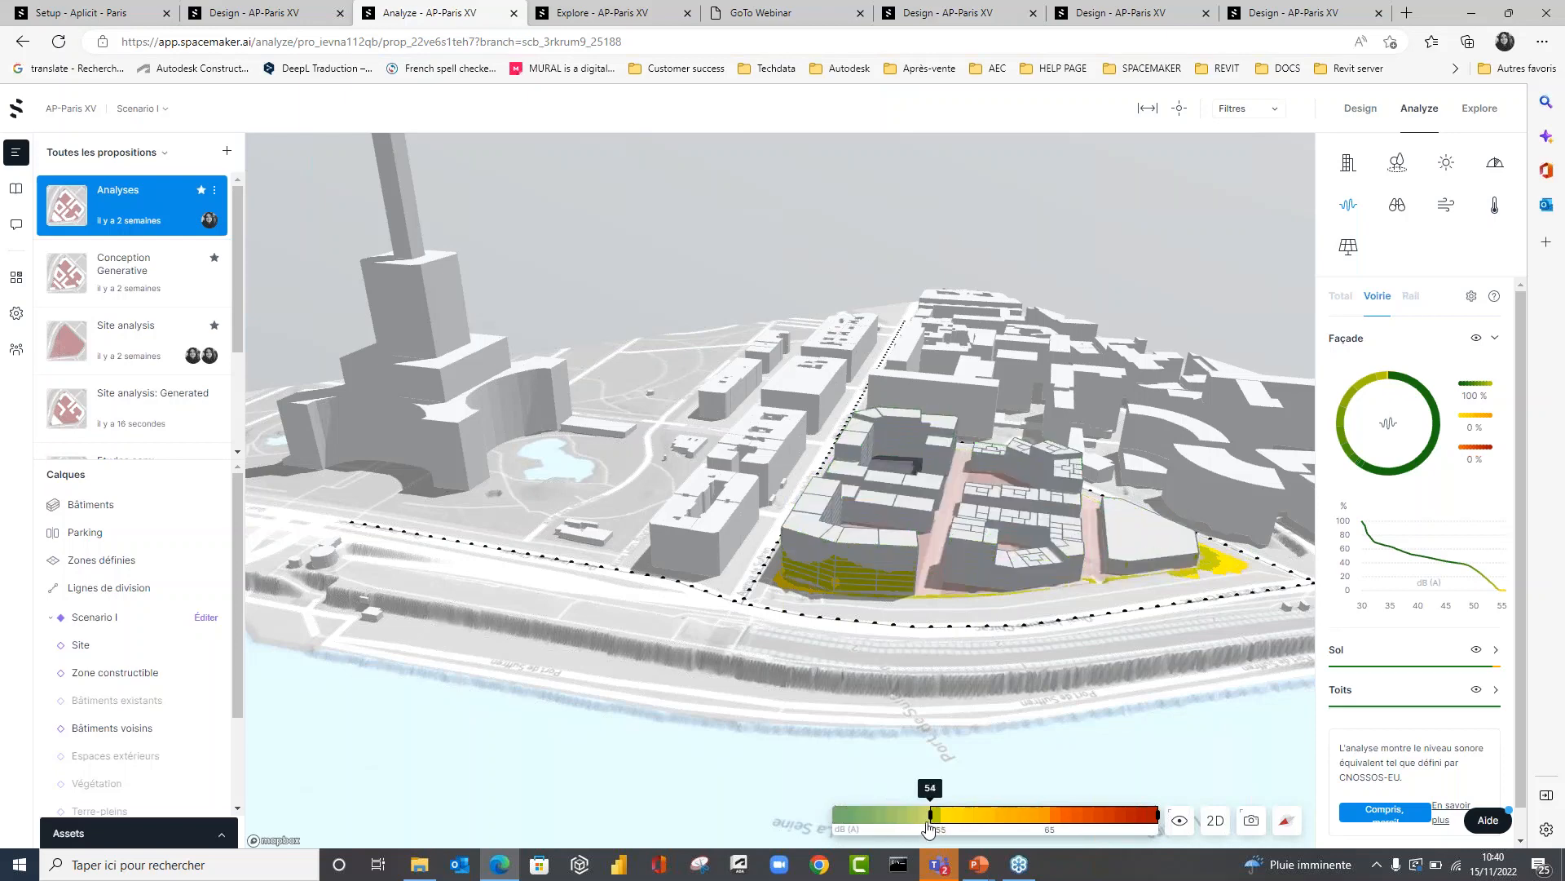
right_drag(832, 654, 690, 657)
right_drag(1000, 739, 952, 729)
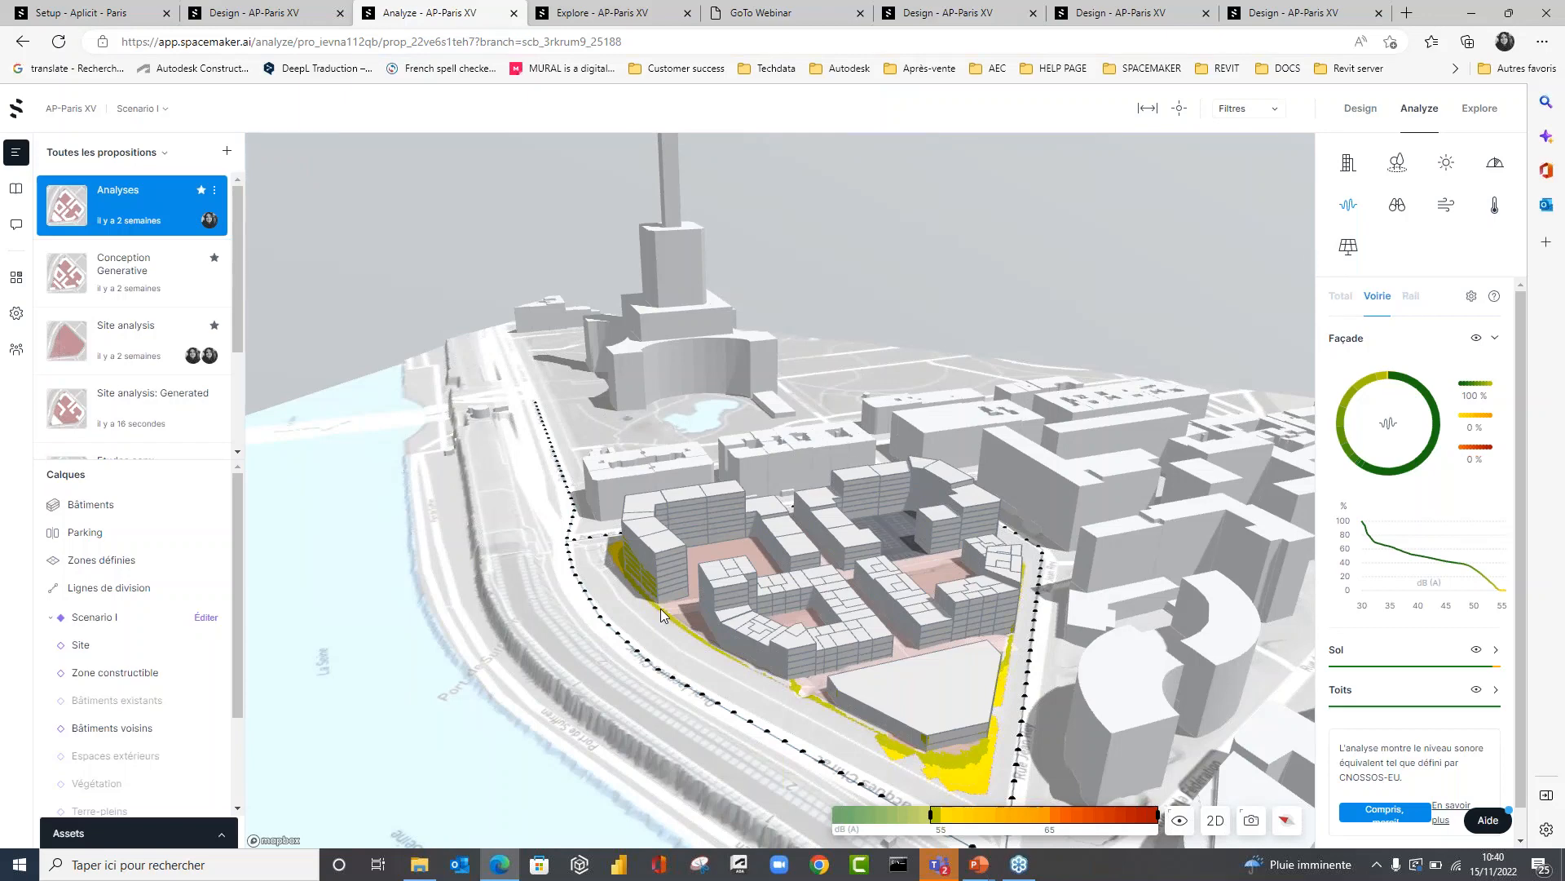
scroll(608, 570, up, 6)
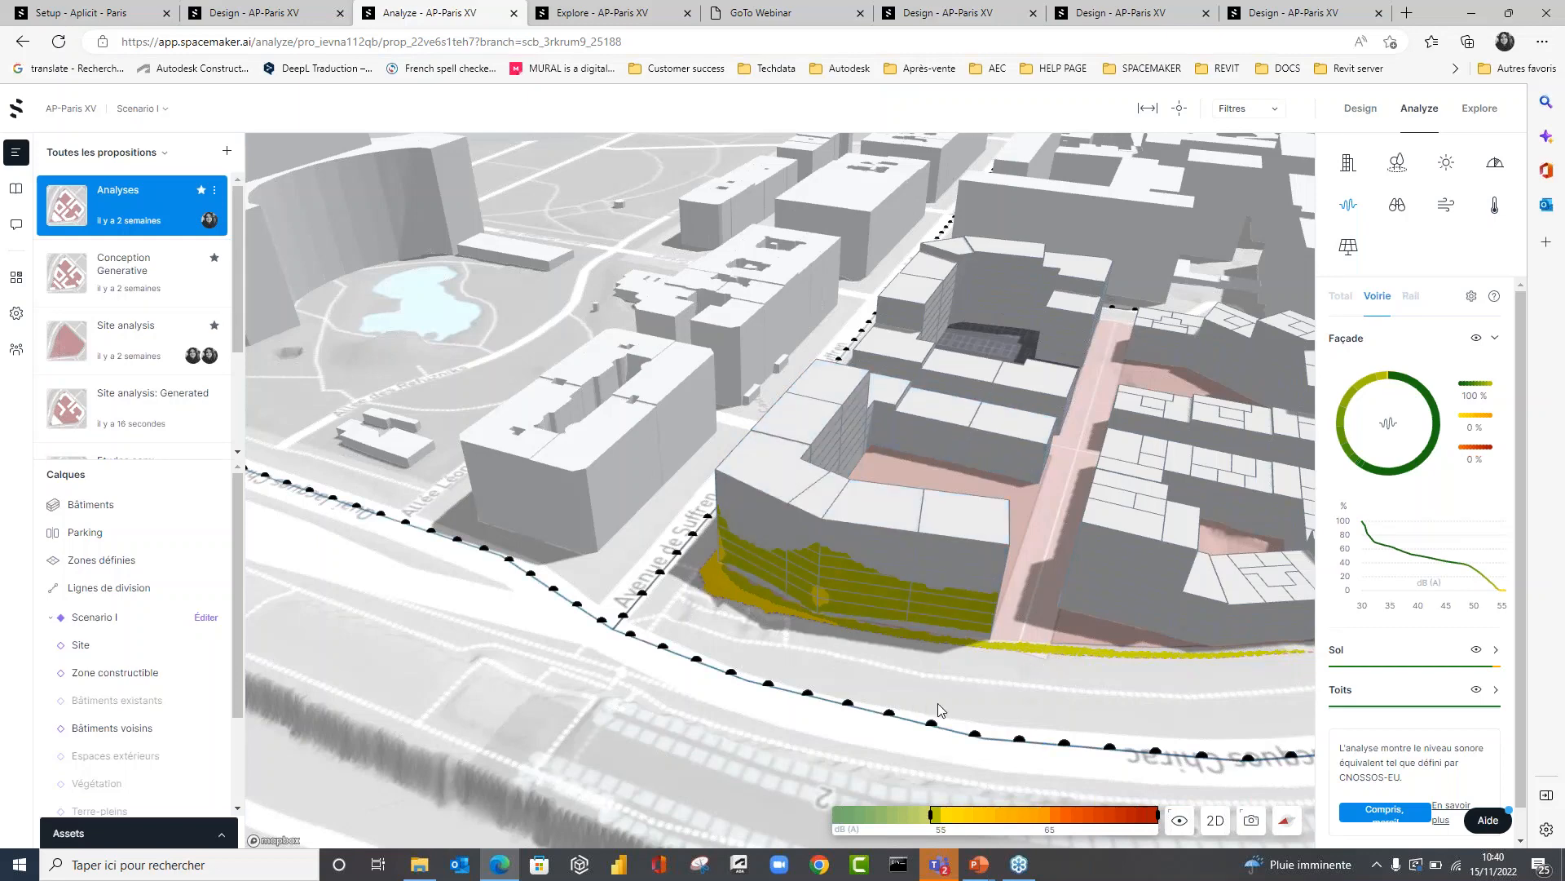
scroll(1010, 688, down, 5)
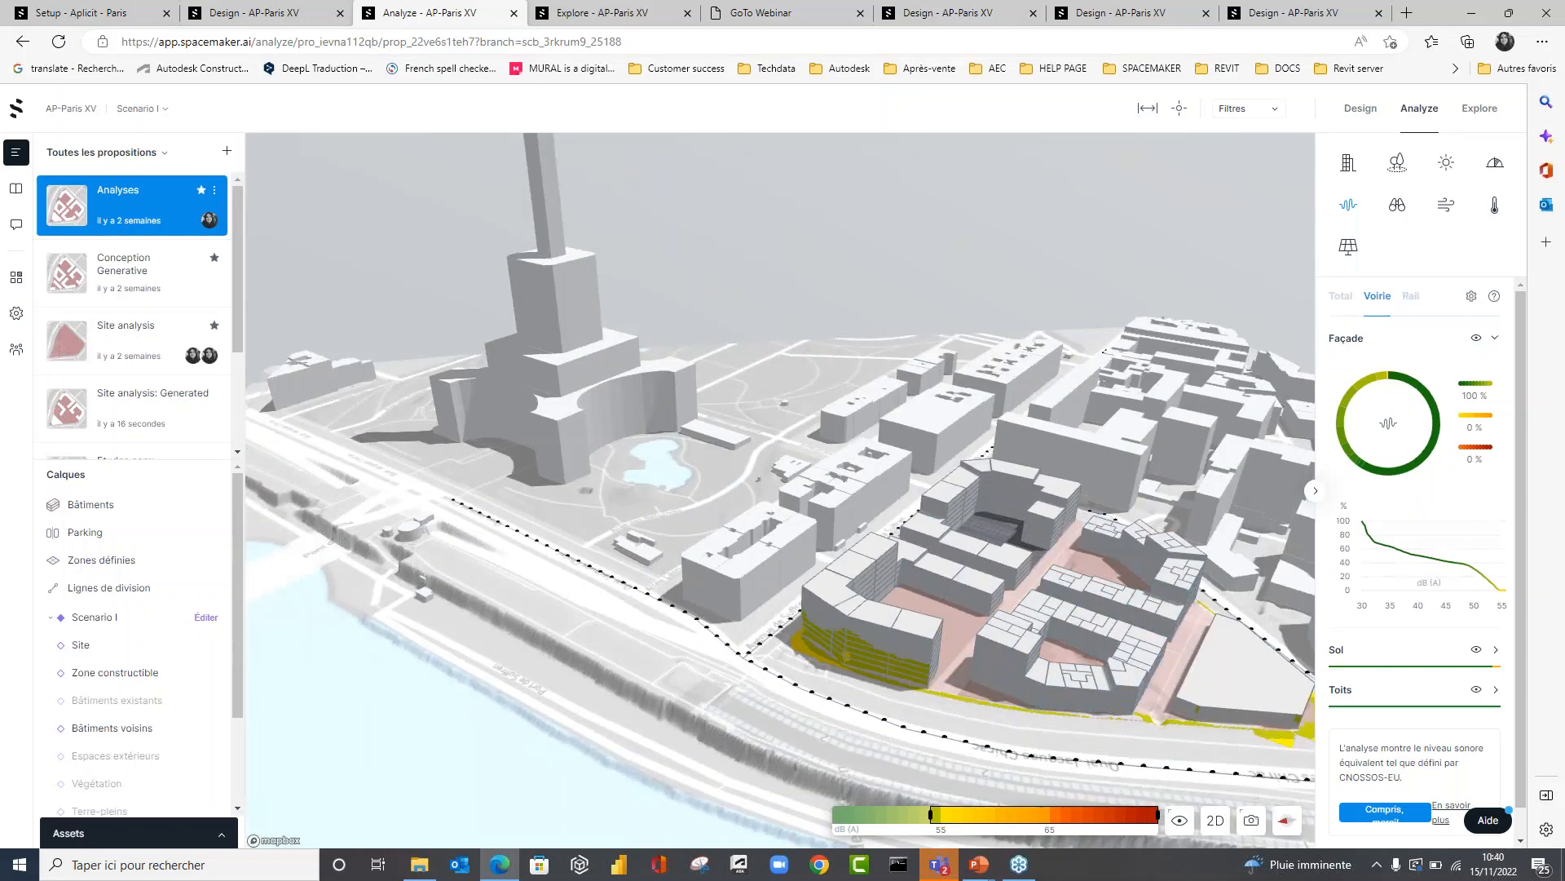
Display the view distance analysis (Distance) and limit the façade results to at most 300 m to examine the short-view façades.
click(1397, 205)
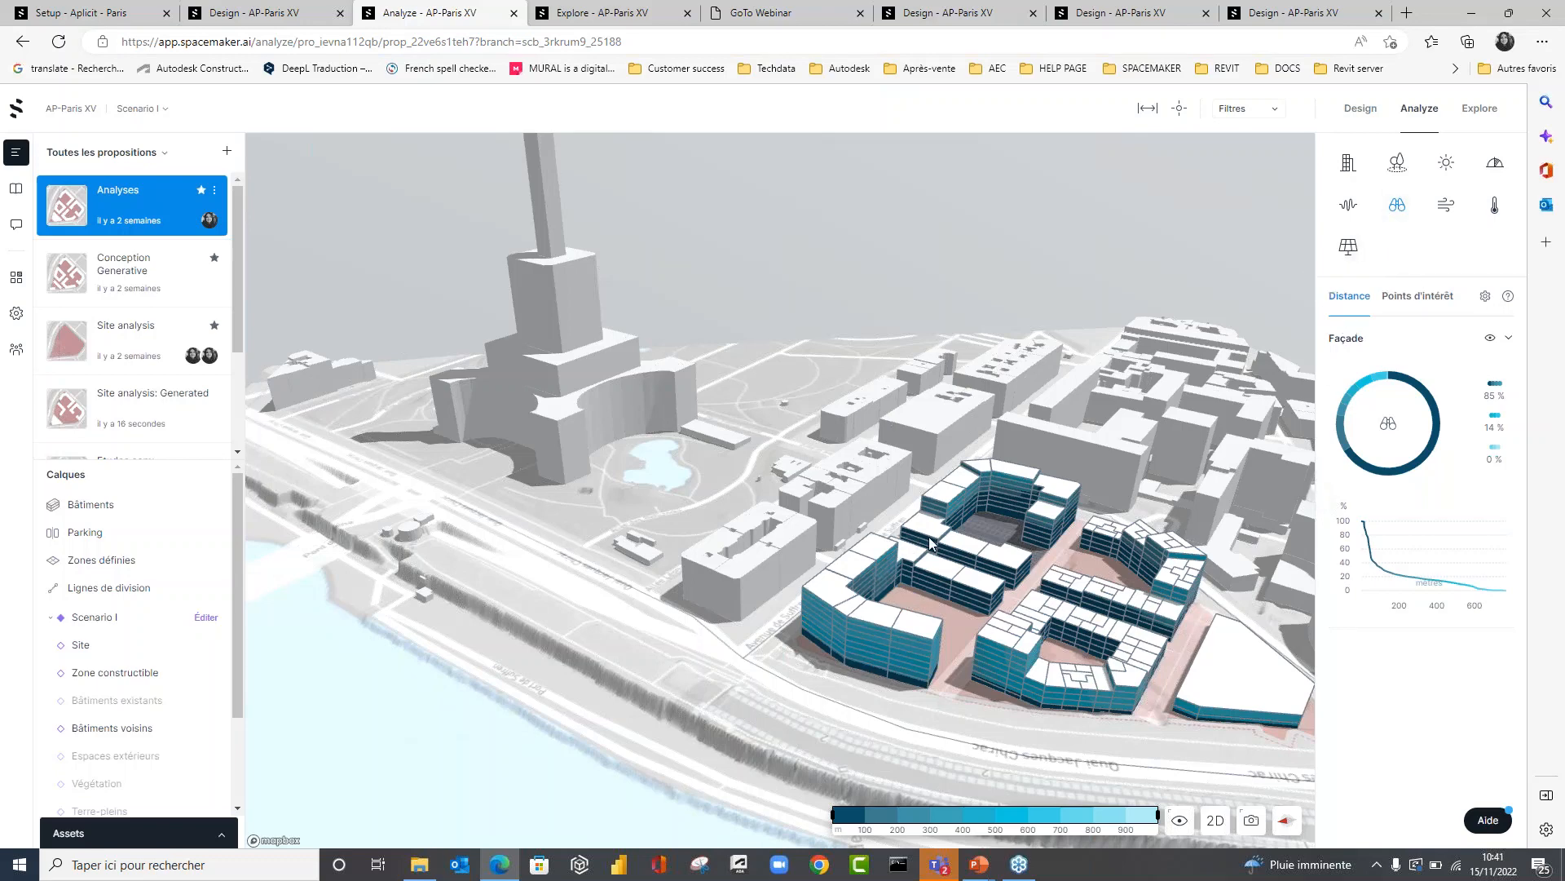
right_drag(926, 539, 1014, 564)
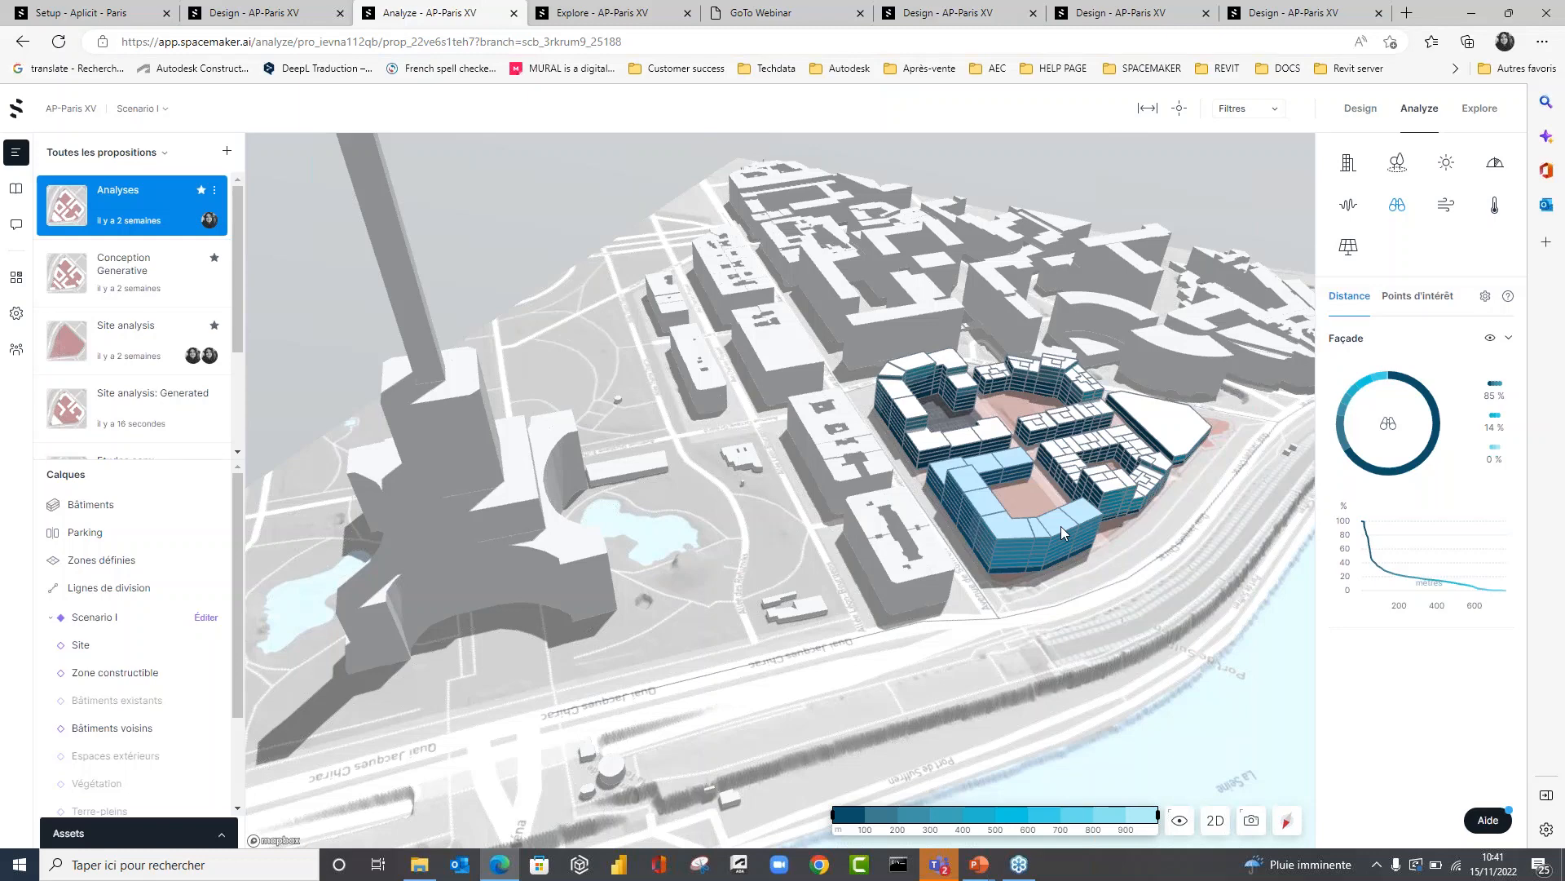
scroll(964, 427, up, 5)
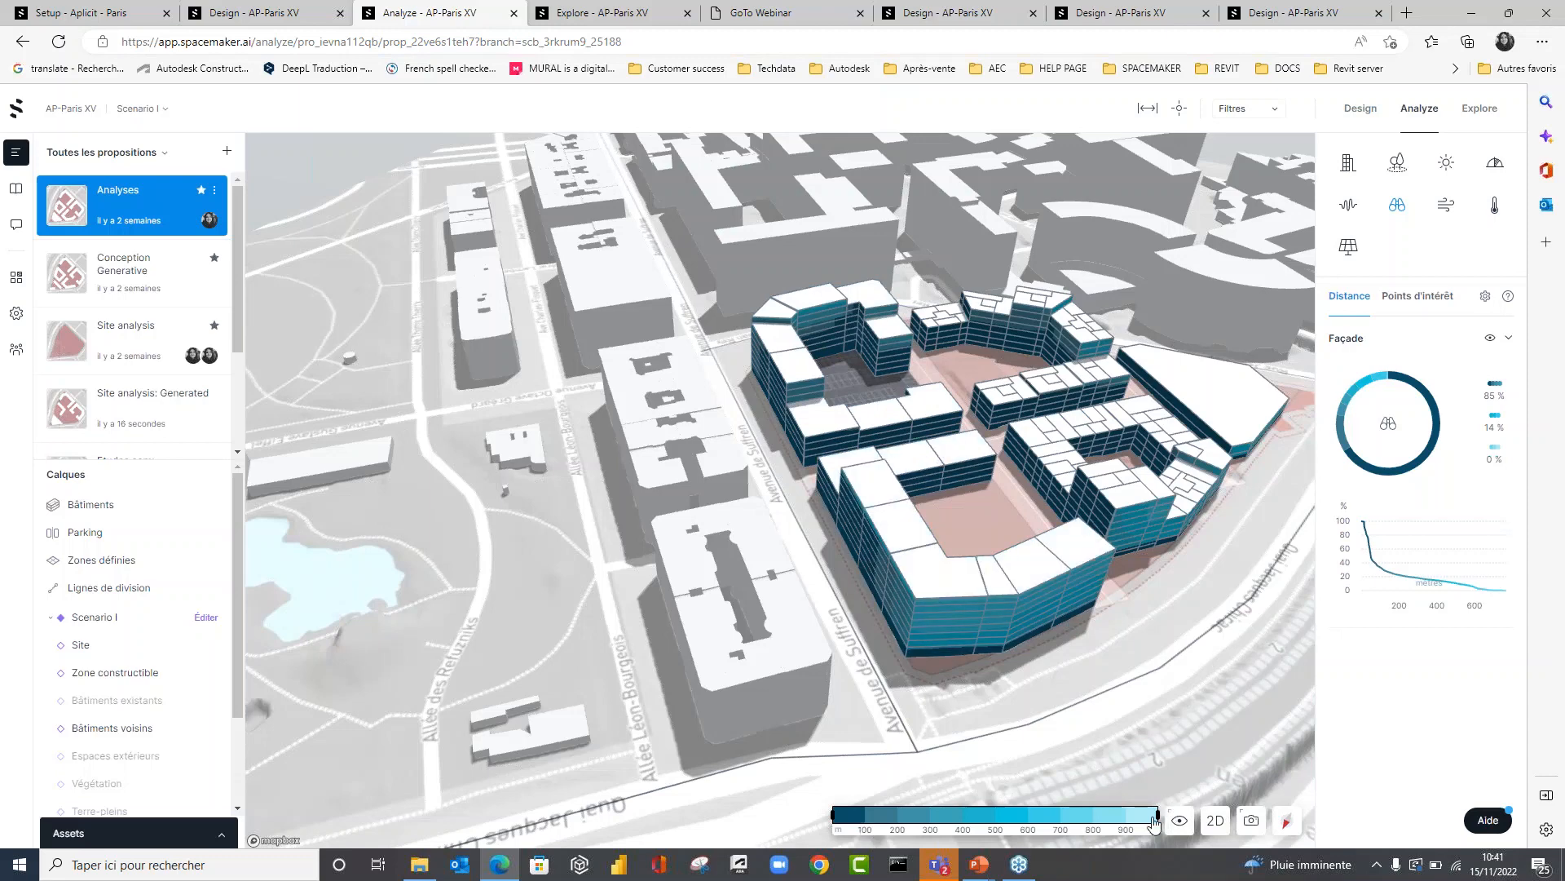
drag(1154, 823, 930, 821)
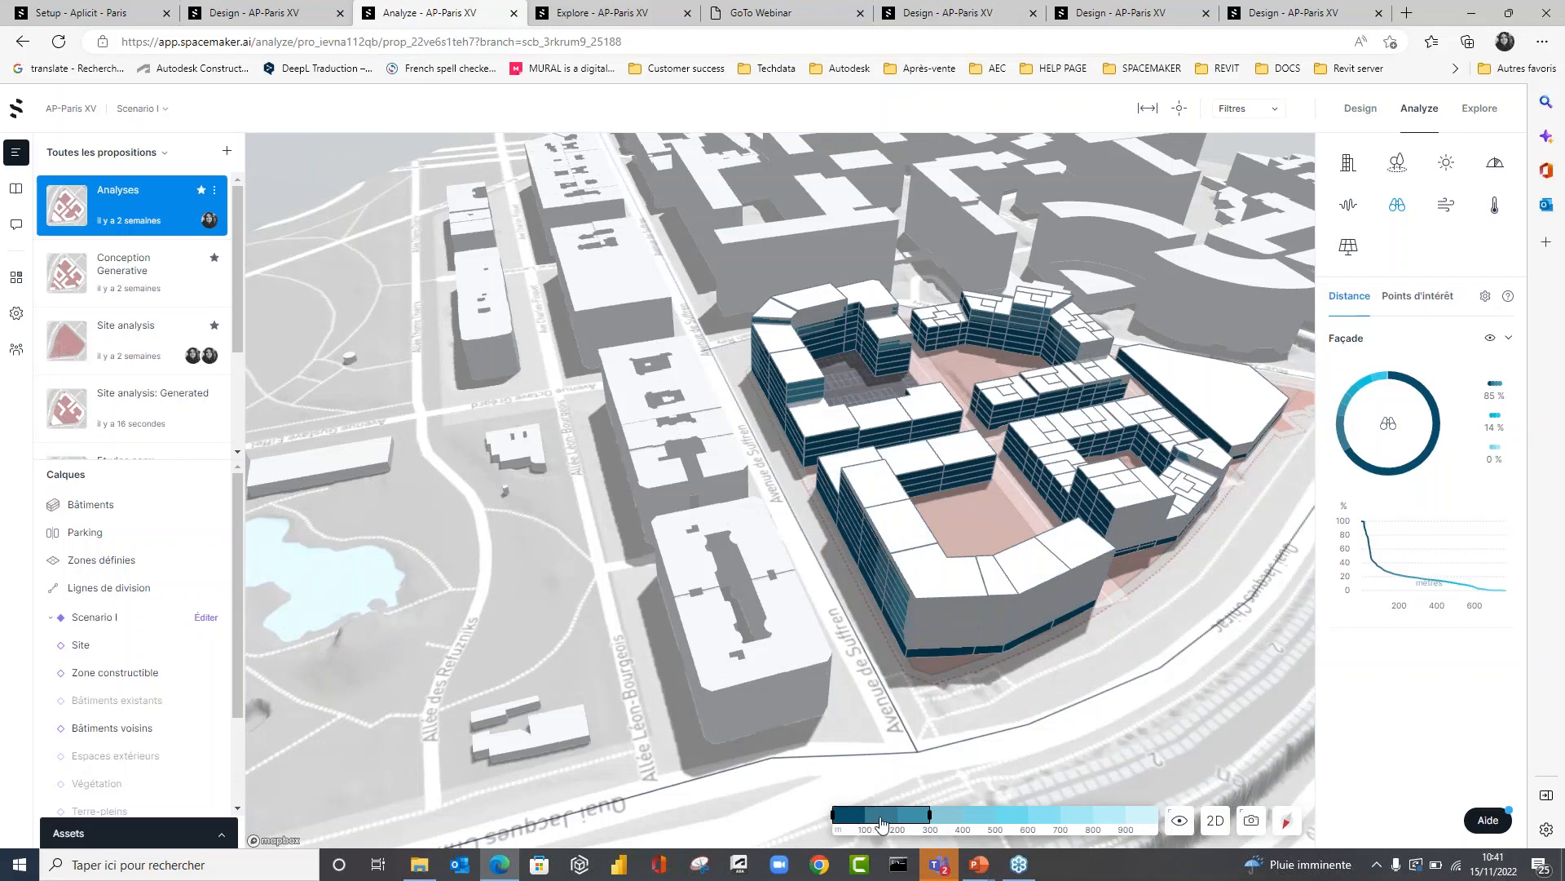
right_drag(937, 587, 815, 555)
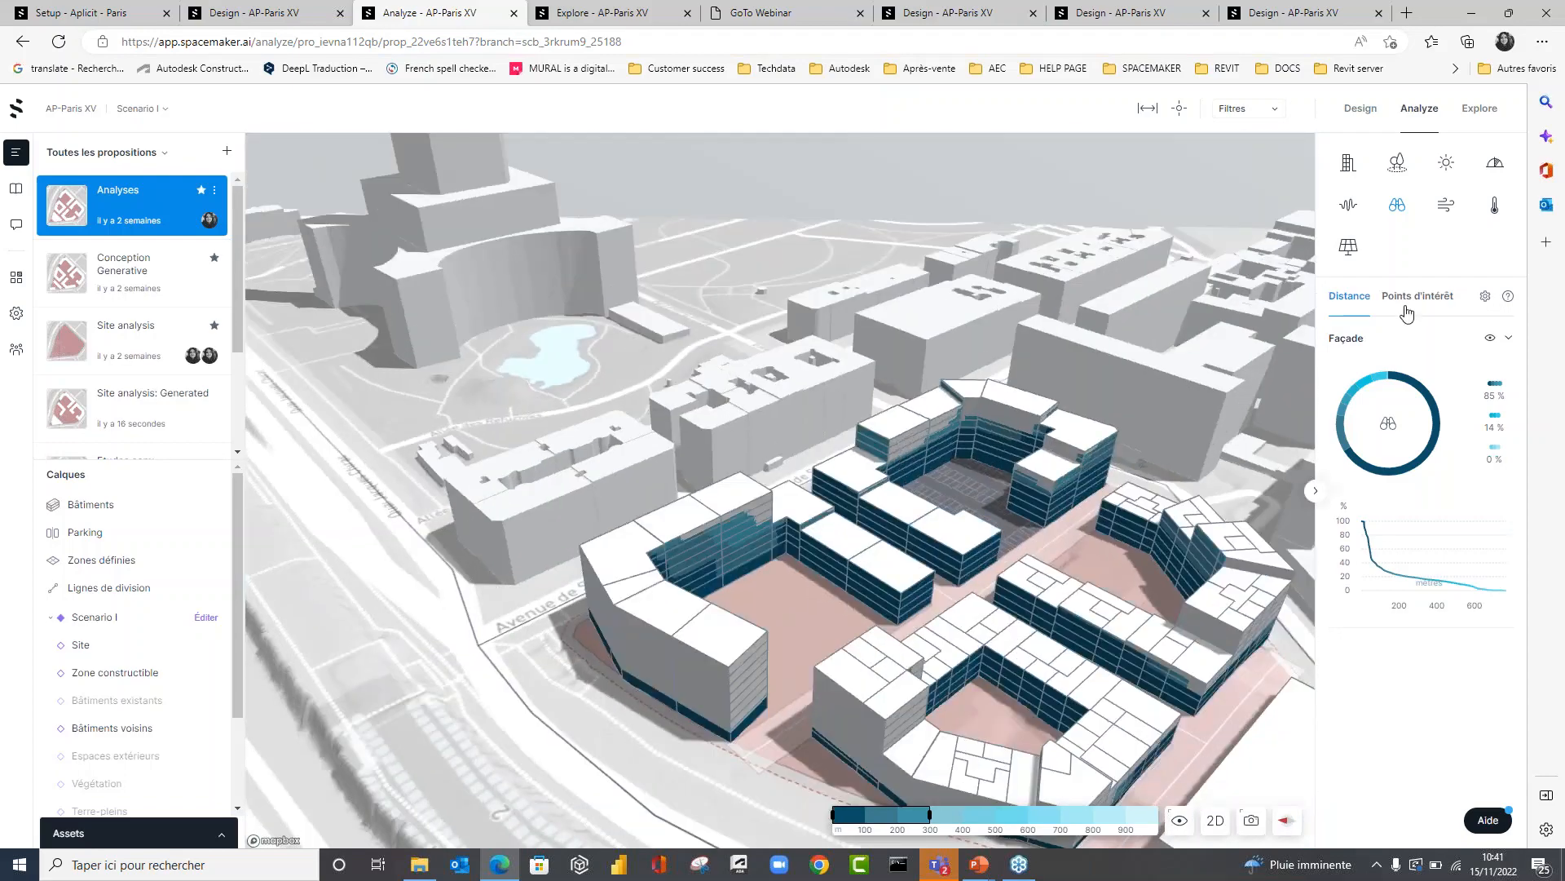
Display the Points d'intérêt view analysis and examine which façades overlook the Seine and the Tour Eiffel.
click(1406, 307)
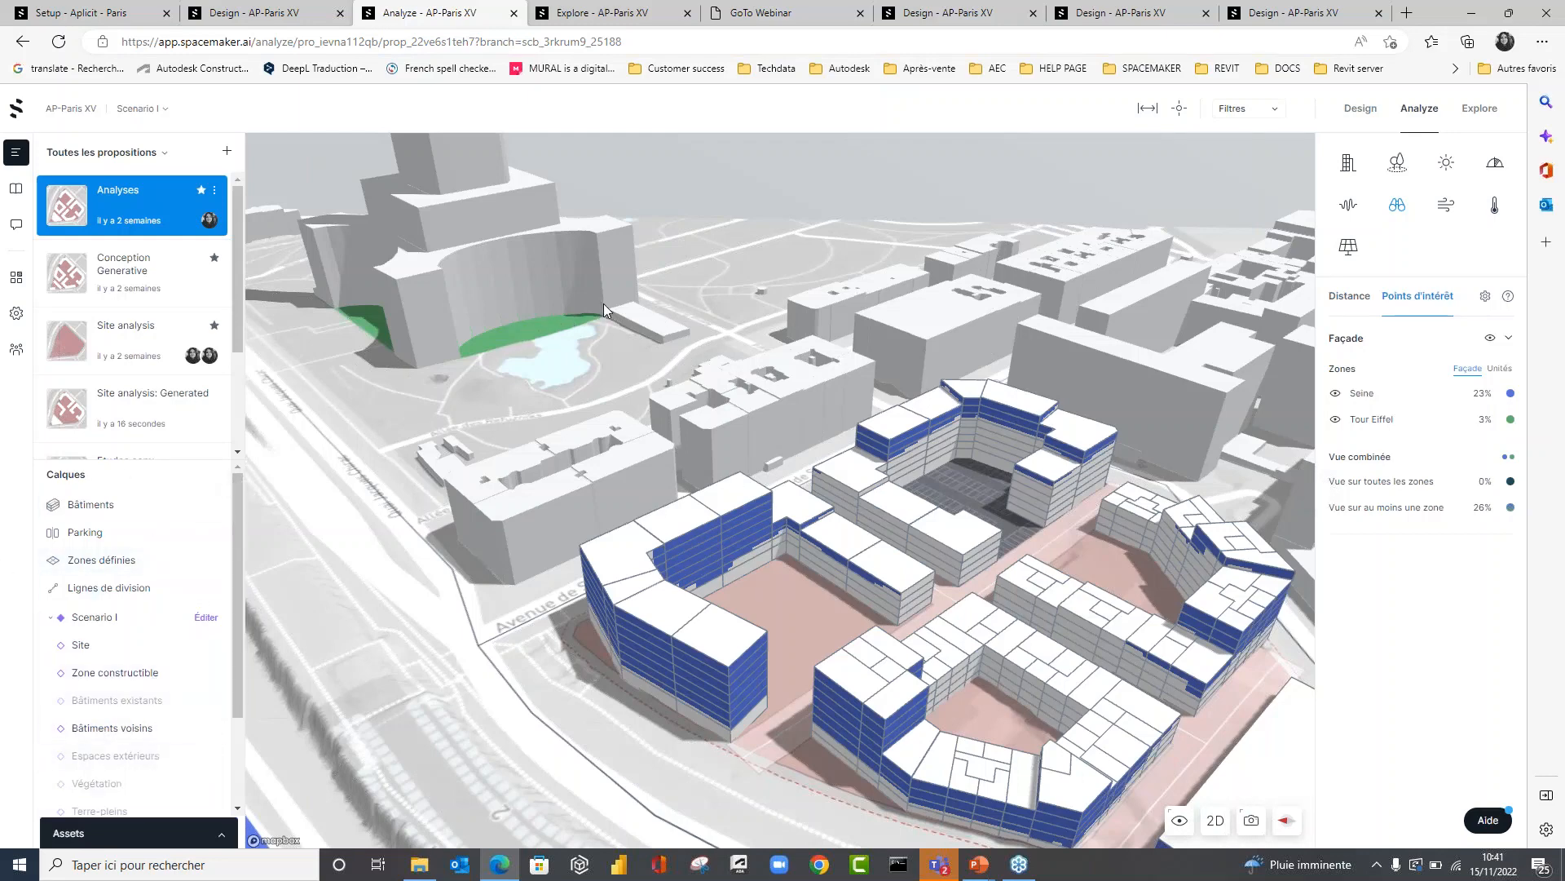
scroll(723, 572, down, 5)
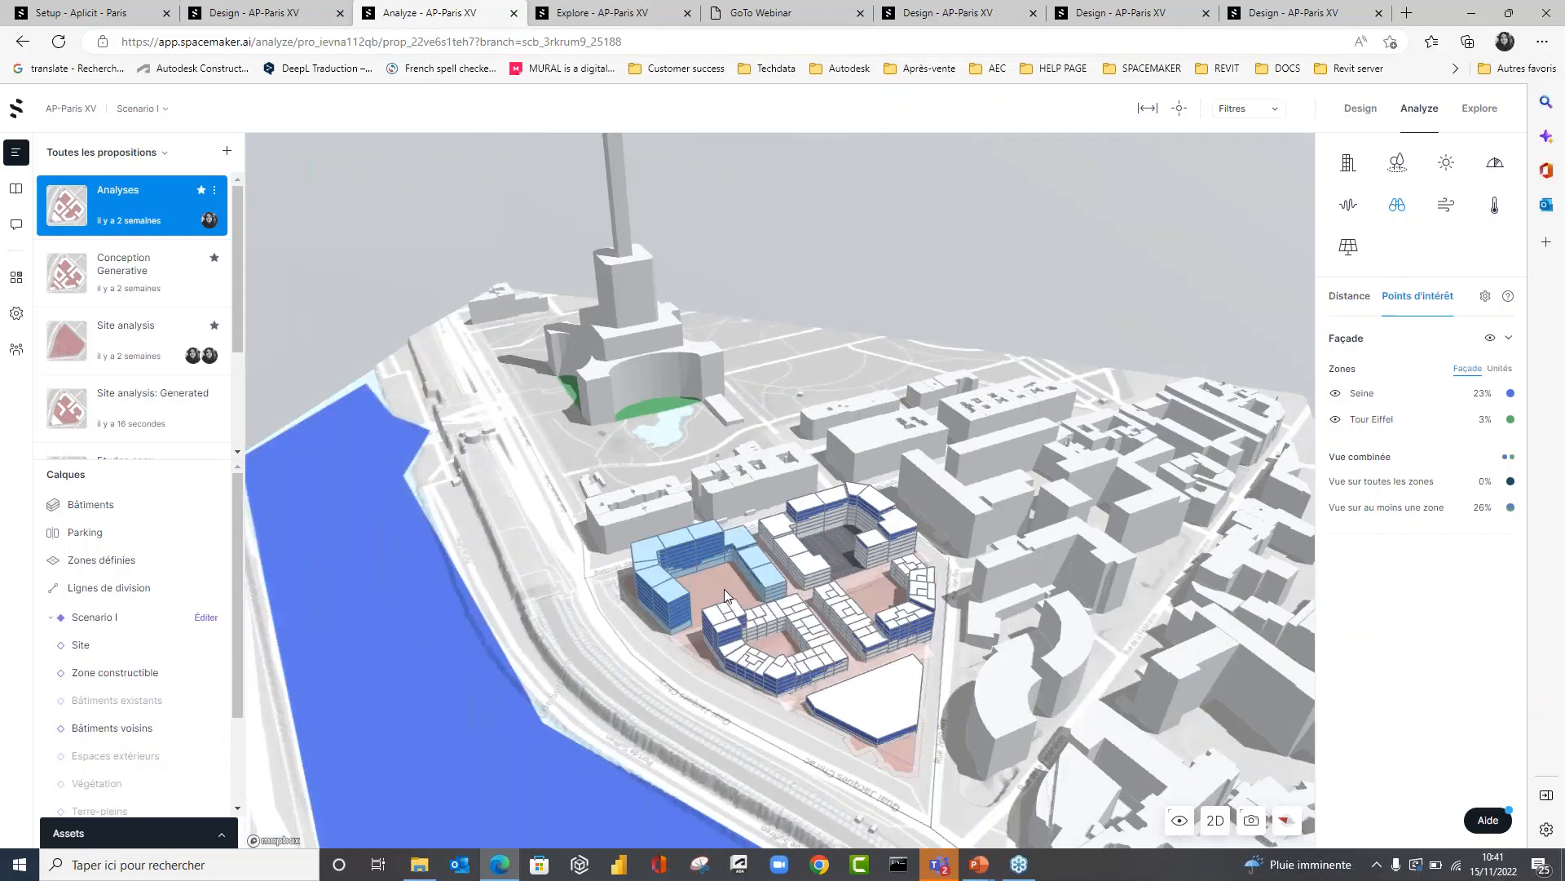
right_drag(724, 588, 1119, 551)
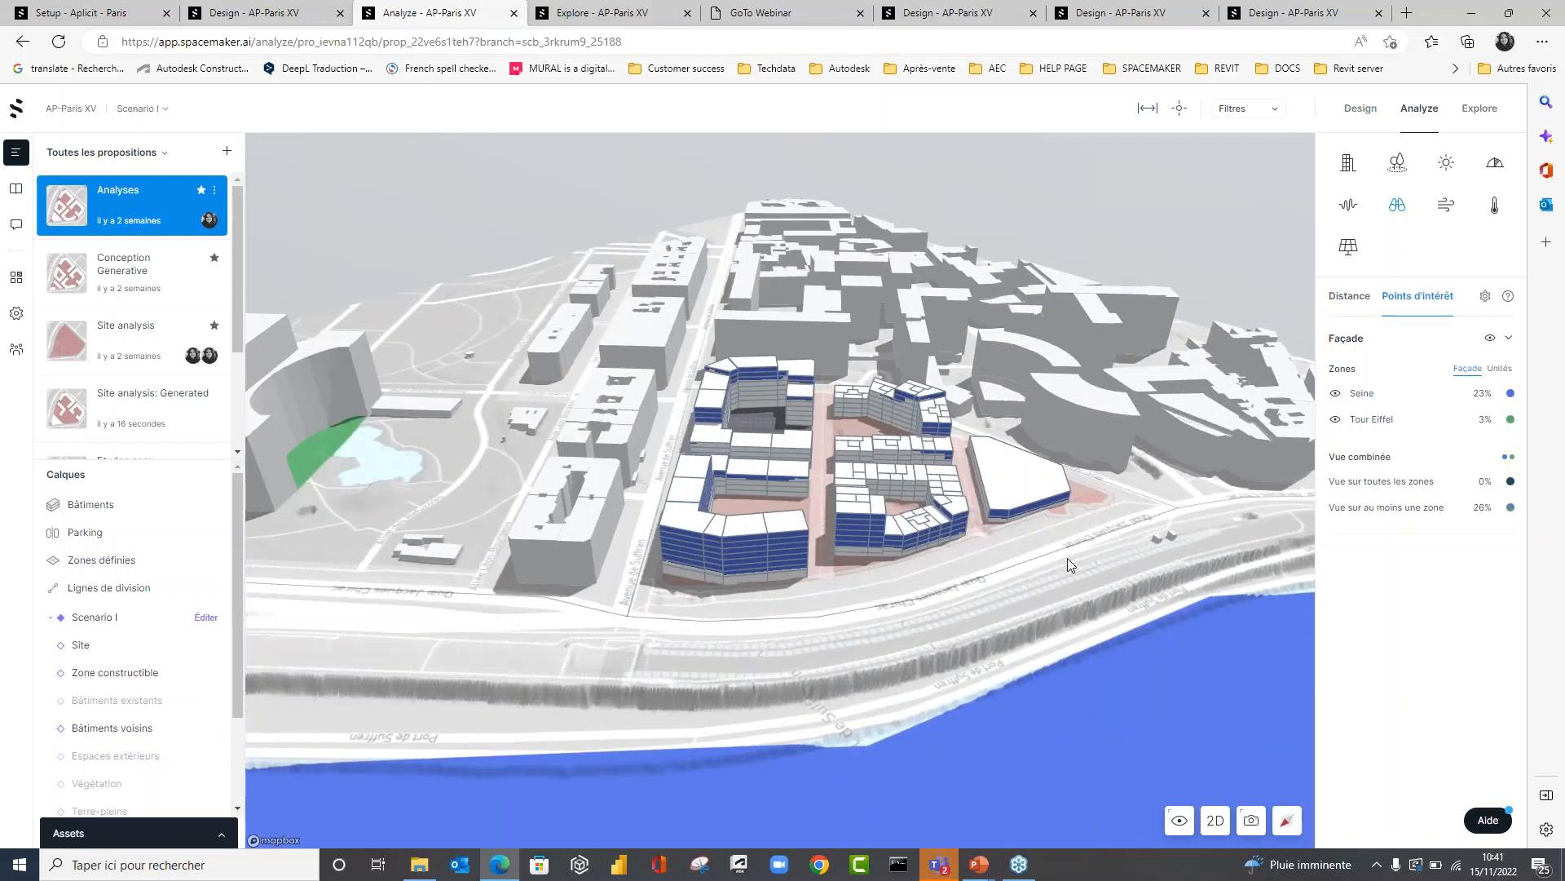
right_drag(774, 636, 807, 614)
scroll(713, 506, up, 5)
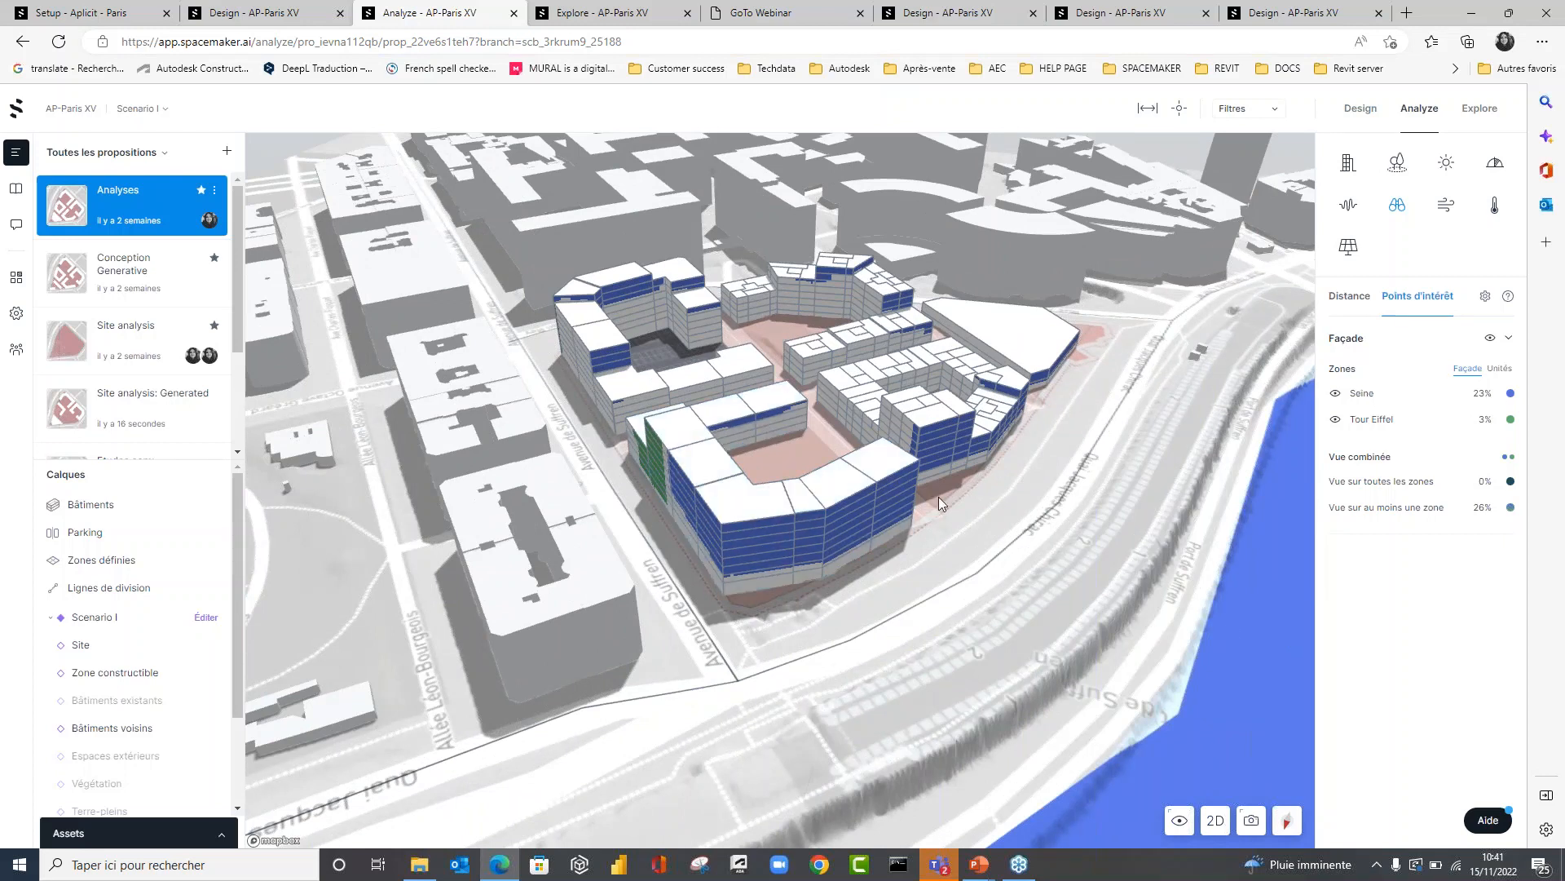
Show the Seine and Tour Eiffel views separately, restore both zones, and switch the results from façade to units (Unités).
mouse_move(1511, 481)
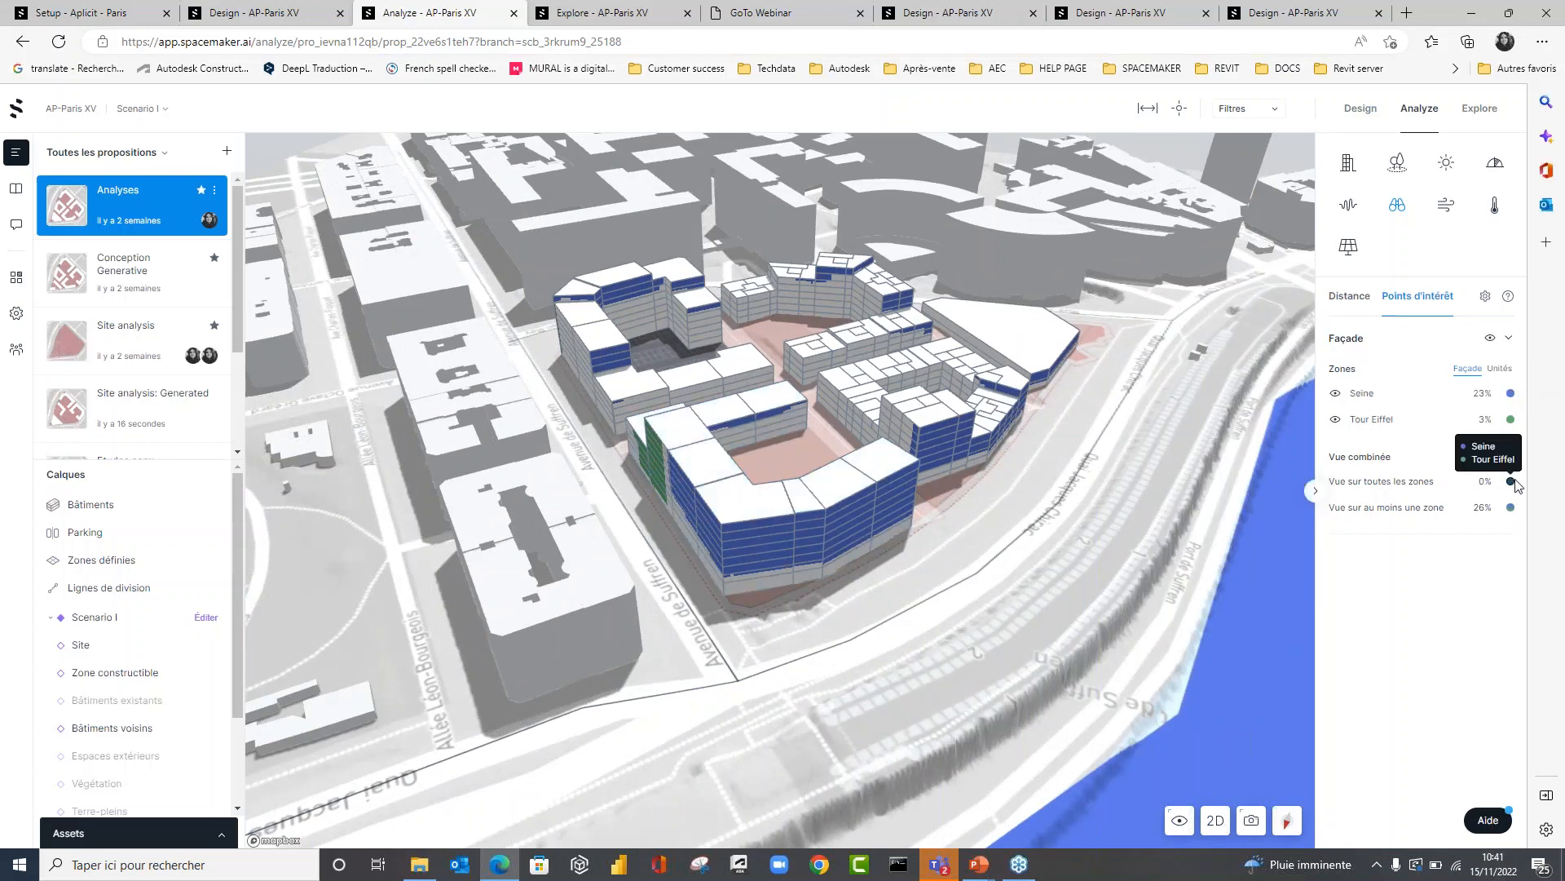
click(1337, 421)
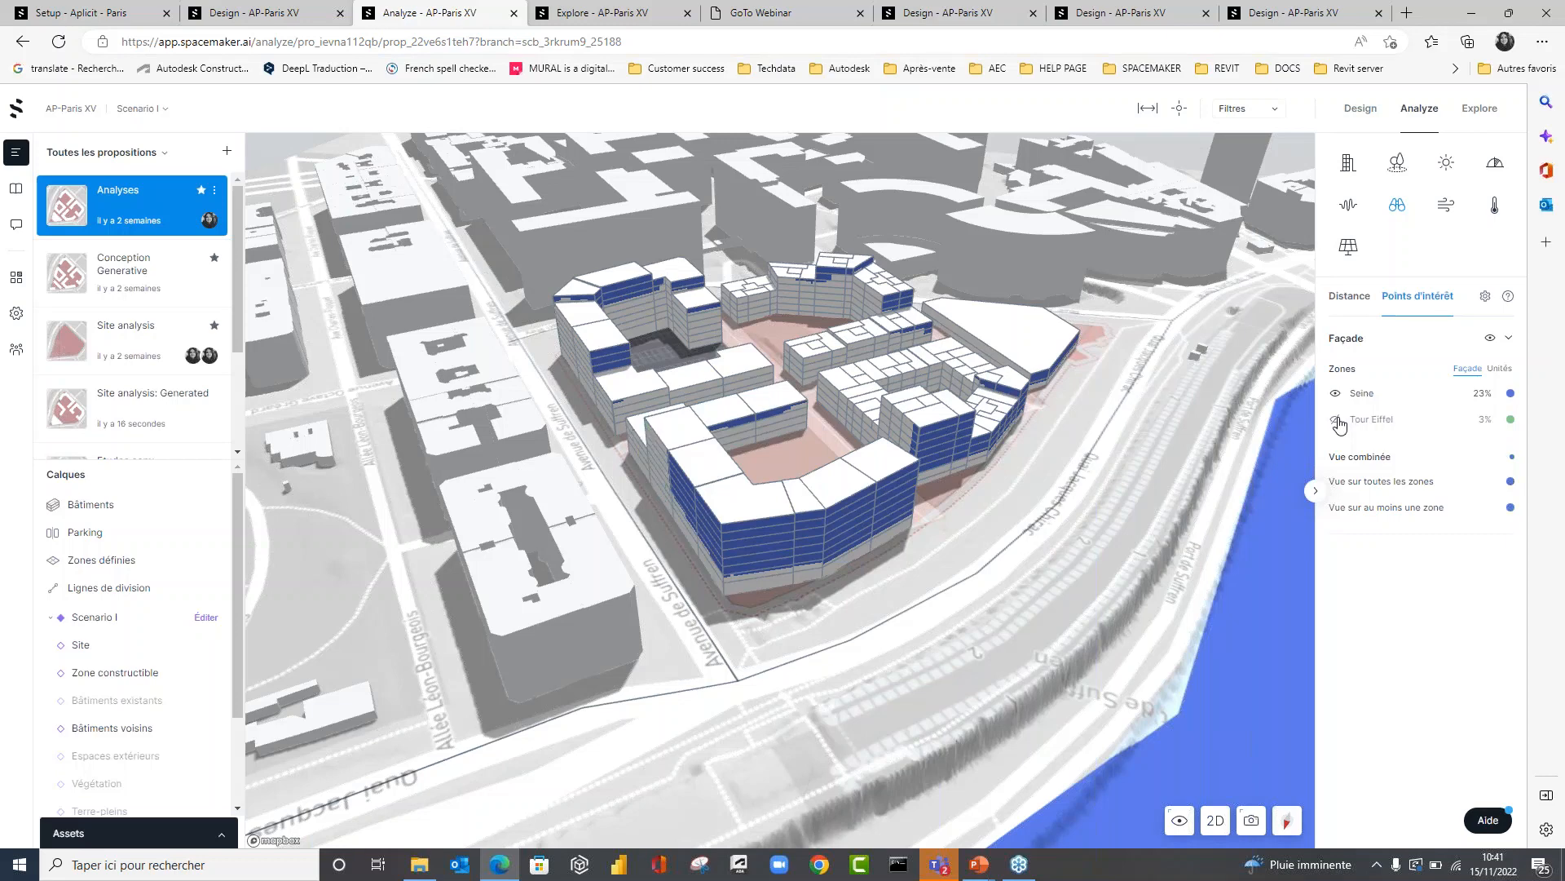
click(1336, 393)
click(1335, 419)
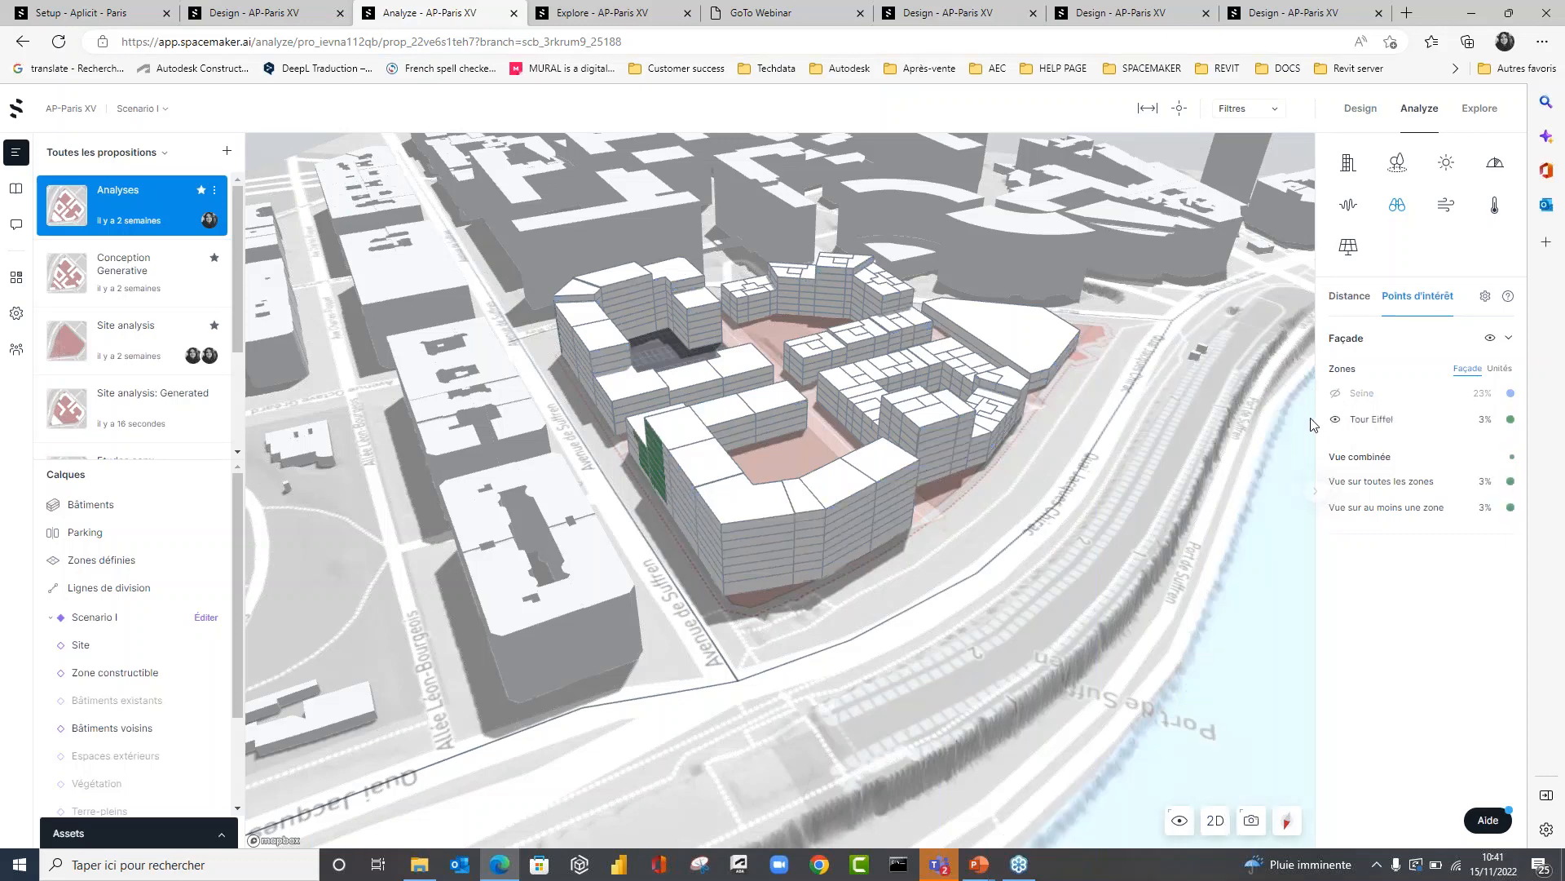
click(1335, 393)
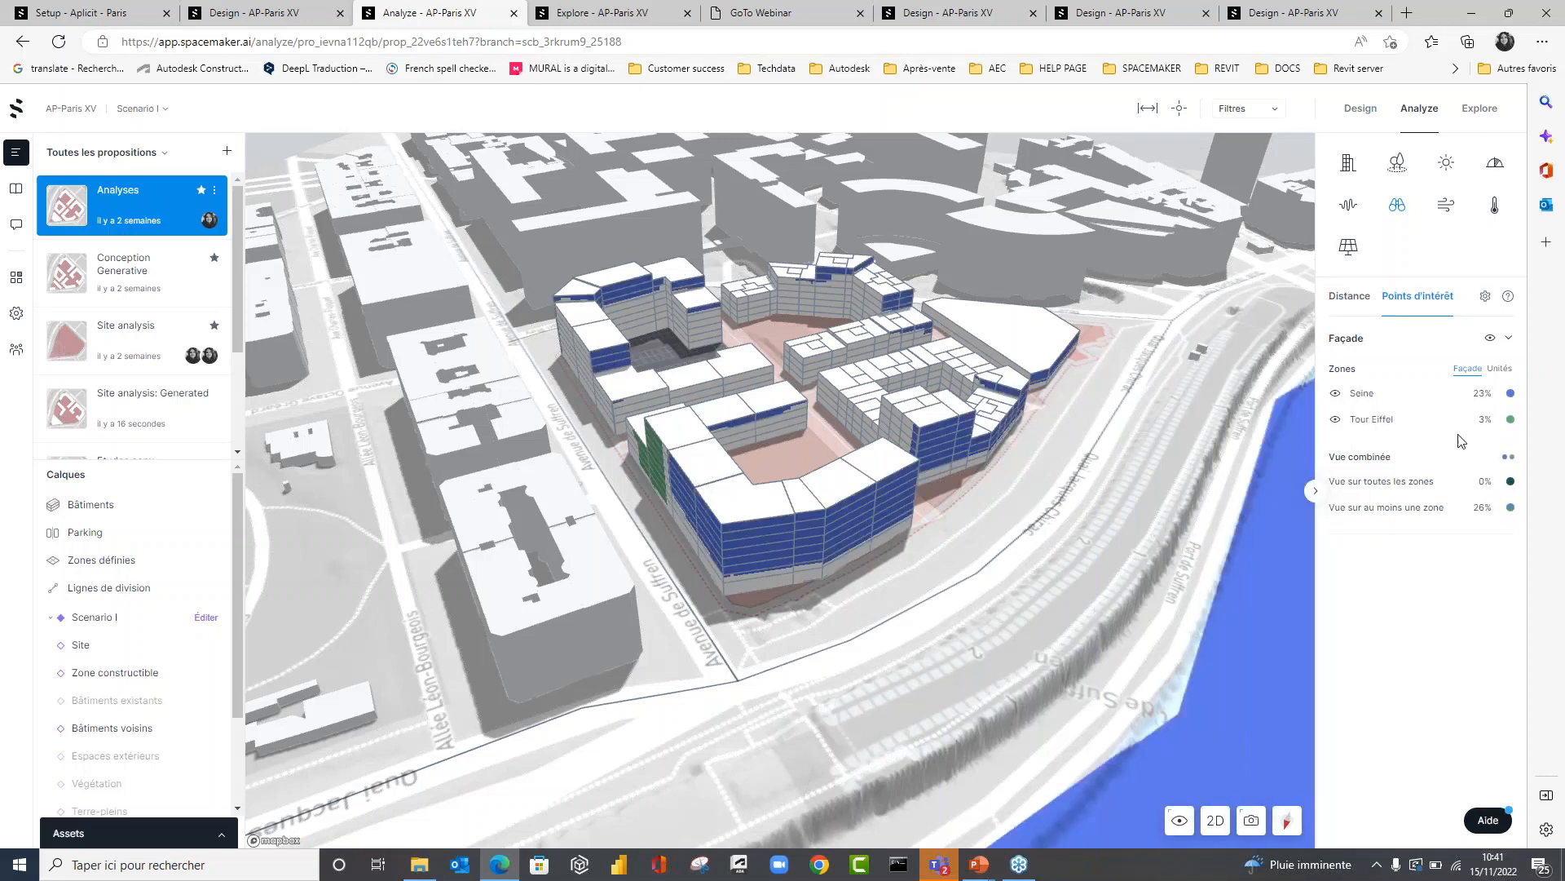
click(1500, 369)
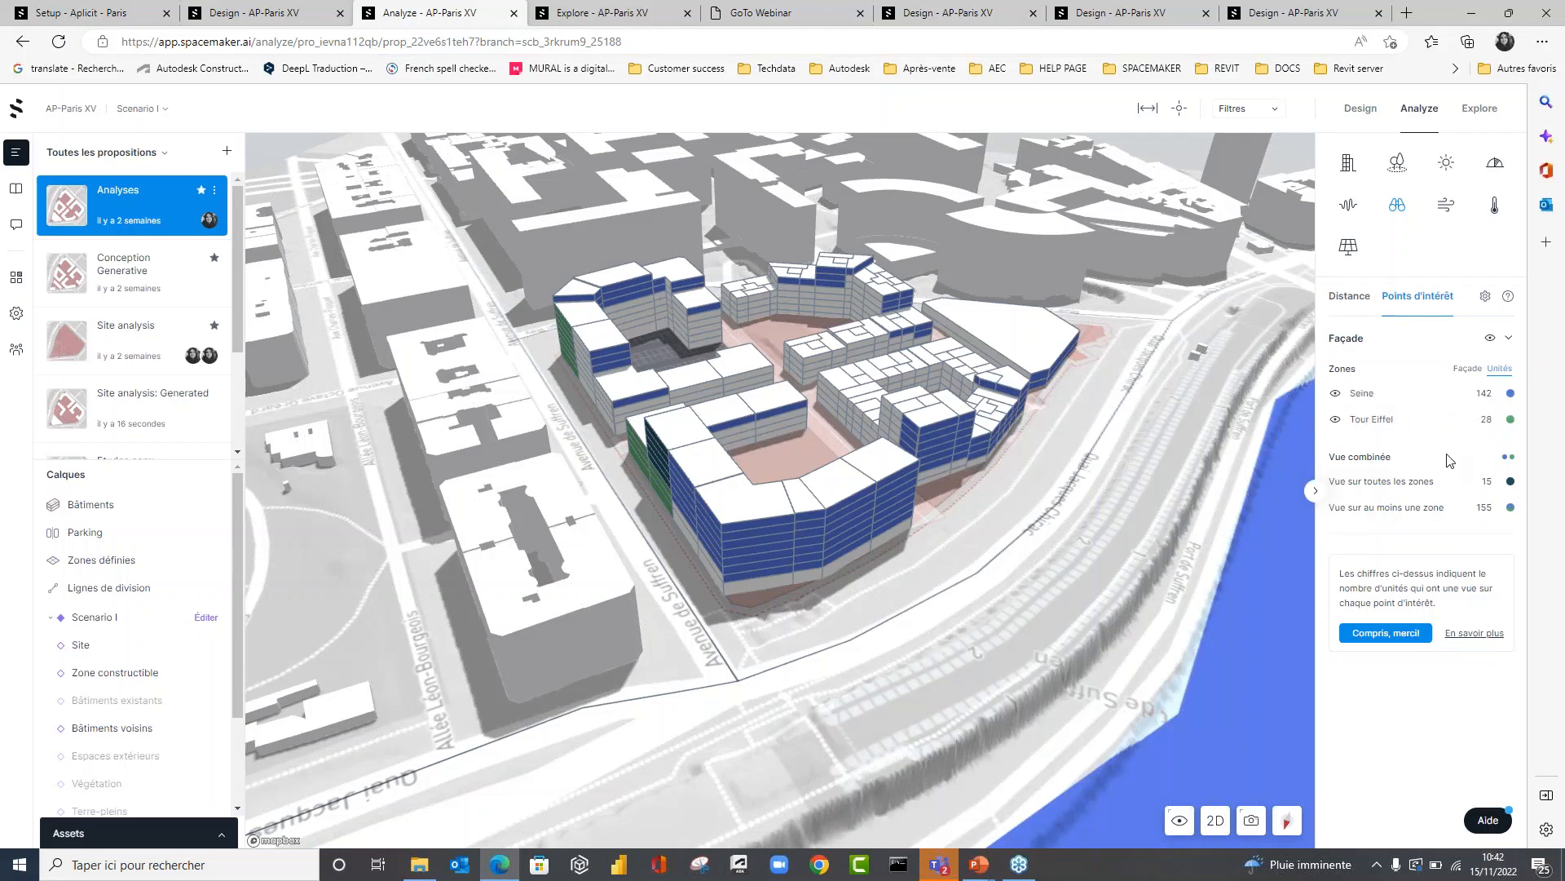
Display the wind comfort analysis (Confort) and examine the comfort zones around the blocks and along the quay.
click(1444, 208)
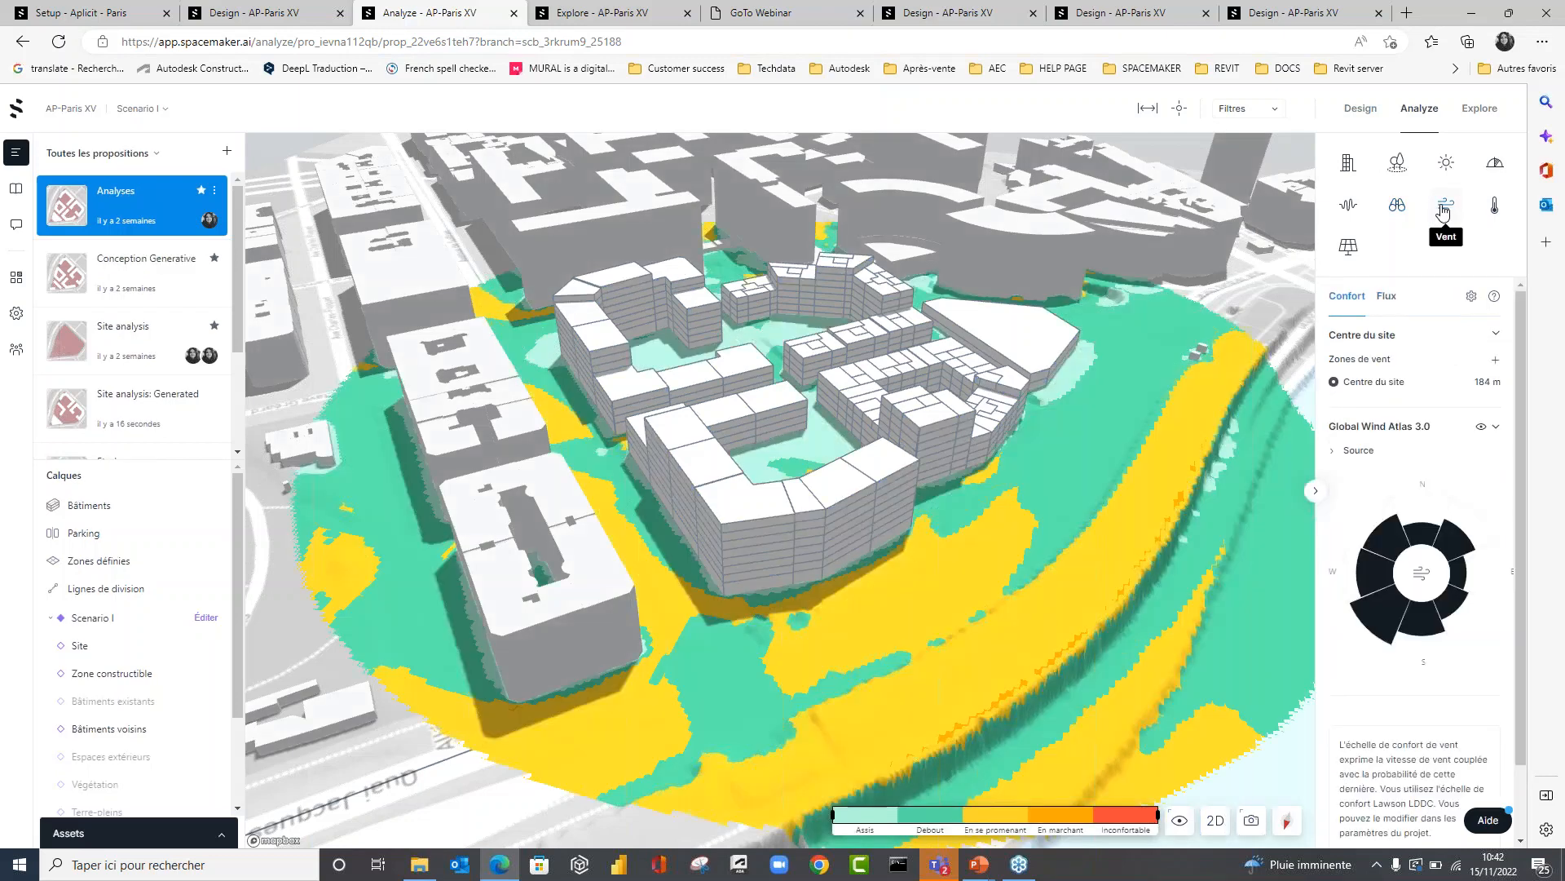
drag(1083, 375, 962, 359)
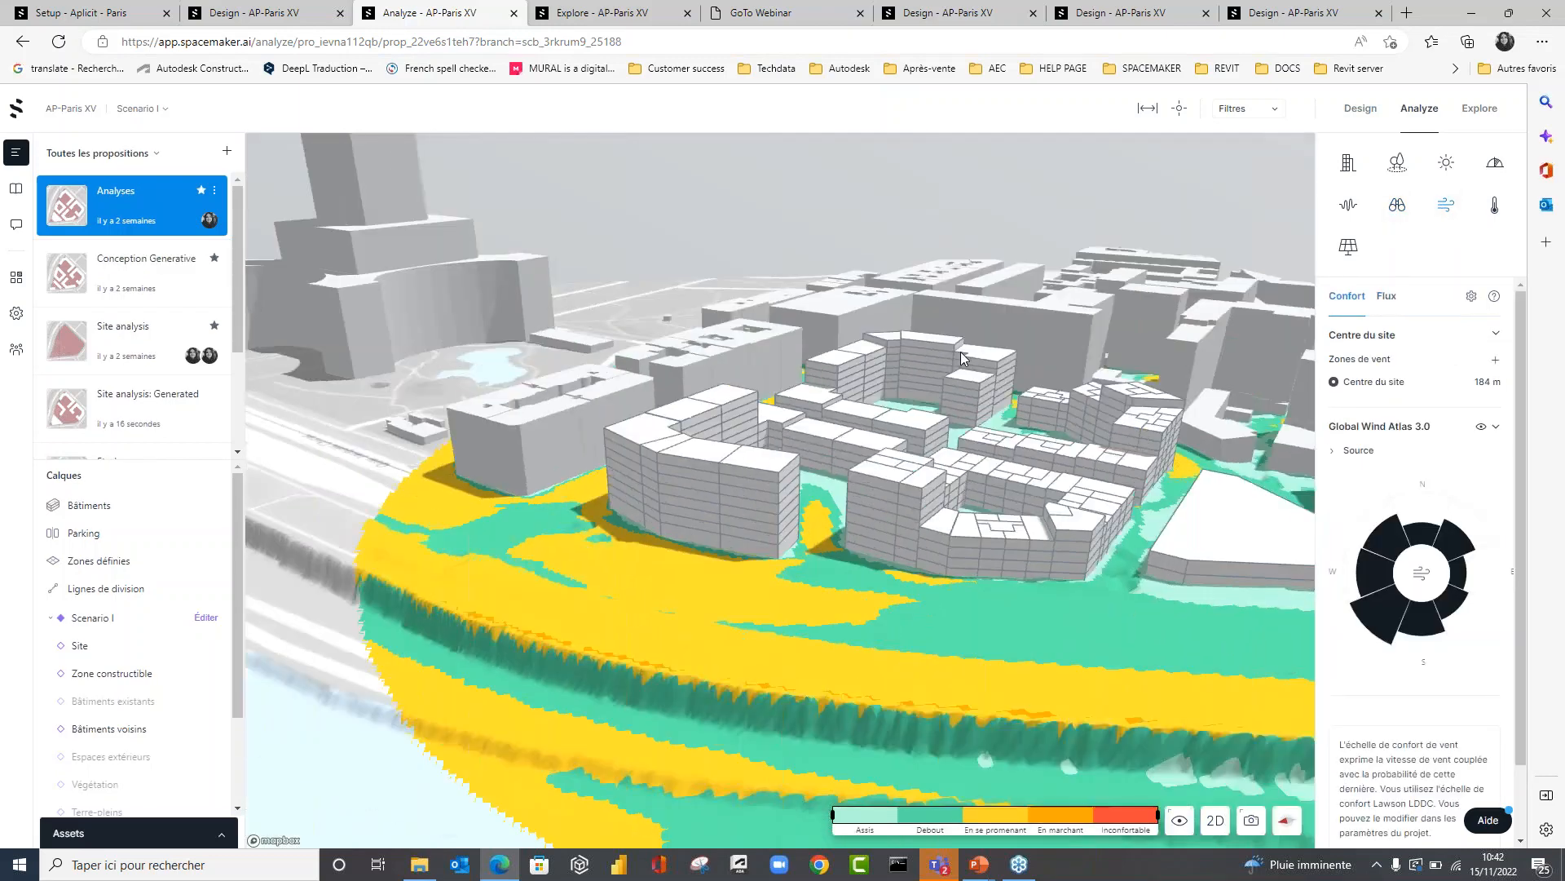
right_drag(962, 358, 1109, 428)
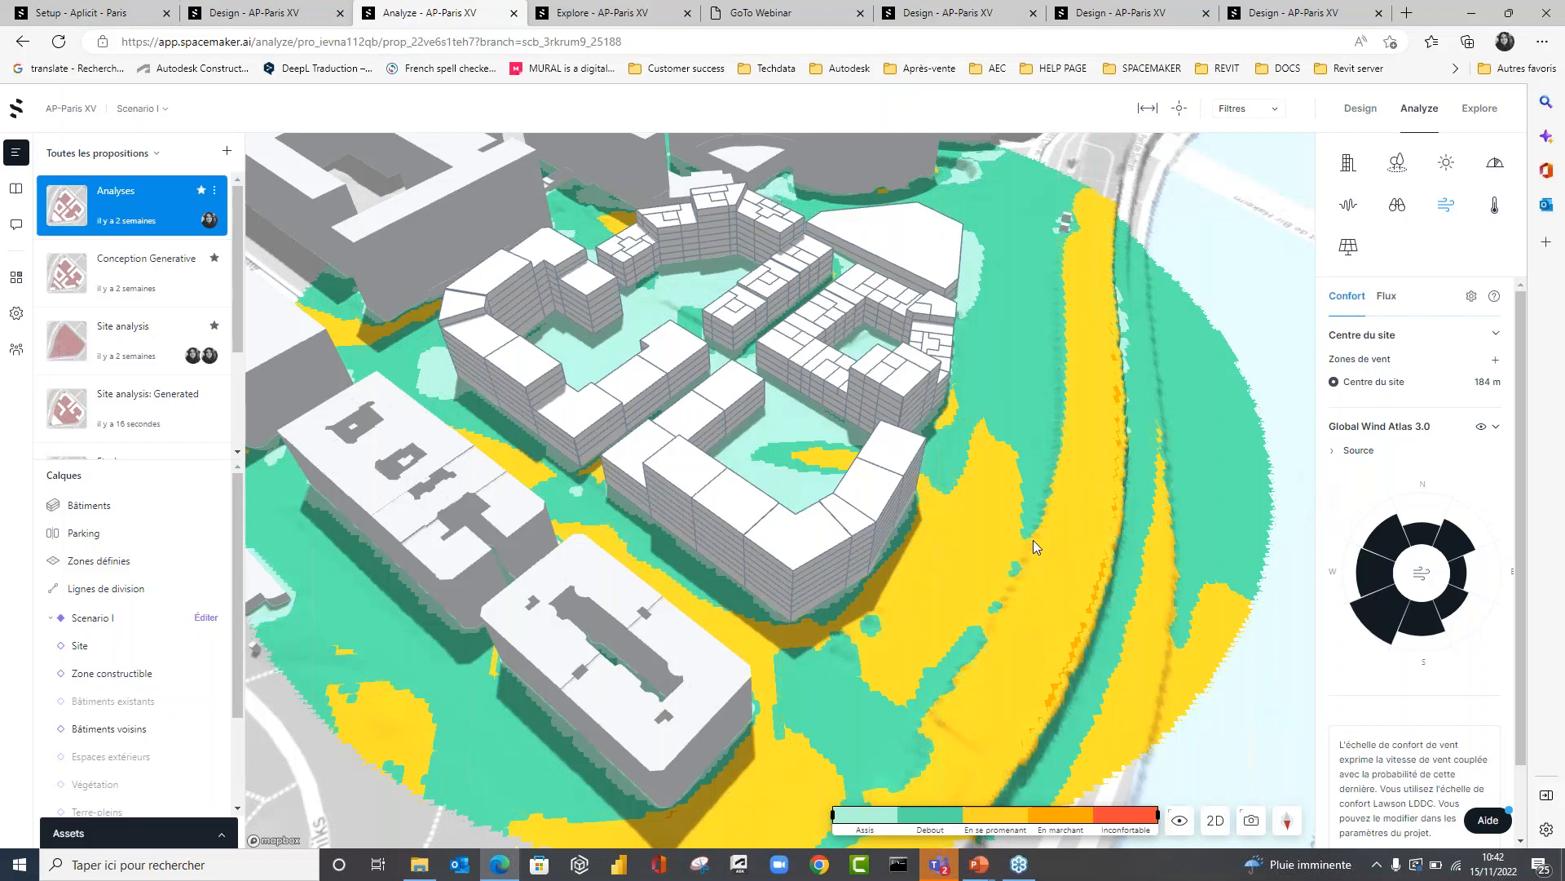
right_drag(996, 588, 963, 582)
Inspect the wind comfort at a point on Avenue de Suffren between the facing buildings, and examine the whole wind zone.
click(1179, 110)
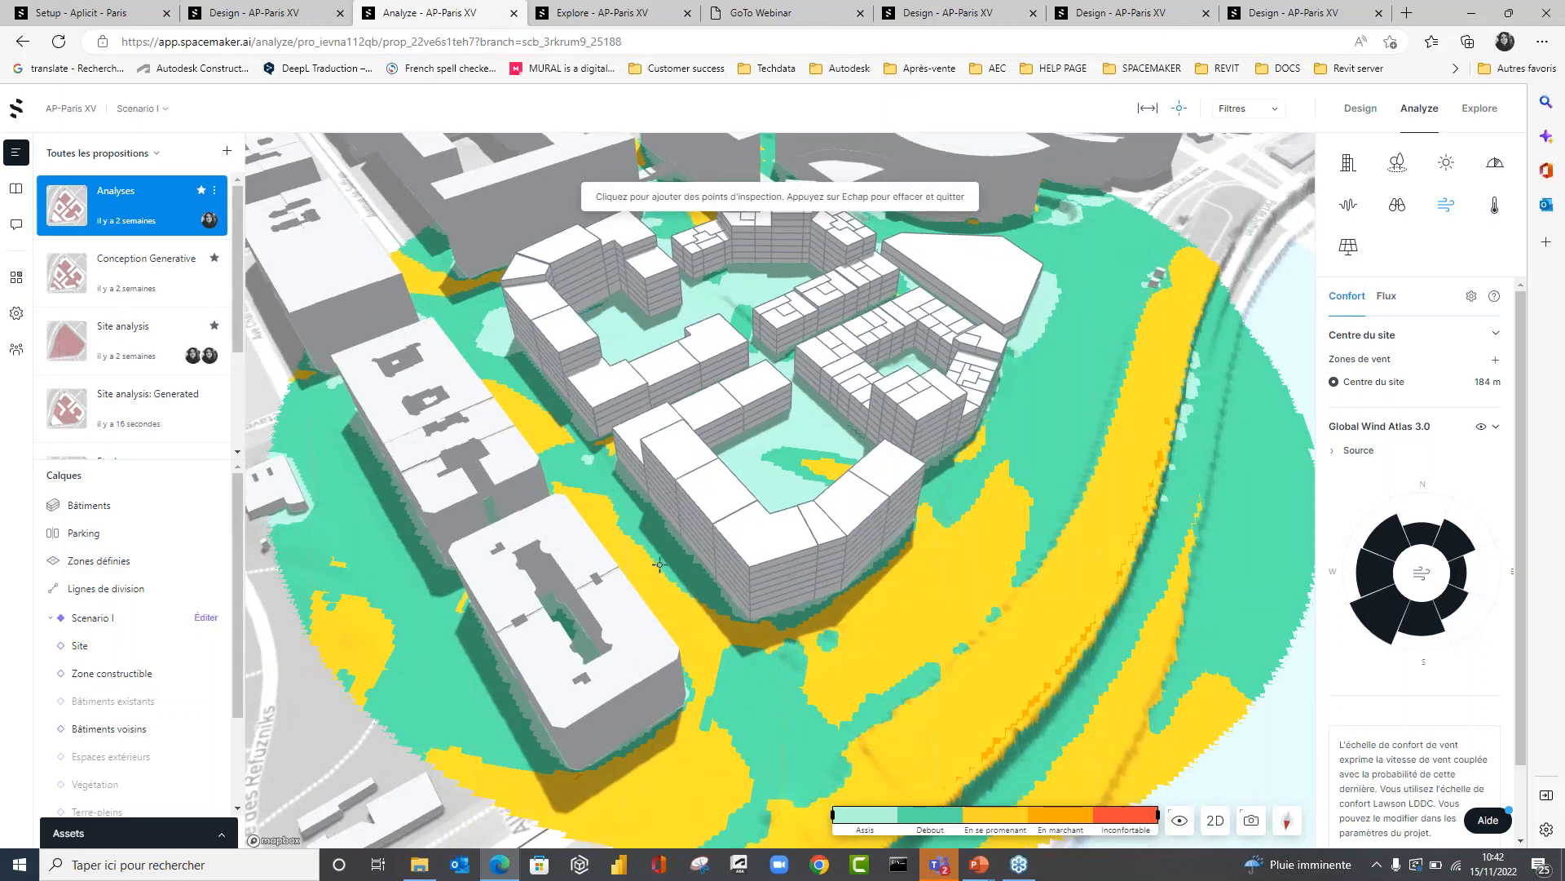
click(653, 576)
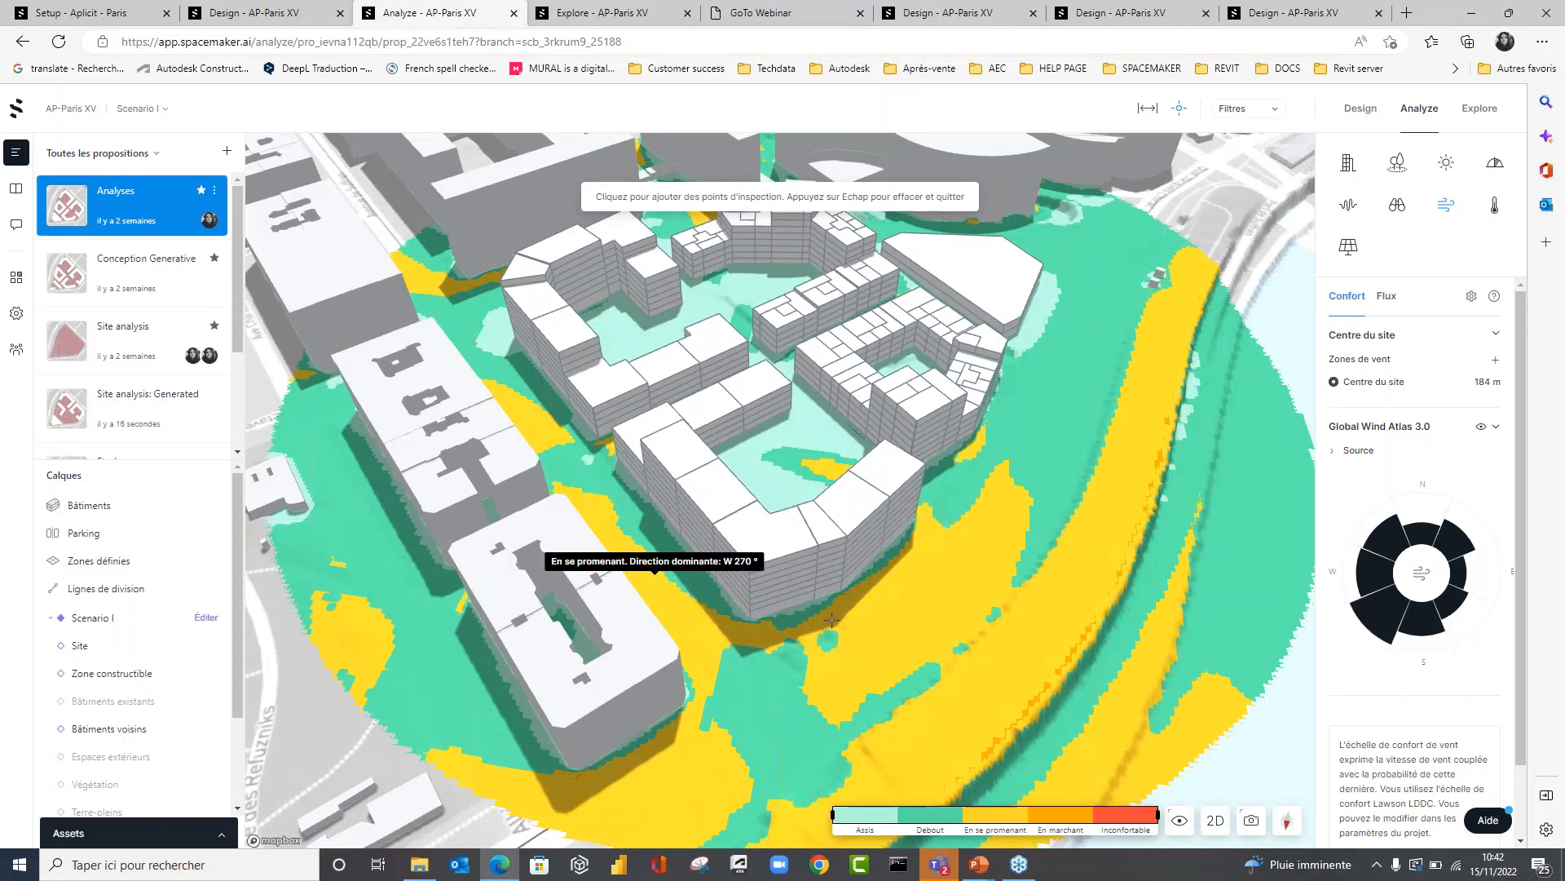
scroll(831, 620, up, 5)
right_drag(990, 593, 599, 433)
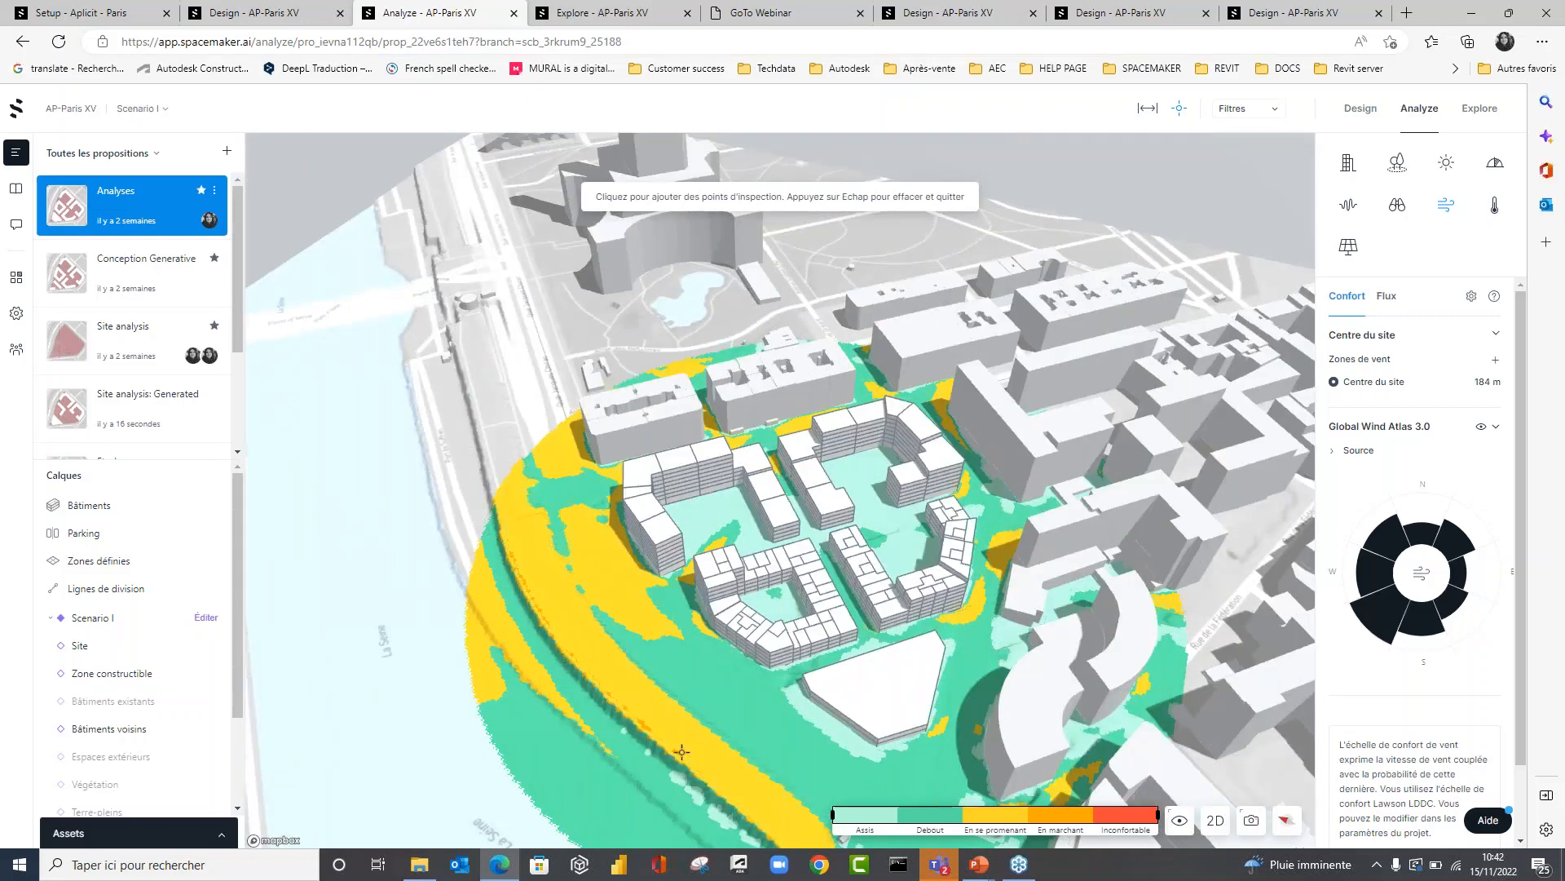
Display the wind flow analysis (Flux) and examine how air moves around the blocks and along the quay.
mouse_move(865, 816)
click(1393, 300)
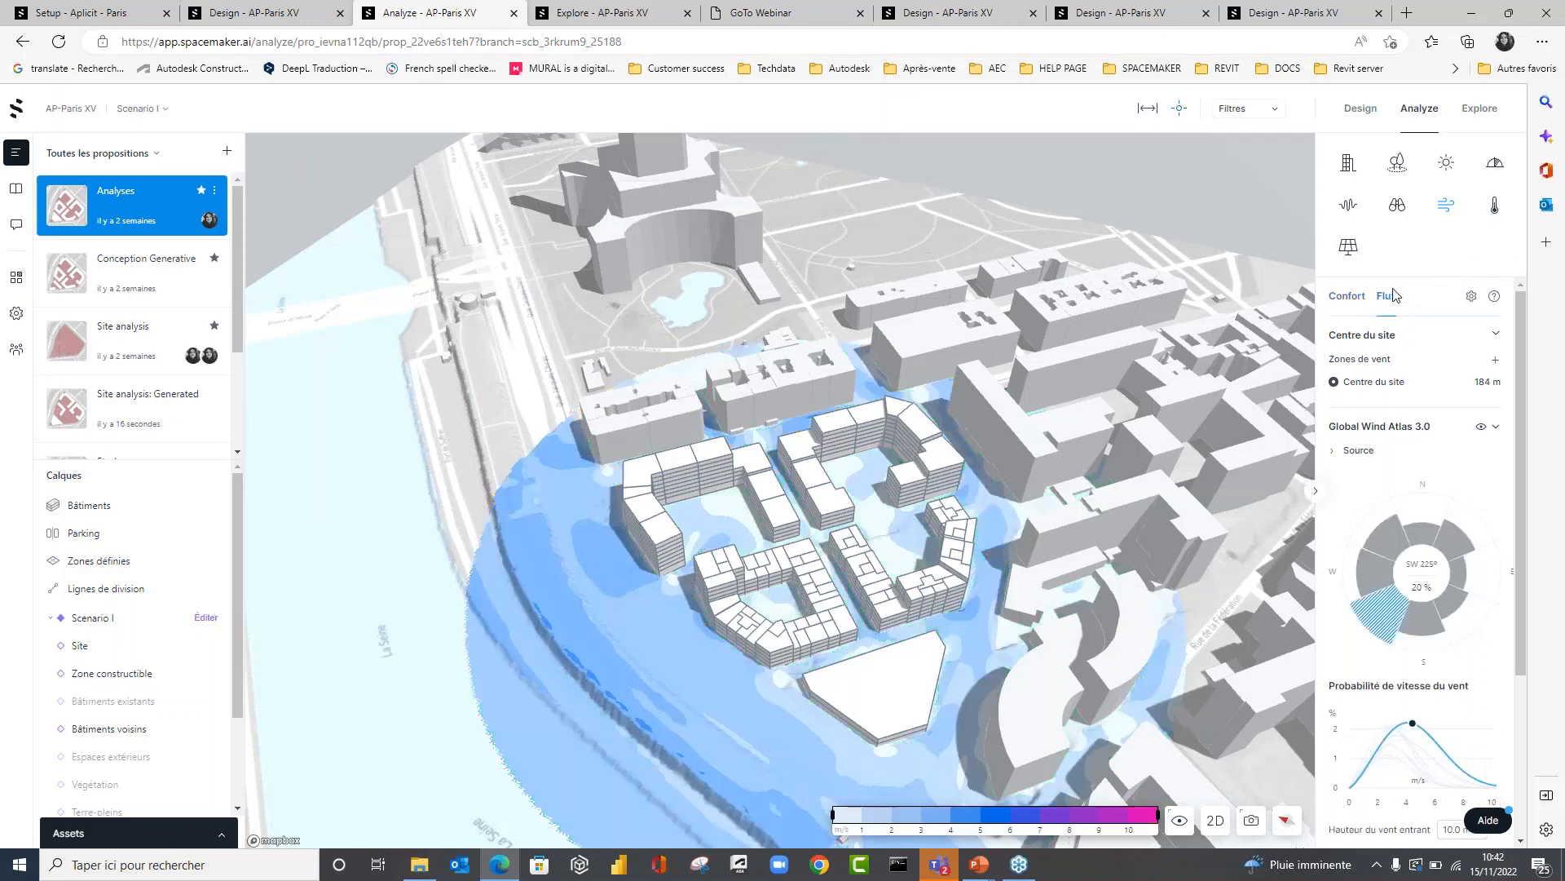
right_drag(872, 623, 1045, 609)
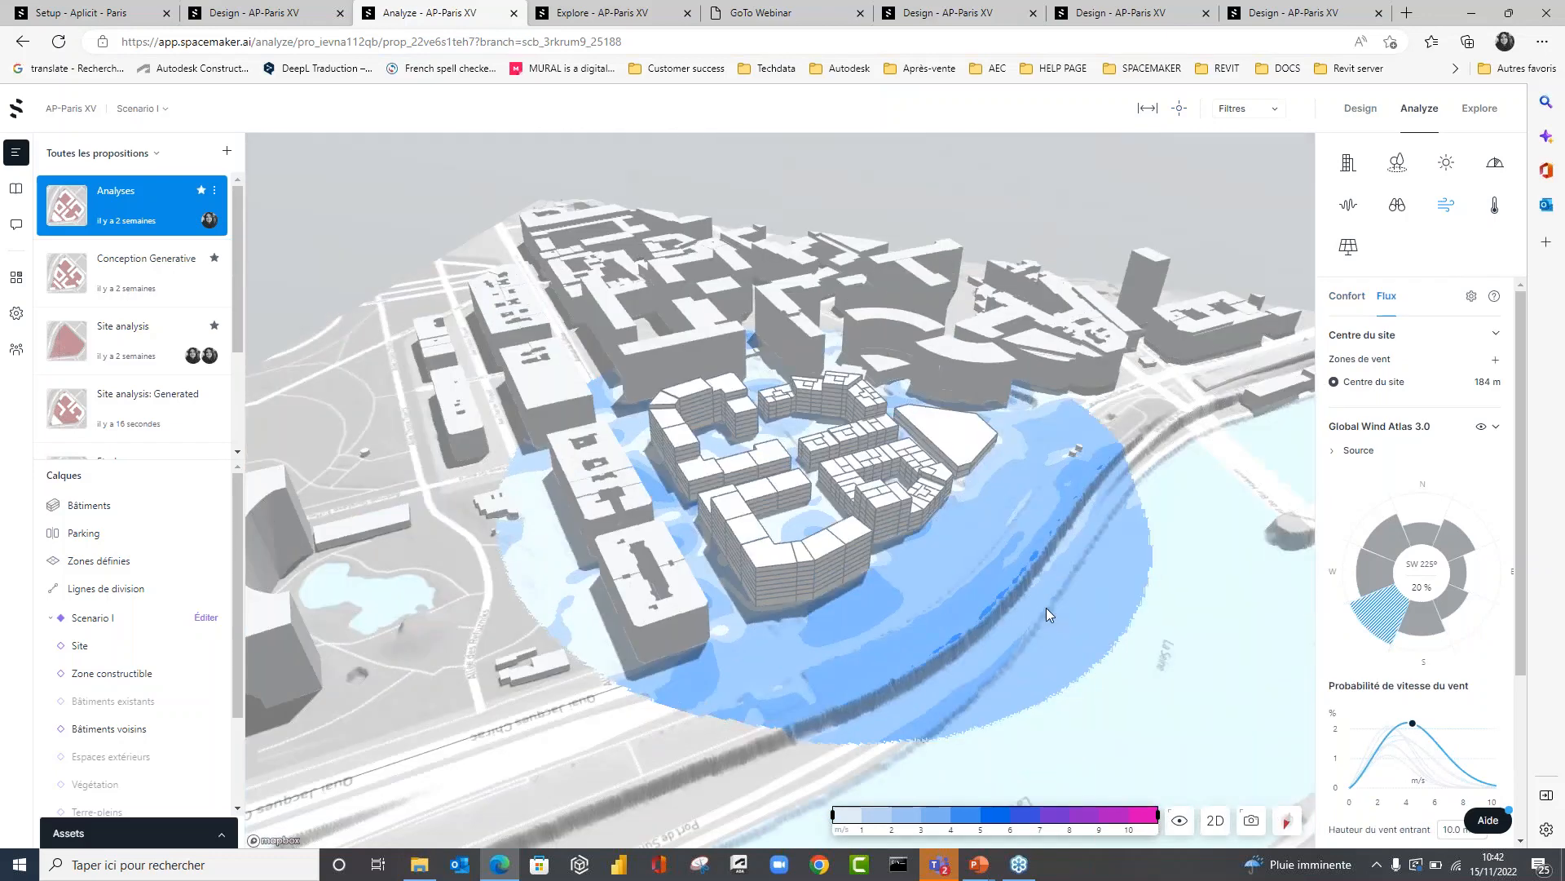
scroll(953, 491, up, 3)
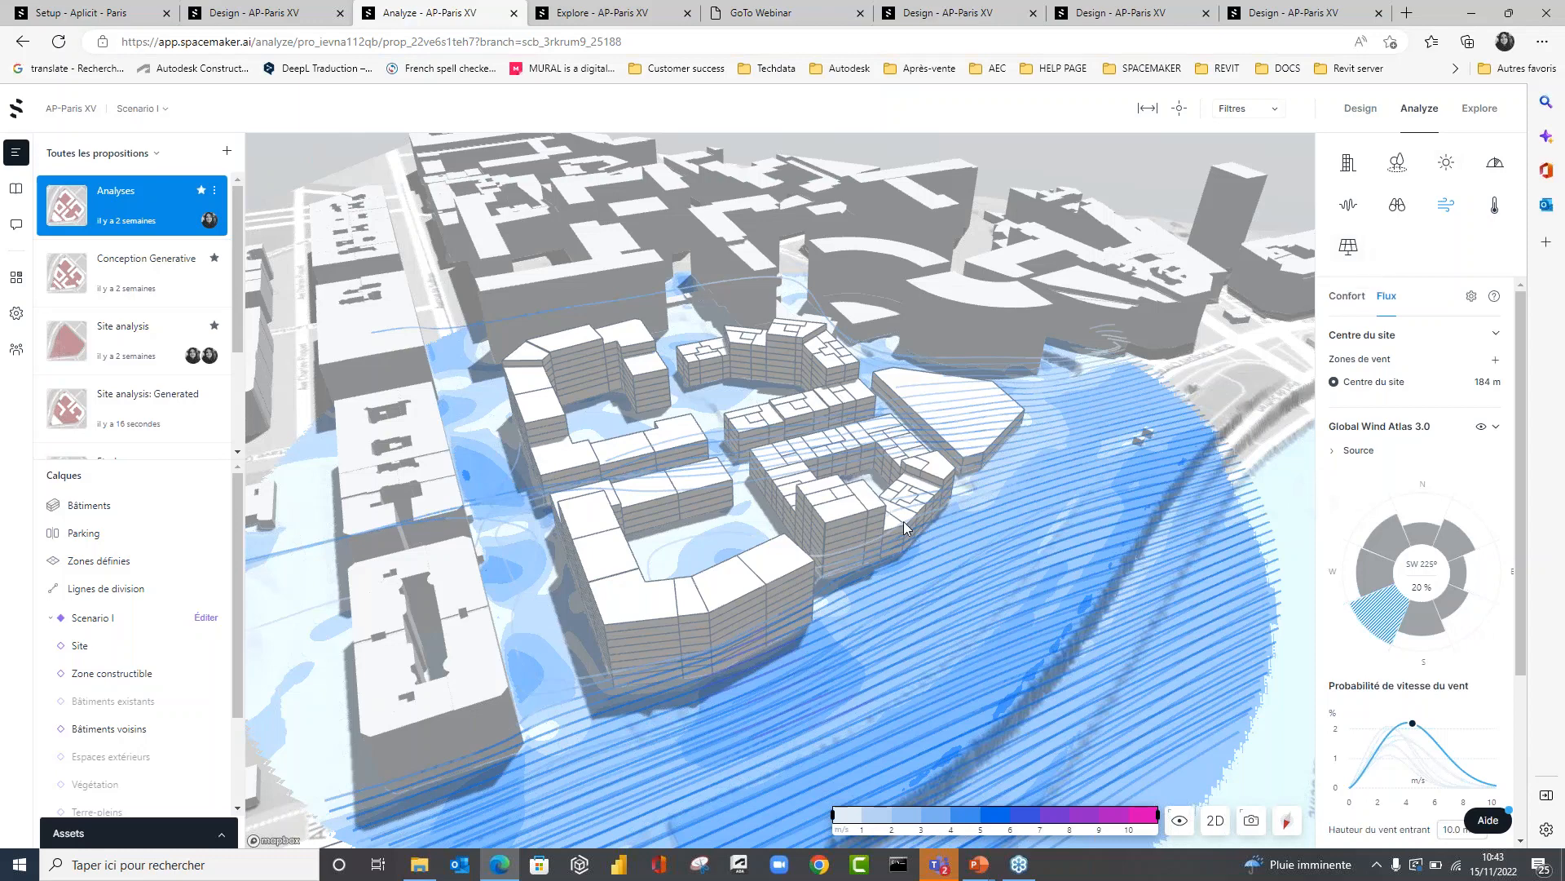
right_drag(904, 521, 828, 521)
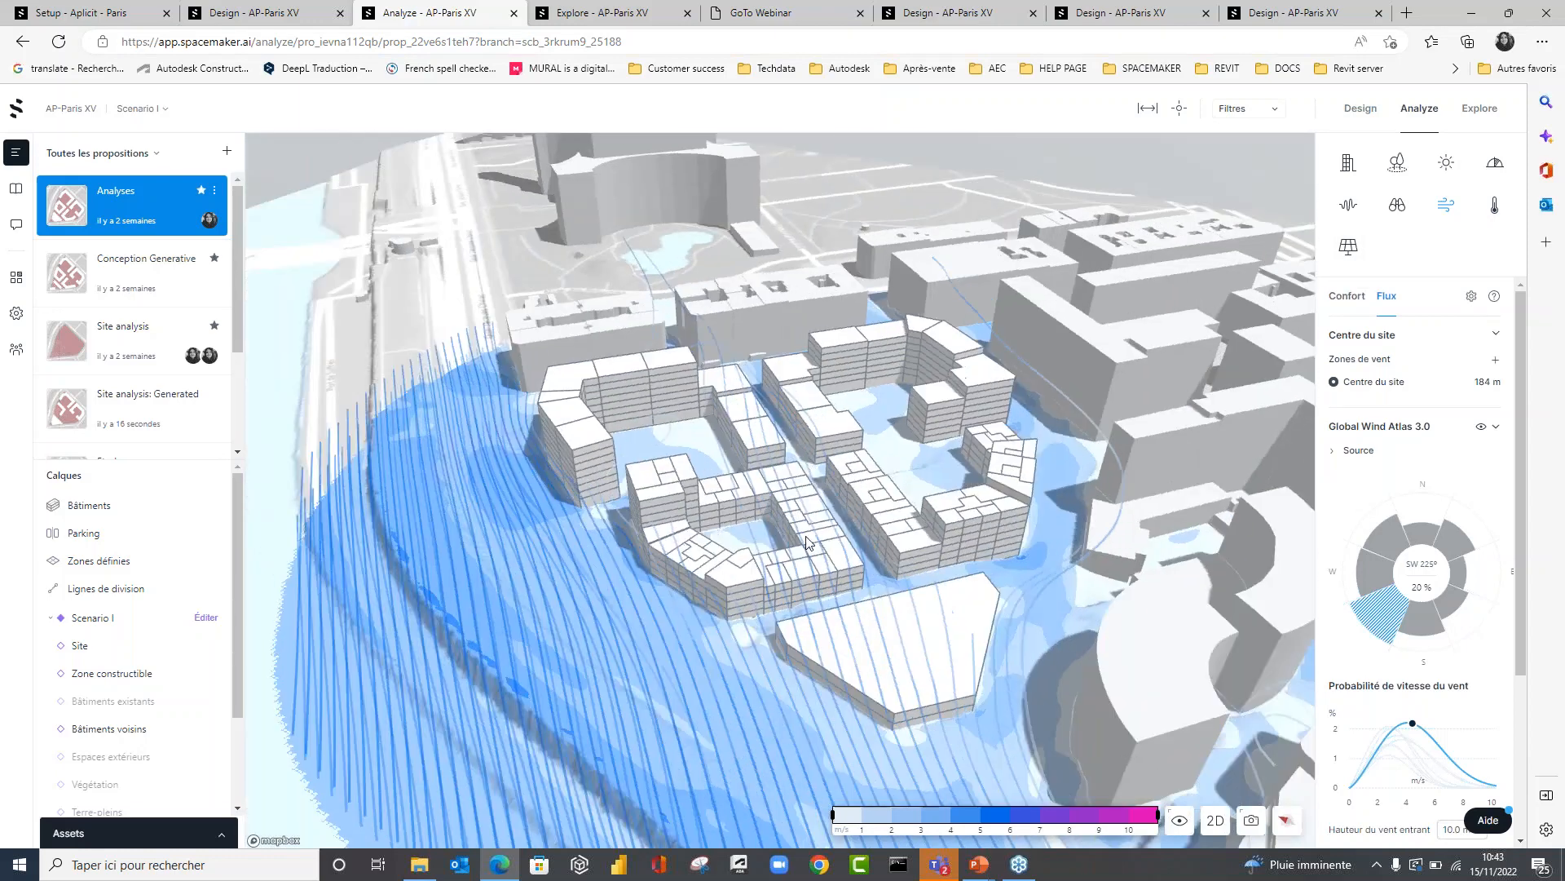
Compare the wind flow from SE 135° and SW 225°, and examine the SW flow between the blocks from the Seine side.
click(1452, 604)
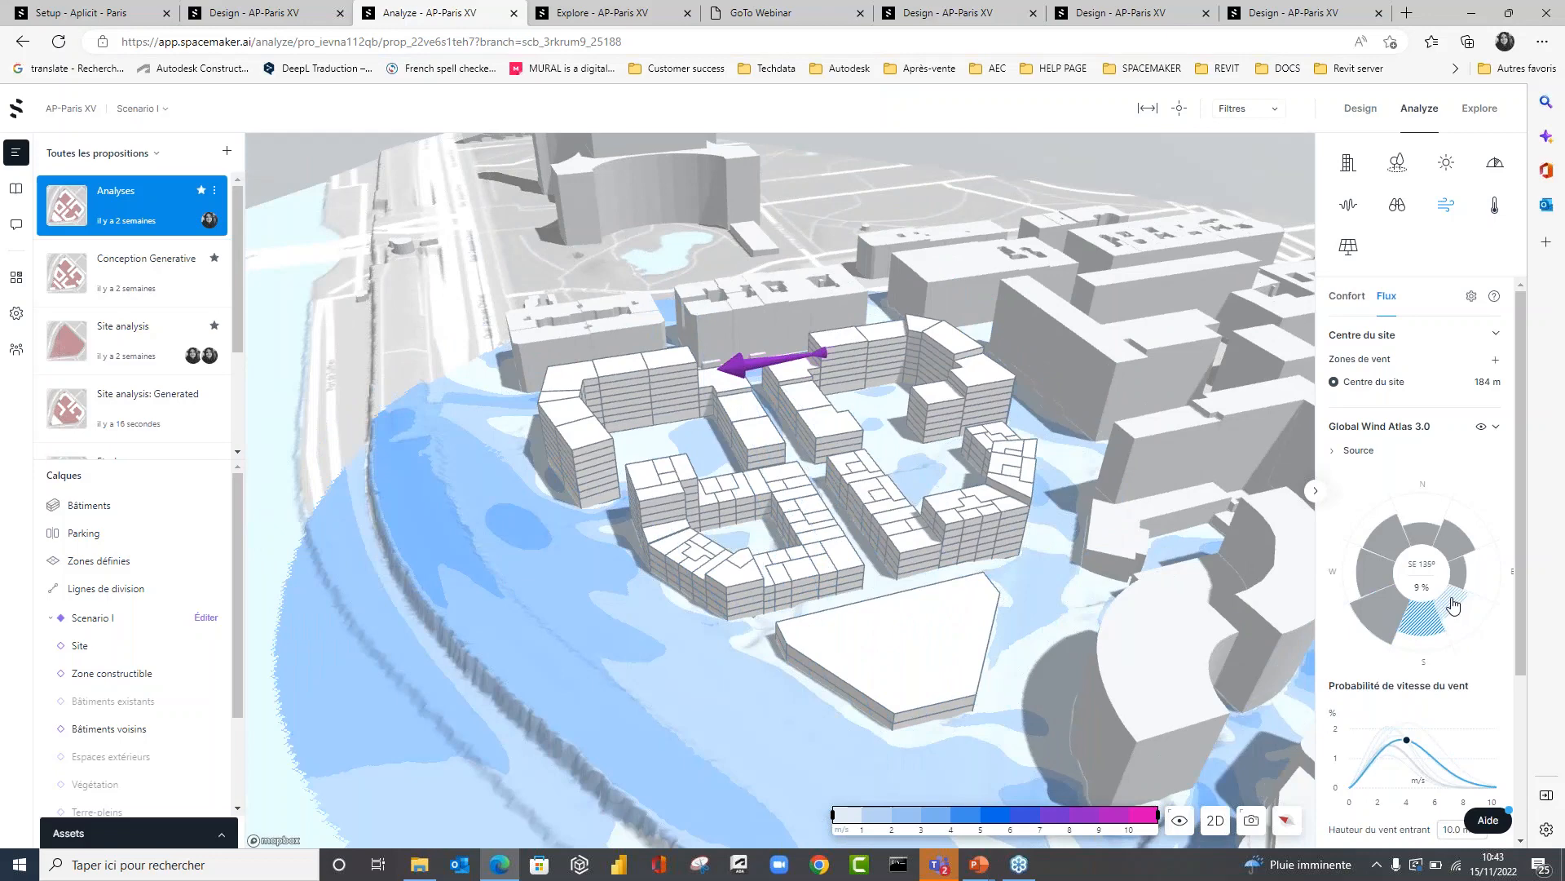
click(1382, 613)
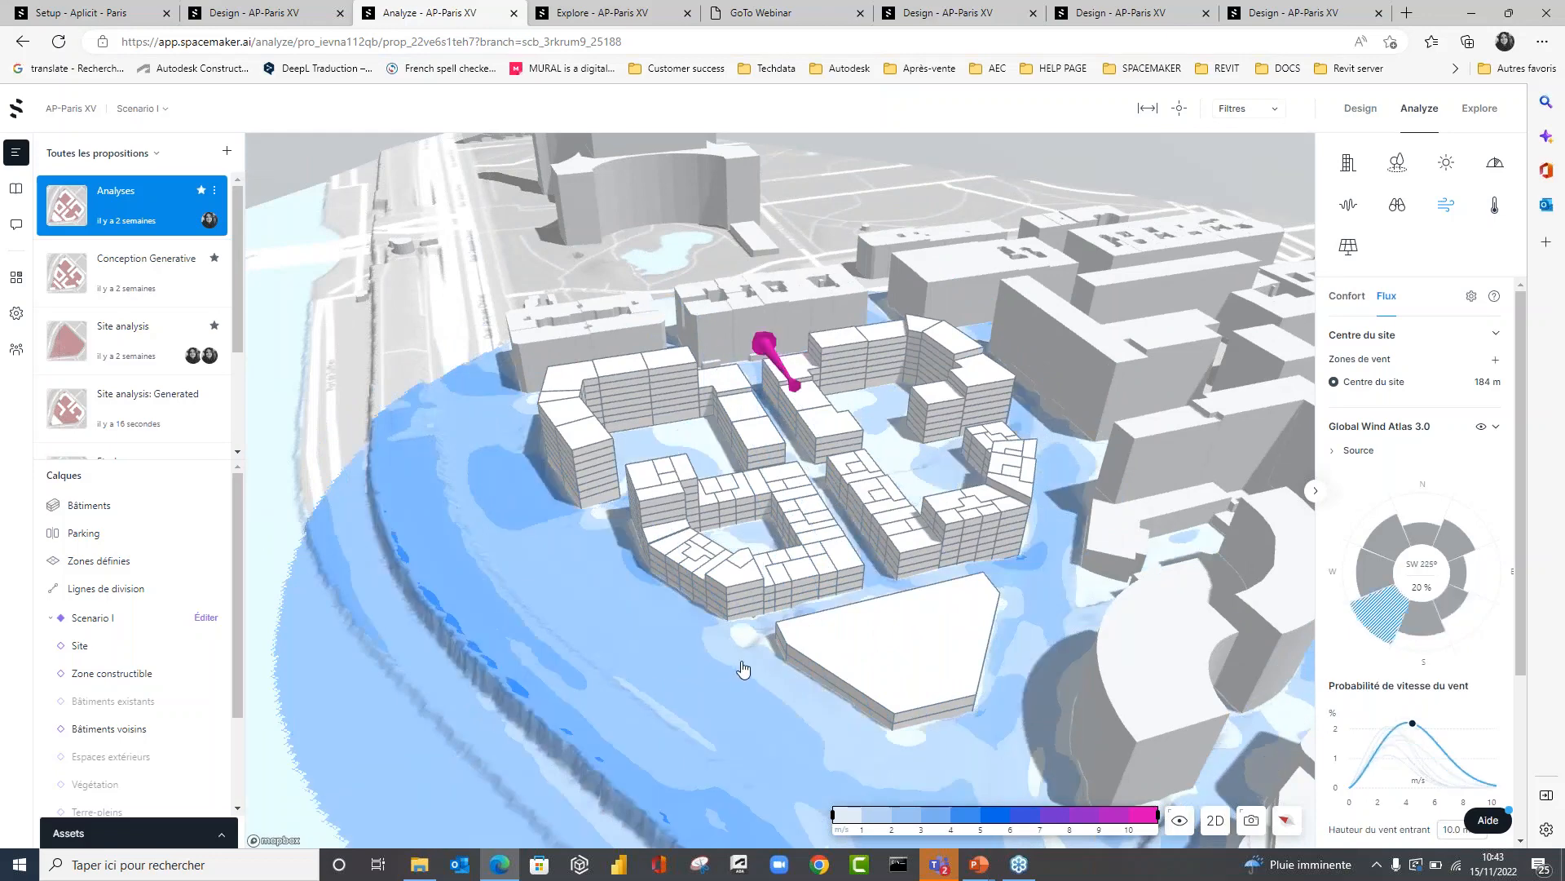
drag(741, 662, 836, 645)
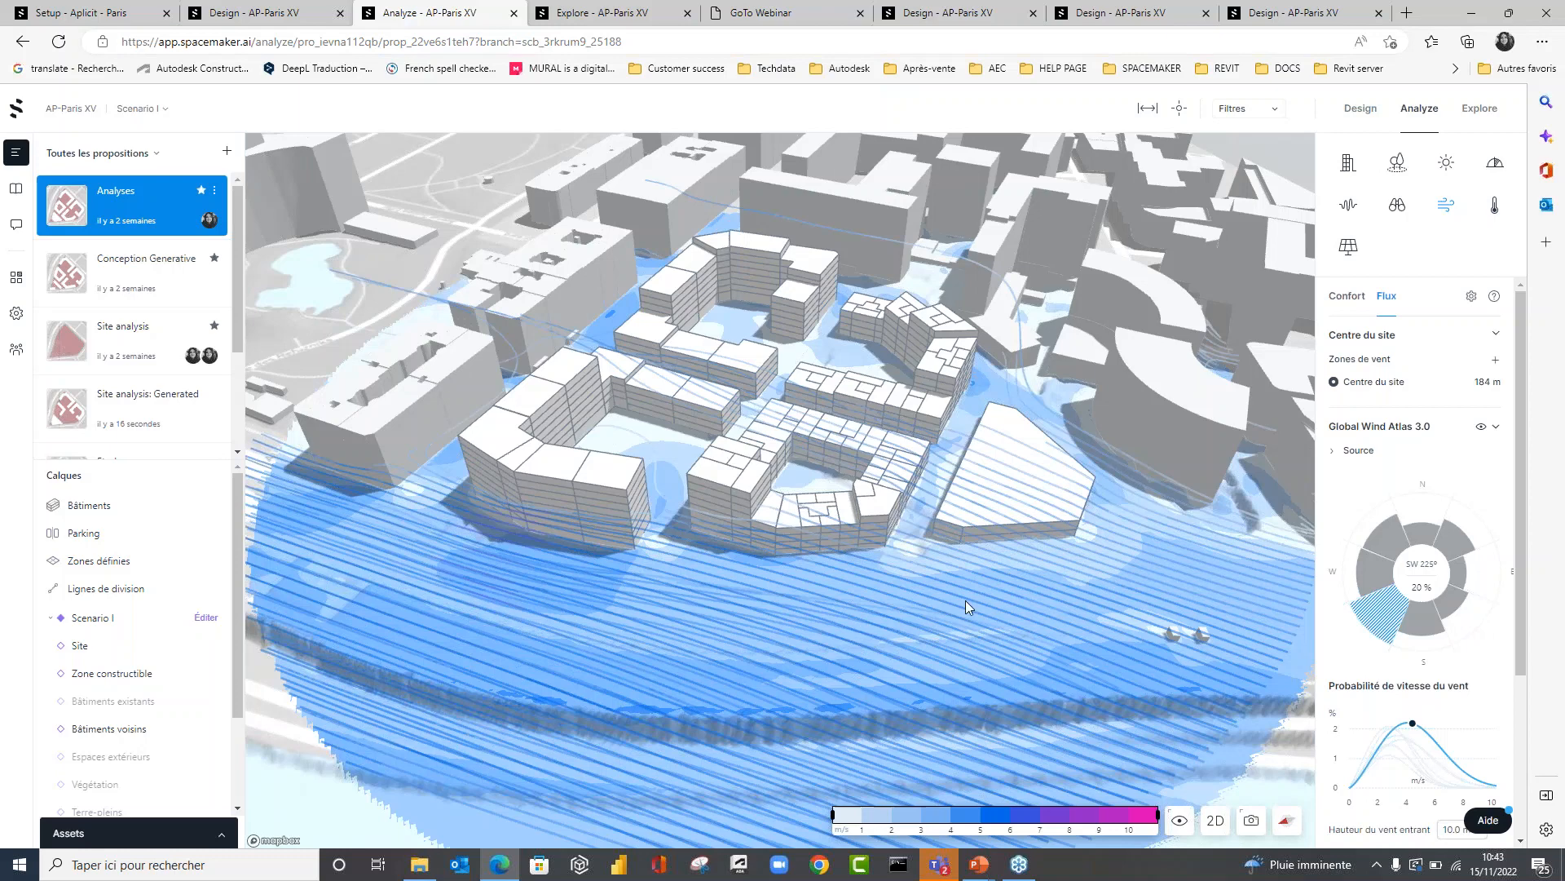
drag(952, 600, 1006, 522)
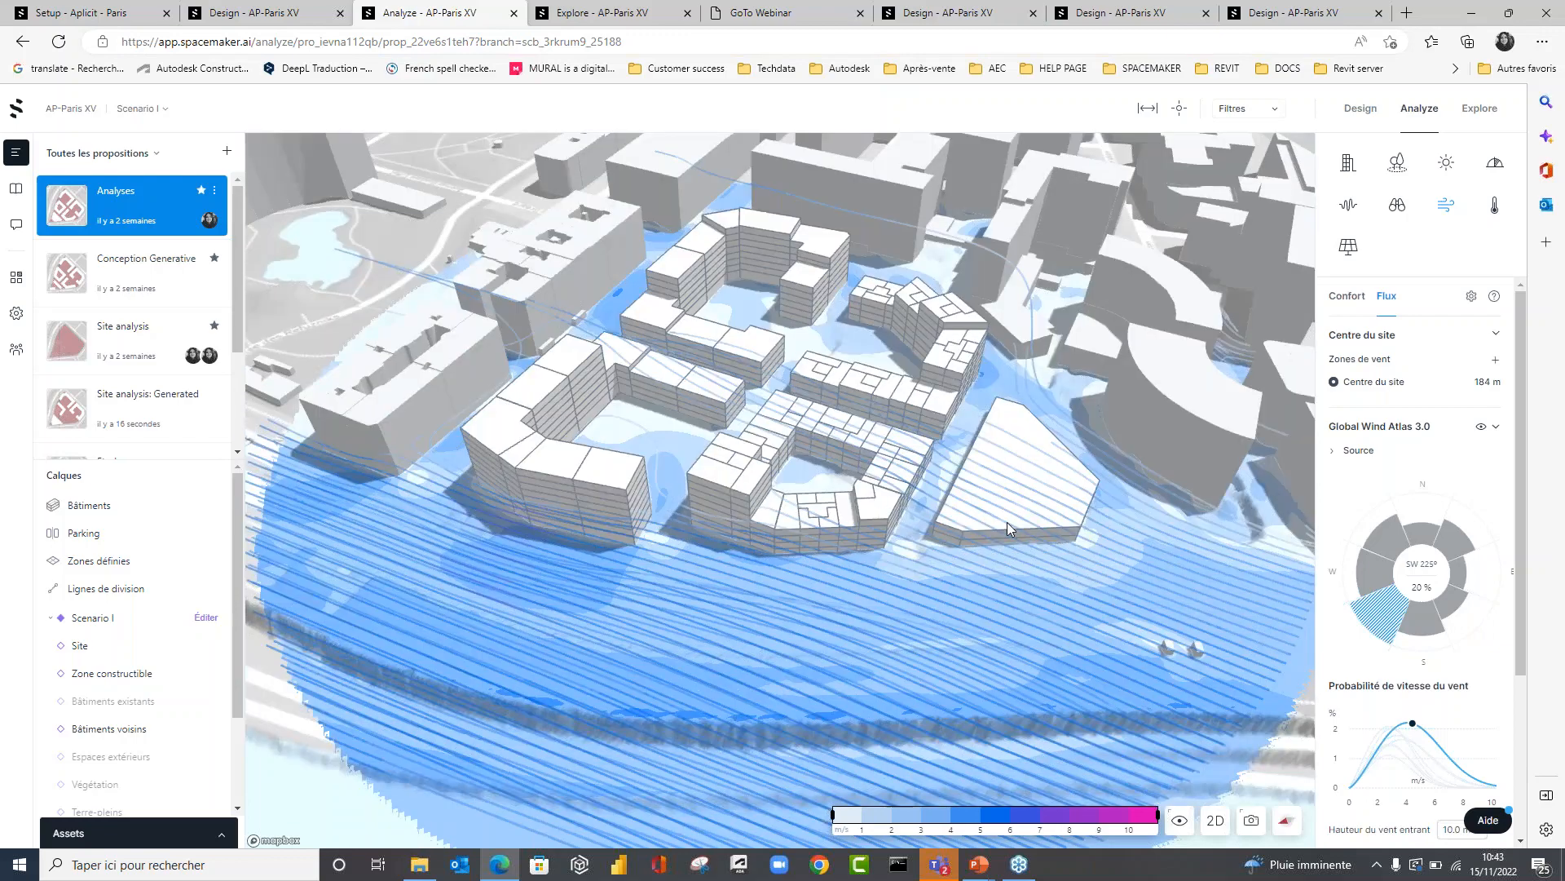
Display the microclimate temperature analysis for June 21 at 12:00 and examine the courtyards and the surroundings of the blocks.
click(1494, 205)
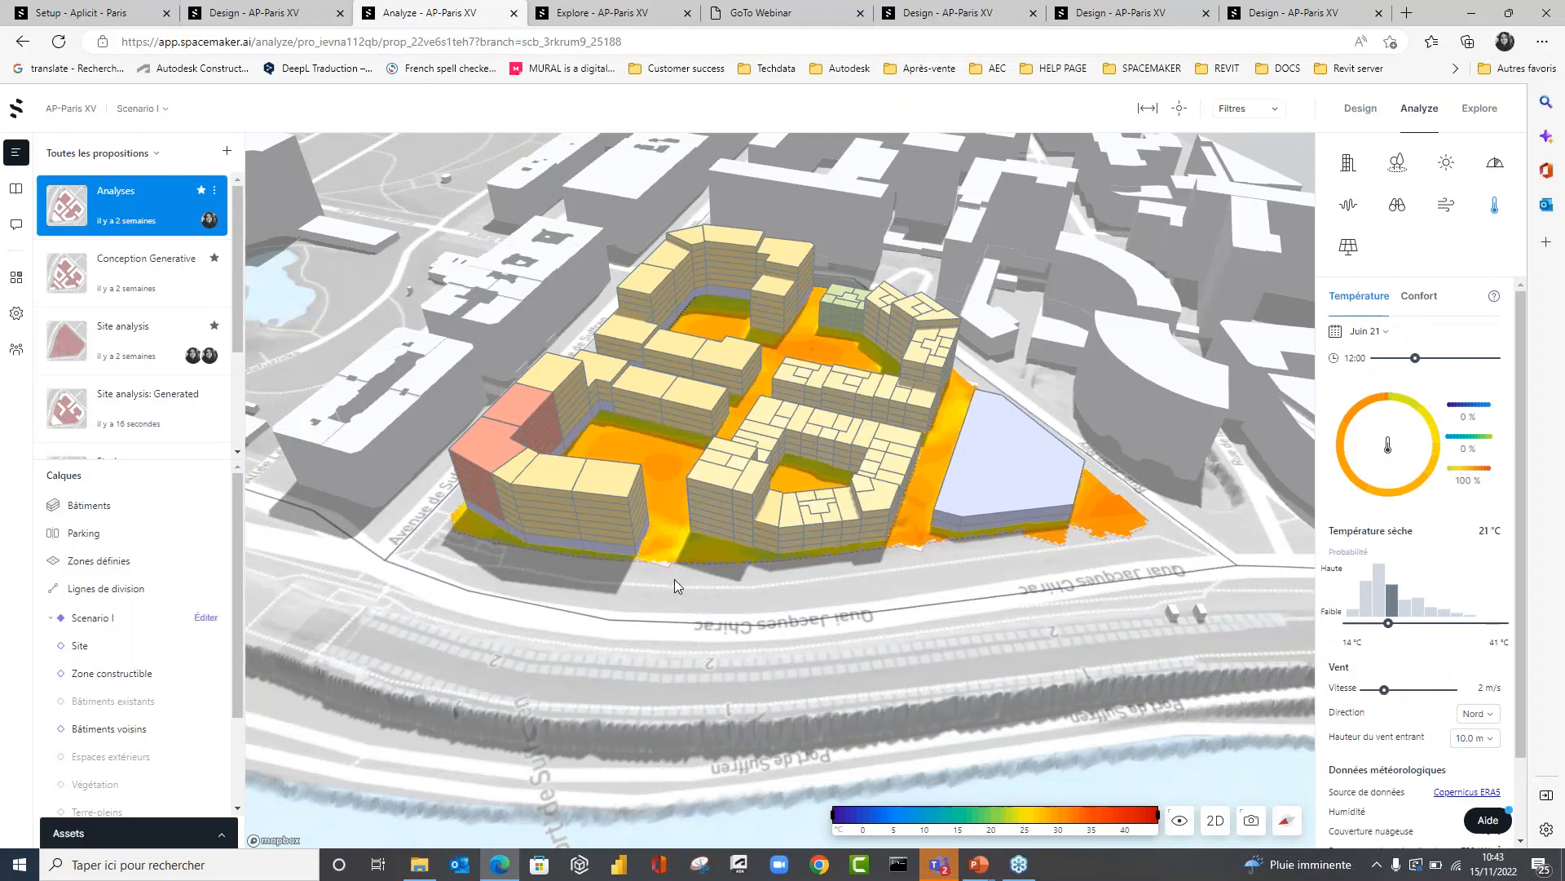
scroll(673, 578, down, 4)
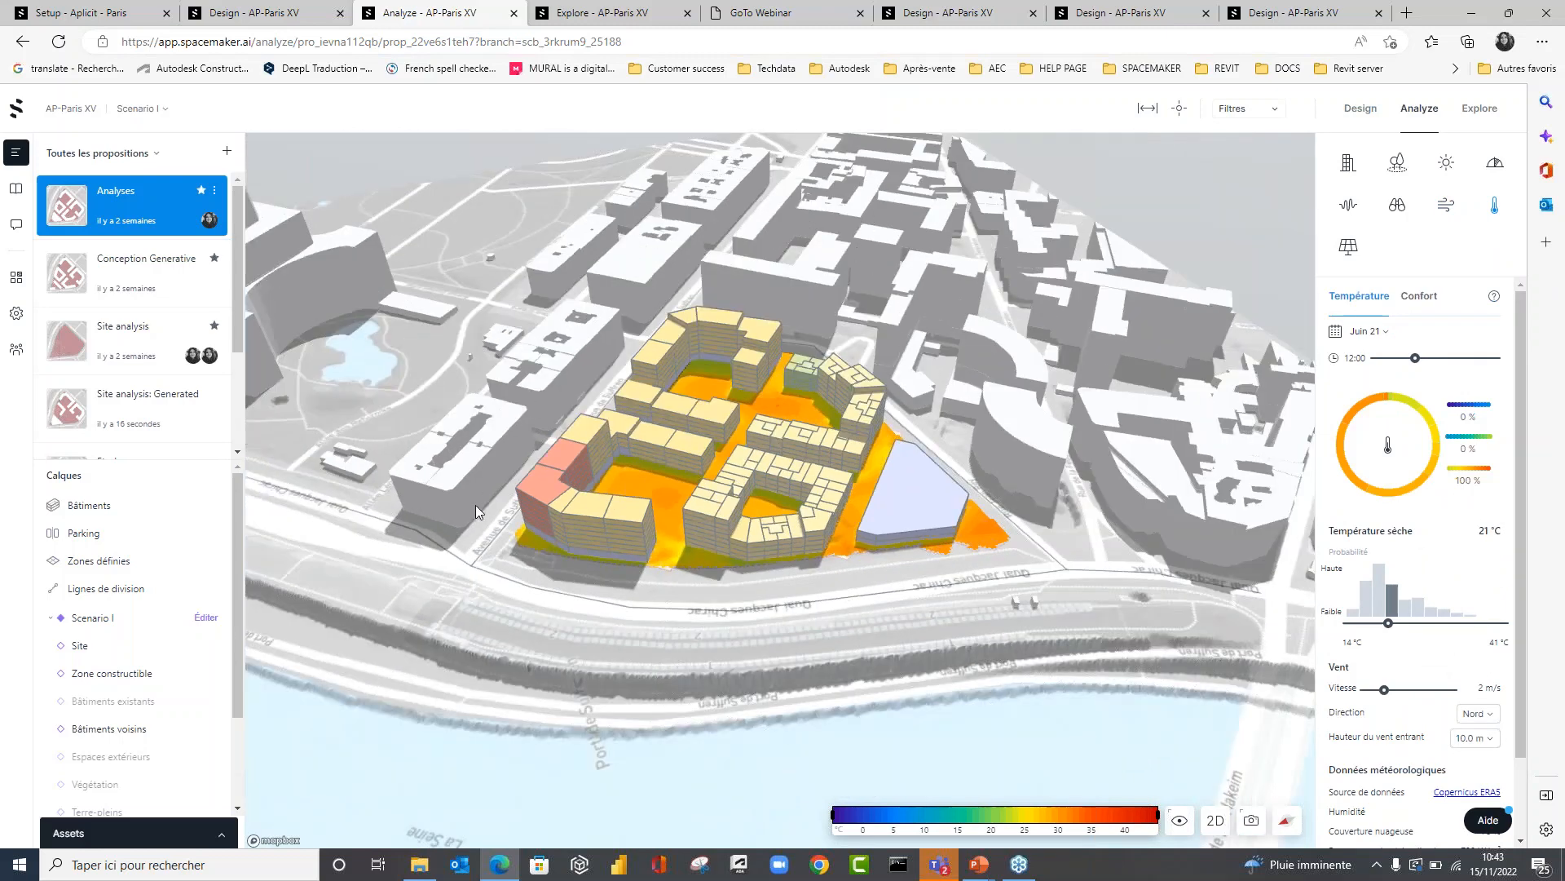
right_drag(1002, 505, 977, 477)
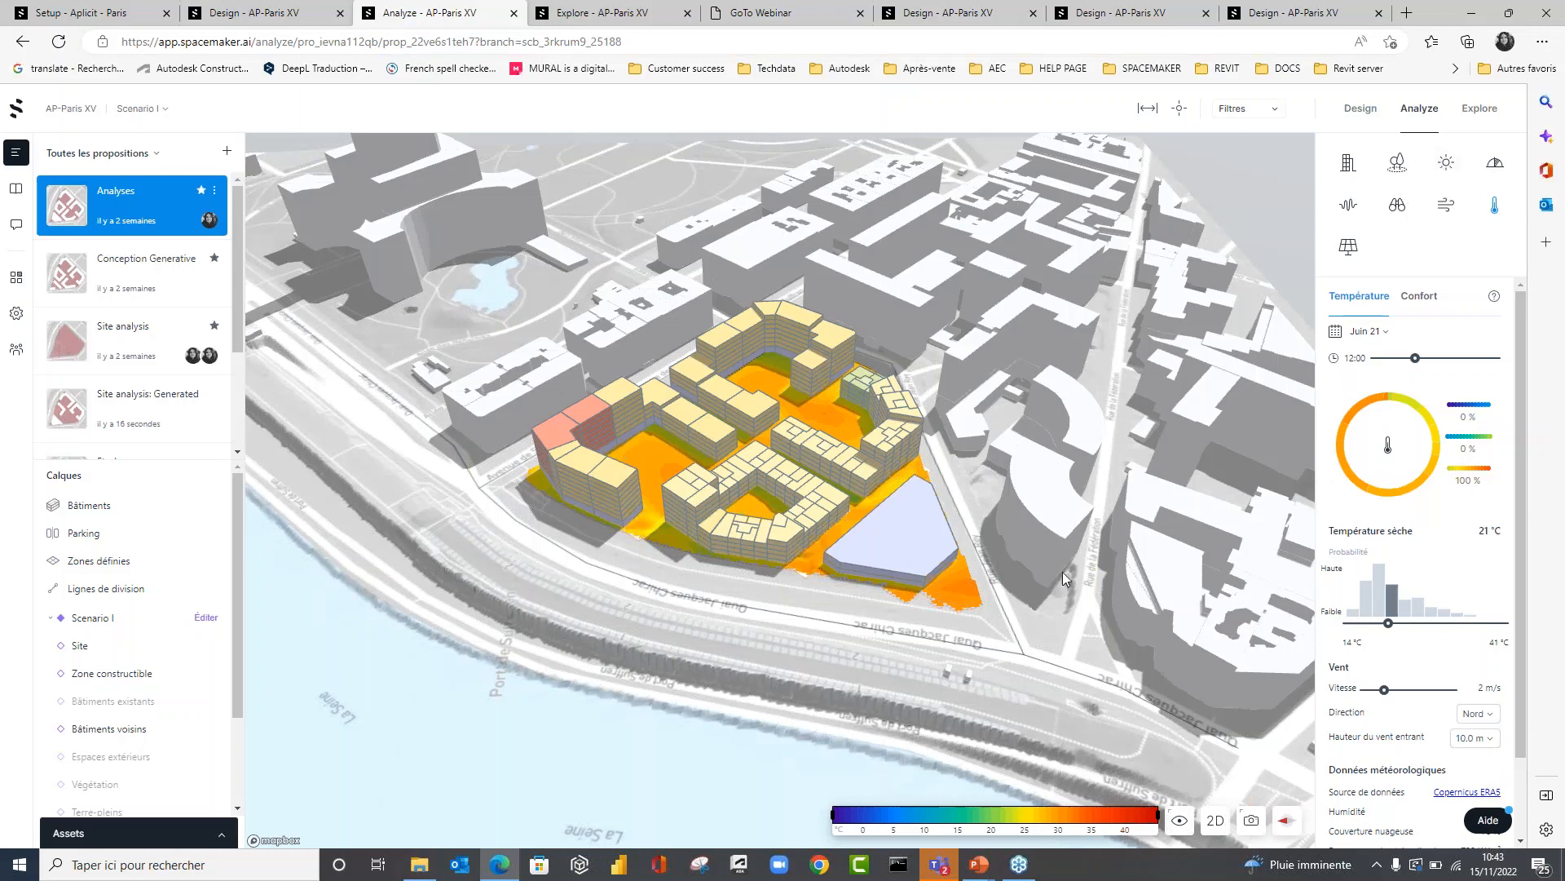
right_drag(973, 482, 978, 522)
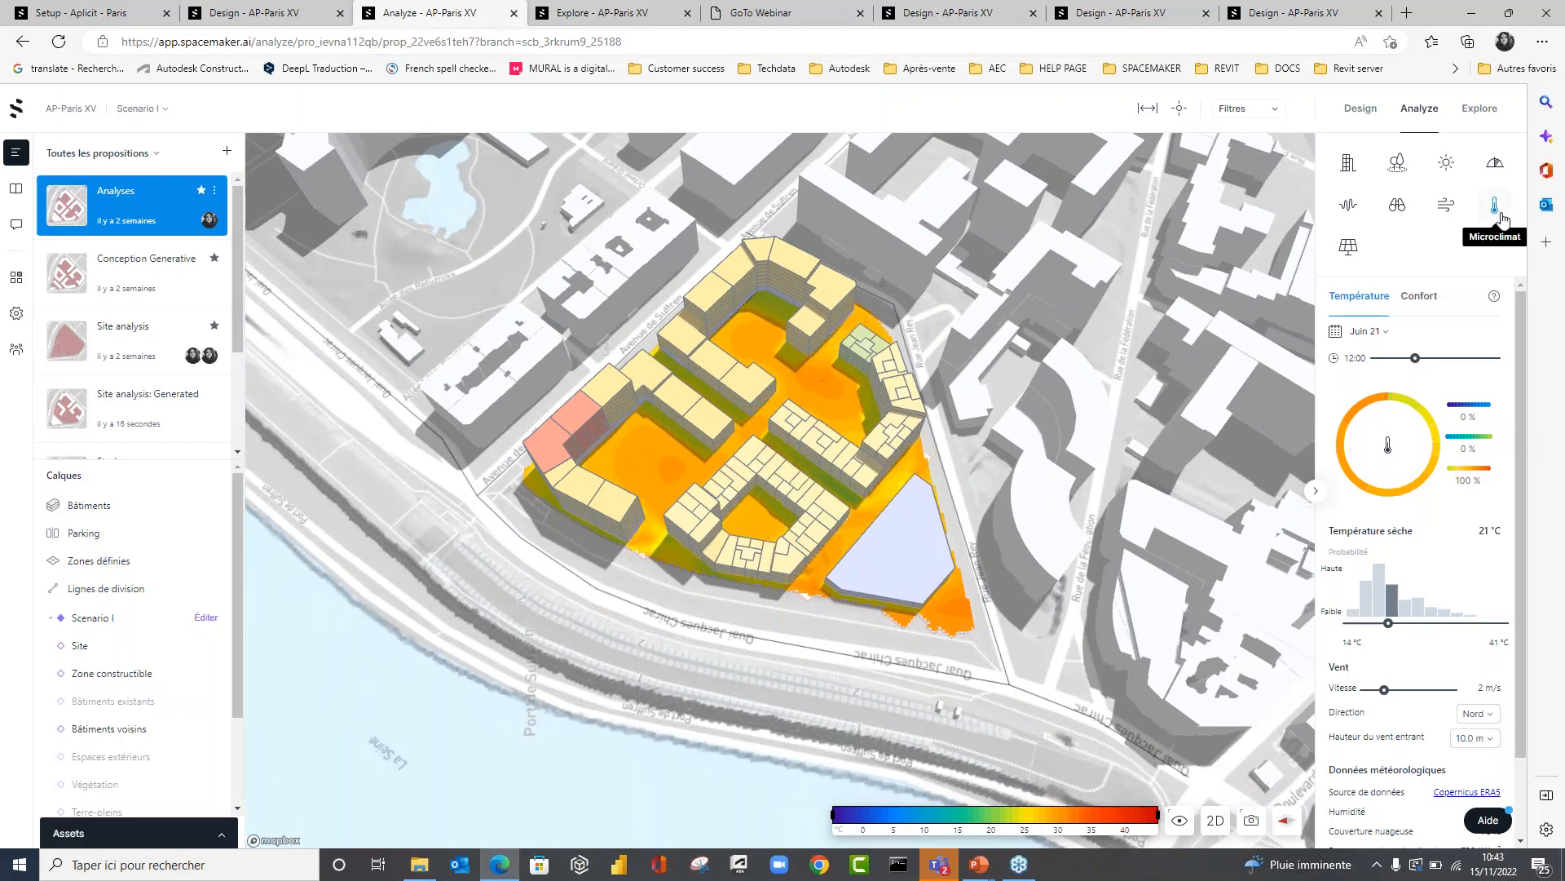
scroll(712, 653, up, 2)
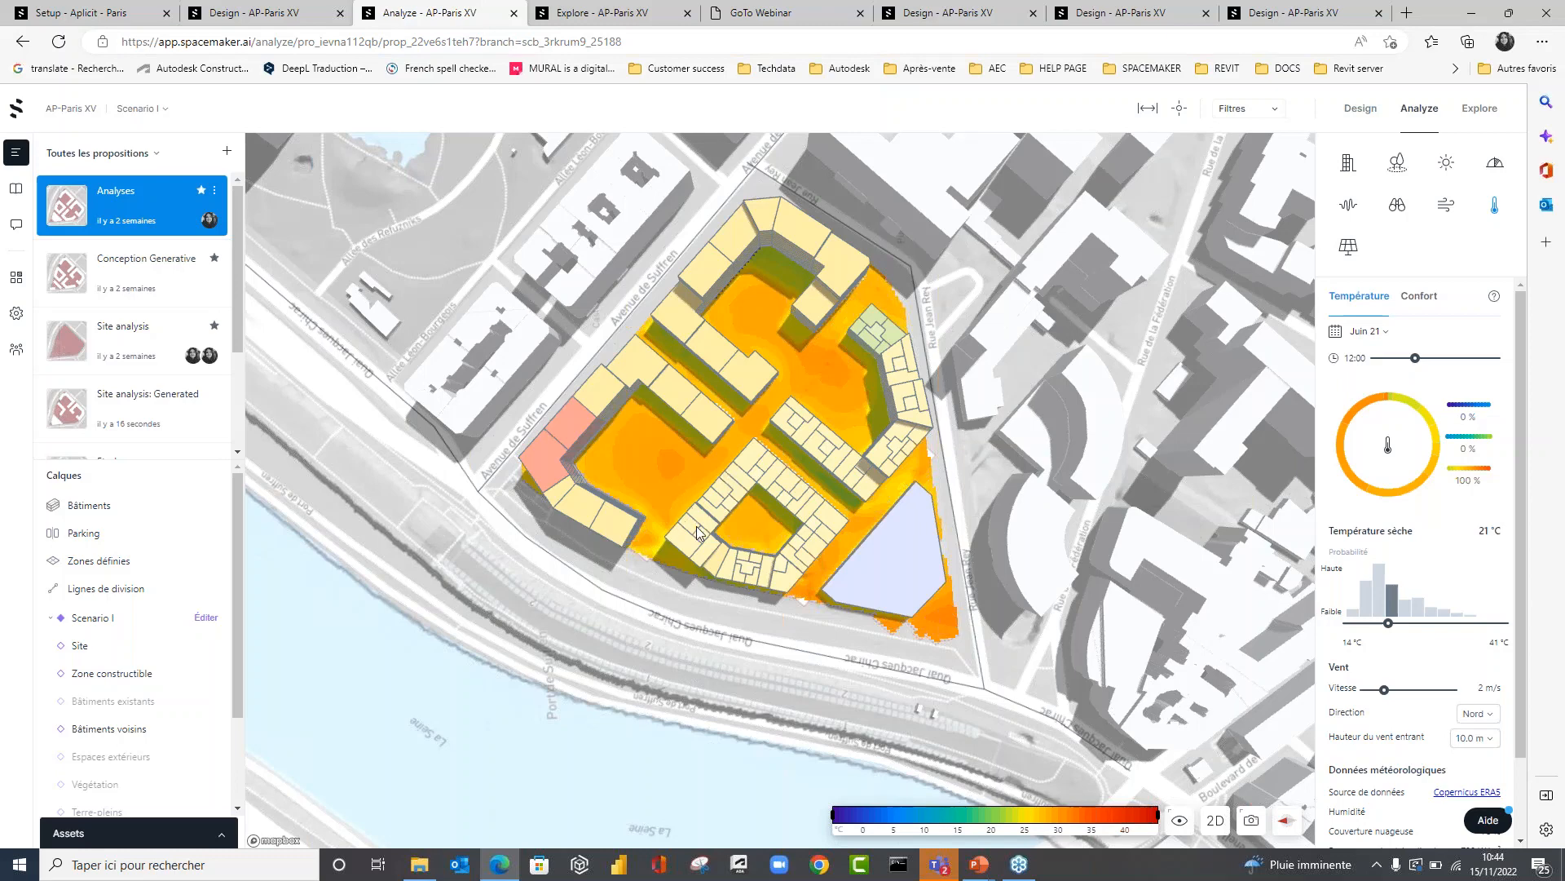
right_drag(697, 532, 707, 449)
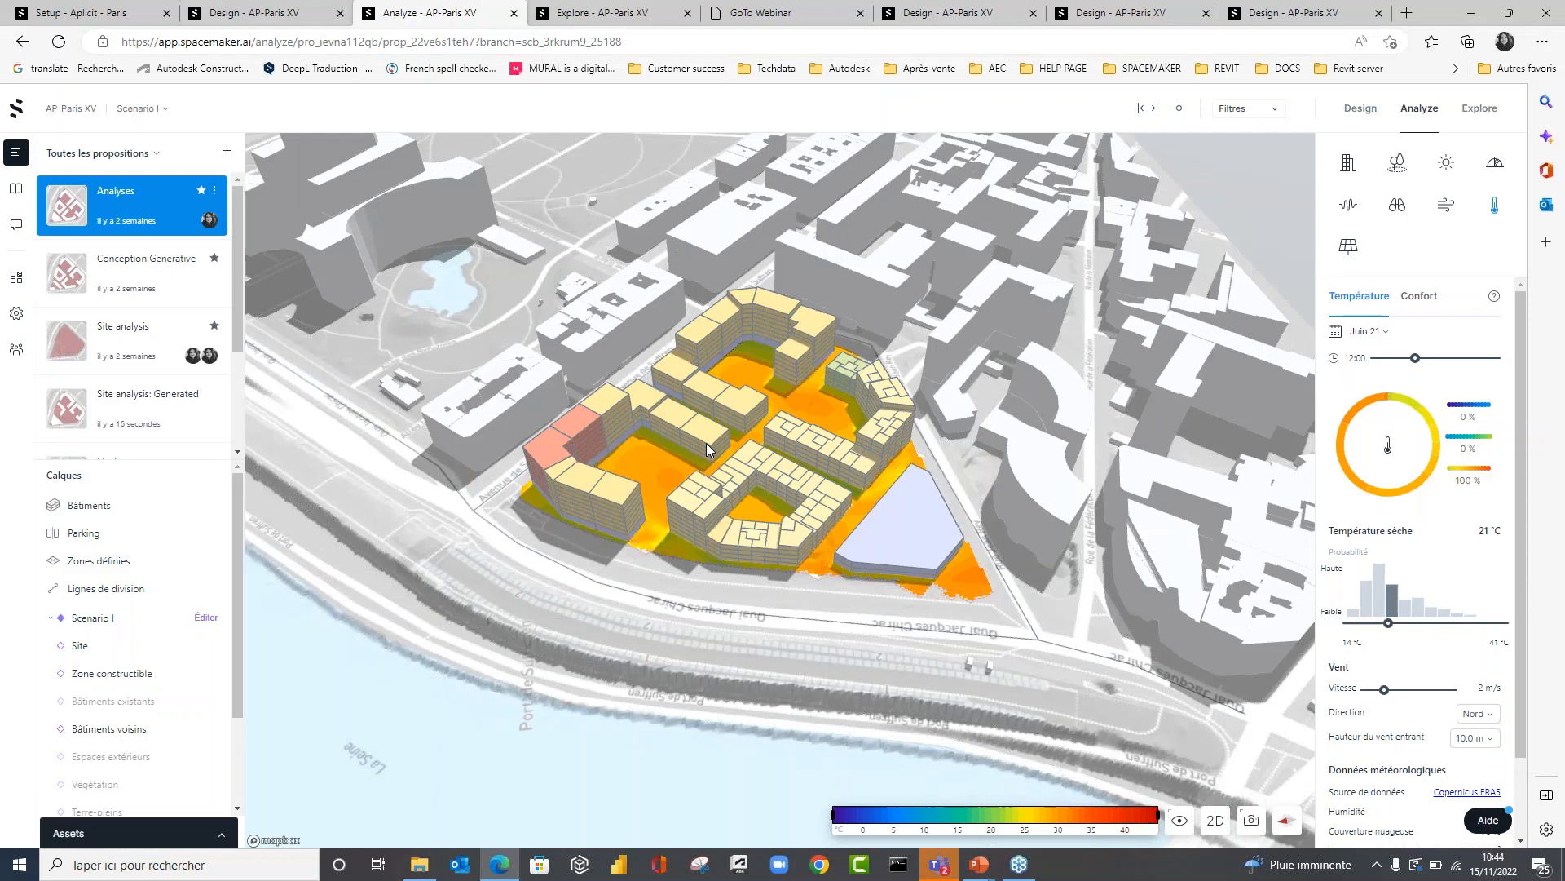
right_drag(778, 469, 710, 508)
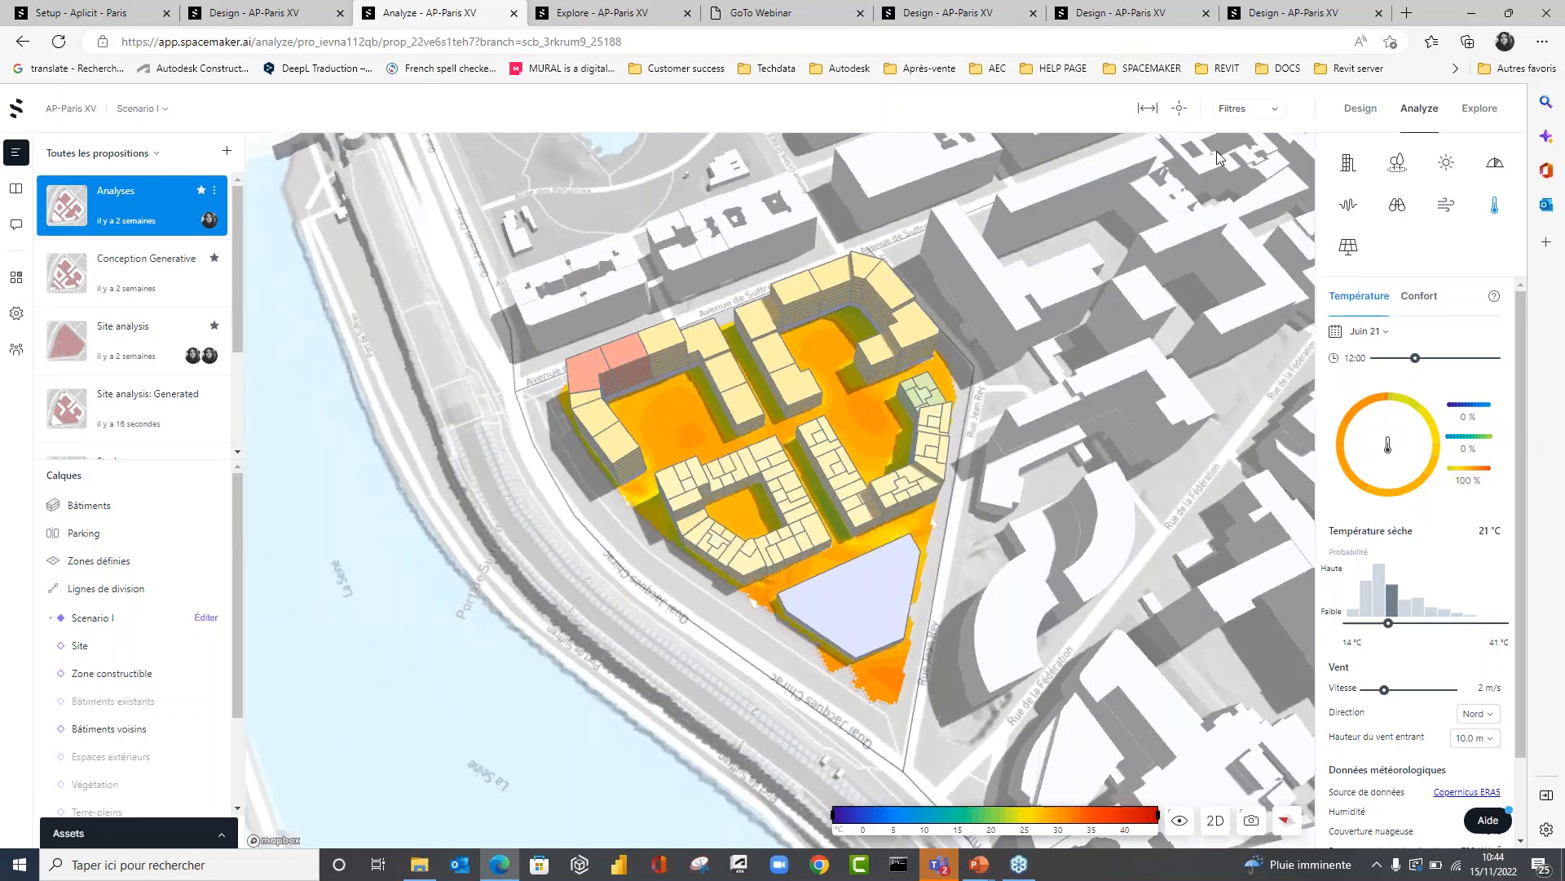
Inspect the ground temperature at three points in the courtyards of the residential blocks.
click(1179, 108)
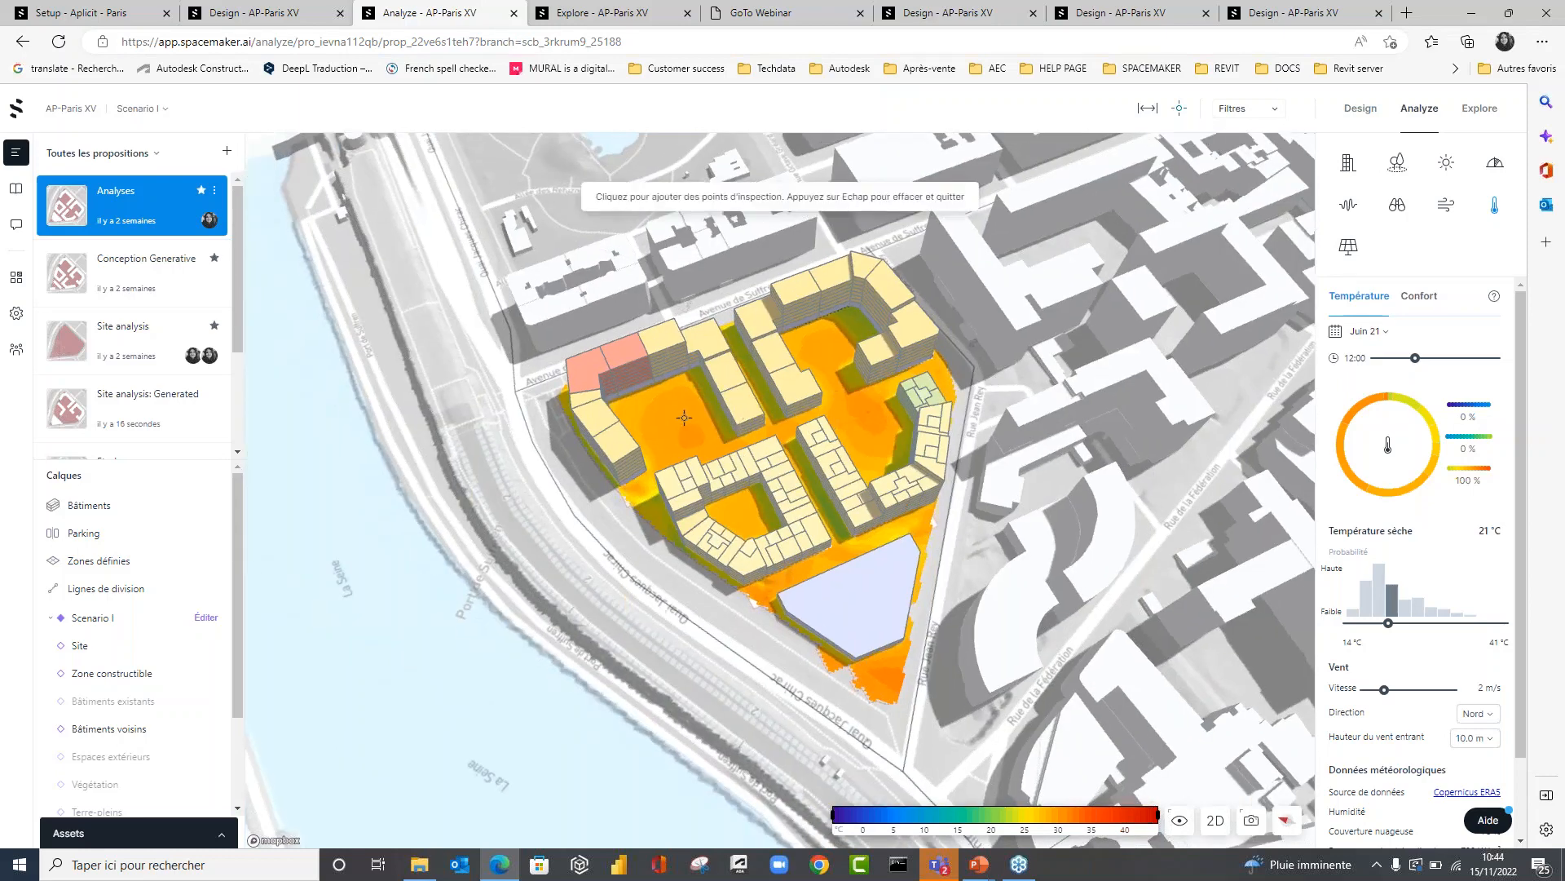
click(679, 426)
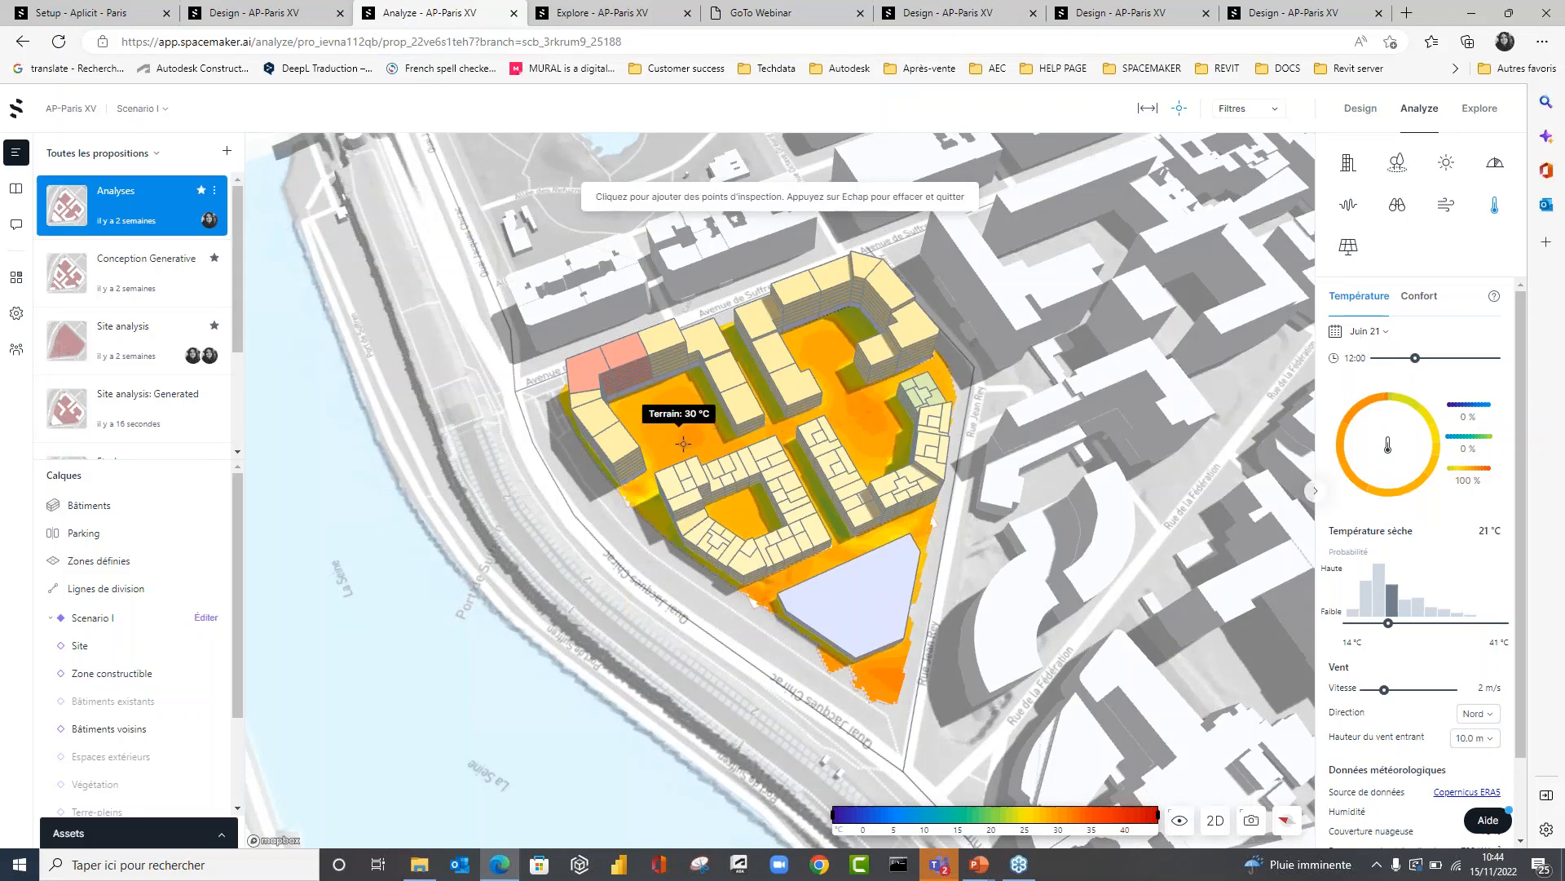
click(851, 412)
click(825, 367)
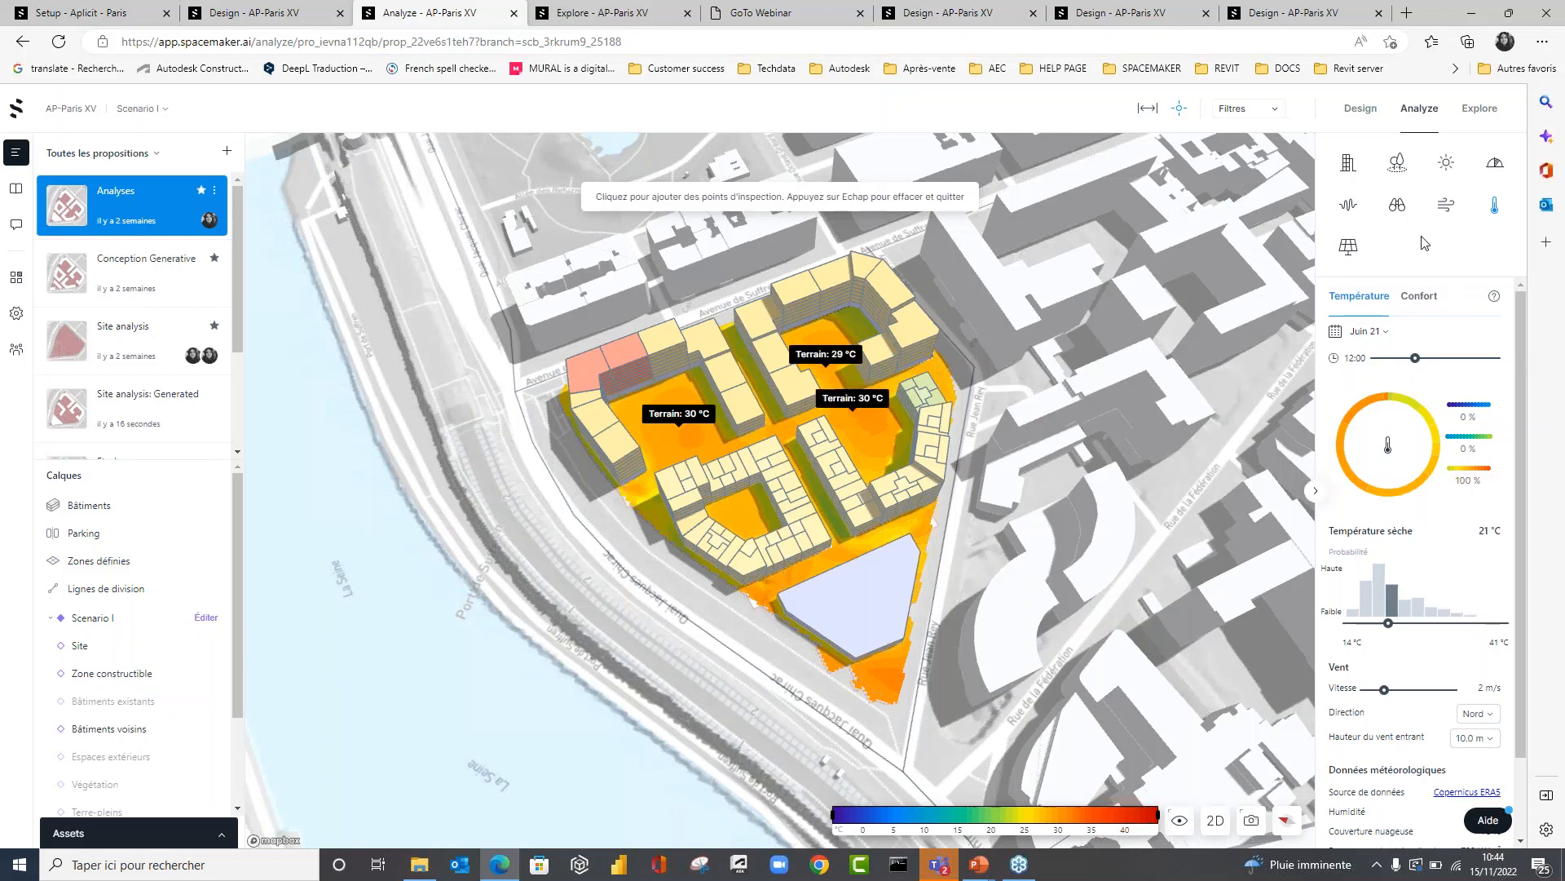
Display the solar panel analysis (Panneau solaire) and examine the energy per square metre on the building roofs.
click(1350, 247)
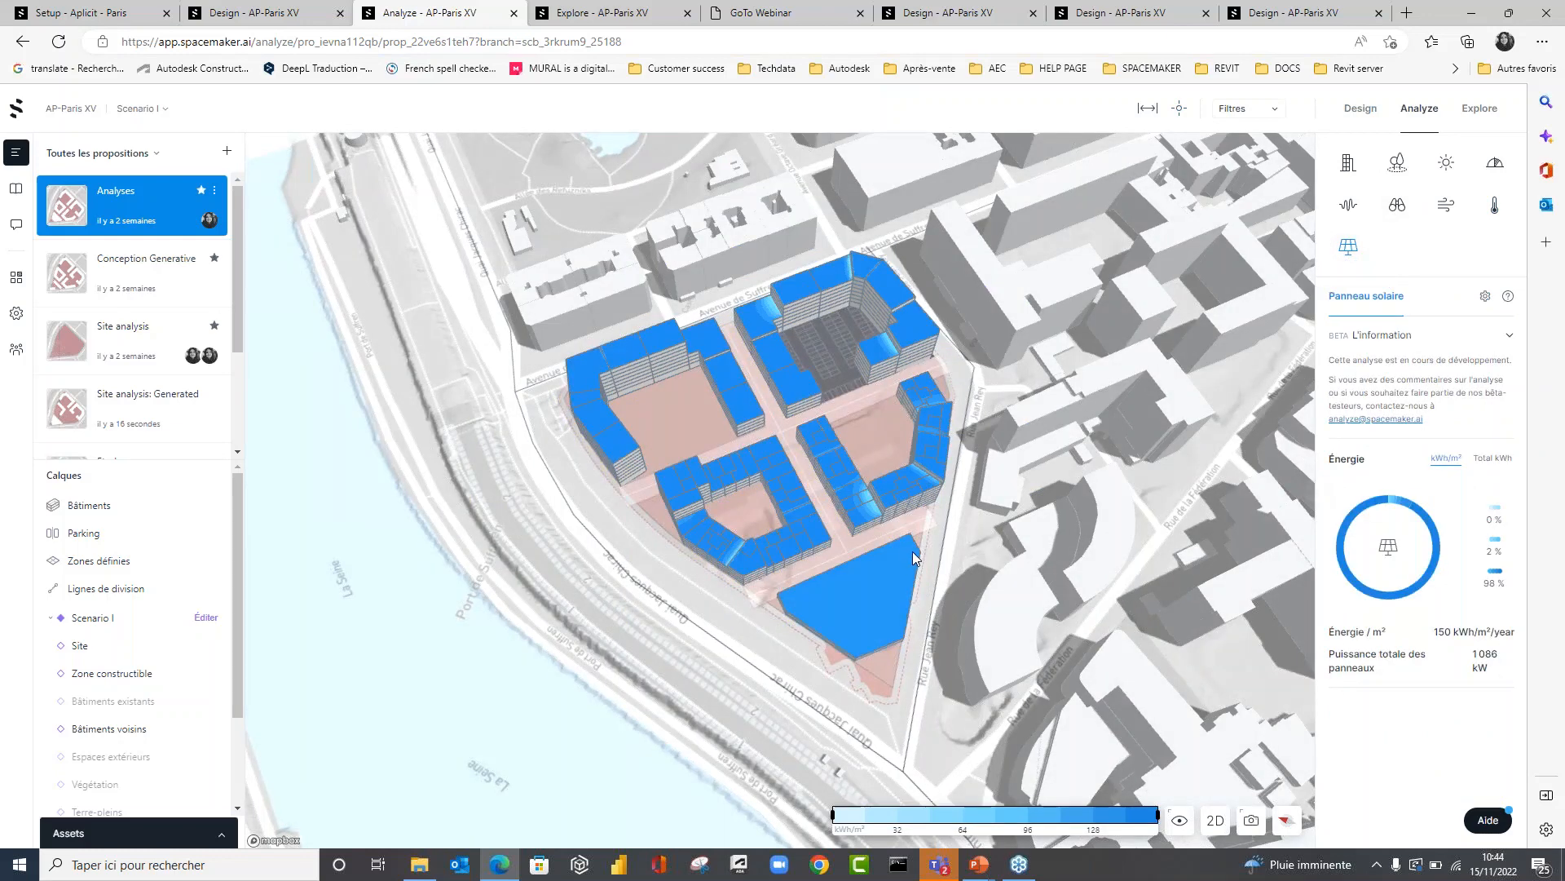
right_drag(924, 550, 959, 515)
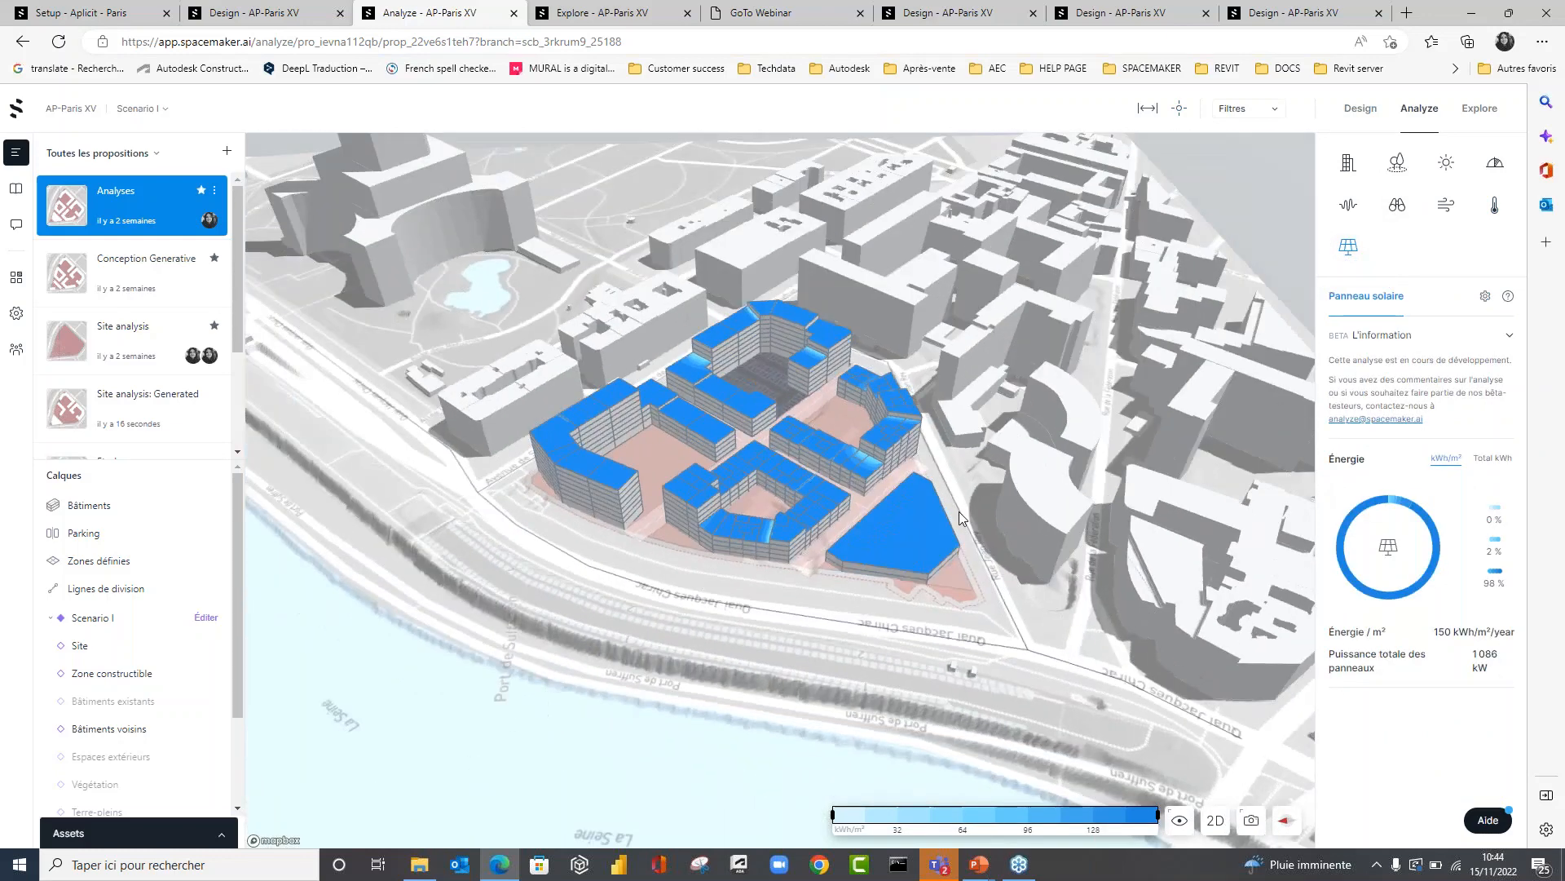
scroll(835, 541, up, 3)
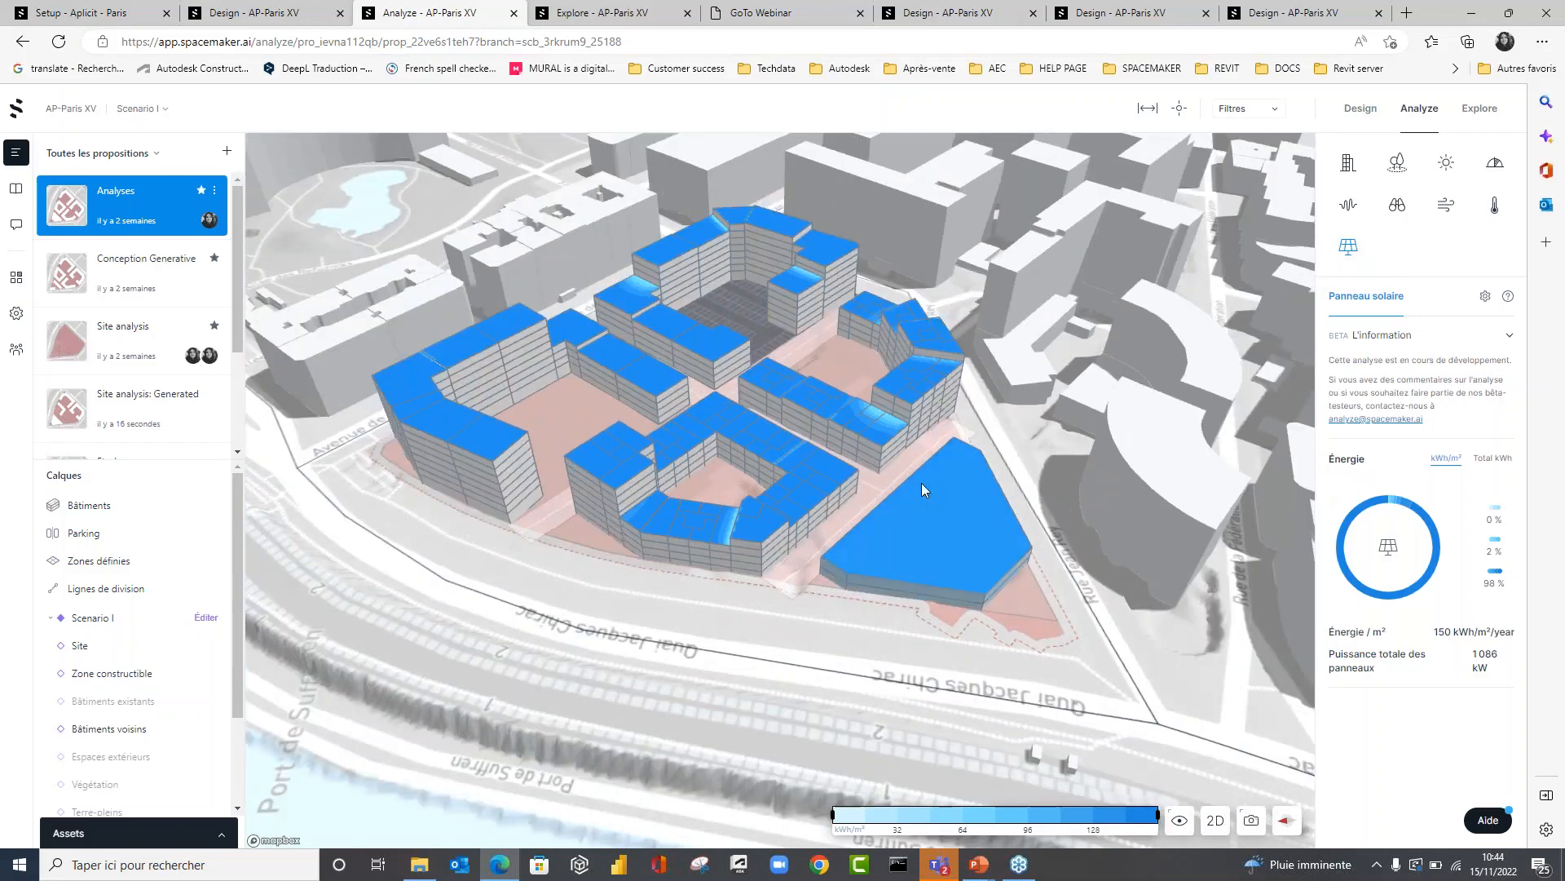
scroll(921, 482, down, 5)
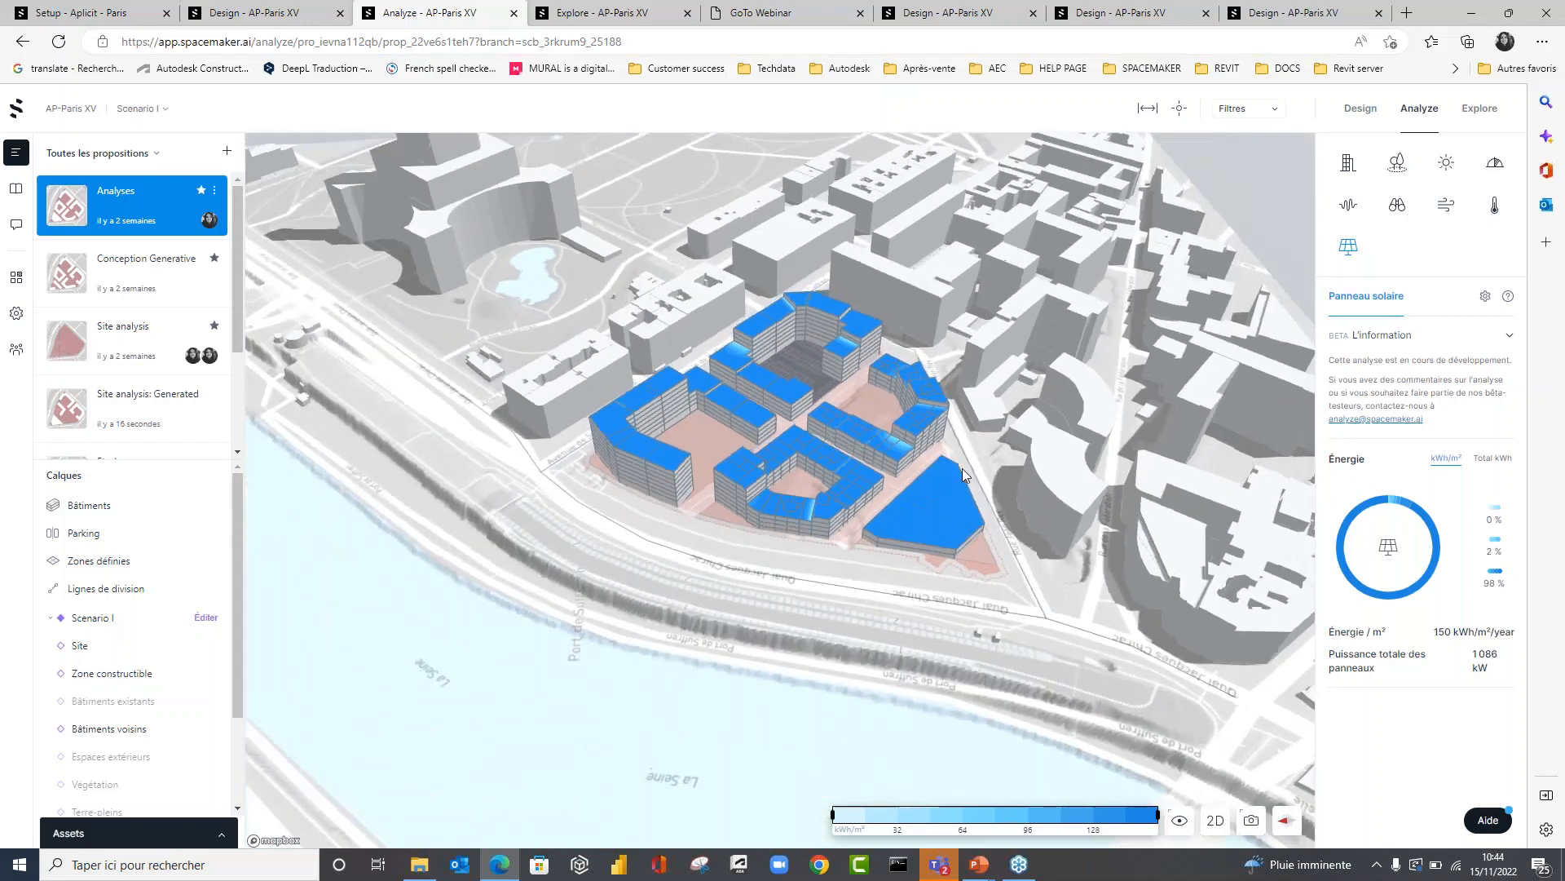
right_drag(962, 468, 950, 498)
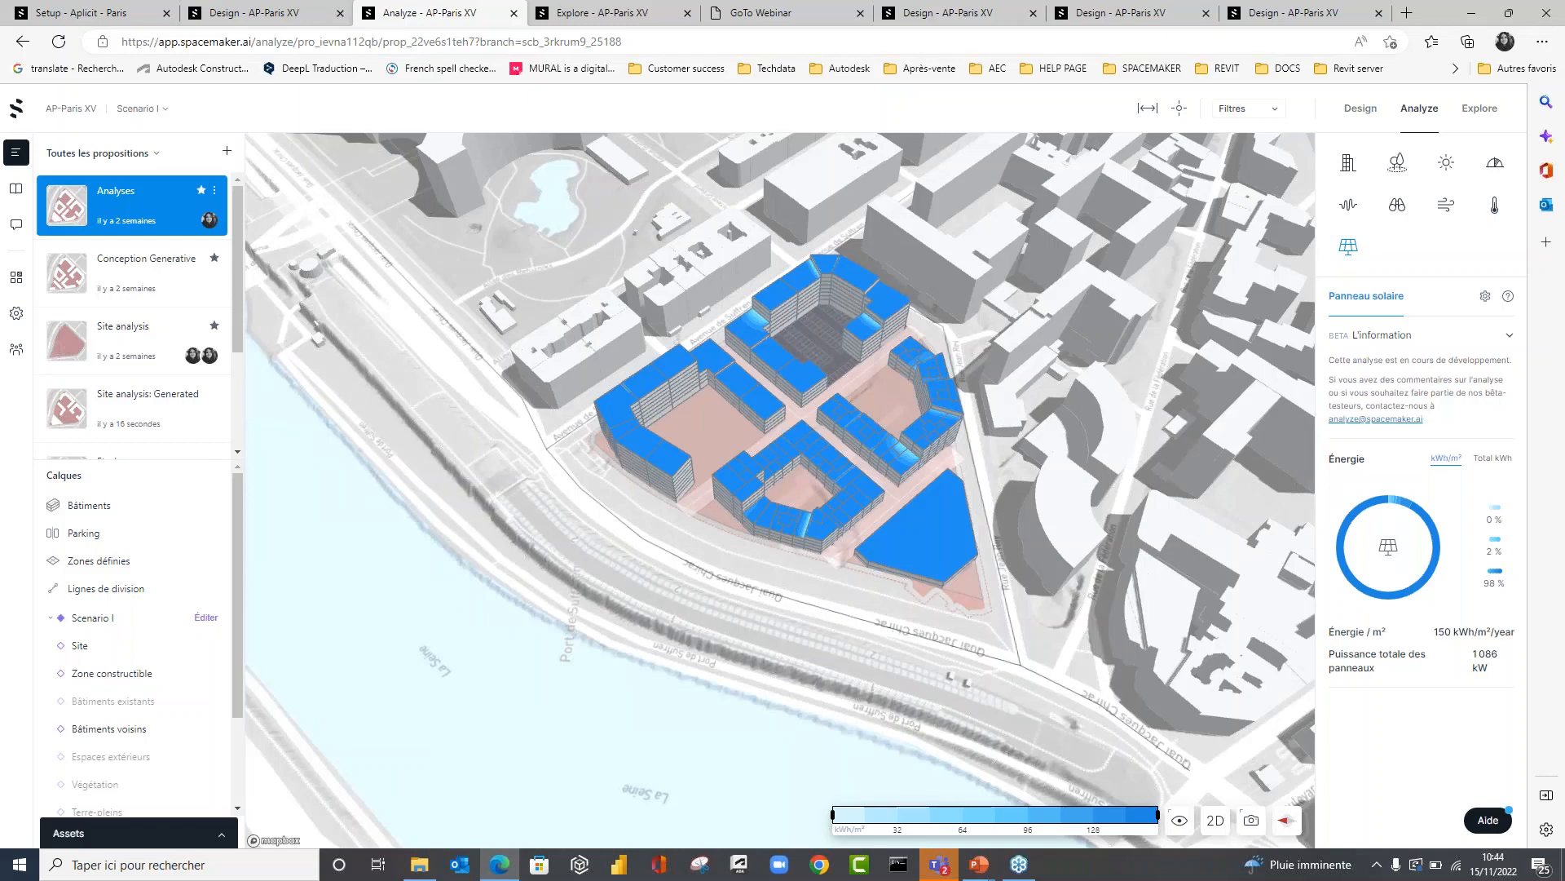
Switch the solar energy results to Total kWh and examine the roofs of the blocks and the triangular building.
mouse_move(1346, 528)
click(1492, 458)
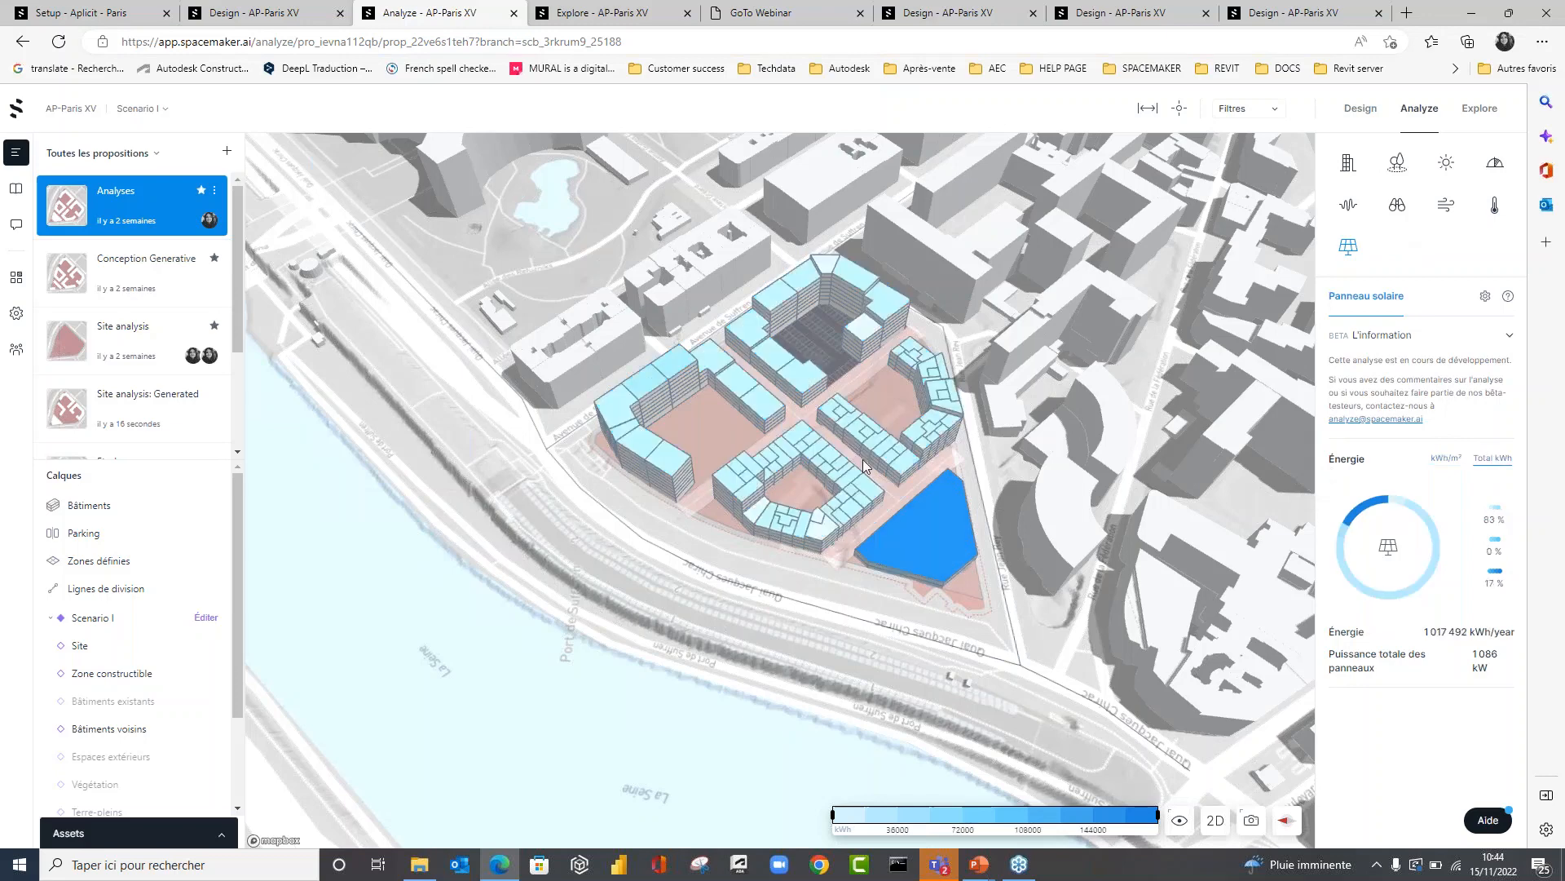
right_drag(985, 462, 971, 447)
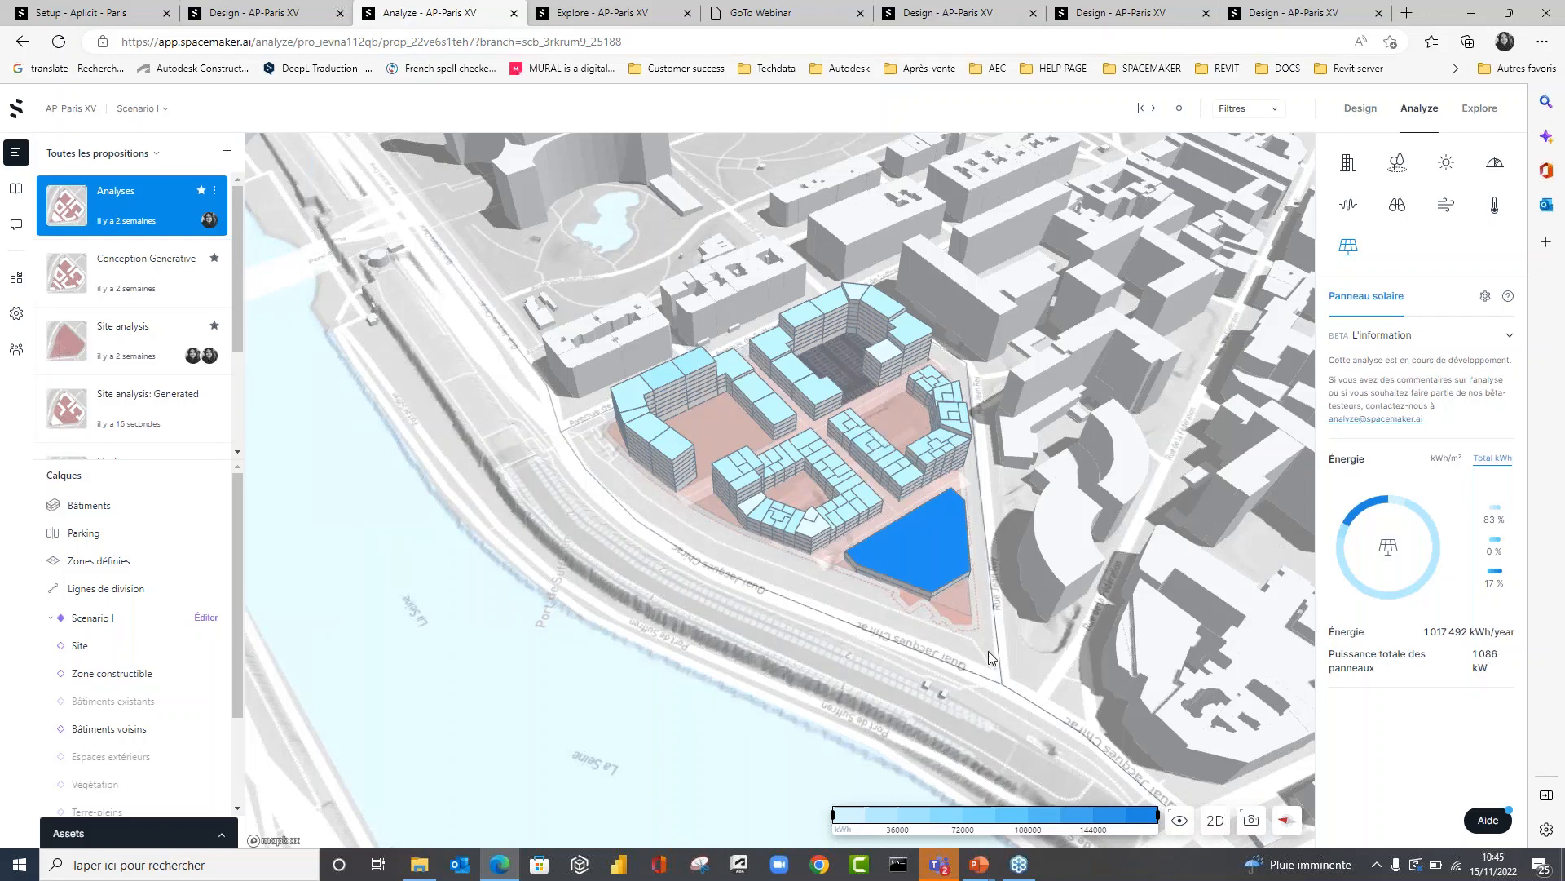
right_drag(970, 649, 1034, 552)
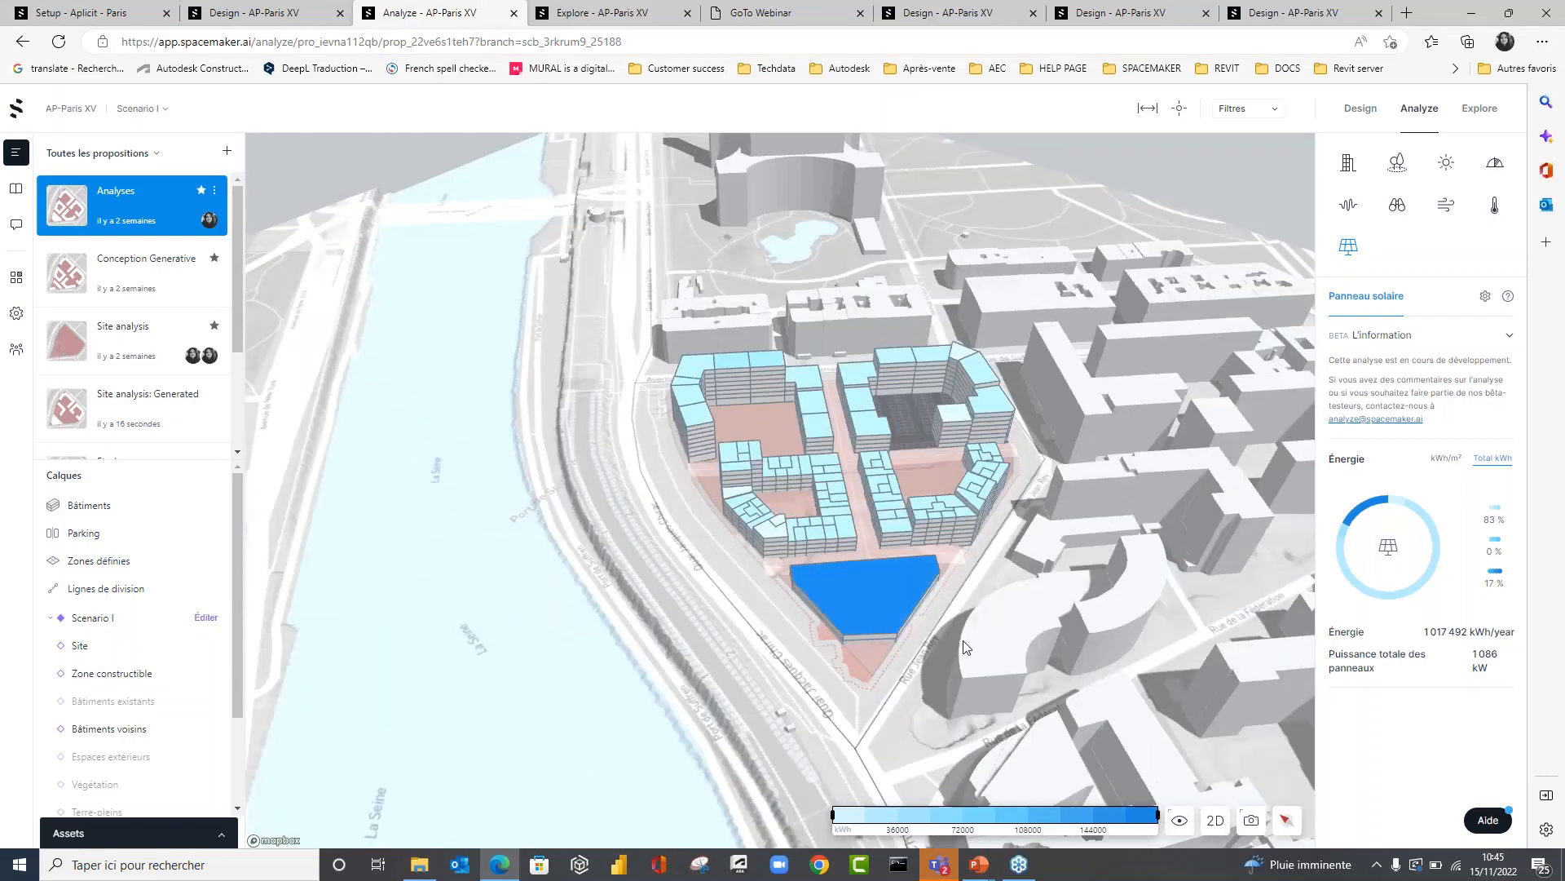
click(1465, 21)
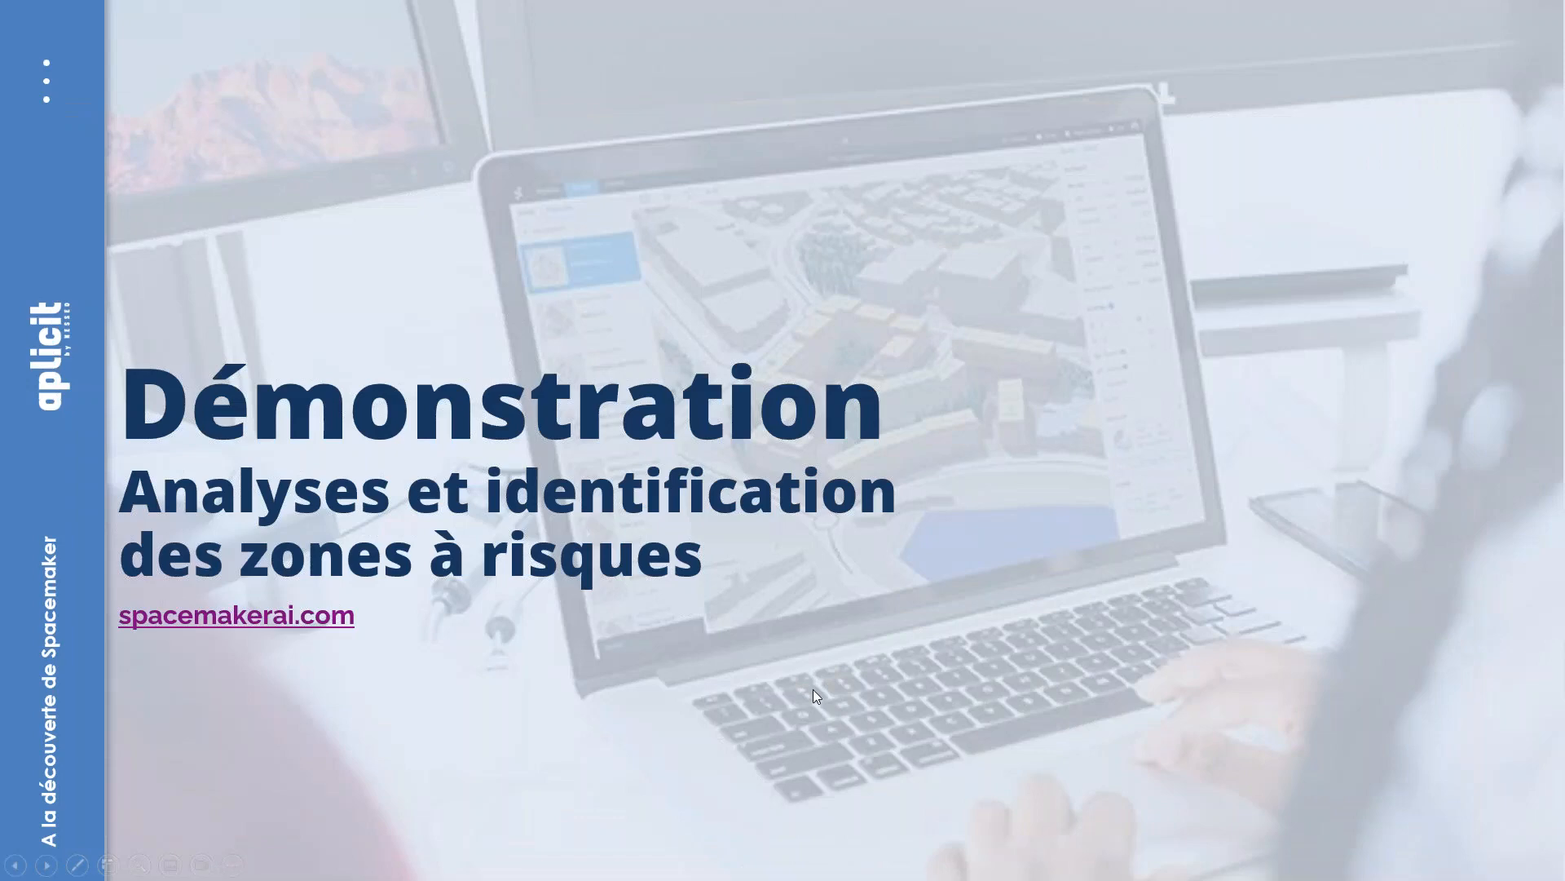
click(814, 689)
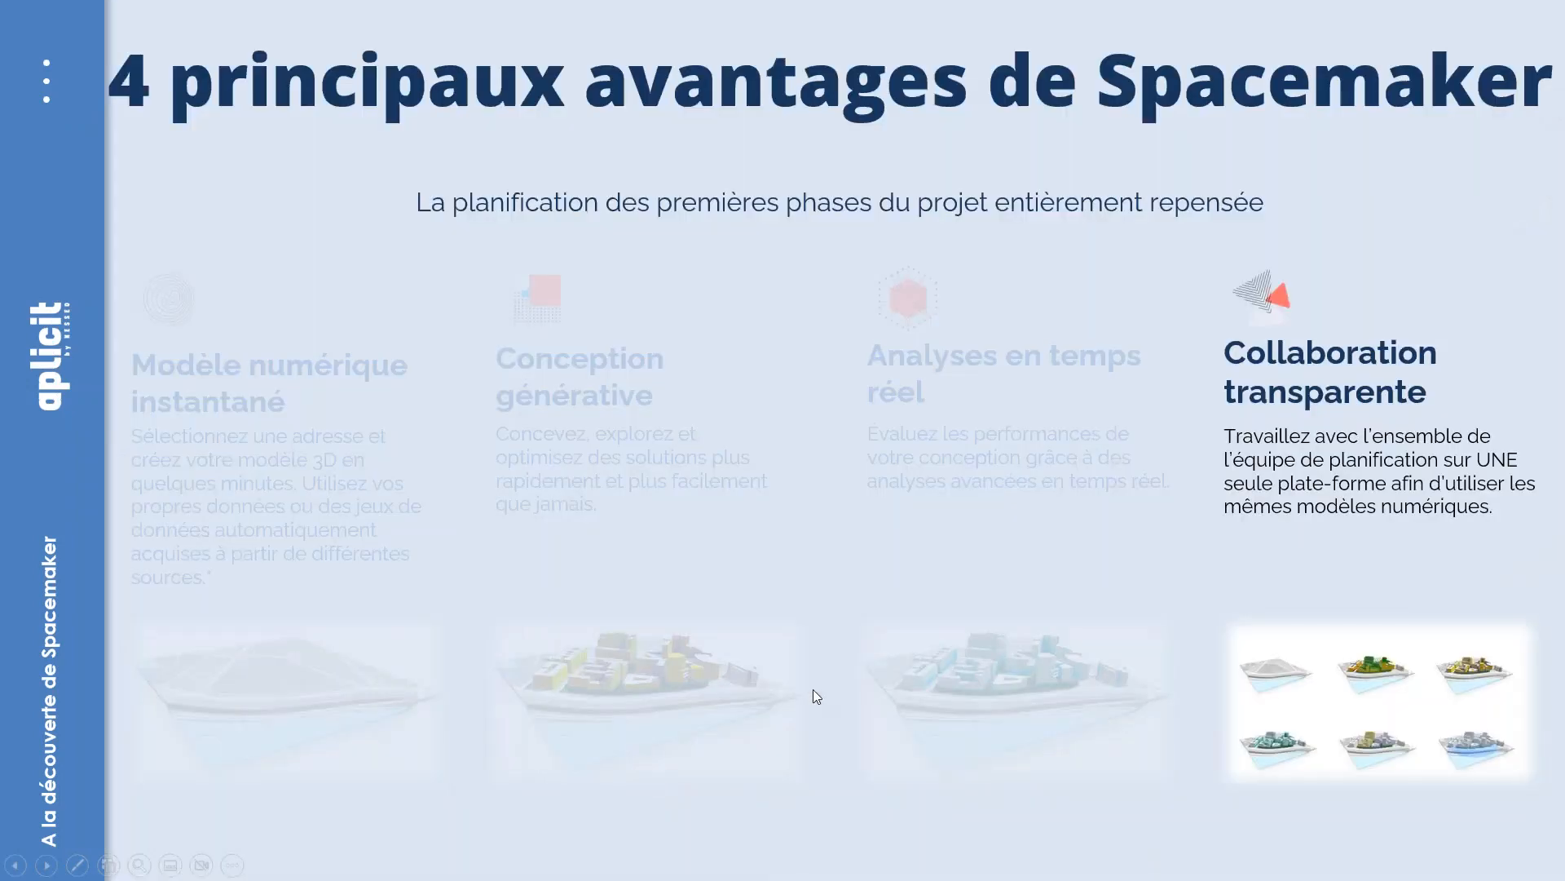
key(Right)
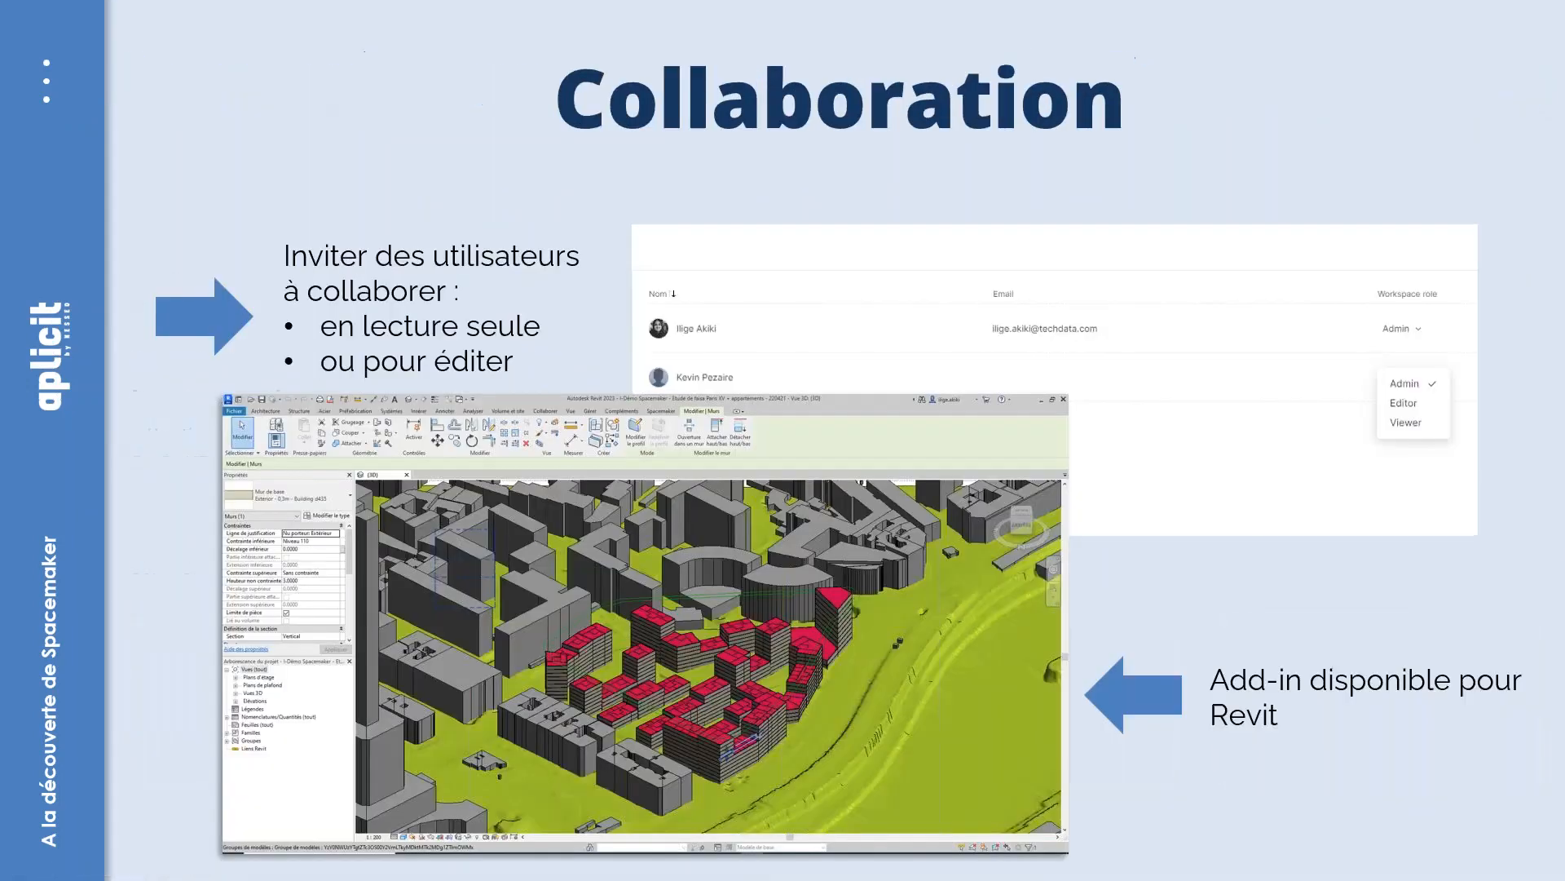